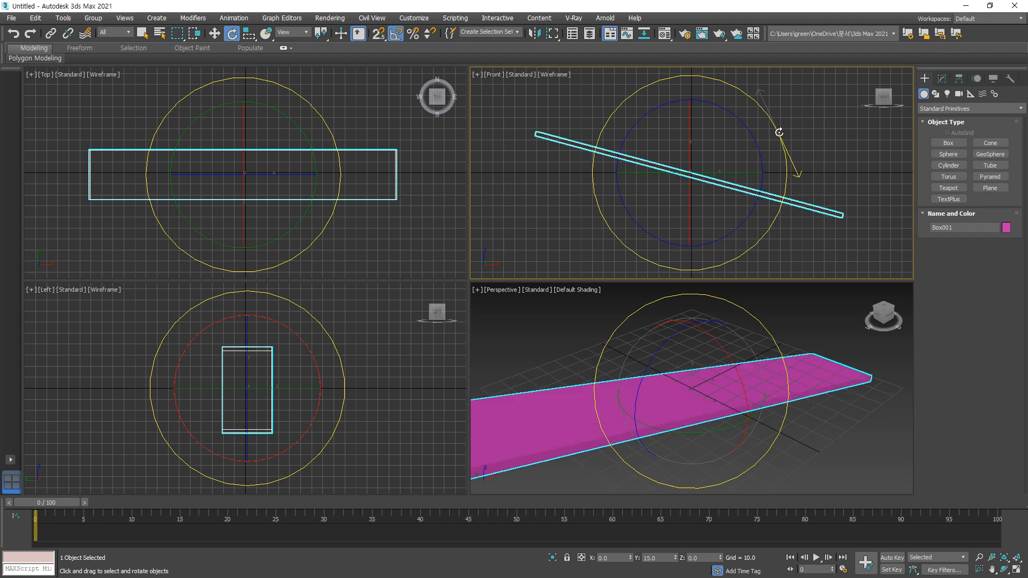
- Create a thin flat box in the Top view, about 242 long and 390 wide, overlapping the tilted box's end
scroll(796, 202, down, 3)
middle_drag(772, 211, 794, 218)
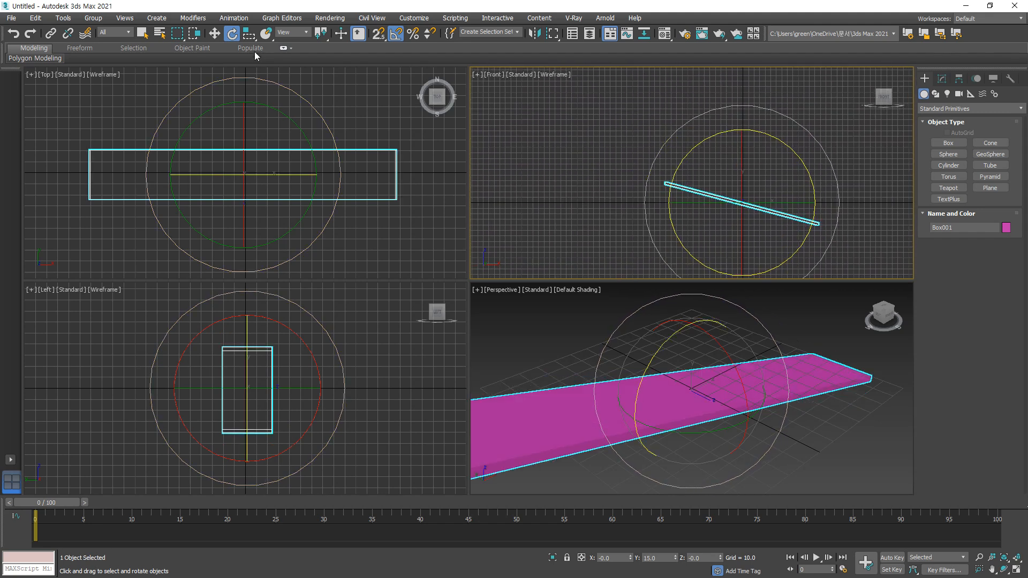
click(948, 143)
scroll(327, 166, down, 3)
middle_drag(327, 166, 218, 155)
drag(223, 102, 528, 291)
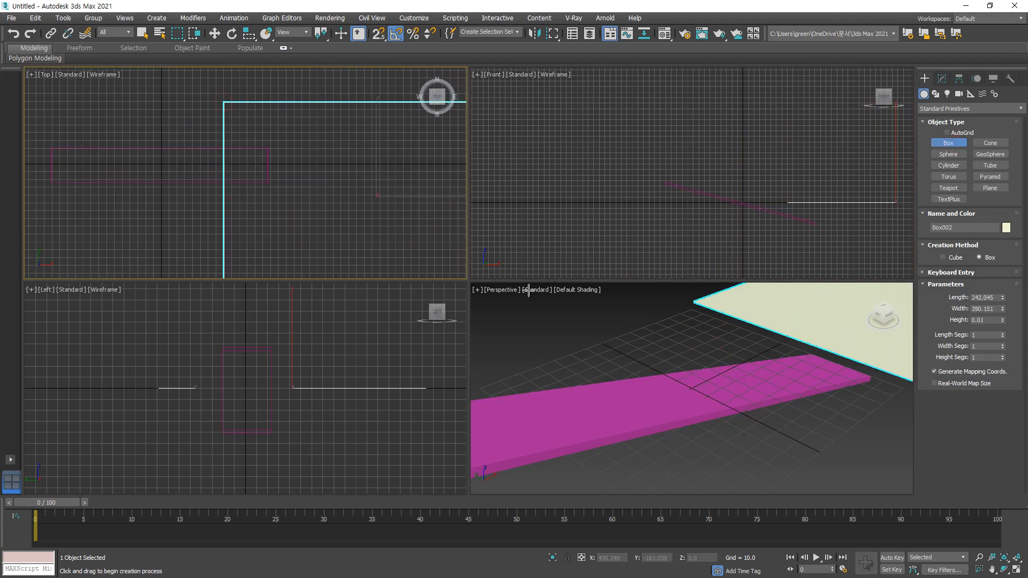
click(527, 295)
right_click(841, 230)
right_click(844, 229)
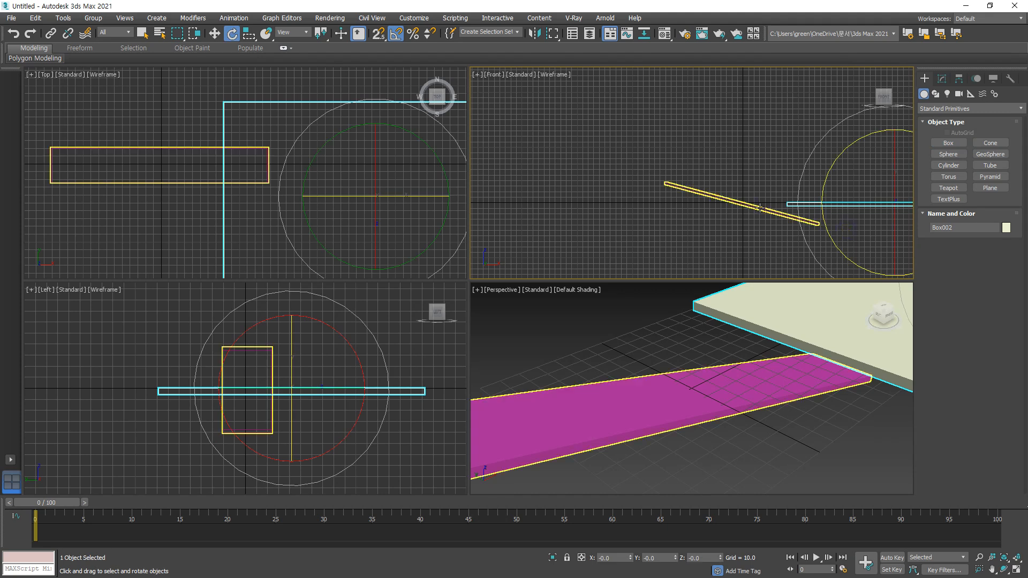
- Move the tilted box up to about Z 37 so its lower end meets the flat box, then deselect it
click(768, 211)
right_click(743, 203)
click(760, 211)
drag(740, 171, 744, 156)
scroll(817, 204, up, 5)
scroll(862, 235, up, 5)
scroll(734, 172, down, 3)
middle_drag(720, 131, 709, 164)
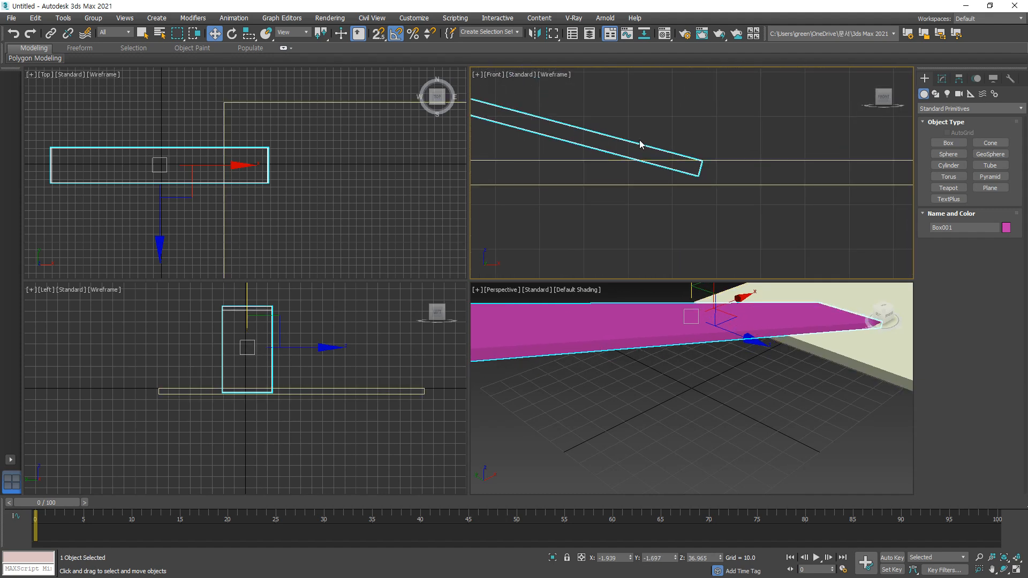
mouse_move(537, 89)
mouse_down()
mouse_move(715, 143)
mouse_move(791, 138)
mouse_move(787, 155)
mouse_up()
key(Escape)
scroll(759, 320, down, 6)
middle_drag(759, 318, 688, 373)
click(658, 344)
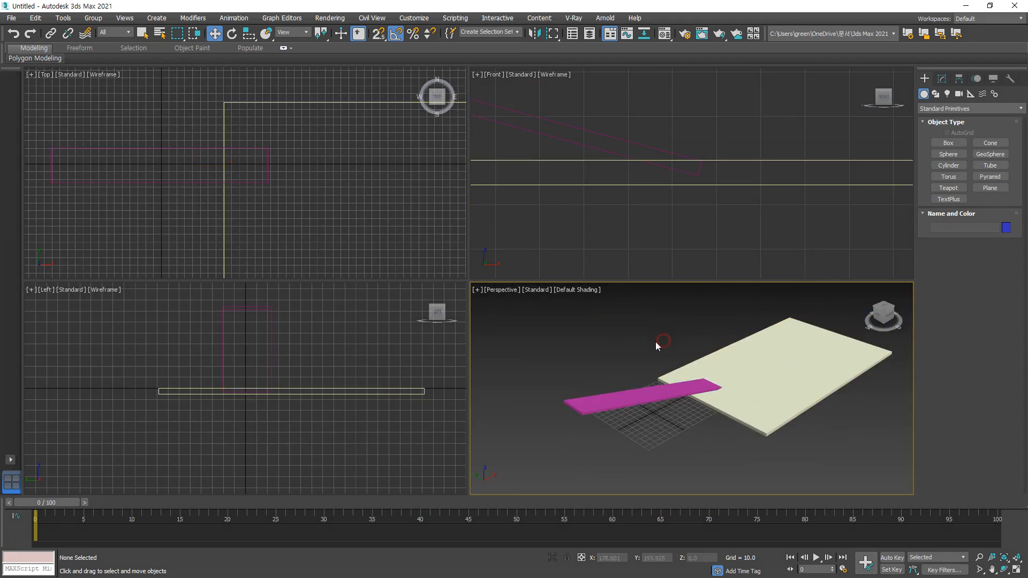
scroll(905, 244, down, 5)
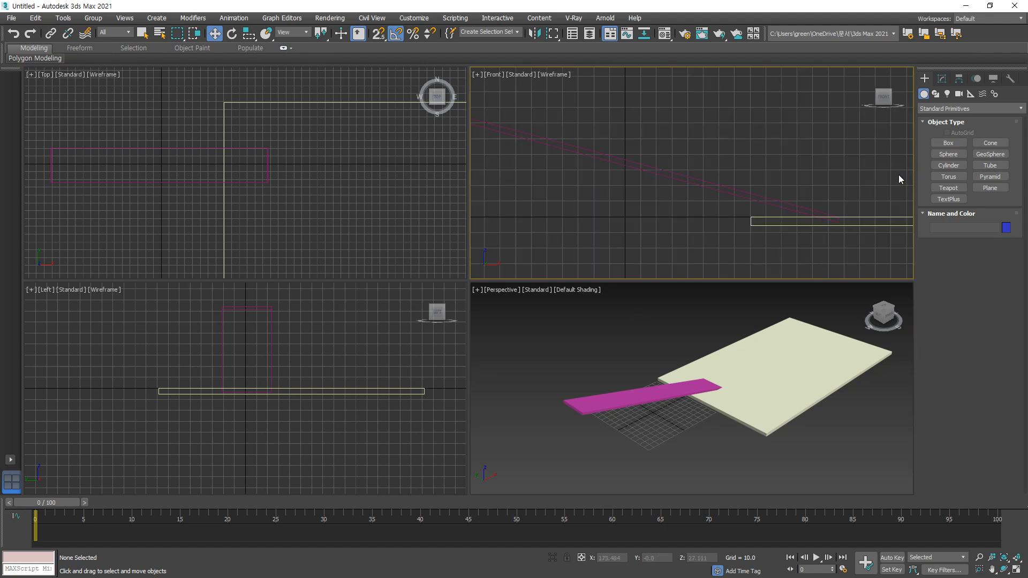
- Create a torus in the Front view above the ramp's upper end, with radii of about 12.9 and 4.7
click(945, 178)
scroll(541, 126, down, 3)
middle_drag(541, 125, 672, 189)
drag(616, 159, 632, 155)
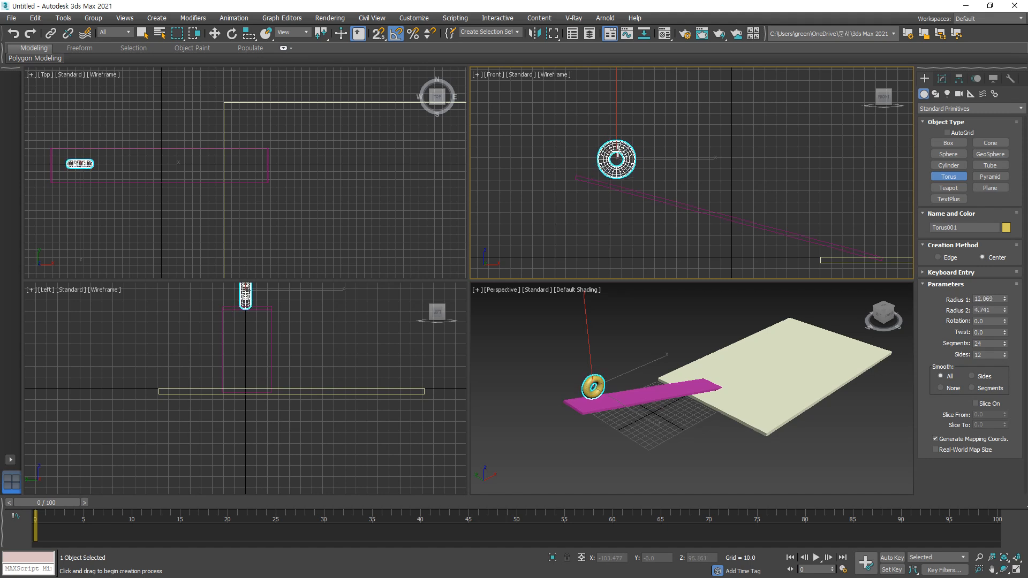
click(619, 152)
- Move the torus onto the upper end of the ramp, at about X -110 and Z 85
key(w)
click(643, 148)
click(627, 156)
drag(645, 146, 638, 151)
middle_drag(717, 197, 624, 197)
mouse_move(550, 159)
mouse_down()
mouse_move(802, 246)
mouse_move(889, 241)
mouse_move(873, 252)
mouse_up()
key(Escape)
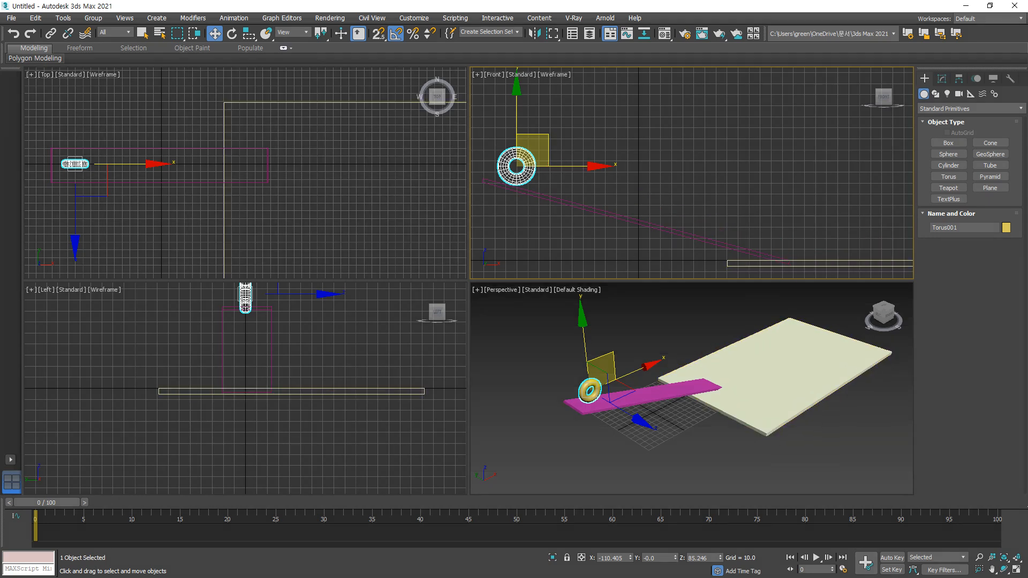
click(663, 165)
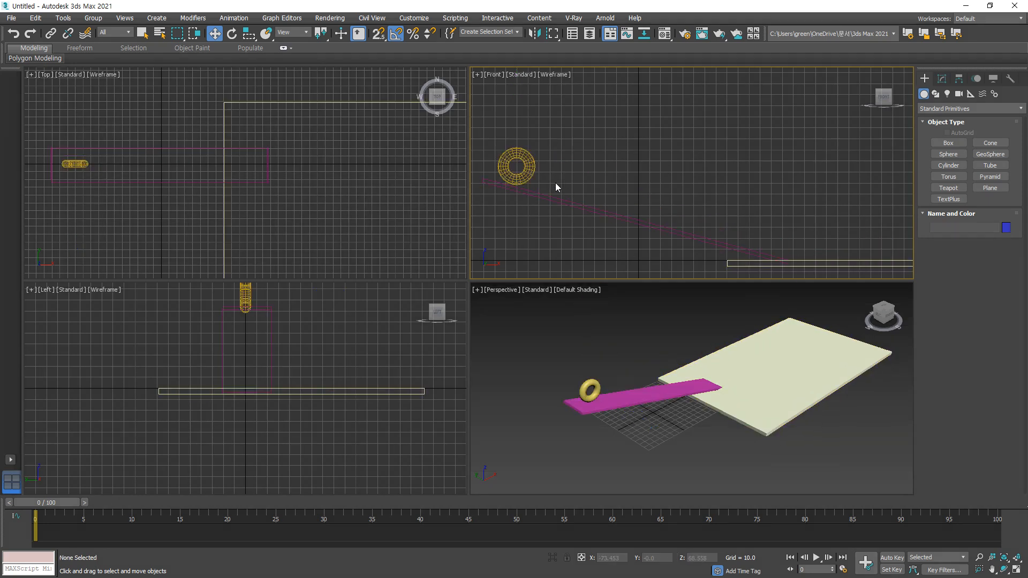
click(529, 172)
drag(548, 151, 588, 183)
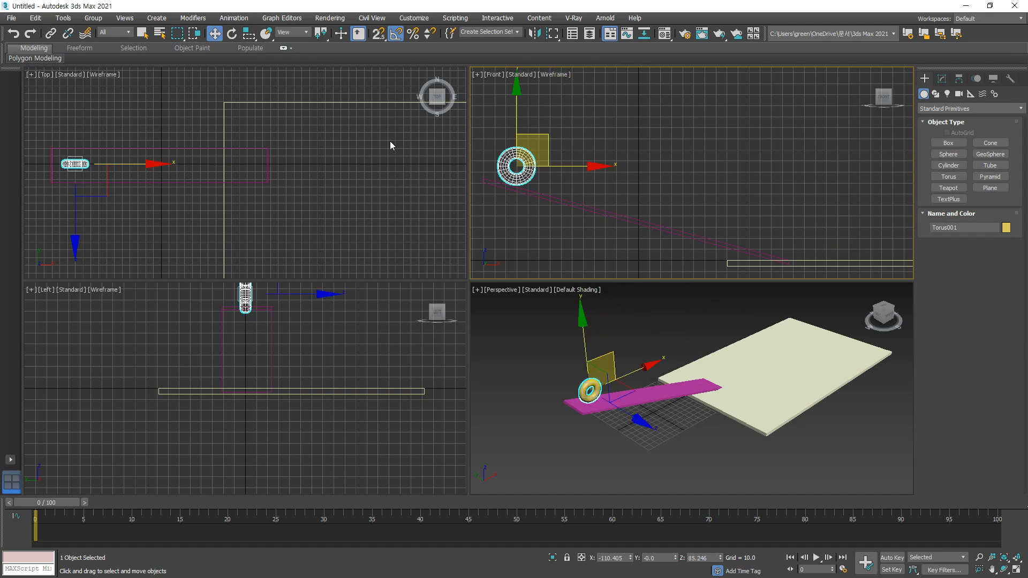
- Examine the pivot orientation of the tilted box with Affect Pivot Only, and turn the mode off again
click(589, 208)
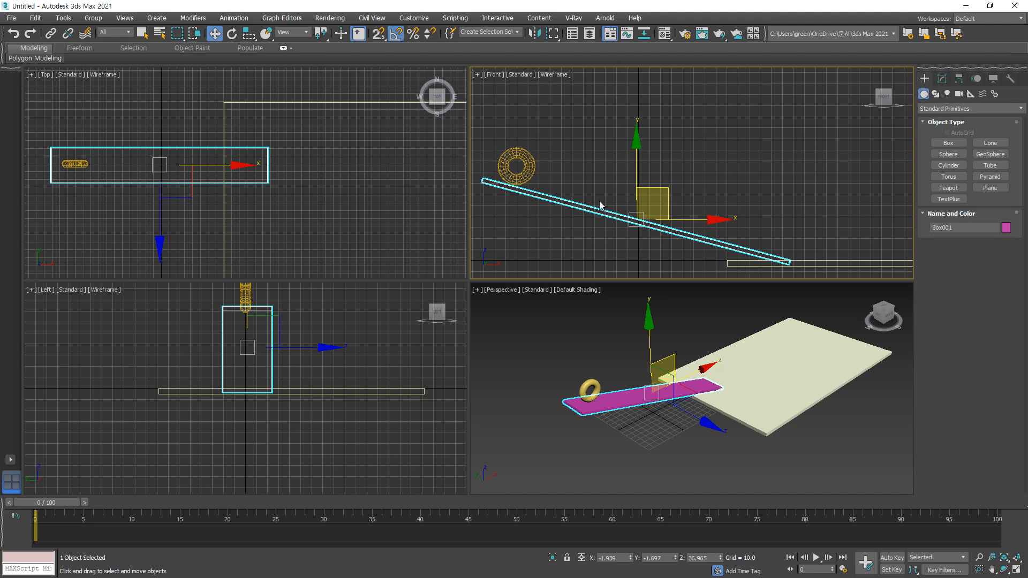
click(958, 79)
click(935, 111)
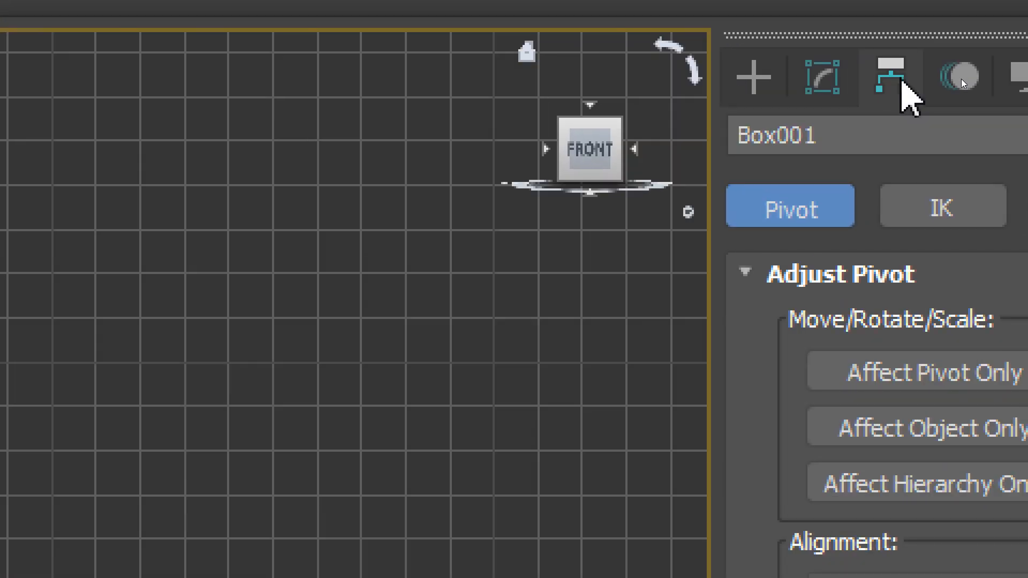
click(910, 378)
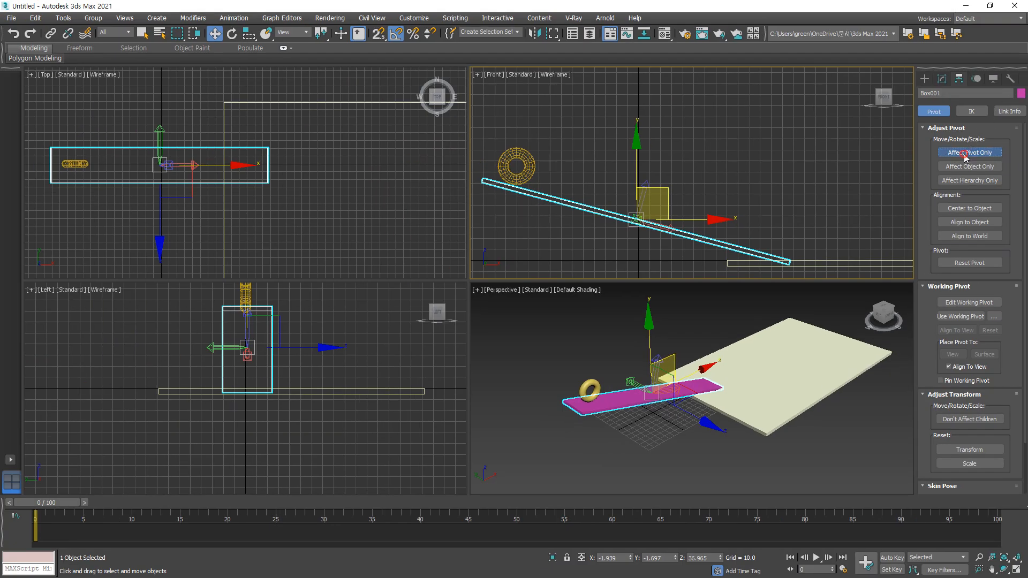
click(964, 155)
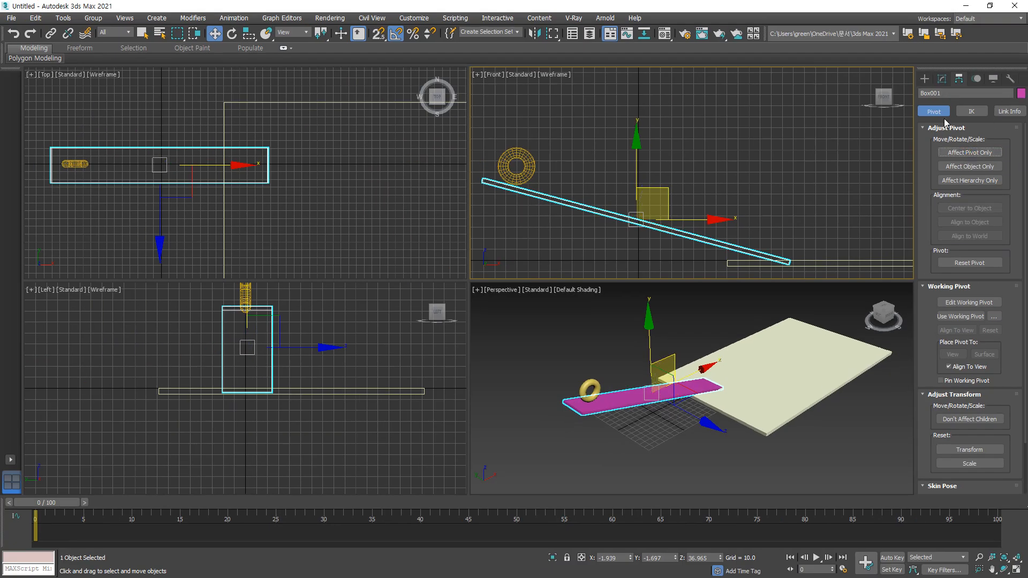
click(971, 153)
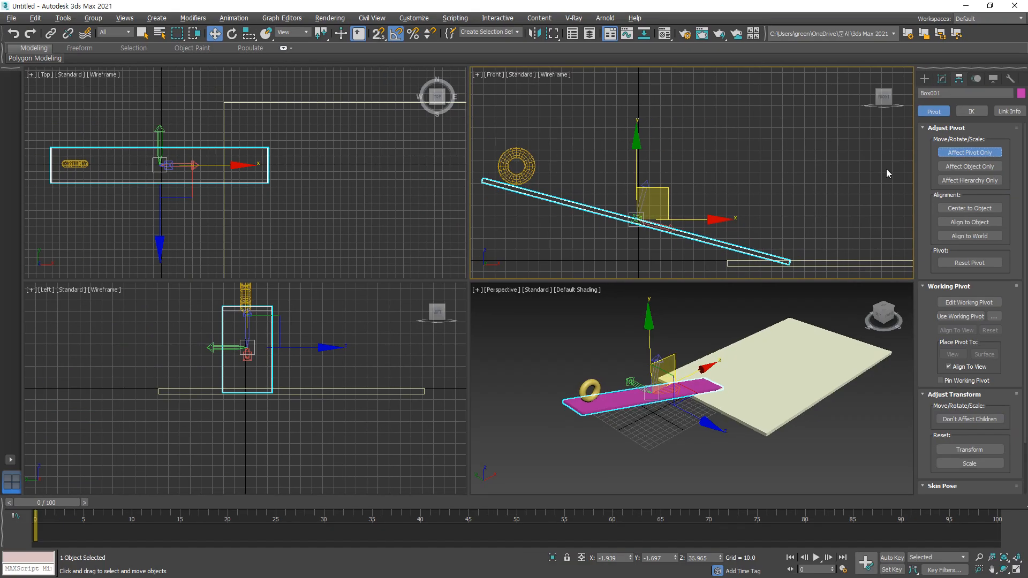
click(969, 153)
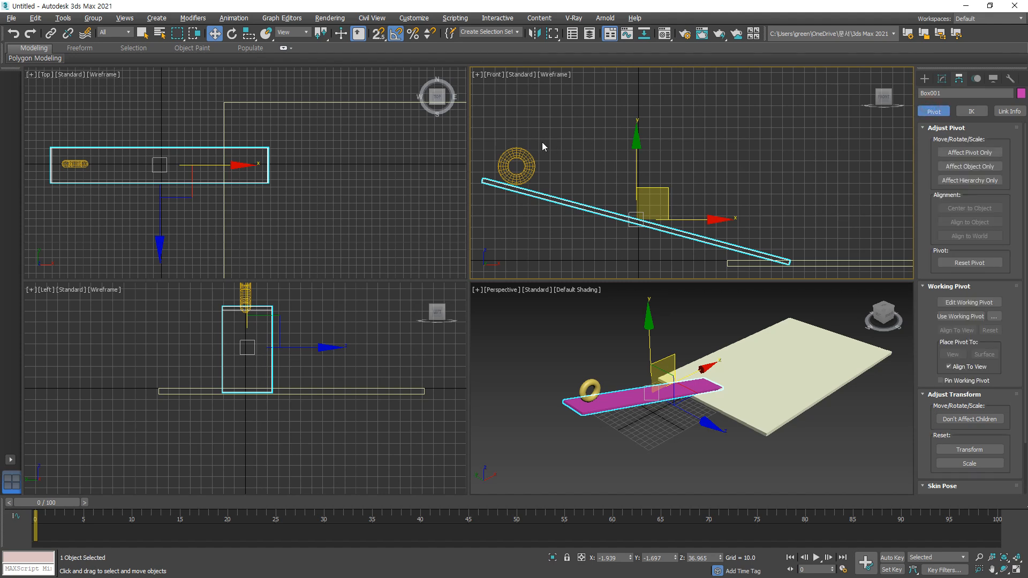
- Select the torus and use Pick to make the tilted box Box001 its reference coordinate system
click(528, 160)
mouse_move(515, 188)
mouse_down()
mouse_move(511, 138)
mouse_move(498, 204)
mouse_move(557, 168)
mouse_move(473, 170)
mouse_up()
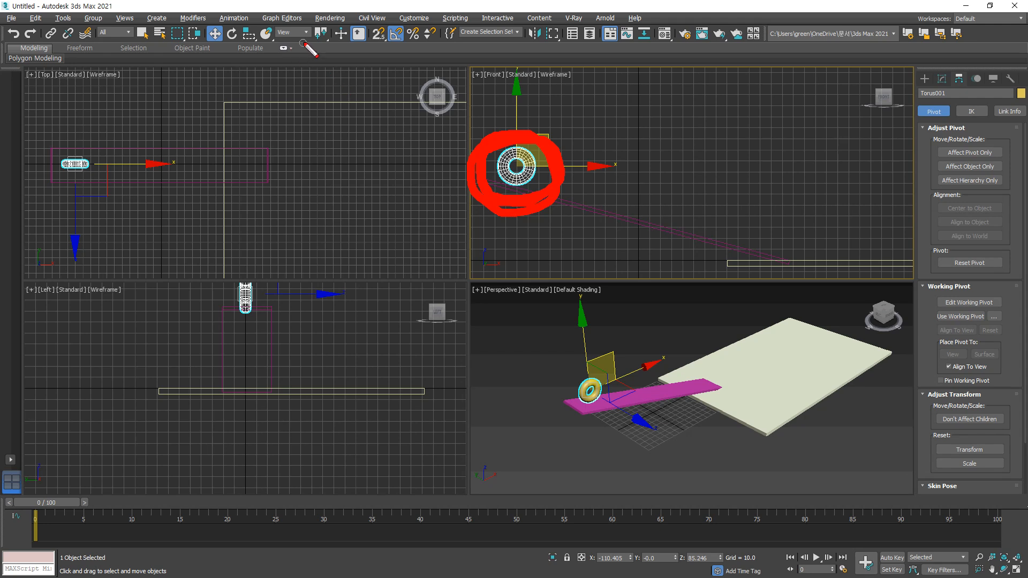
key(Escape)
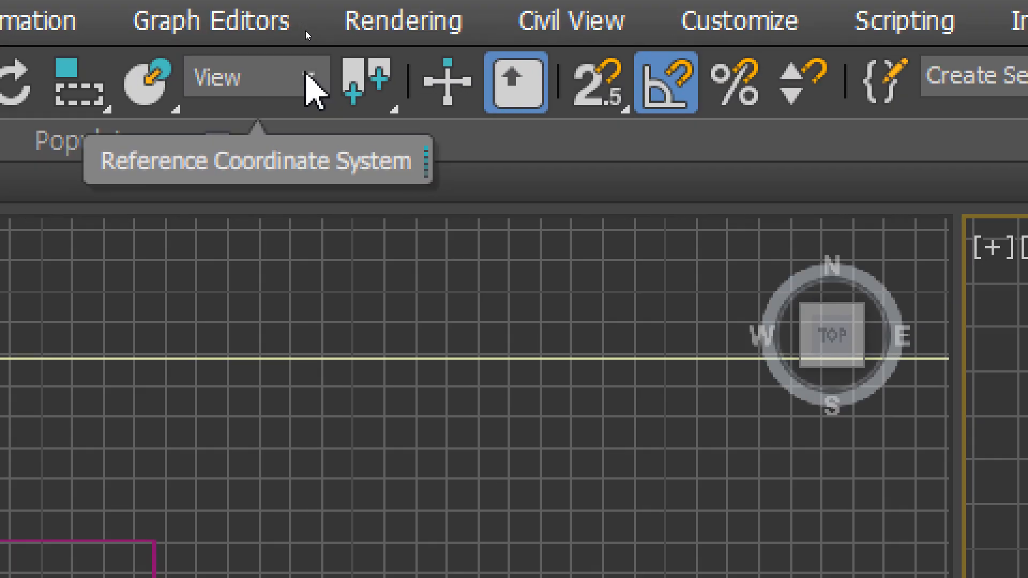
click(306, 34)
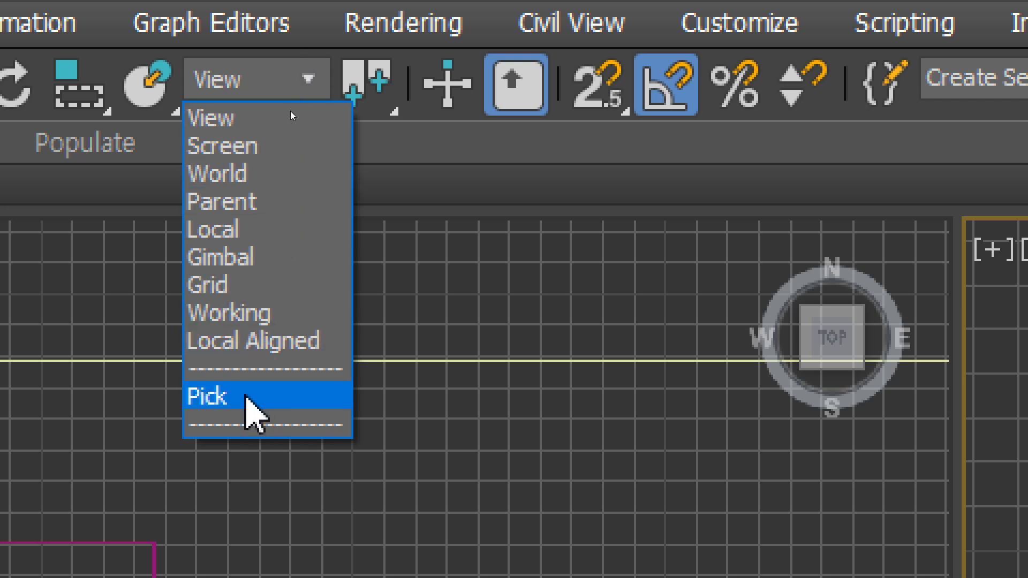
click(247, 398)
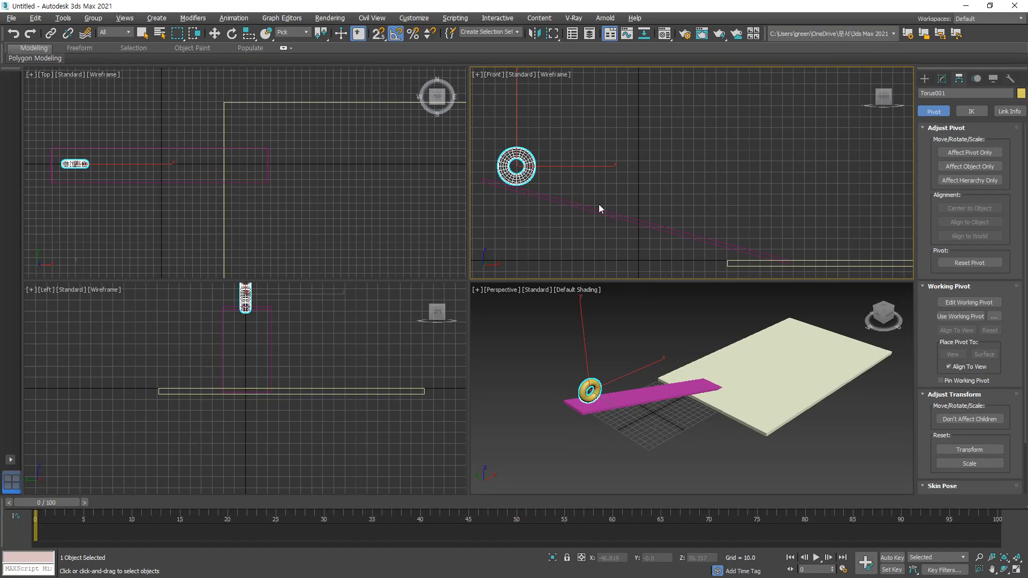
click(610, 217)
key(w)
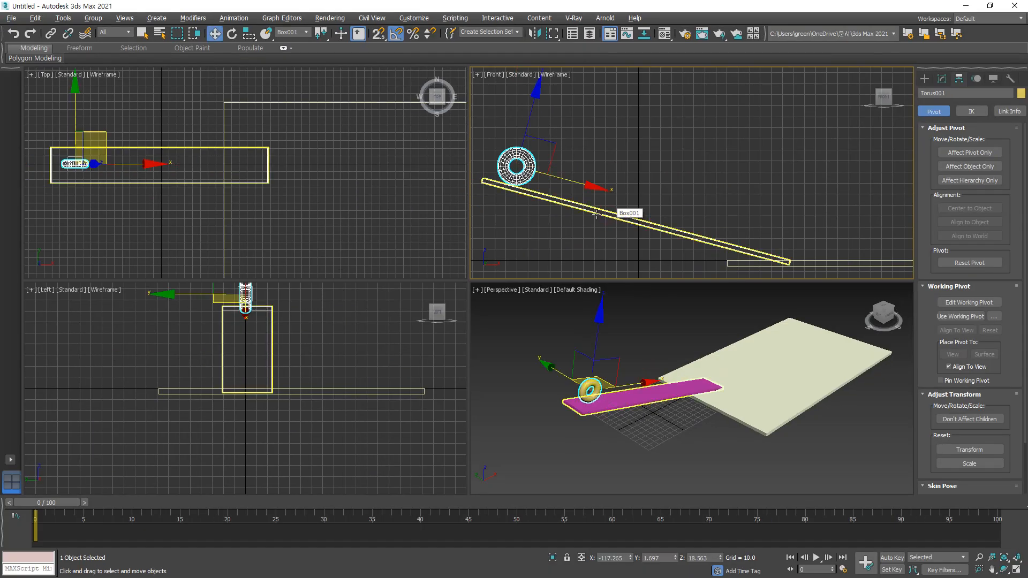
drag(517, 167, 605, 208)
key(Escape)
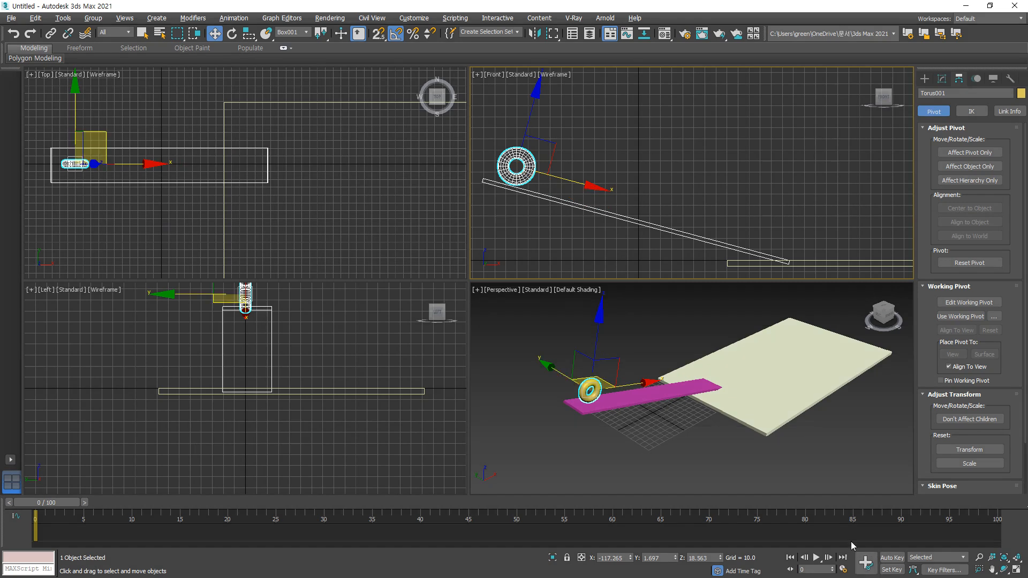
- Turn on Auto Key and, at frame 50, move the torus along the ramp's X axis to its lower end
key(n)
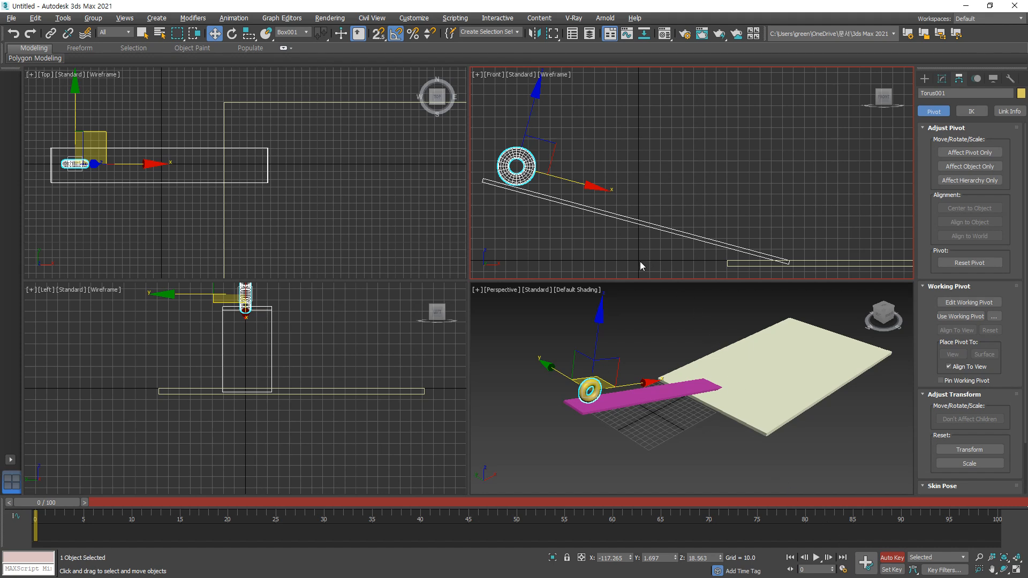
drag(52, 503, 413, 504)
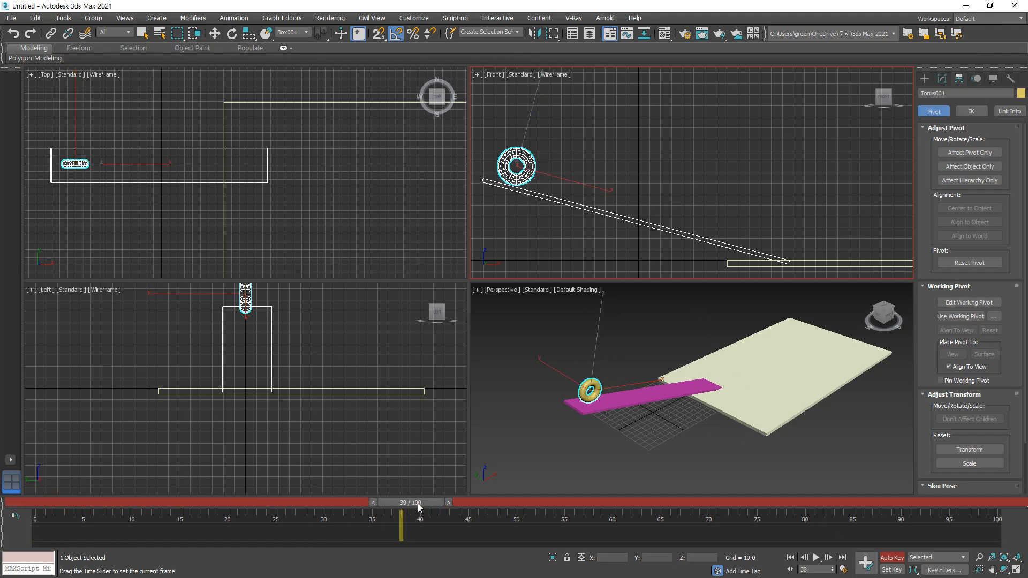
drag(484, 504, 518, 504)
key(w)
drag(587, 181, 857, 243)
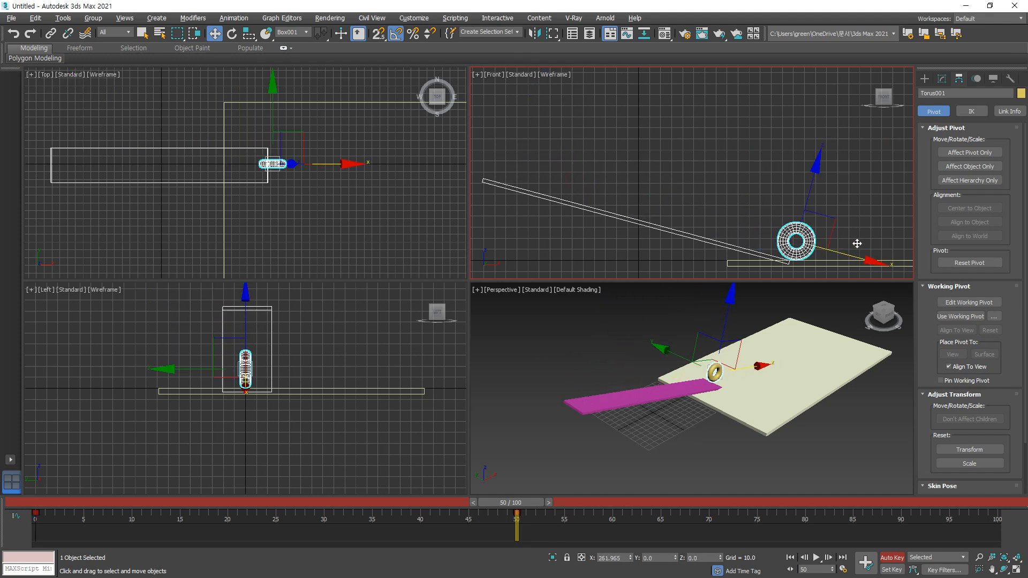
- Try to key the torus moving across the flat box at frame 100 in the View coordinate system
click(292, 32)
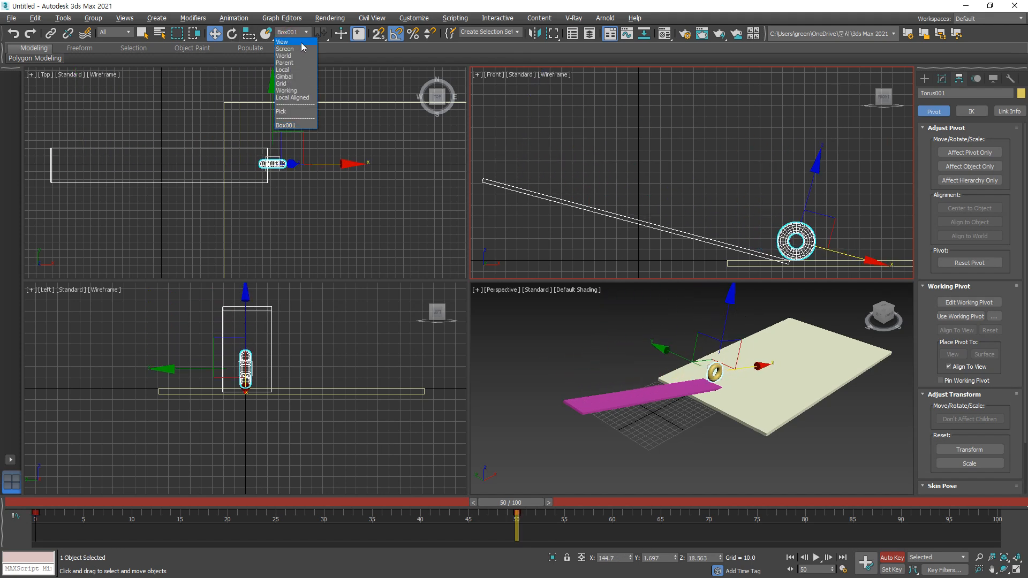
click(301, 42)
middle_drag(705, 195, 498, 192)
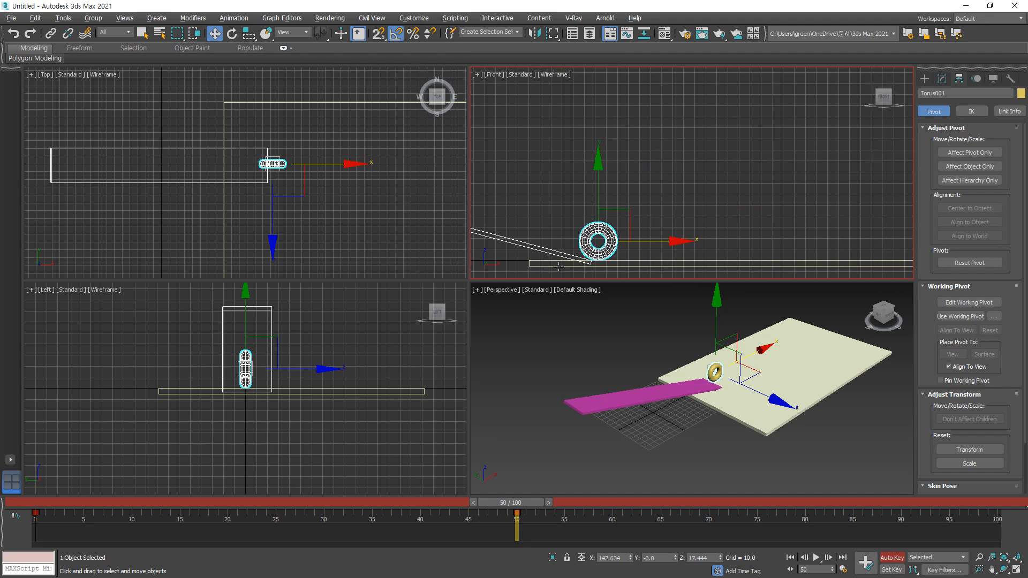
drag(516, 528, 1014, 523)
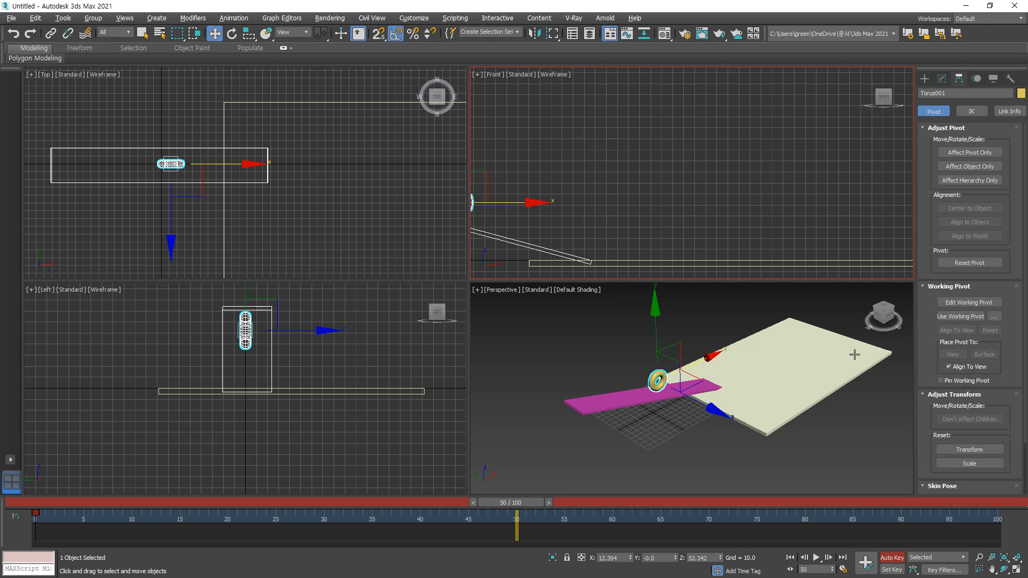
middle_drag(589, 259, 739, 269)
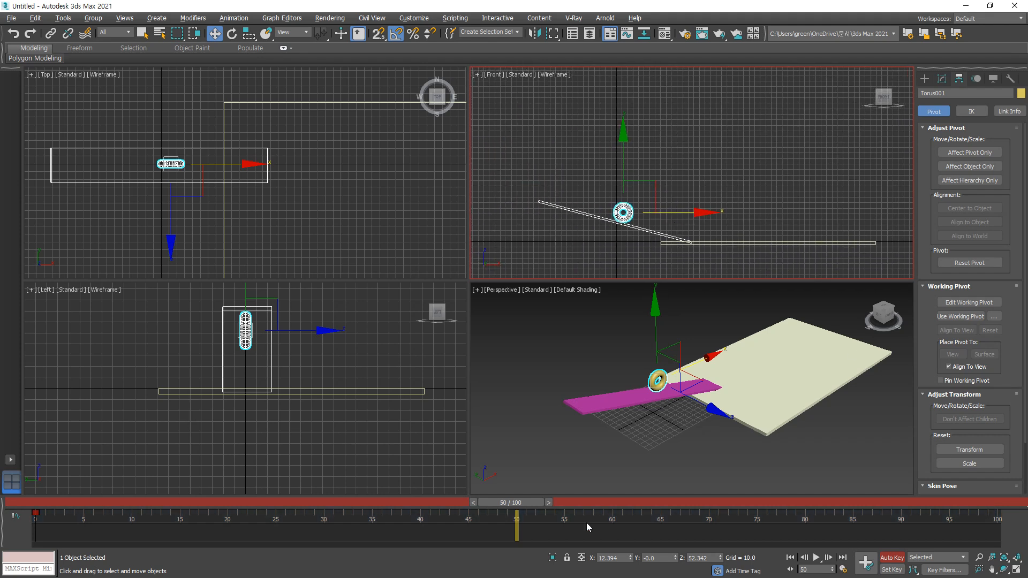
drag(518, 502, 985, 502)
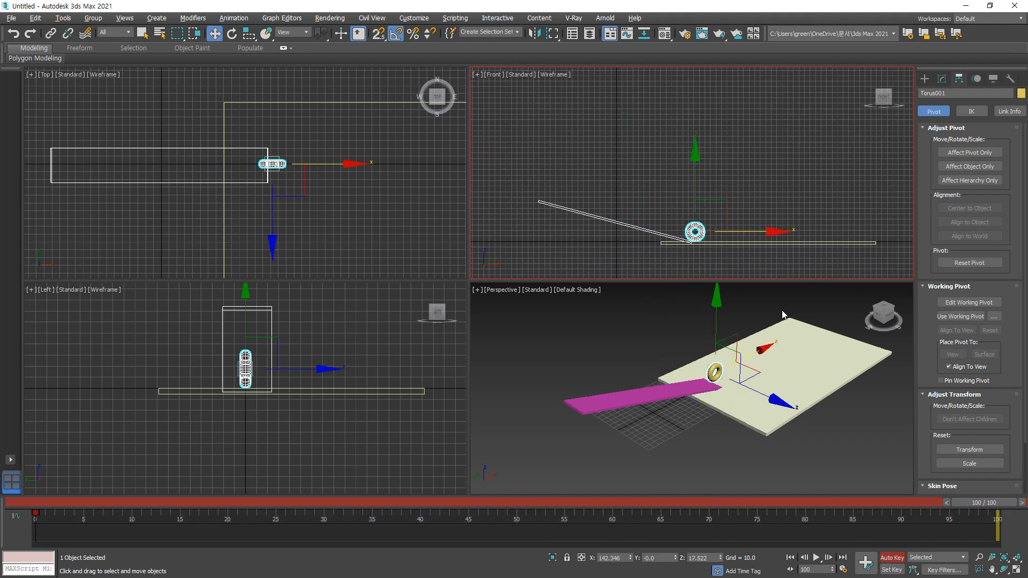
drag(731, 225, 894, 226)
drag(955, 505, 160, 486)
right_click(151, 468)
key(ctrl+z)
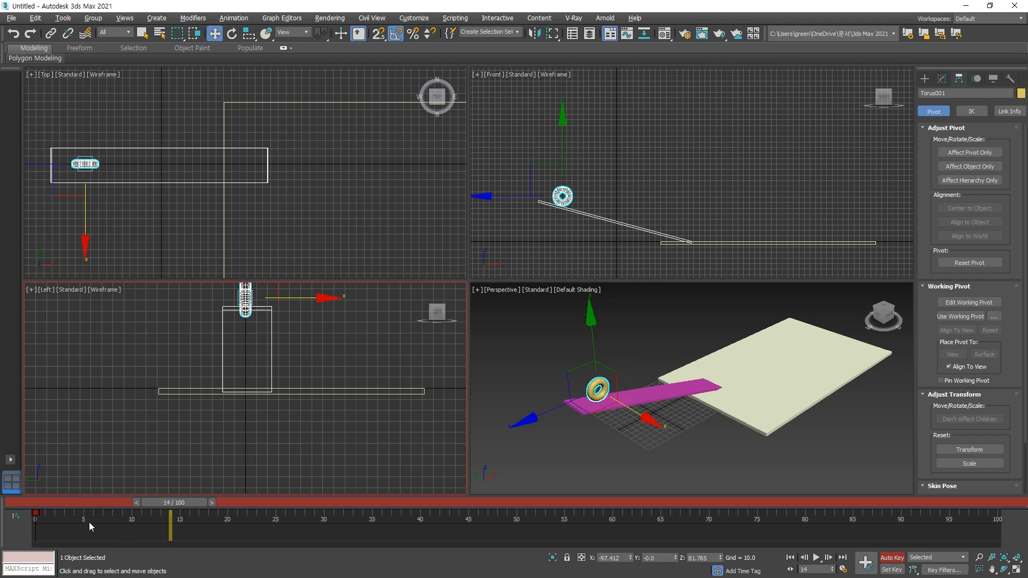
- Return to frame 50, pick Box001 as reference coordinate system again, and move the torus to the ramp's lower end
drag(160, 500, 507, 512)
click(304, 35)
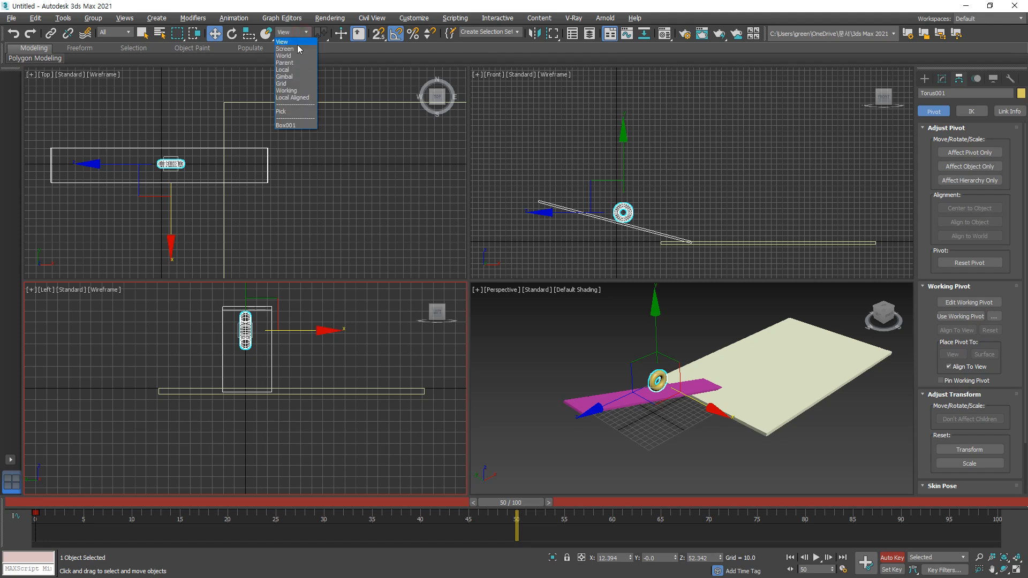
click(283, 111)
click(654, 234)
key(w)
drag(672, 229, 741, 239)
- At frame 100, switch the reference coordinate system to View and move the torus along X to the flat box's far end
drag(538, 504, 990, 471)
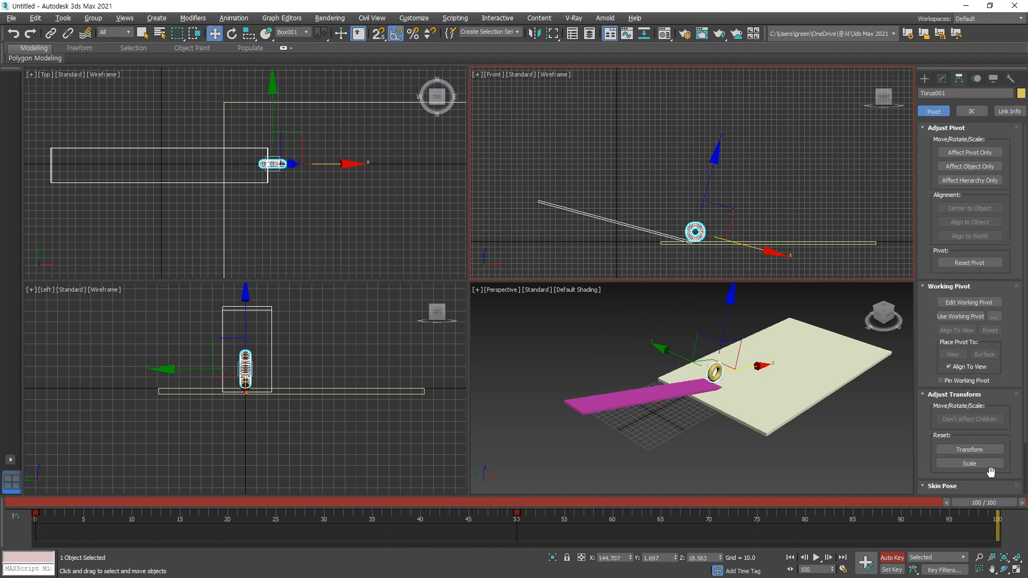
click(303, 34)
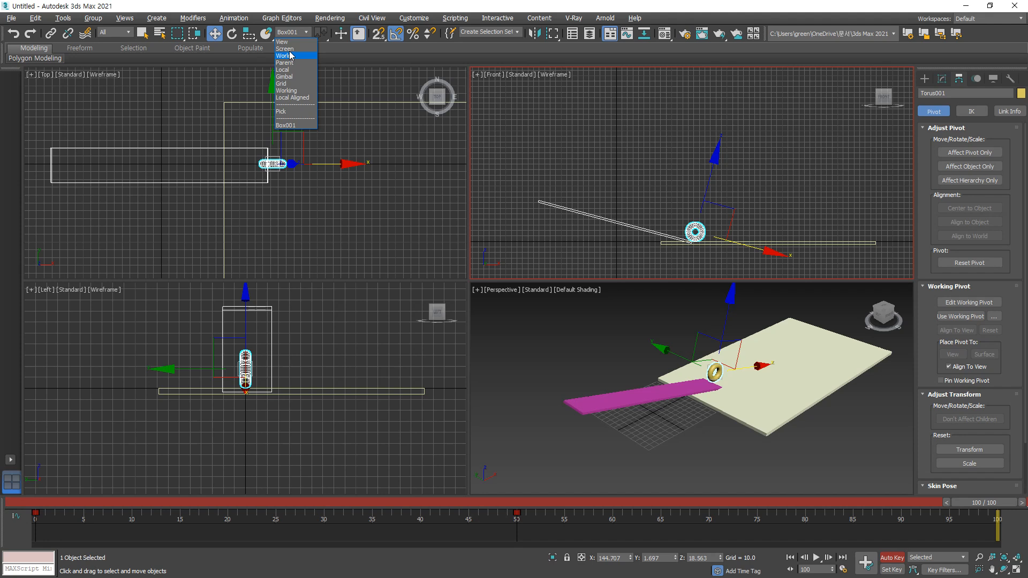
click(289, 43)
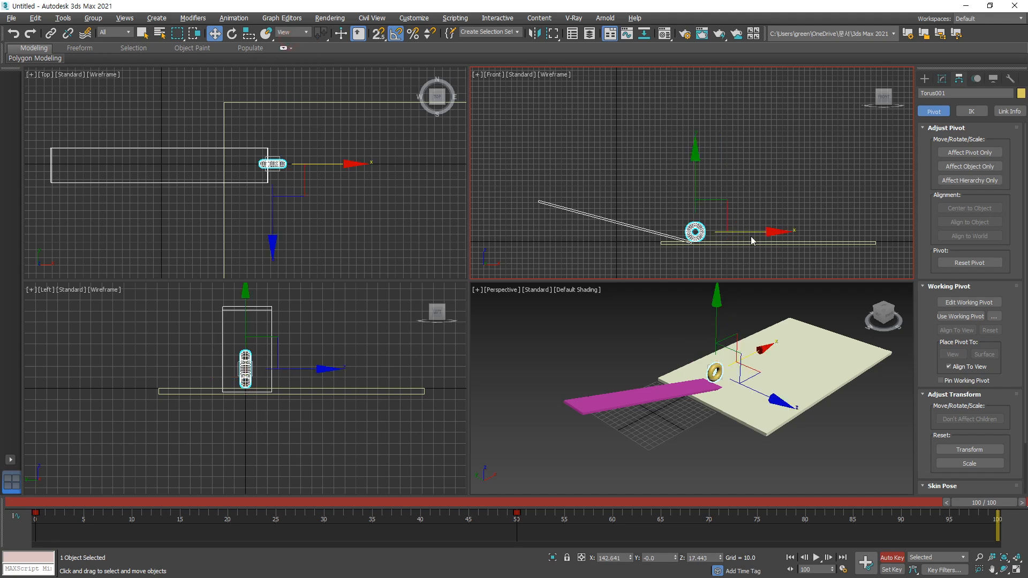
drag(752, 232, 907, 442)
drag(987, 502, 8, 374)
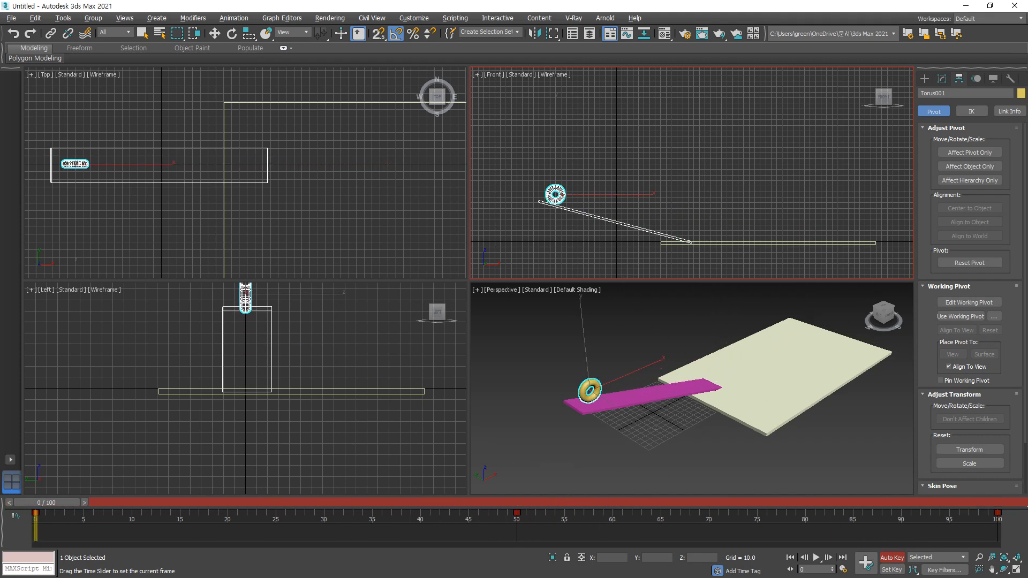
key(w)
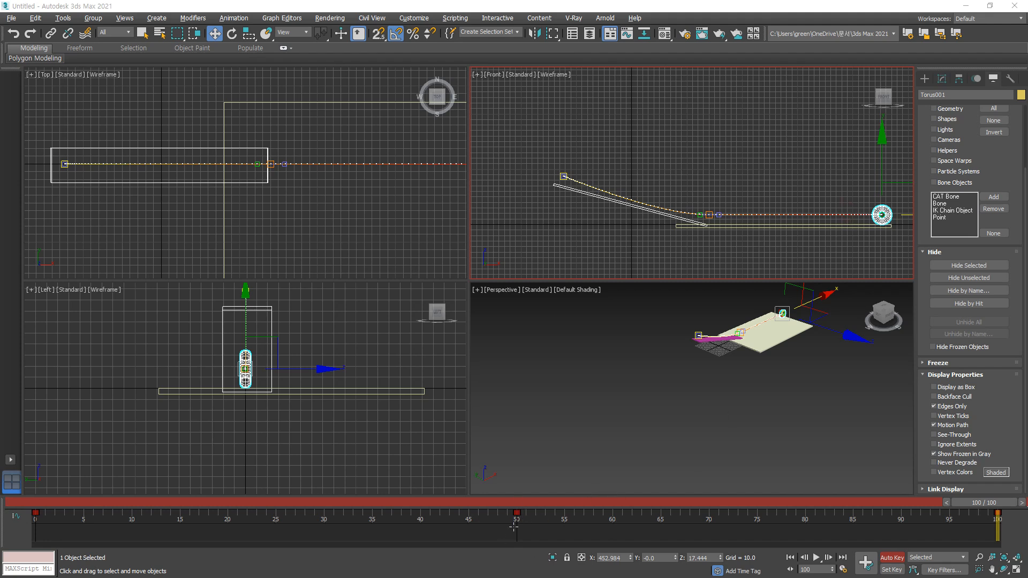
- Set the In and Out tangents of the torus's position key at frame 50 to linear
drag(539, 503, 516, 503)
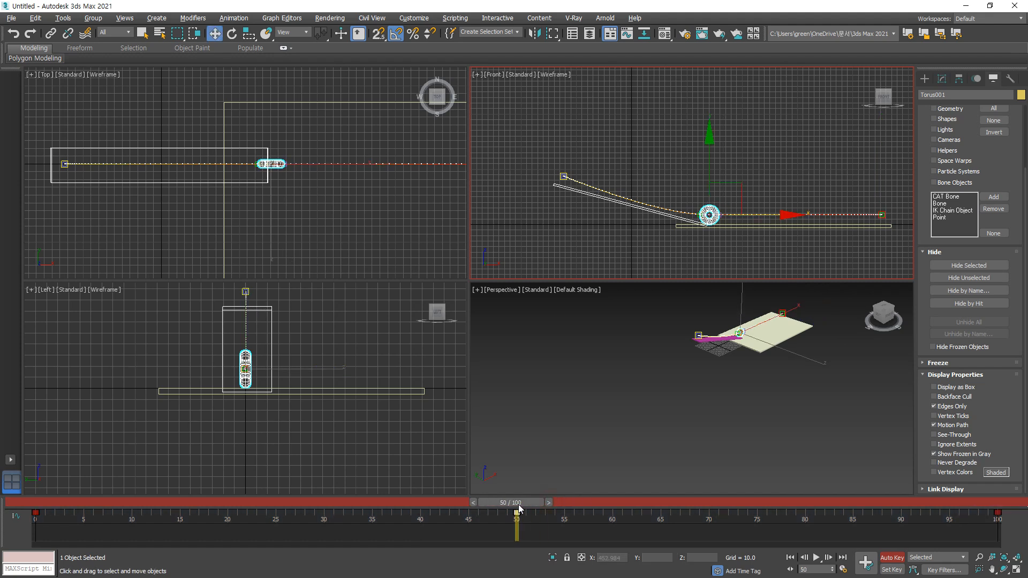
click(976, 80)
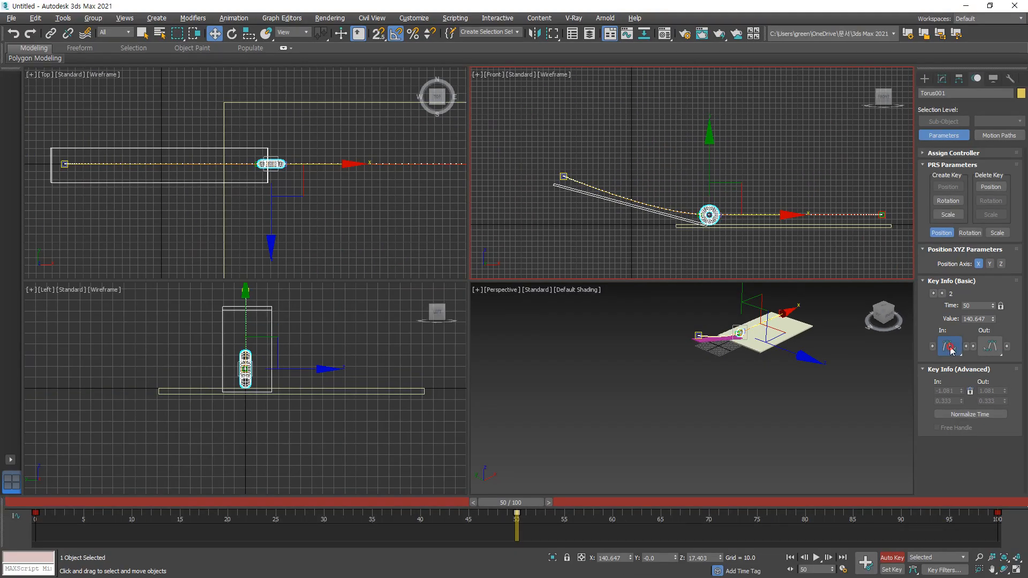
click(825, 343)
drag(951, 351, 959, 245)
drag(988, 342, 989, 242)
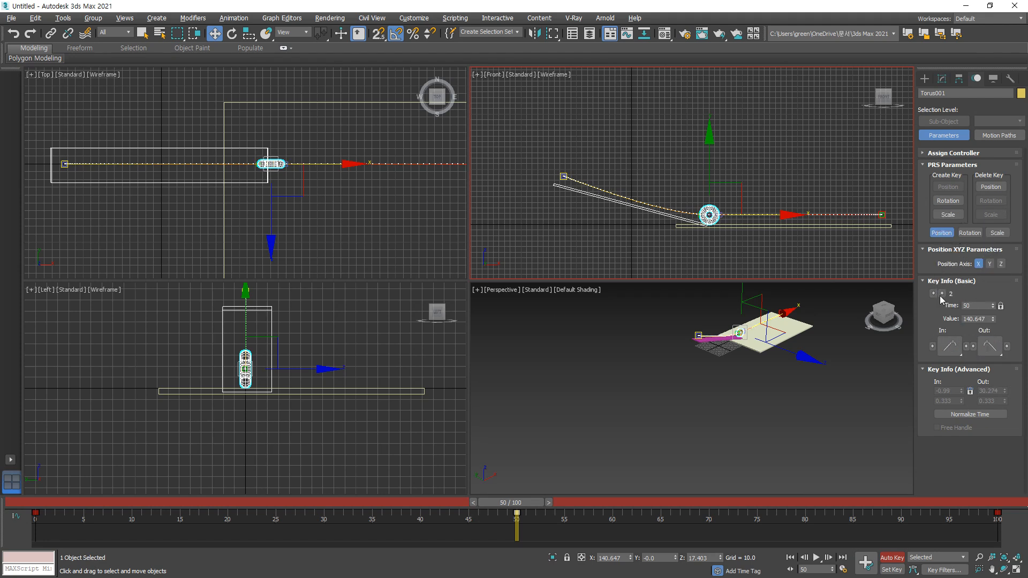
- Set the Out and In tangents of the torus's position key at frame 0 to linear, and return to frame 50
drag(540, 502, 18, 446)
drag(987, 349, 992, 246)
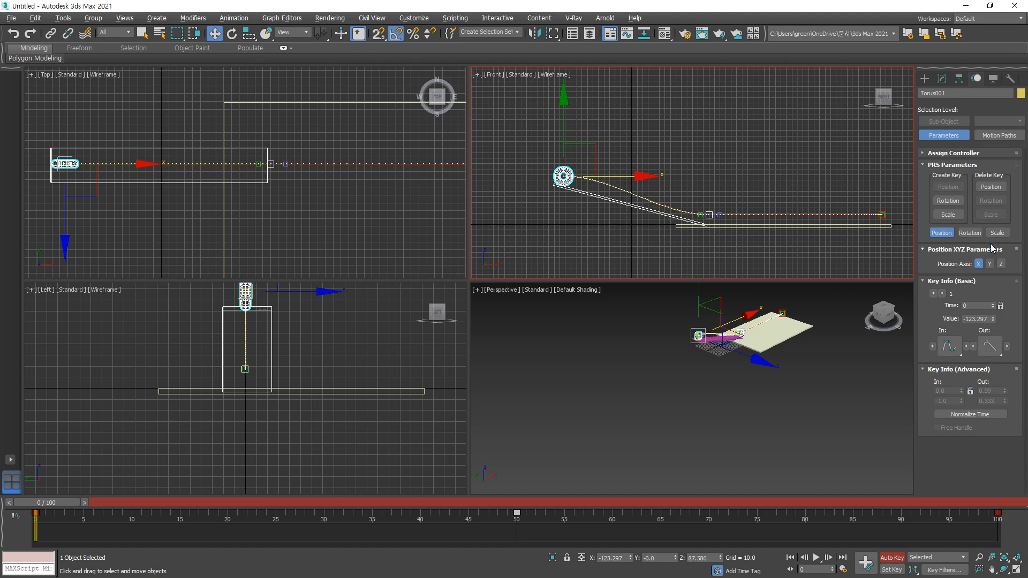
drag(961, 352, 953, 251)
drag(65, 503, 538, 508)
key(w)
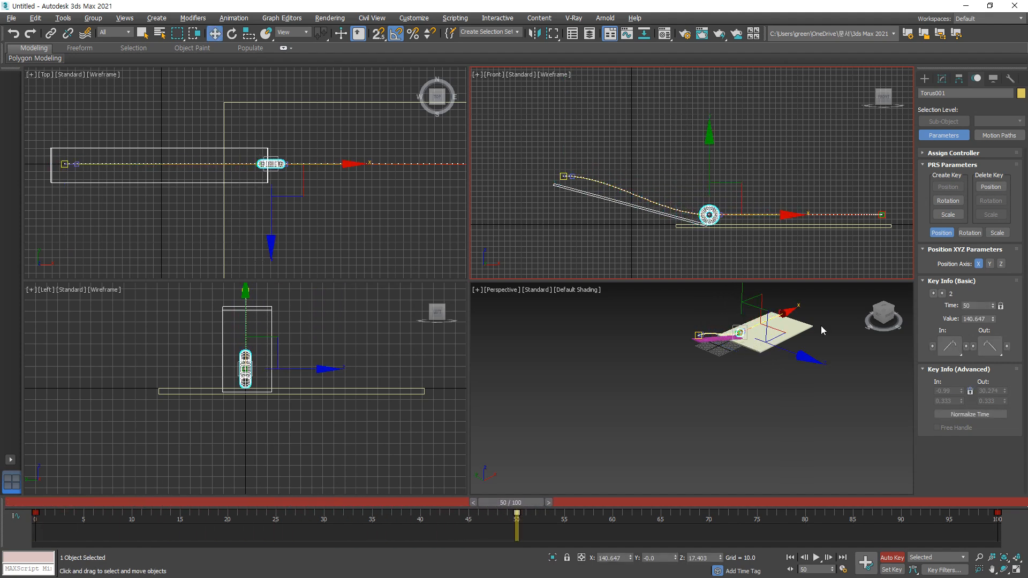
- Review the In and Out tangent types of the position keys at frames 50 and 0
click(950, 347)
click(960, 349)
click(988, 348)
click(993, 348)
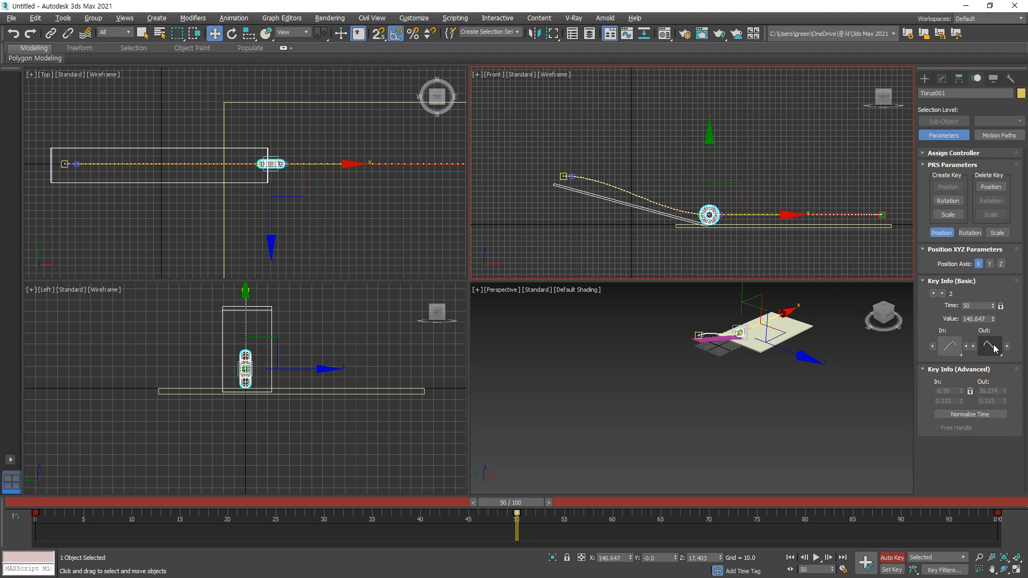
drag(517, 503, 37, 489)
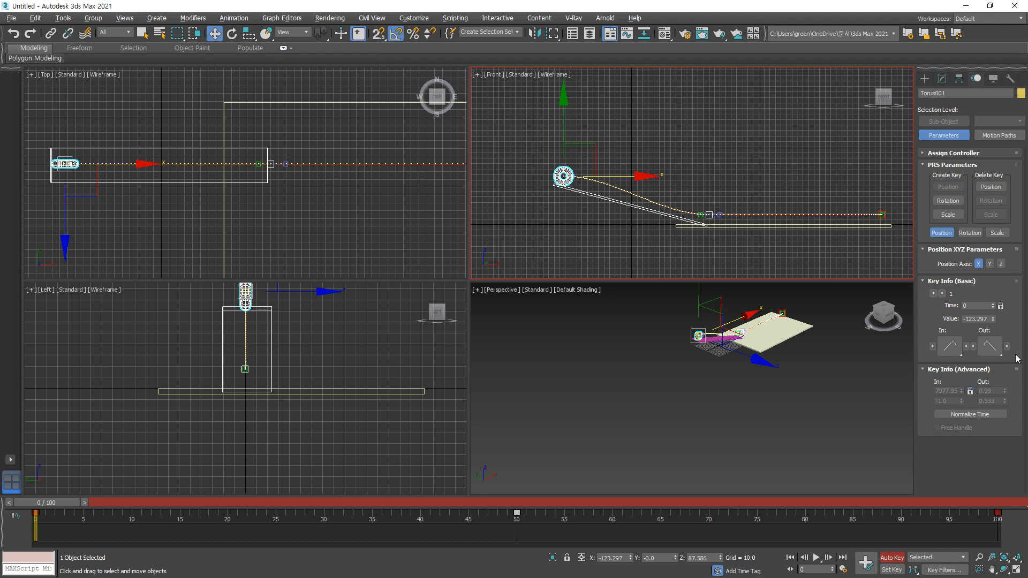
click(956, 154)
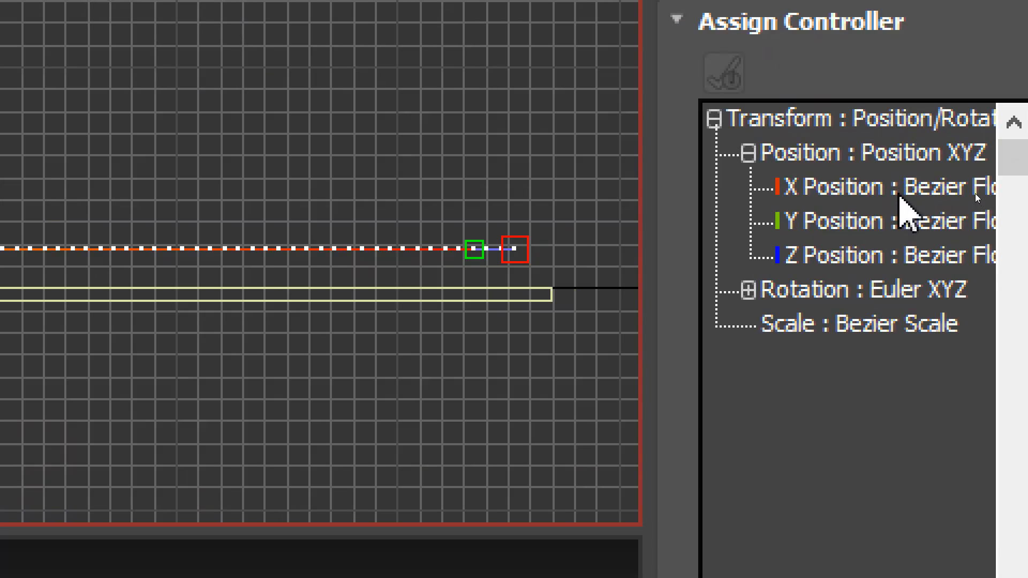
click(889, 153)
click(937, 194)
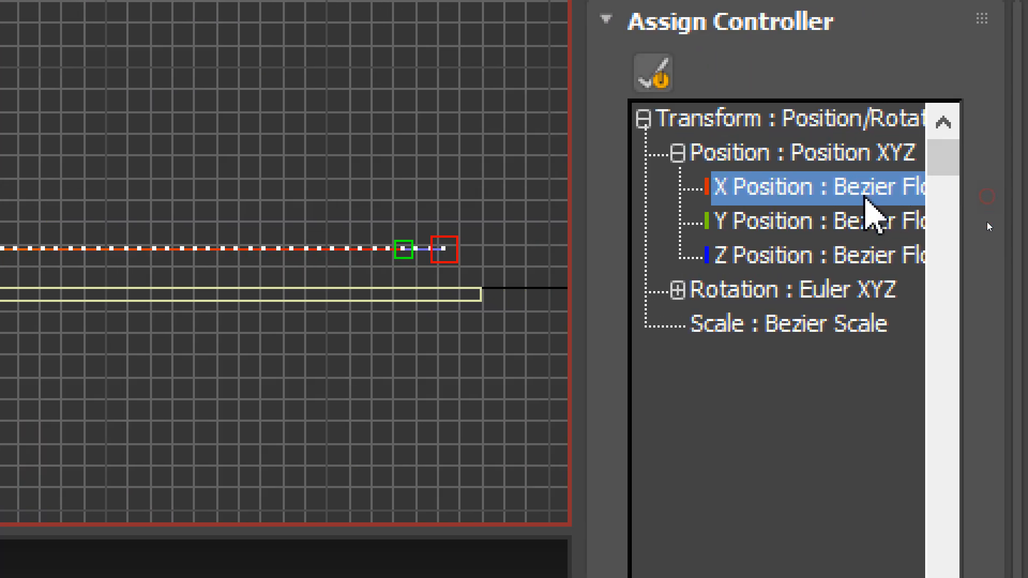
drag(832, 370, 918, 370)
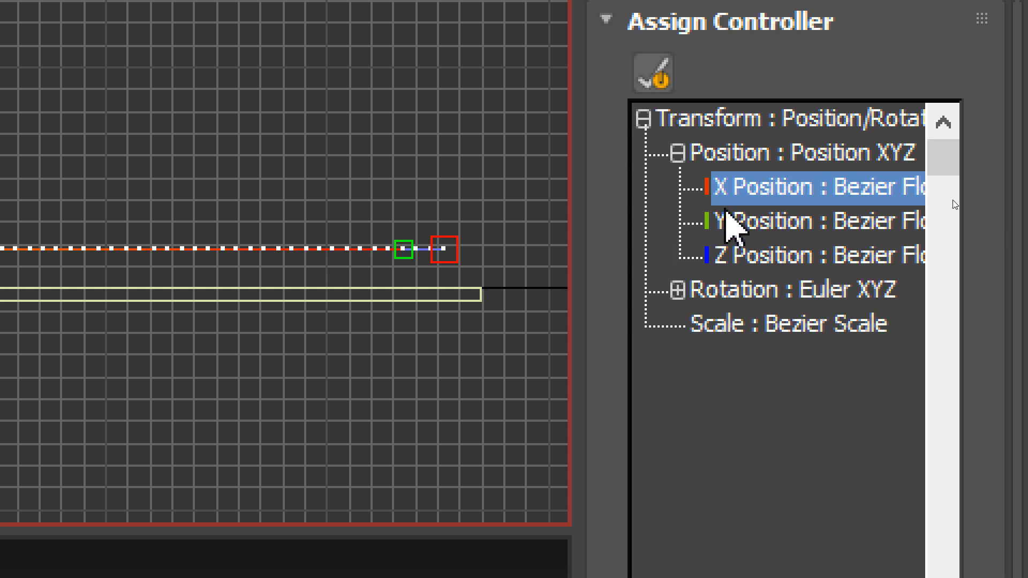
click(653, 70)
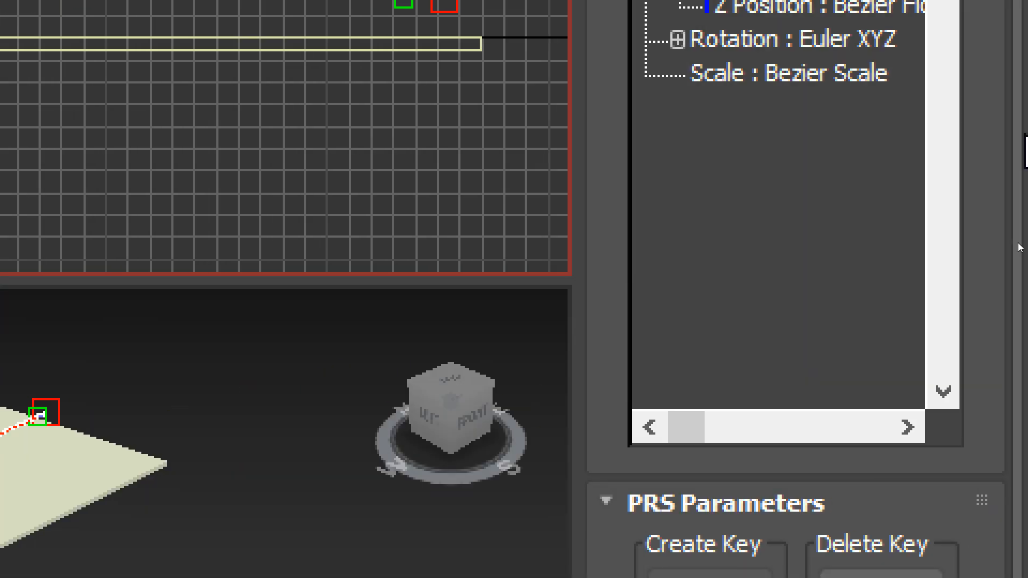
click(765, 126)
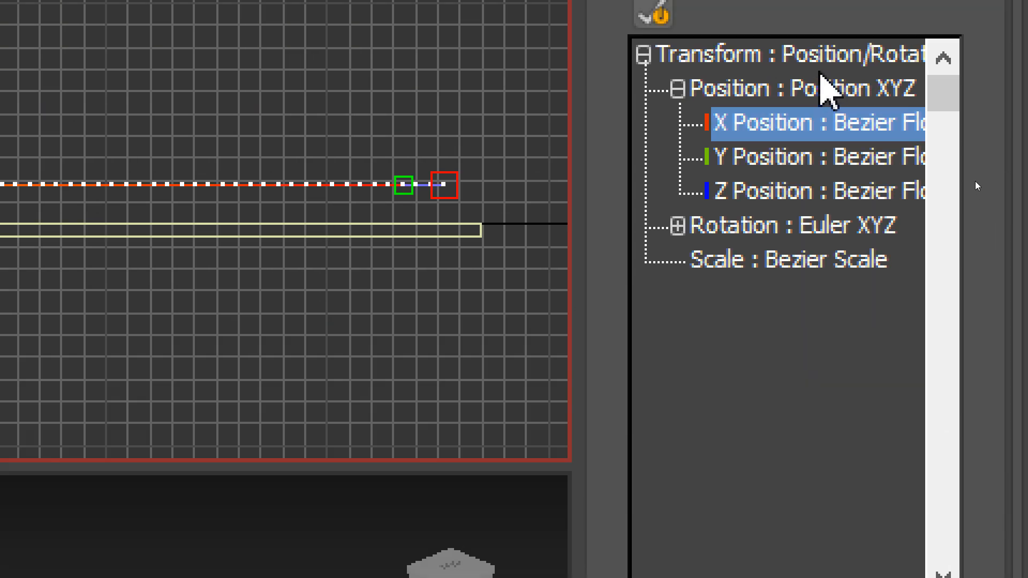
- Assign the Linear Position controller to the torus's whole Position track in place of Position XYZ
click(775, 95)
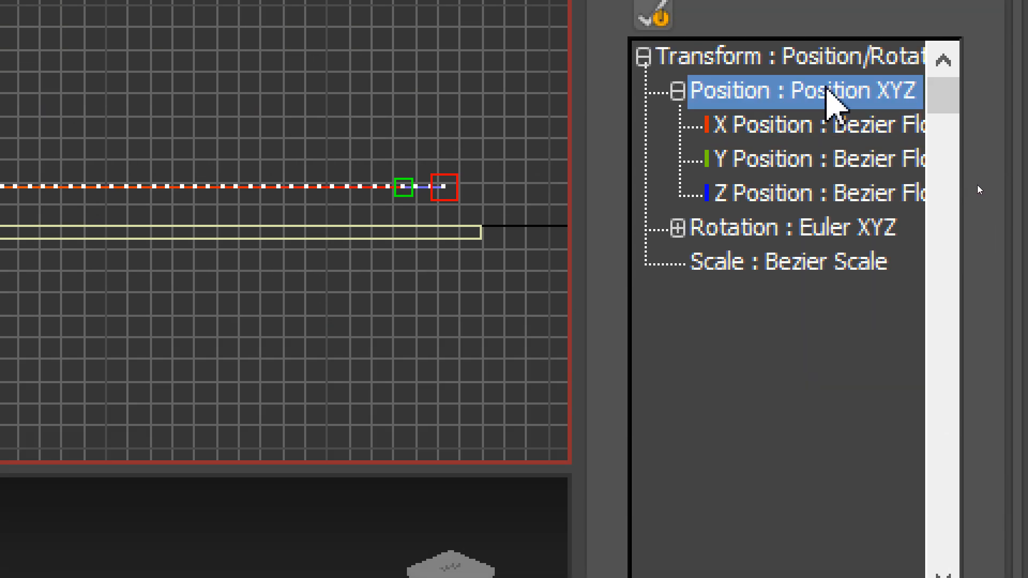
click(654, 15)
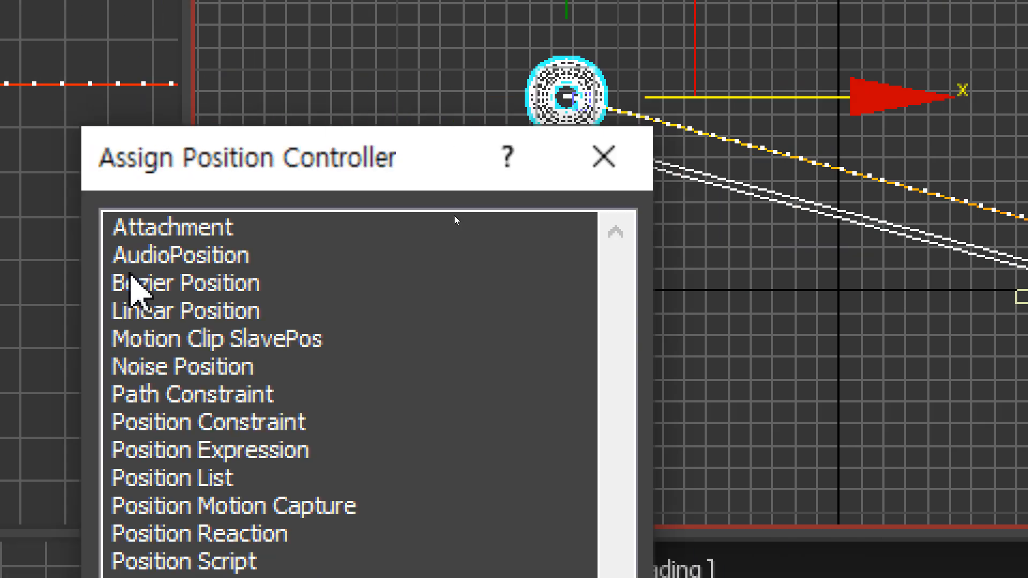
click(167, 310)
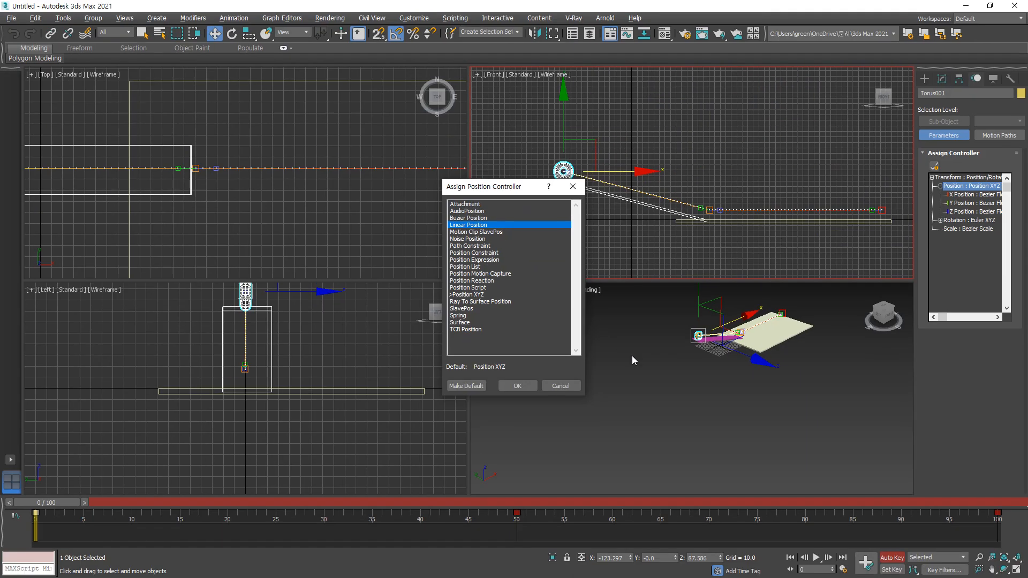
click(515, 385)
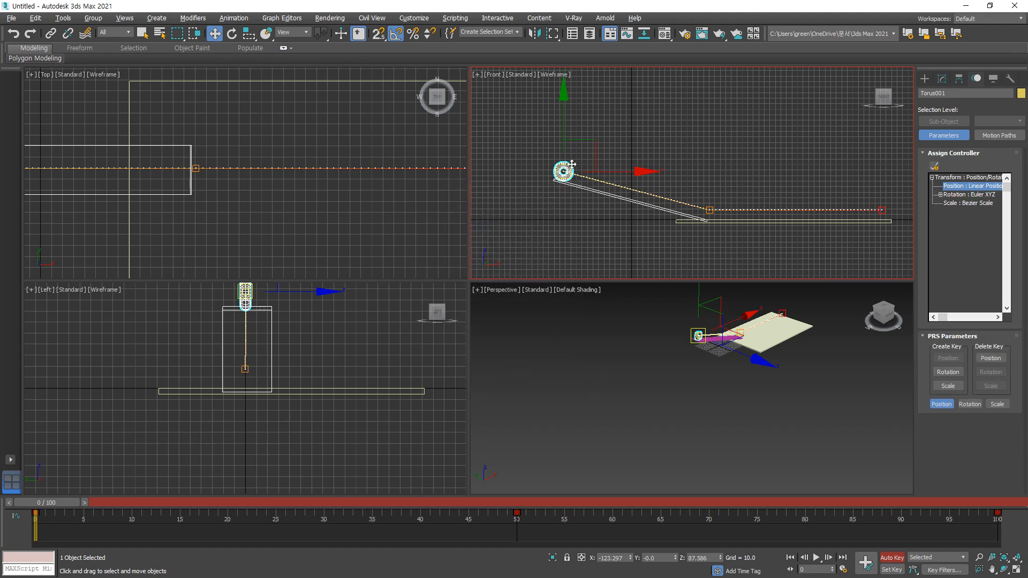
- Scrub the torus's animation from frame 0 and maximize the Front viewport
drag(72, 506, 51, 465)
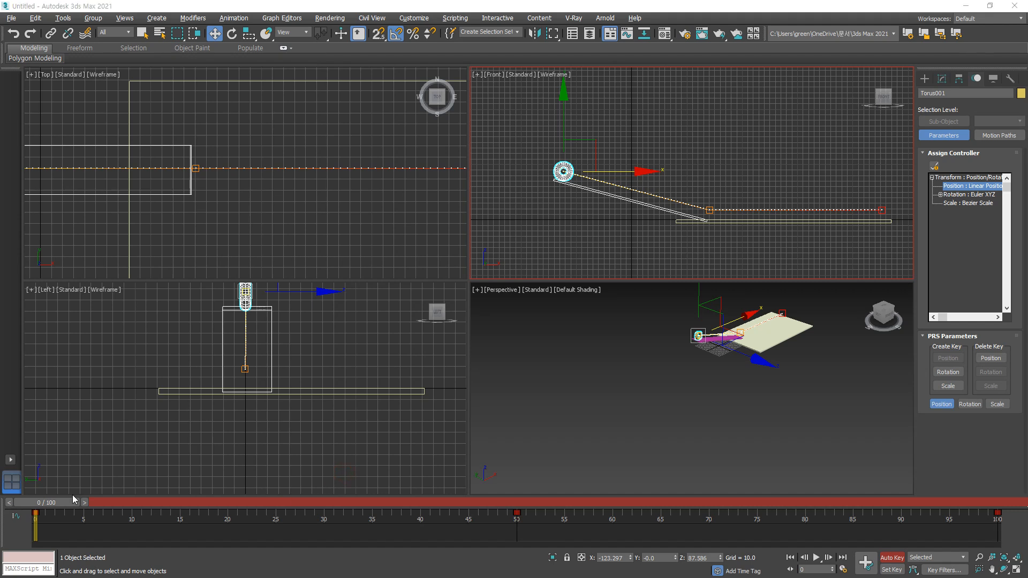
mouse_move(52, 505)
mouse_down()
mouse_move(526, 499)
mouse_move(48, 503)
mouse_up()
click(1016, 569)
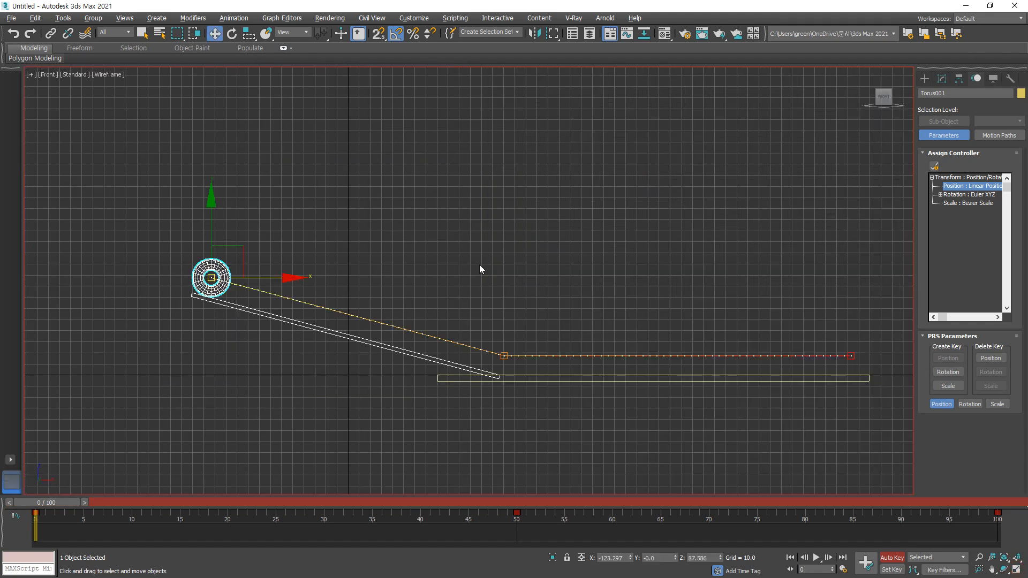
- With Auto Key on at frame 50, rotate the torus clockwise in the Front view and scrub back to frame 0
drag(44, 506, 516, 510)
key(w)
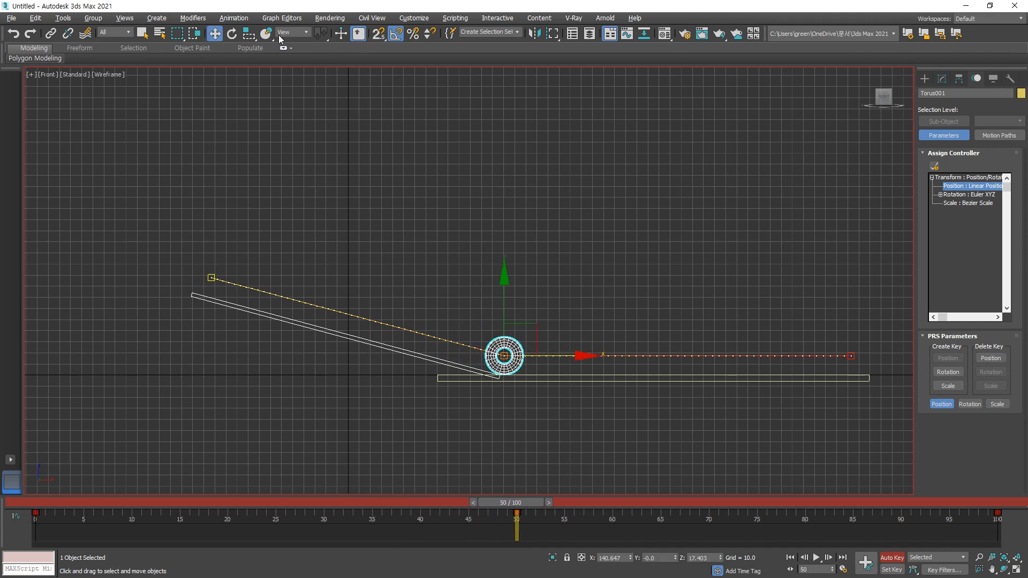
click(232, 36)
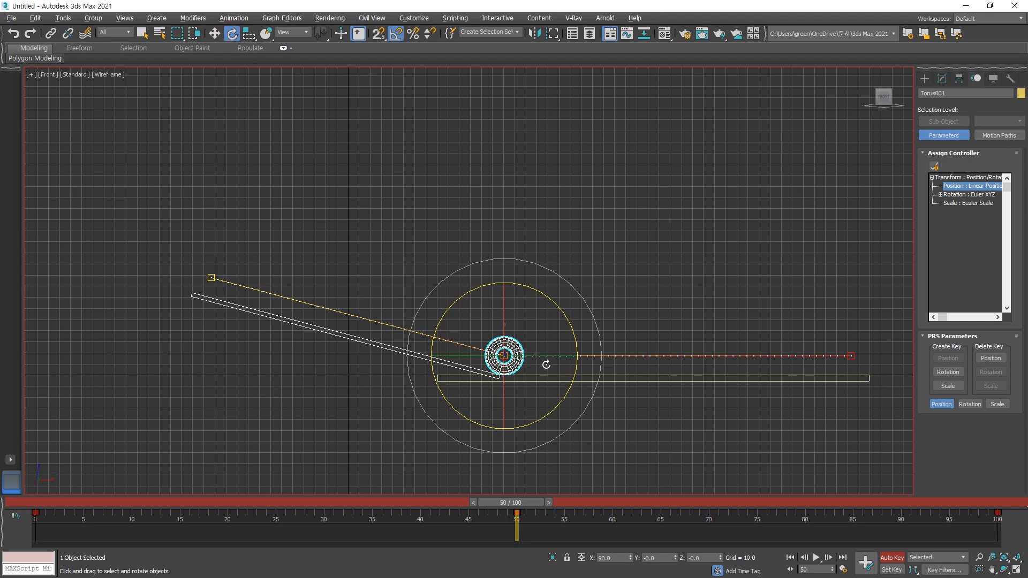
drag(373, 362, 589, 429)
key(Escape)
drag(582, 294, 598, 540)
drag(510, 502, 93, 466)
key(Home)
key(e)
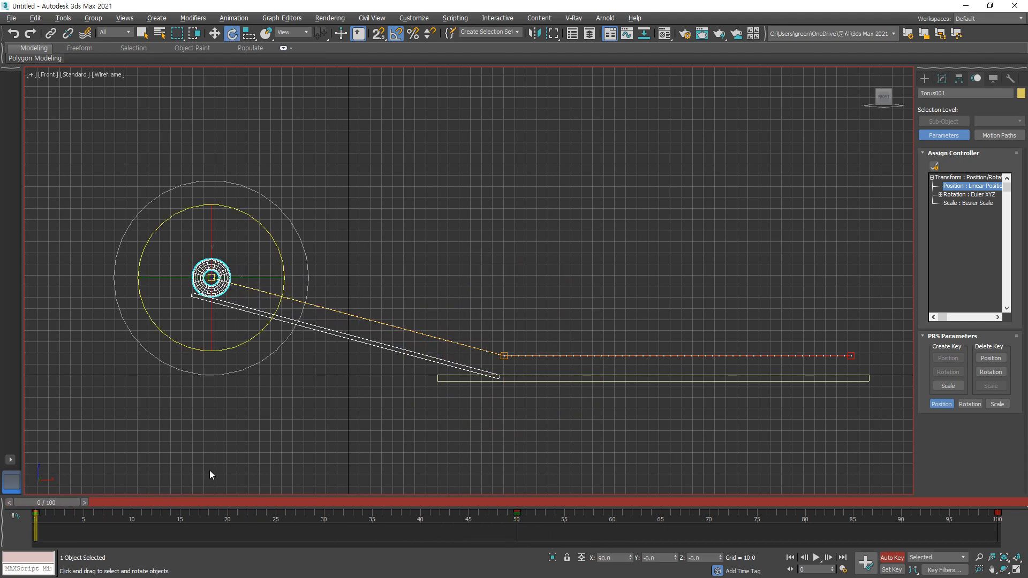
- Turn off Auto Key and set the torus's Segments to 12
click(902, 559)
click(941, 79)
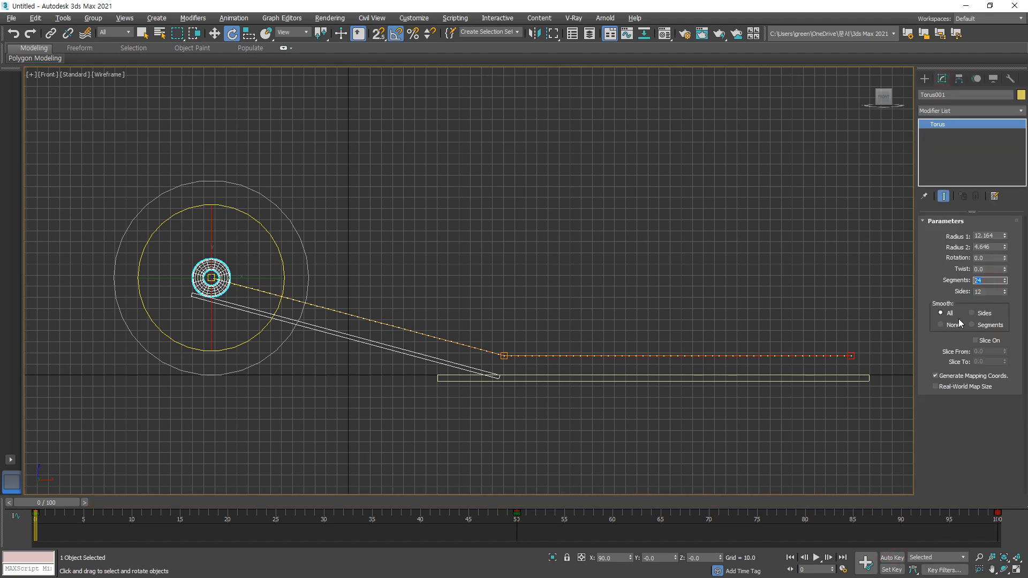
drag(1005, 284, 1007, 286)
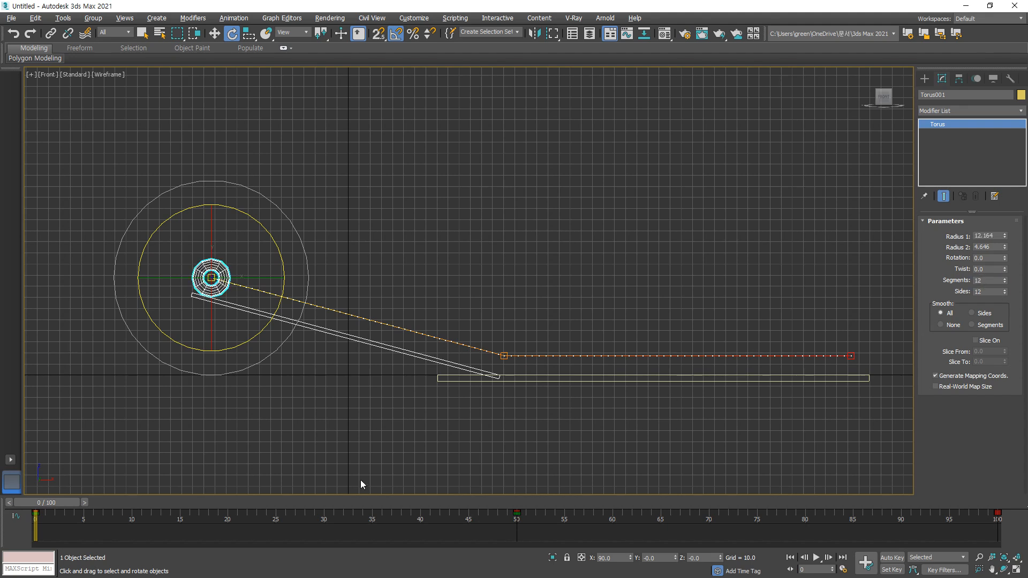
- Scrub from frame 0 to frame 50 to examine how the torus rolls down the ramp
scroll(355, 305, up, 5)
scroll(603, 310, down, 3)
drag(47, 501, 411, 535)
key(e)
middle_drag(772, 465, 167, 361)
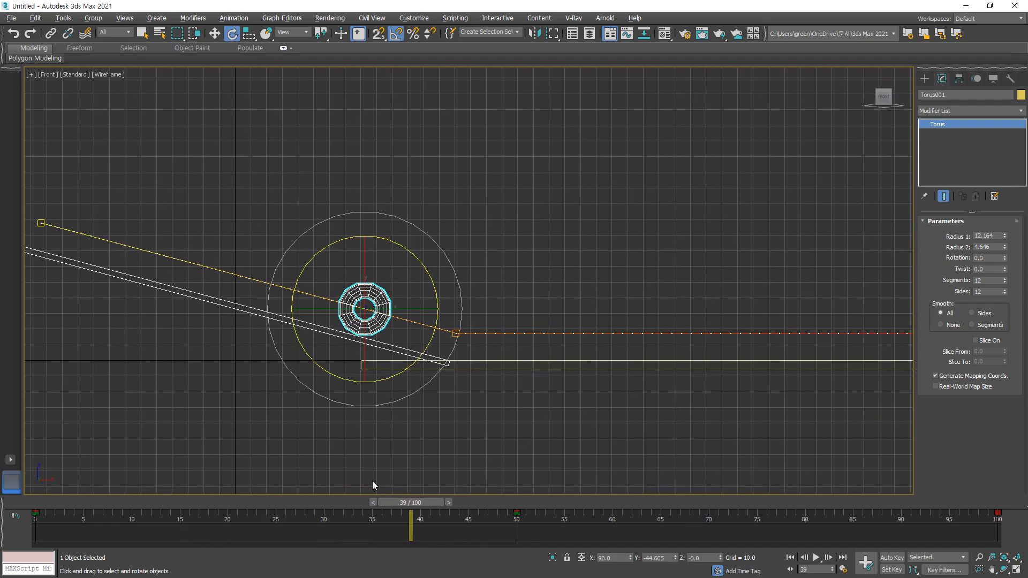
drag(409, 501, 519, 500)
middle_drag(548, 411, 292, 398)
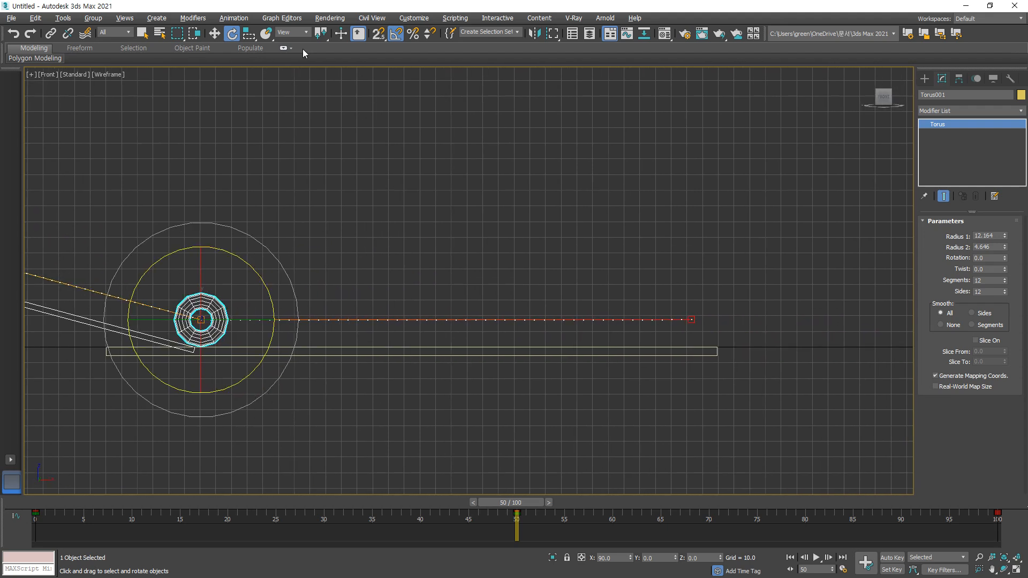
- At frame 100, turn on Auto Key, rotate the torus clockwise at the flat box's far end, and turn Auto Key off
drag(502, 499, 993, 503)
key(e)
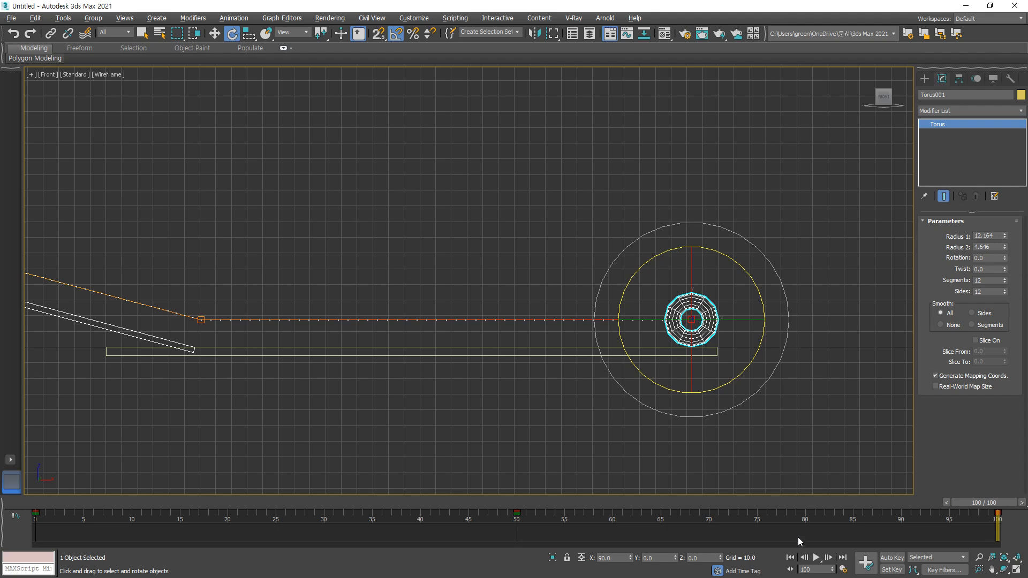
key(n)
drag(764, 253, 771, 417)
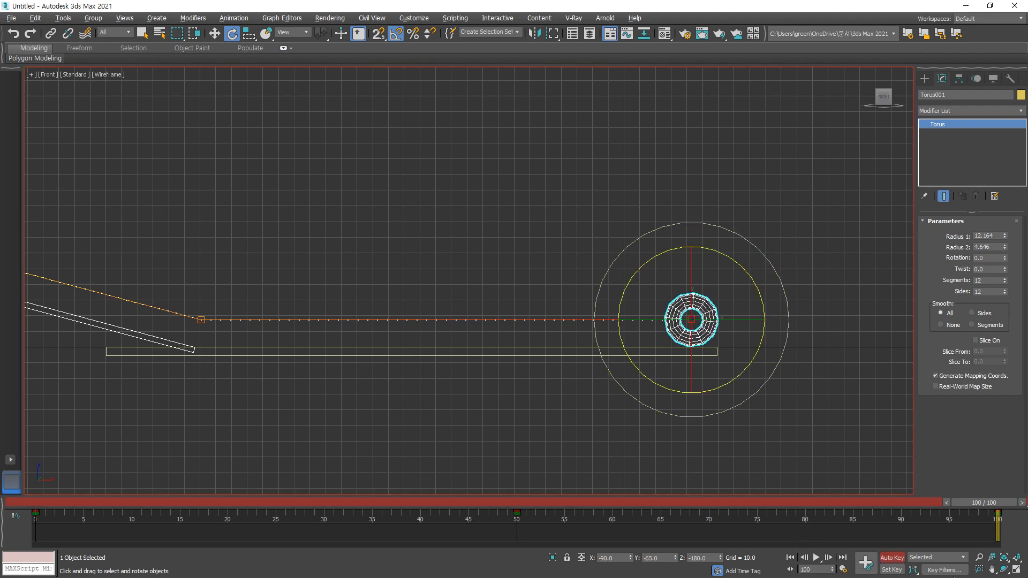
click(901, 561)
- Play the animation in the Front view to review the torus rolling down the ramp and across the flat box
scroll(452, 370, down, 4)
middle_drag(452, 369, 523, 372)
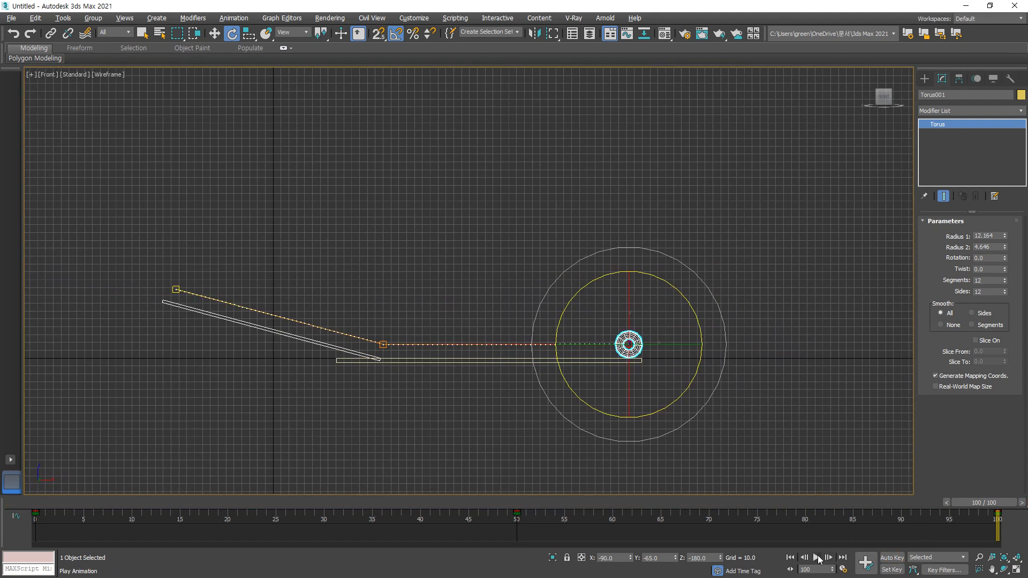
click(816, 558)
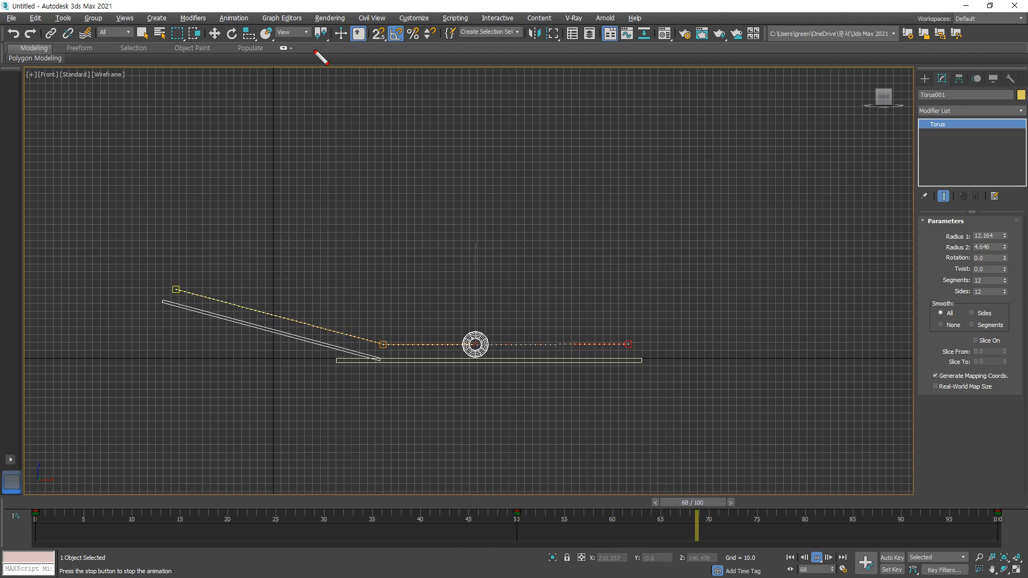
drag(316, 52, 306, 24)
key(Escape)
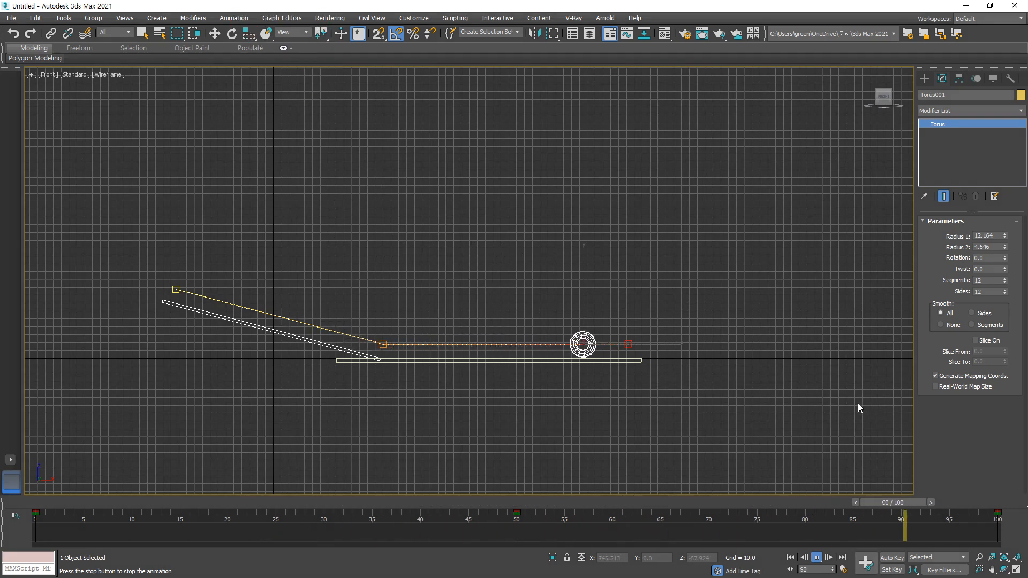
- Return to the four-viewport layout and stop the animation playback
key(alt+w)
click(325, 205)
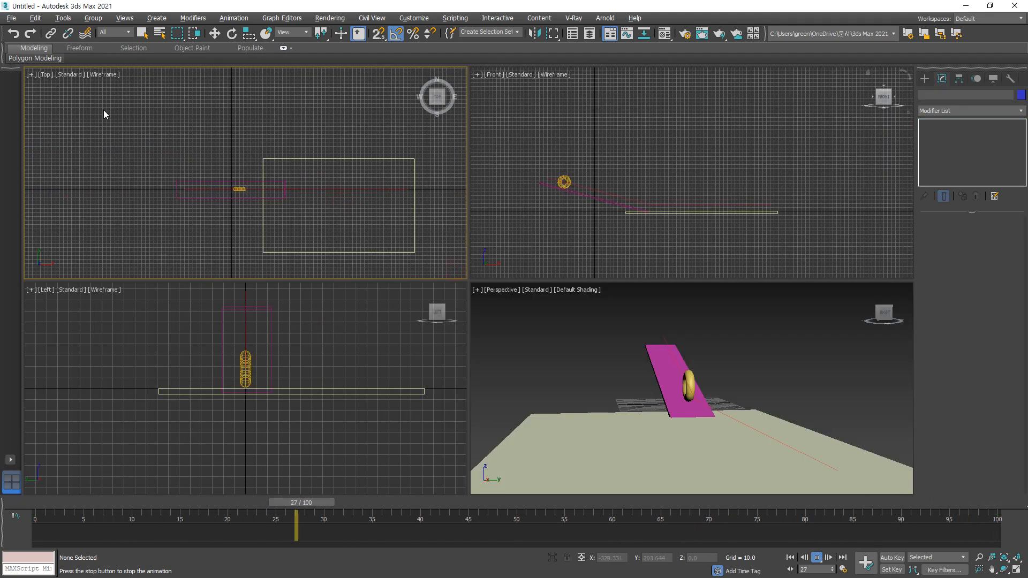
right_click(124, 127)
click(88, 103)
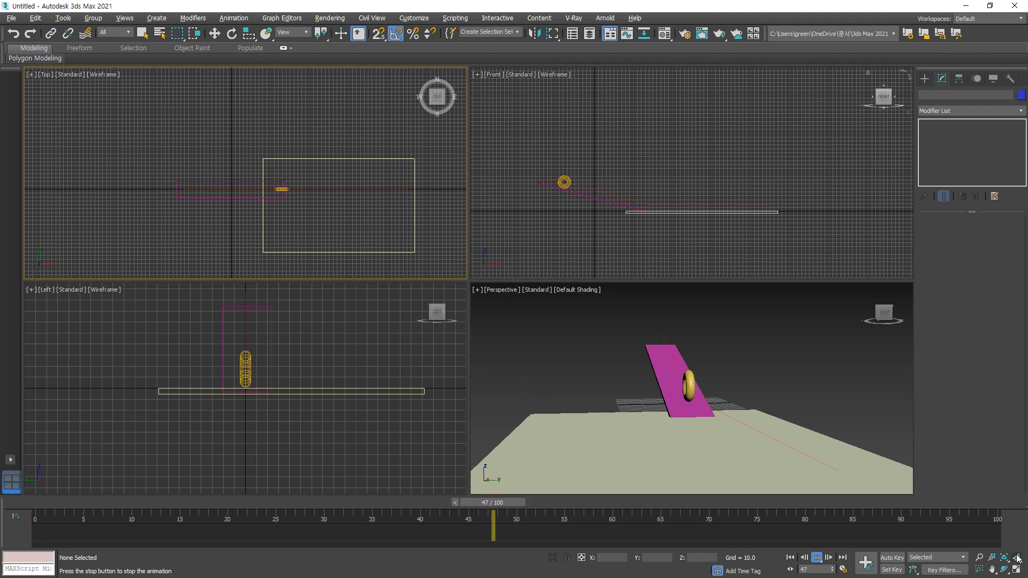
click(818, 559)
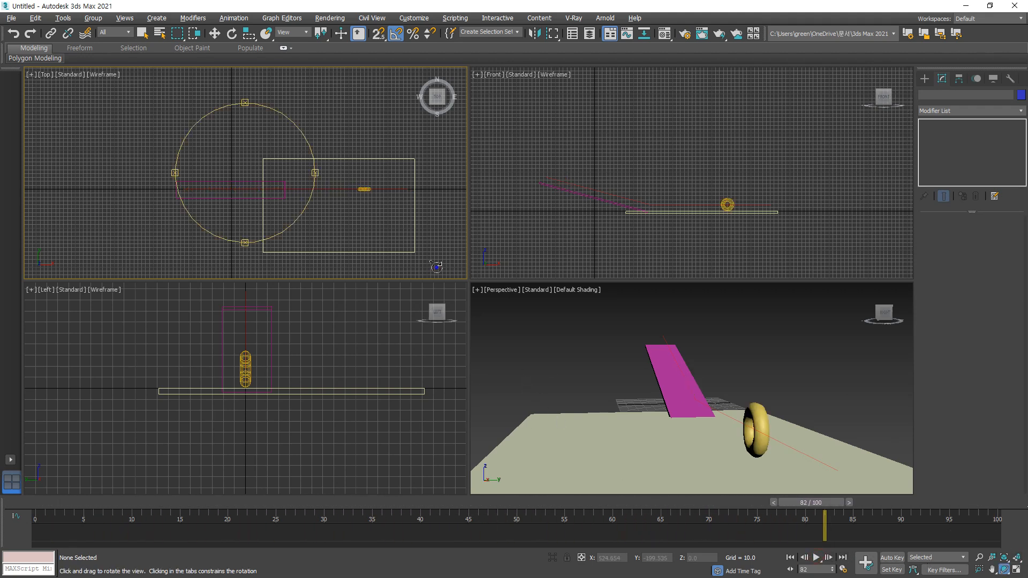
- Delete all objects from the scene and go back to frame 0
key(e)
key(ctrl+a)
key(Delete)
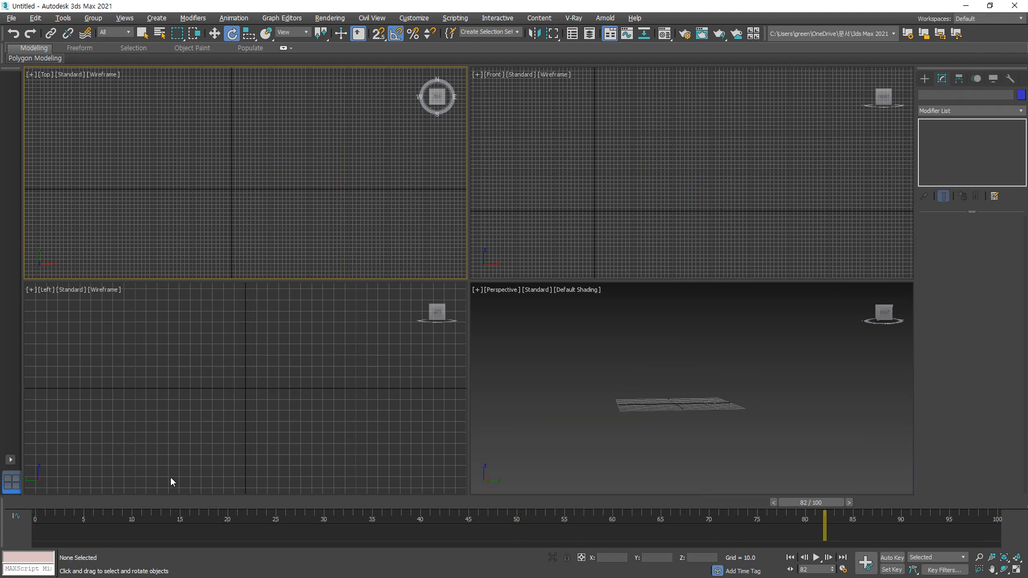
click(44, 506)
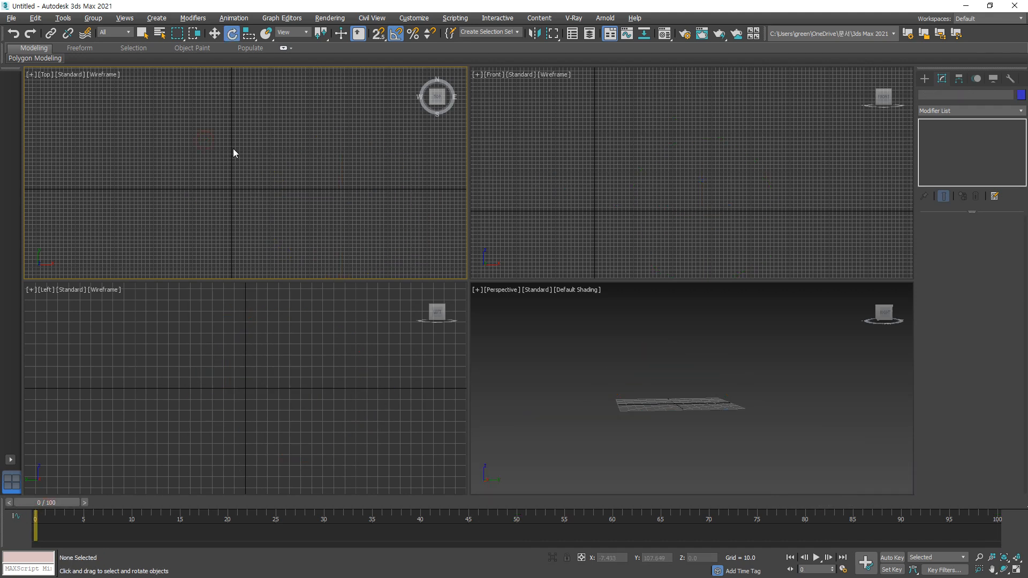
- Create a thin tube centred near the origin in the Left view, with radii of about 95 and 93
click(923, 79)
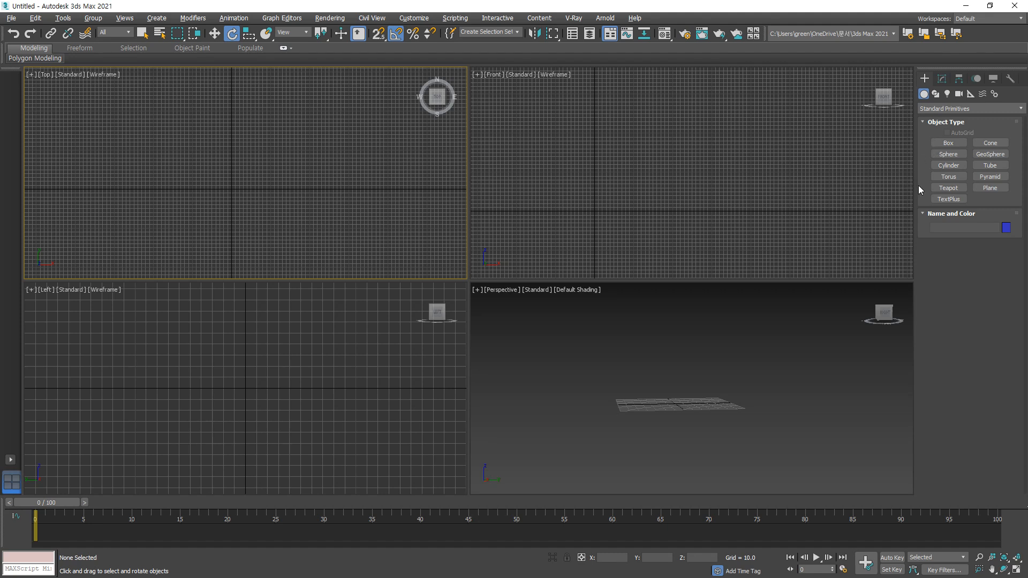
click(948, 178)
click(990, 165)
drag(242, 384, 255, 287)
click(255, 290)
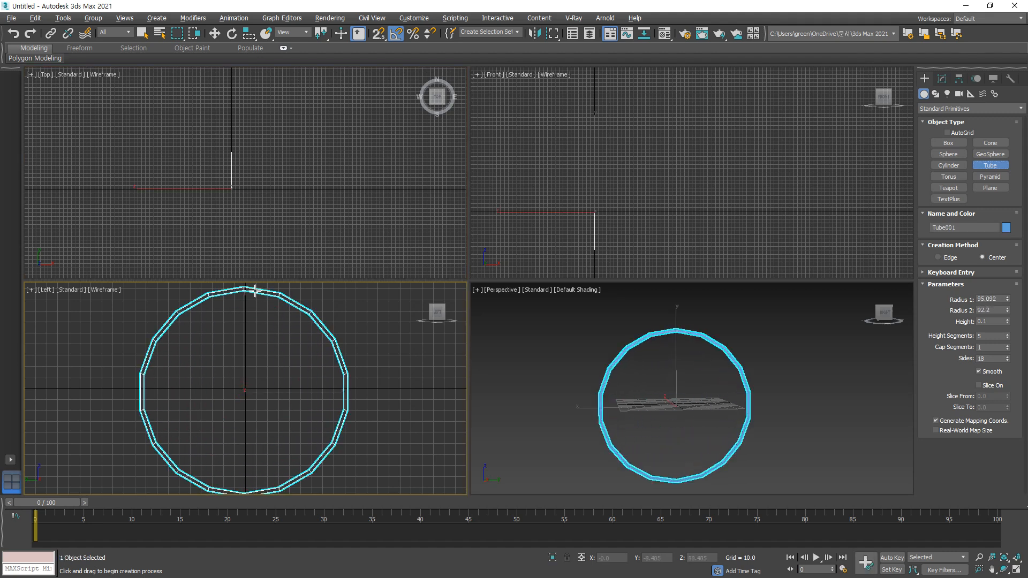
click(255, 290)
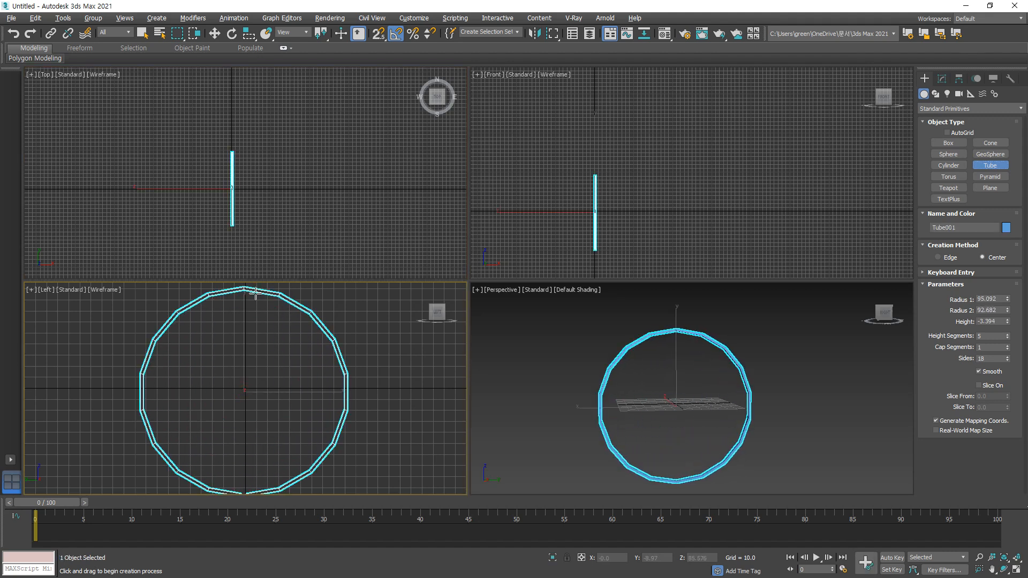
- Set the tube's Radius 1 to 100, Radius 2 to 99, Height to 1 and Height Segments to 1
scroll(238, 81, up, 6)
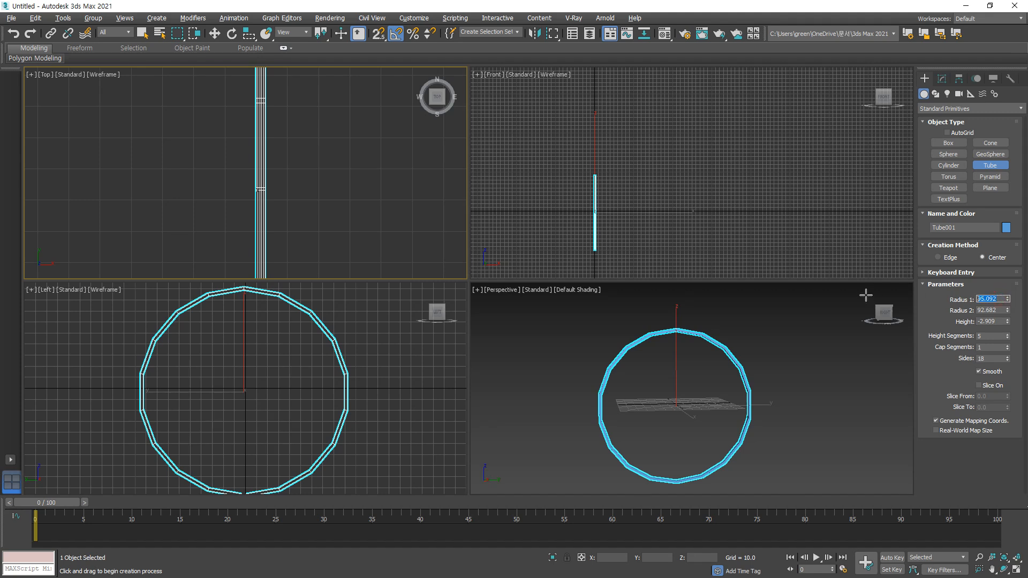
text(100)
key(Return)
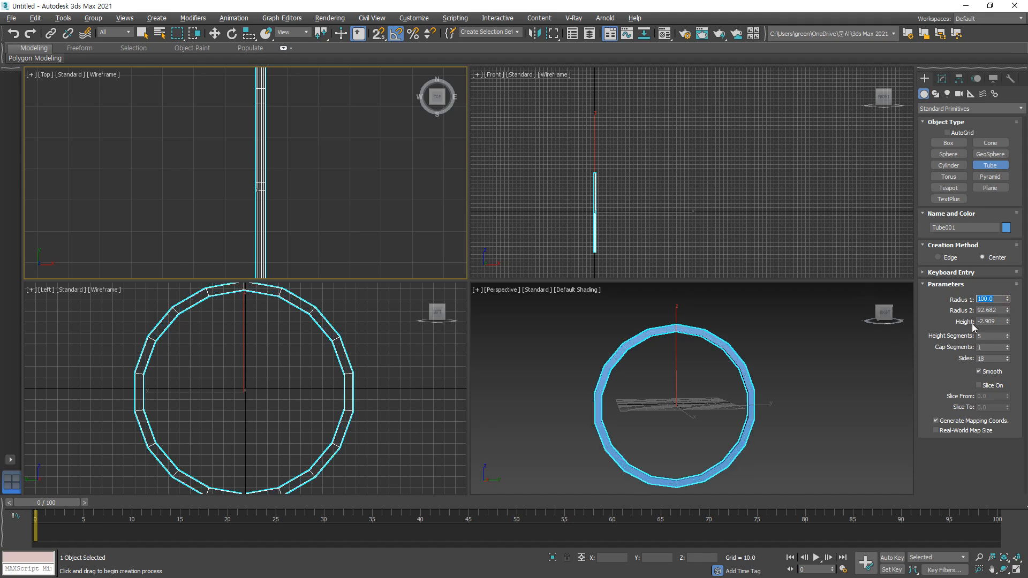
text(99)
key(Return)
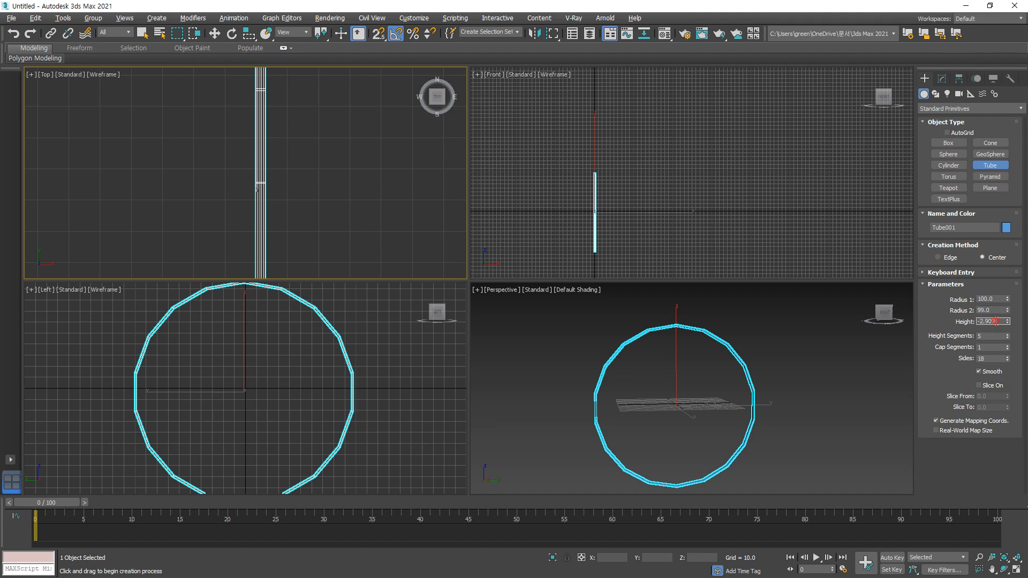
text(1)
key(Return)
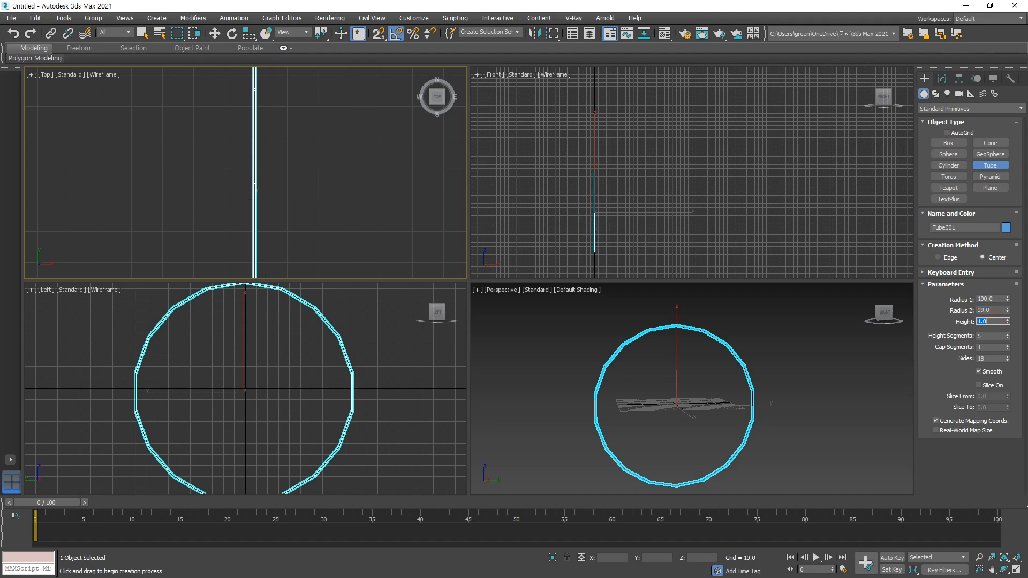
text(1)
key(Return)
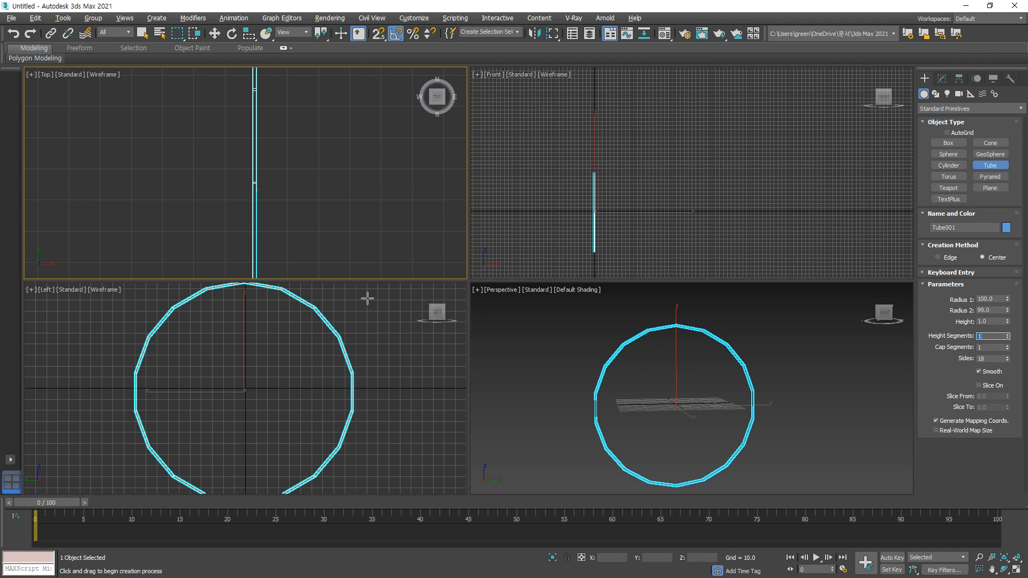
- Clone the tube as an instance about 21 units away along negative X in the Top view, and select both tubes
scroll(331, 314, up, 4)
scroll(275, 162, down, 3)
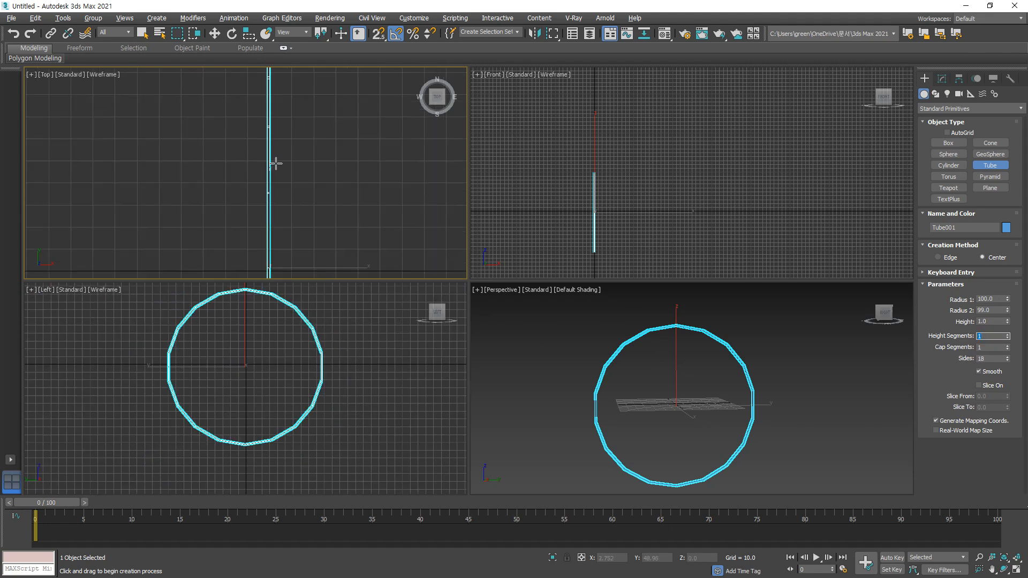
key(e)
right_click(282, 187)
click(312, 202)
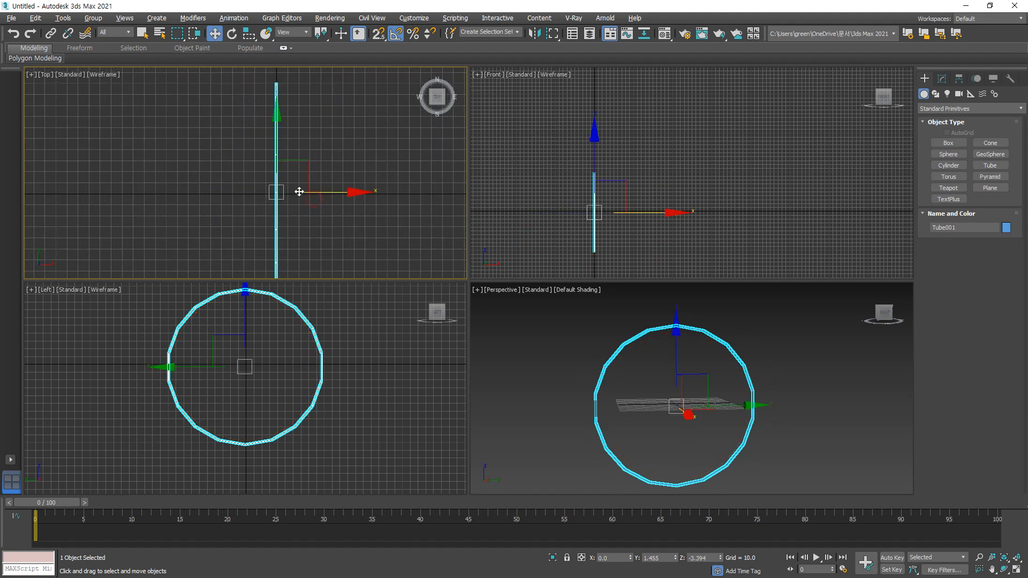
mouse_move(332, 194)
shift+mouse_down()
mouse_move(304, 191)
mouse_move(313, 196)
shift+mouse_up()
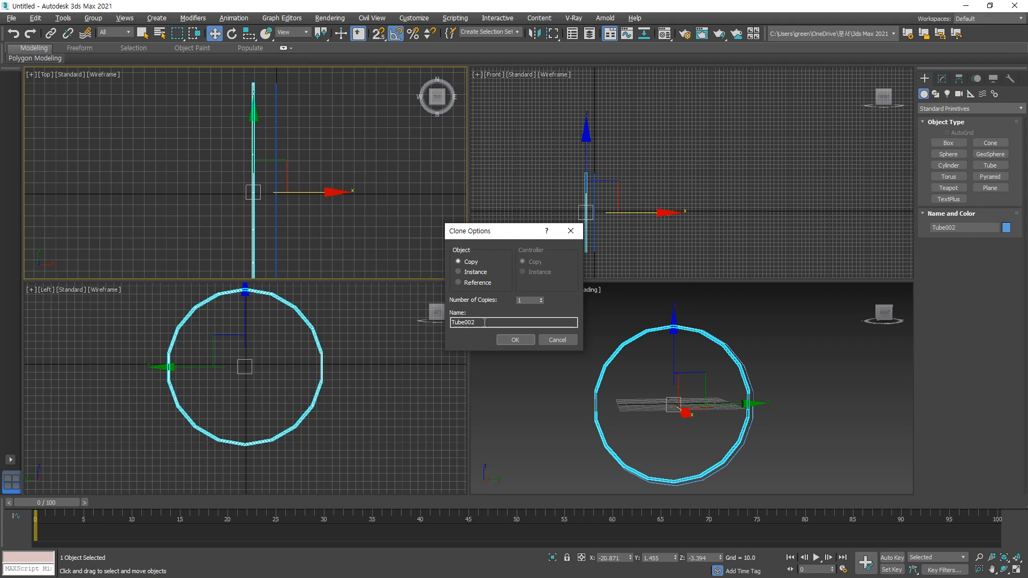
click(481, 273)
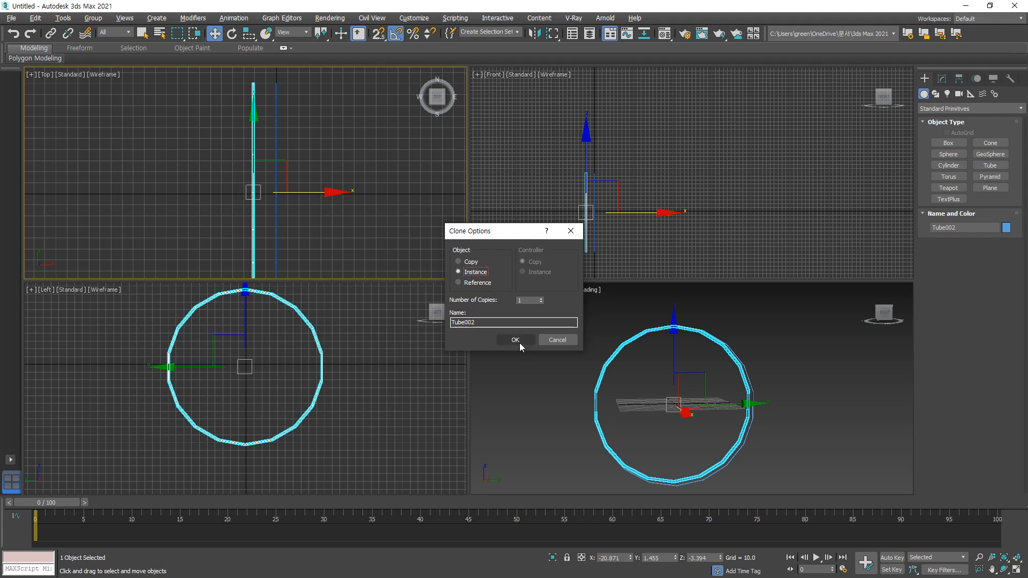
click(519, 344)
click(293, 143)
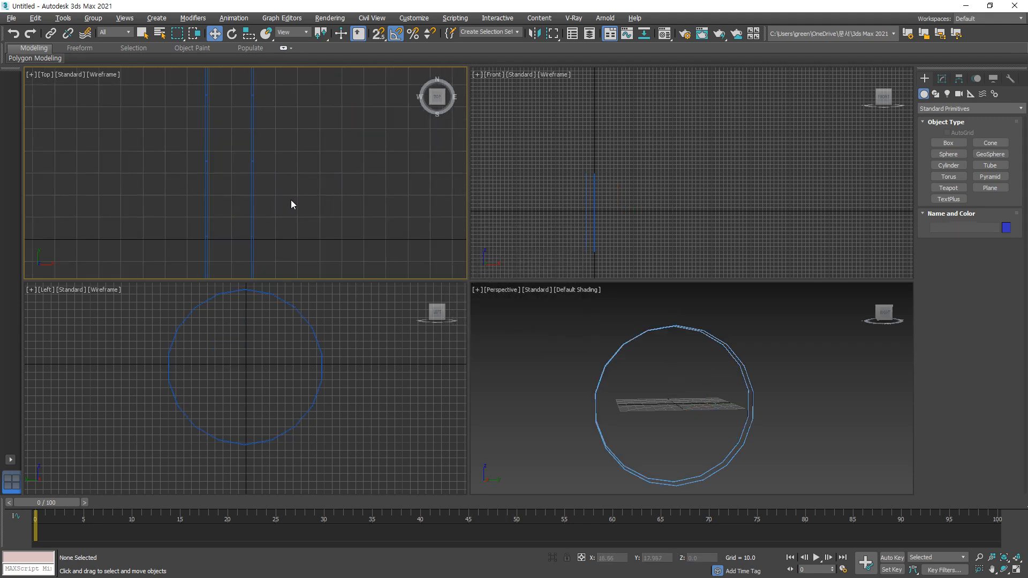
drag(290, 200, 142, 223)
alt+middle_drag(782, 329, 718, 346)
scroll(706, 352, up, 5)
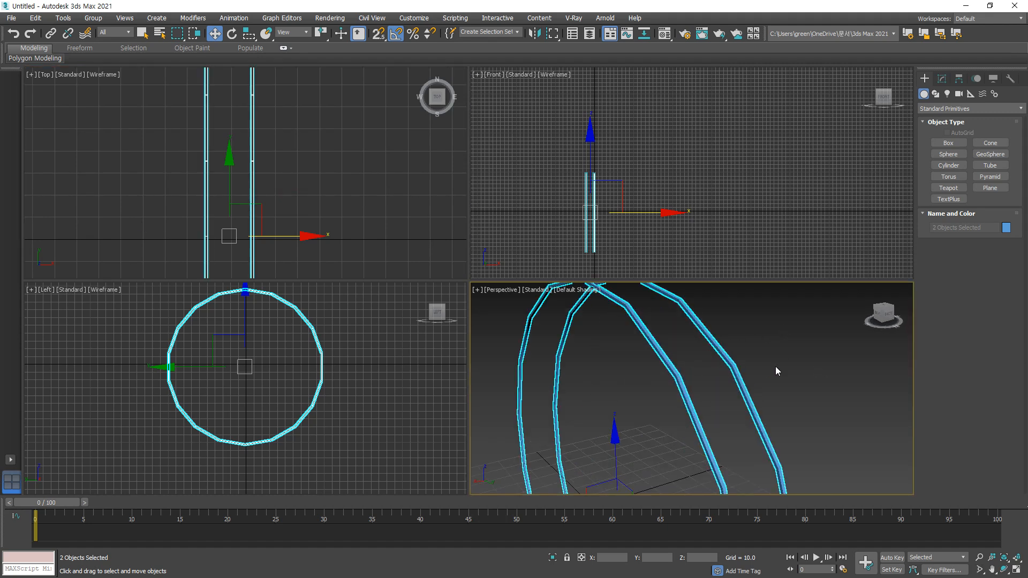
click(951, 155)
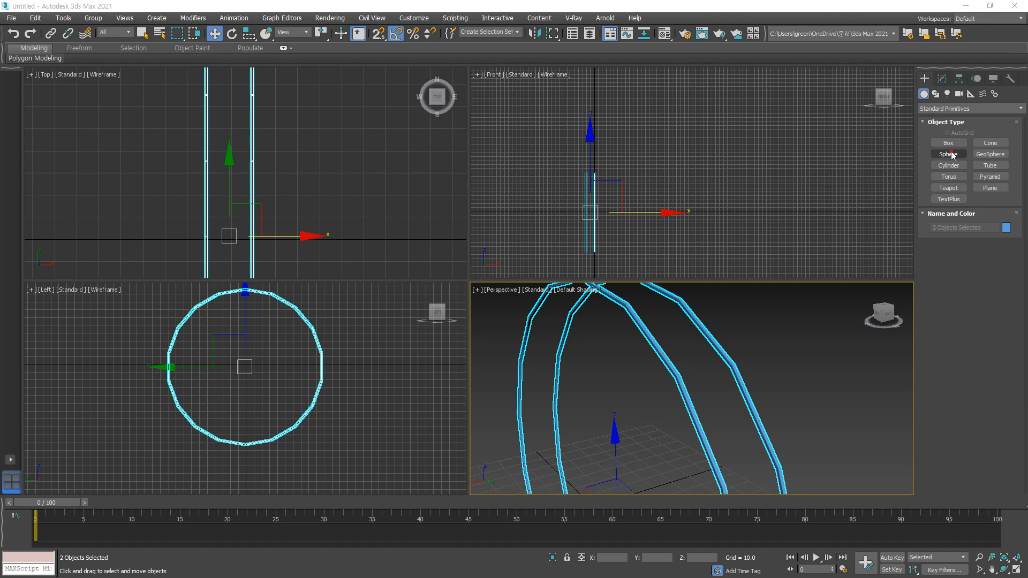
drag(222, 154, 229, 130)
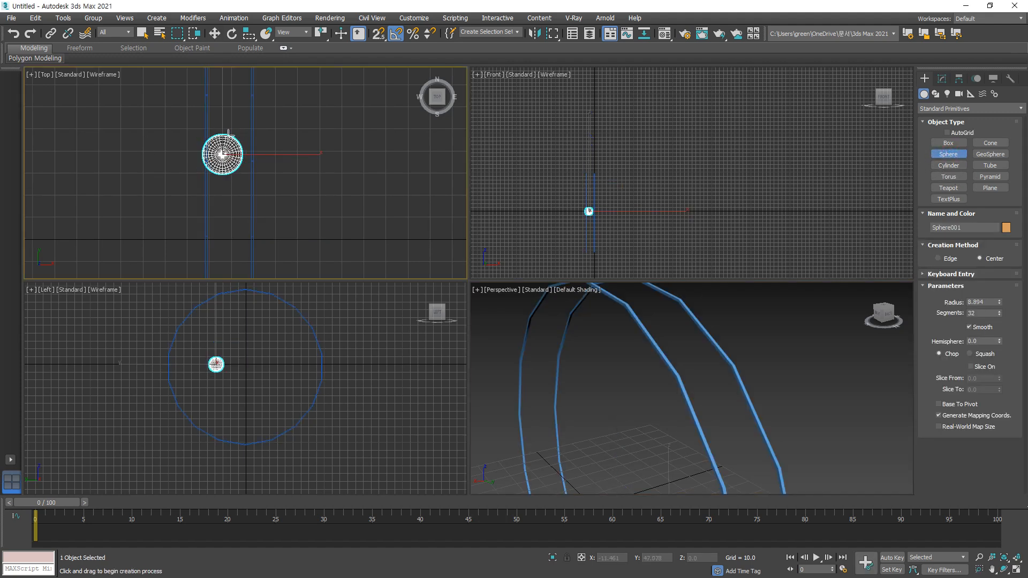
key(ctrl+z)
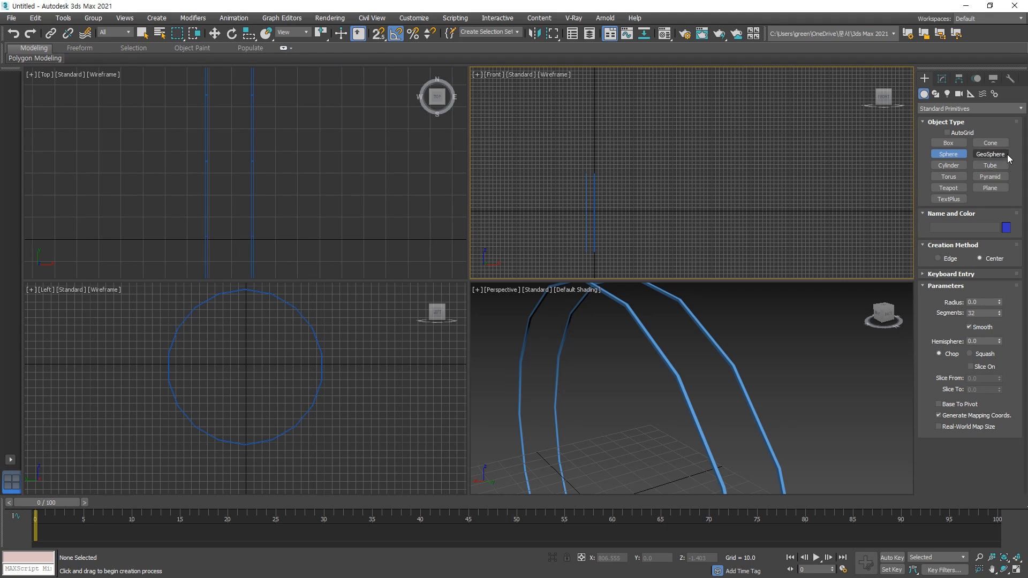
click(952, 108)
click(954, 129)
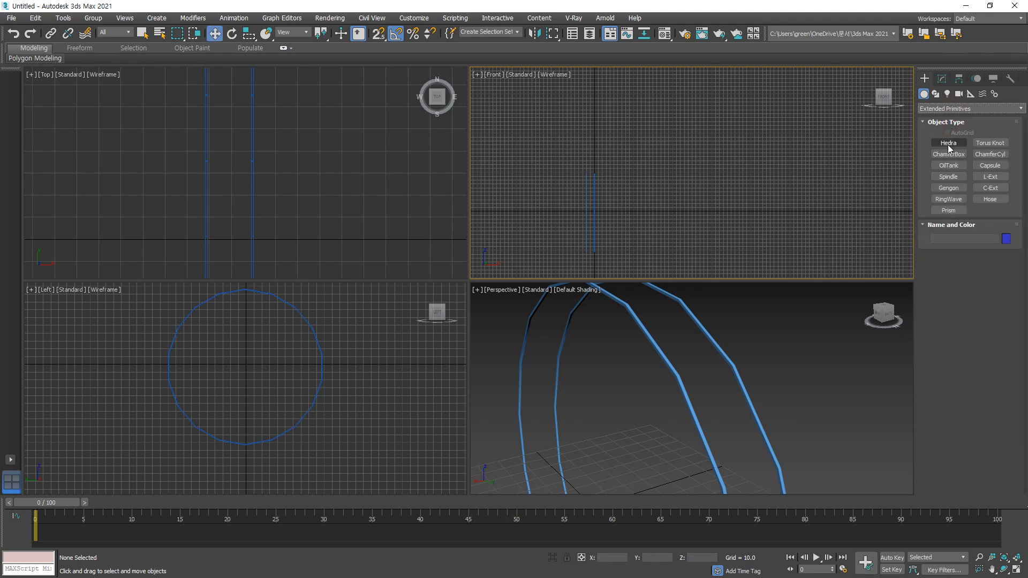
click(948, 144)
drag(303, 172, 308, 139)
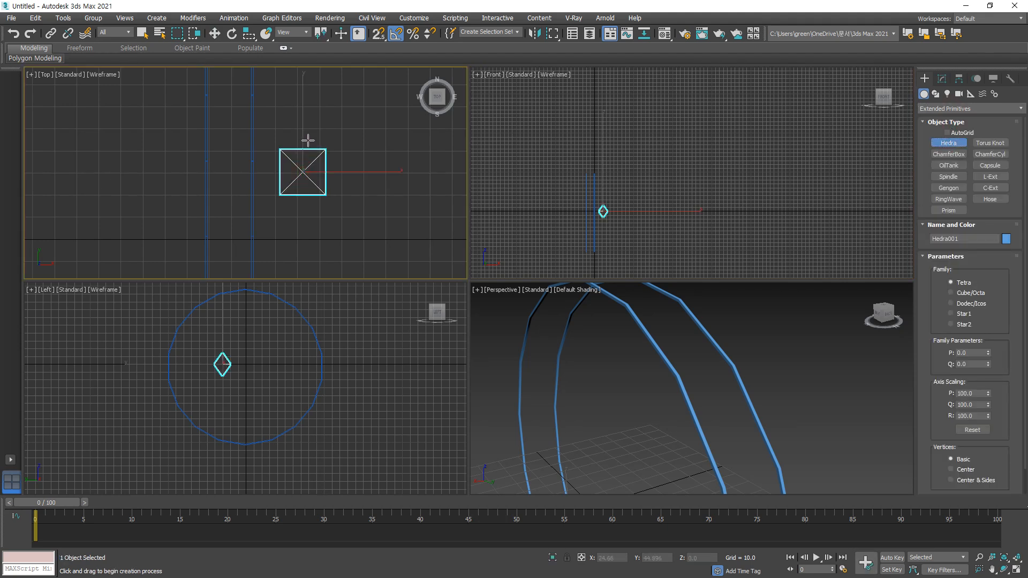
key(Delete)
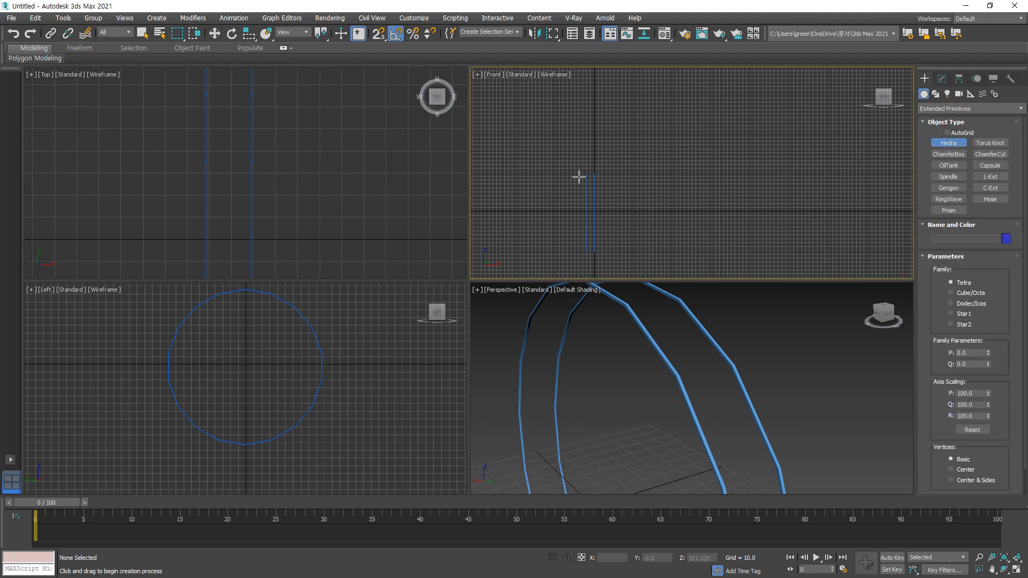
click(961, 110)
click(952, 119)
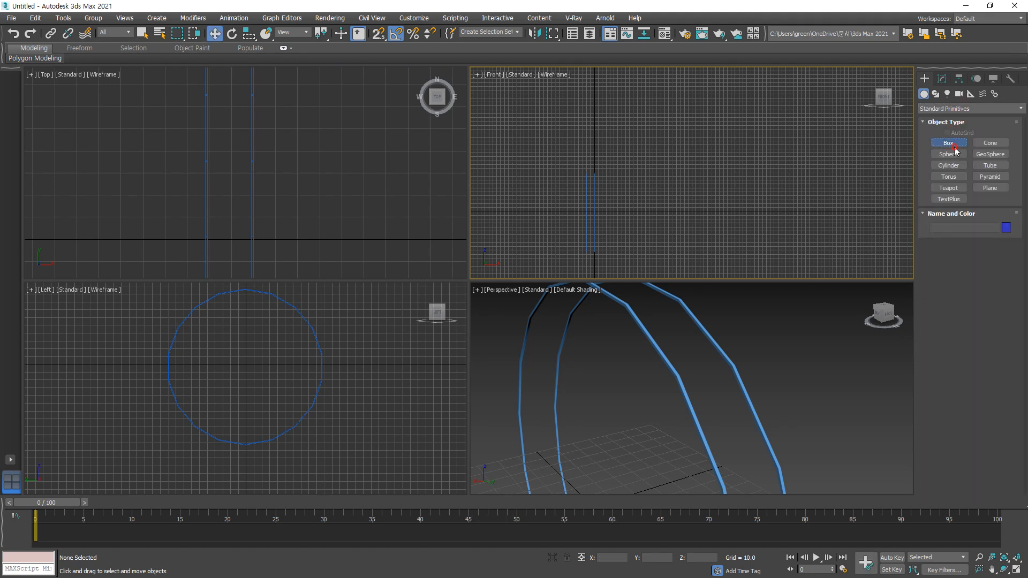
- Create a box with the Cube creation method between the two tubes in the Top view
click(949, 144)
drag(209, 147, 251, 191)
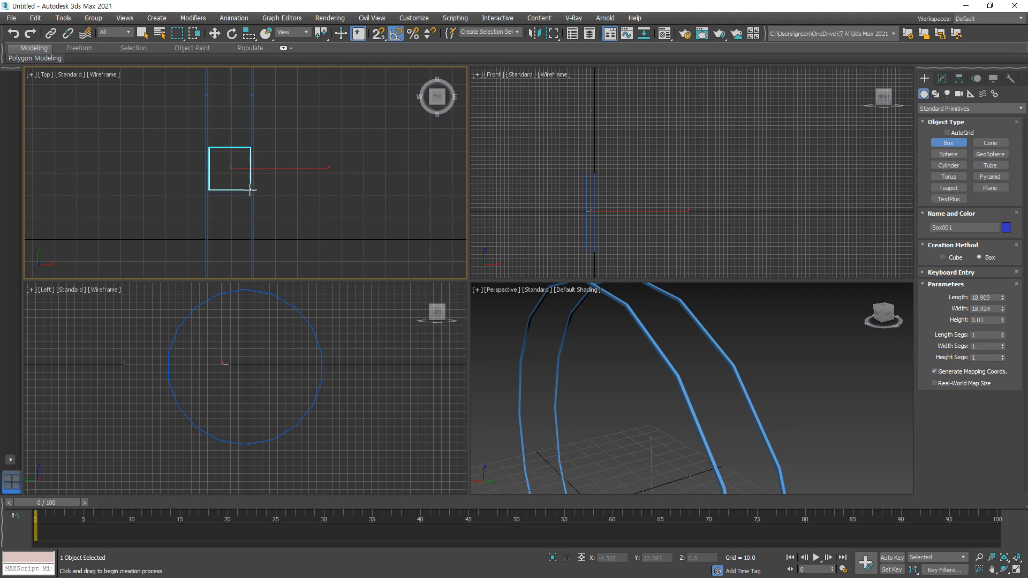
right_click(364, 161)
click(943, 258)
drag(214, 147, 262, 149)
key(w)
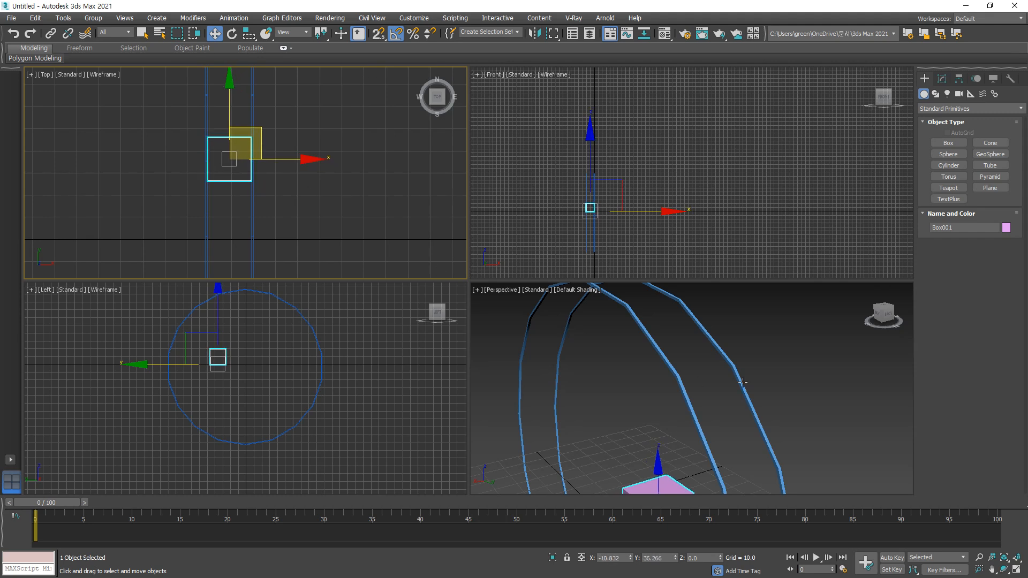
- Set the cube's Length, Width and Height to 15 each
scroll(698, 428, down, 2)
middle_drag(698, 428, 688, 362)
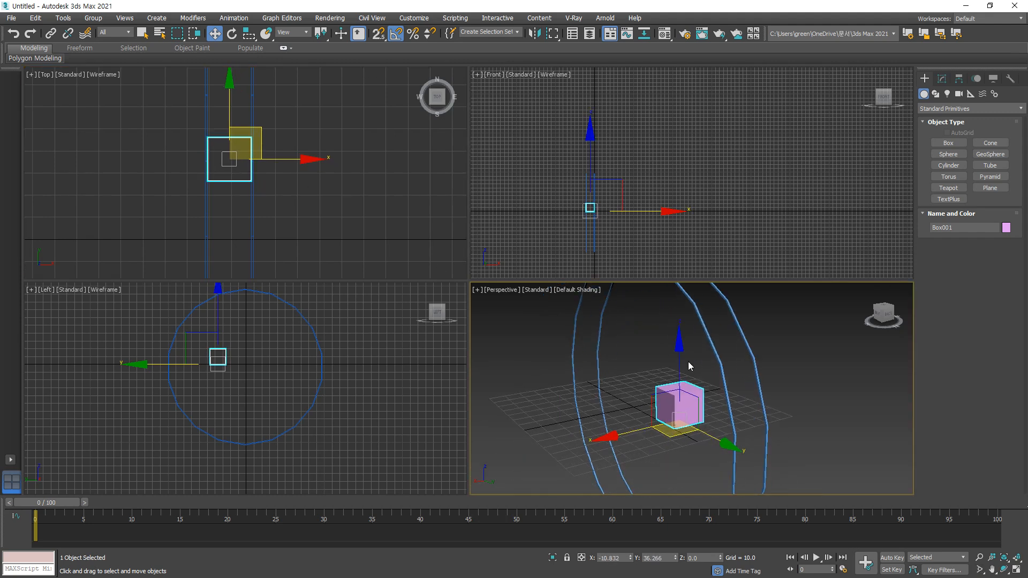
click(941, 79)
drag(1004, 235, 1003, 252)
click(995, 235)
text(15.0)
click(995, 245)
text(15.0)
key(Return)
click(993, 257)
text(15)
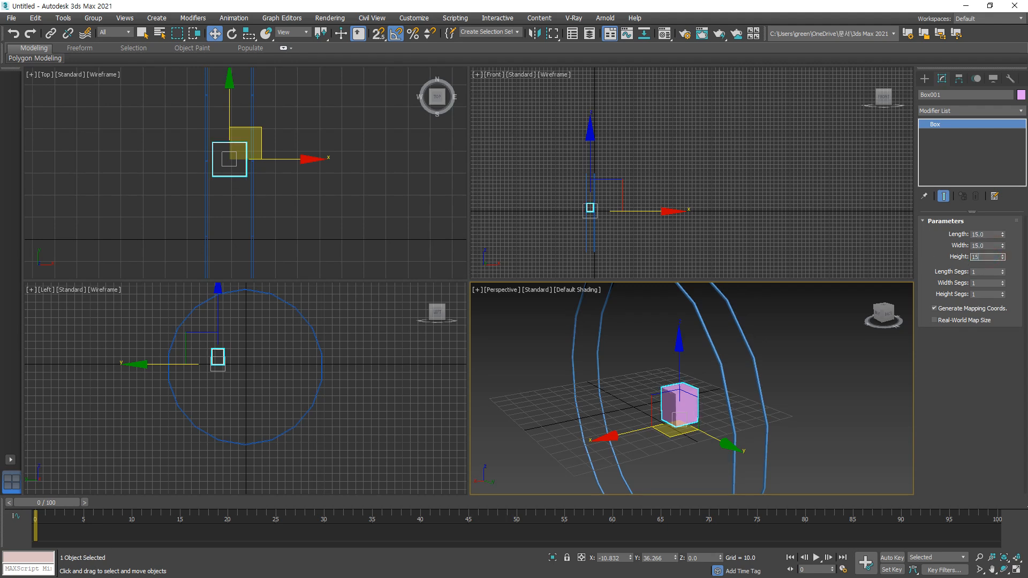
text(.0)
key(Return)
- Rotate the cube 45 degrees counterclockwise in the Left view so it stands on one edge
middle_drag(249, 365, 231, 383)
drag(240, 412, 185, 353)
click(205, 396)
key(ctrl+z)
scroll(207, 397, up, 5)
scroll(194, 352, up, 3)
middle_drag(194, 347, 220, 453)
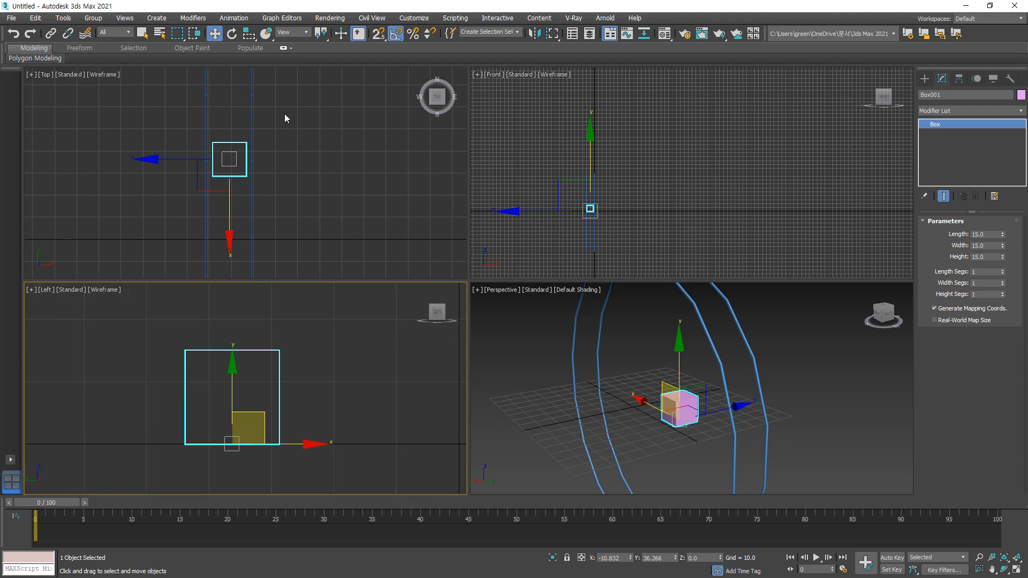
click(231, 33)
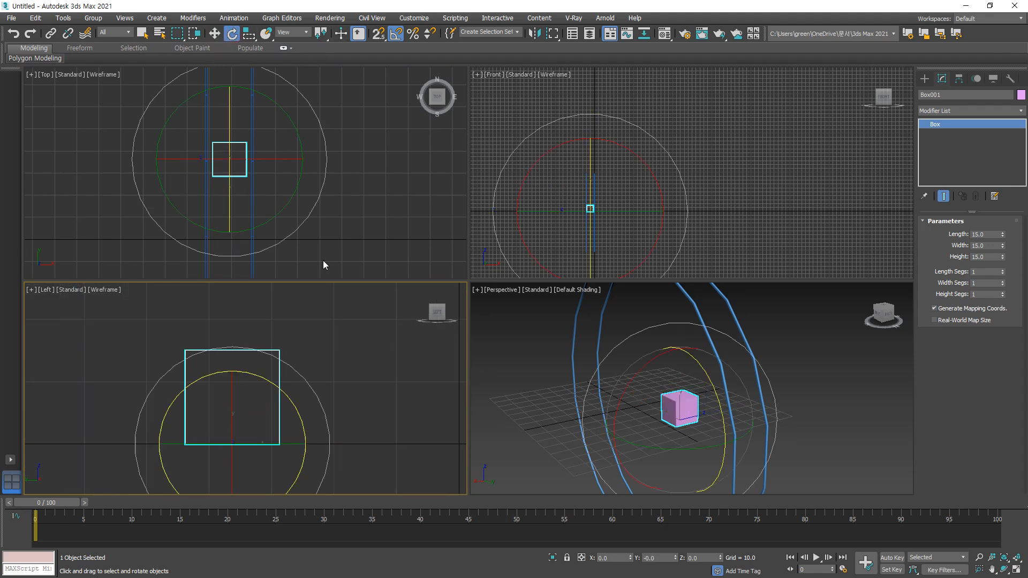
drag(308, 383, 312, 341)
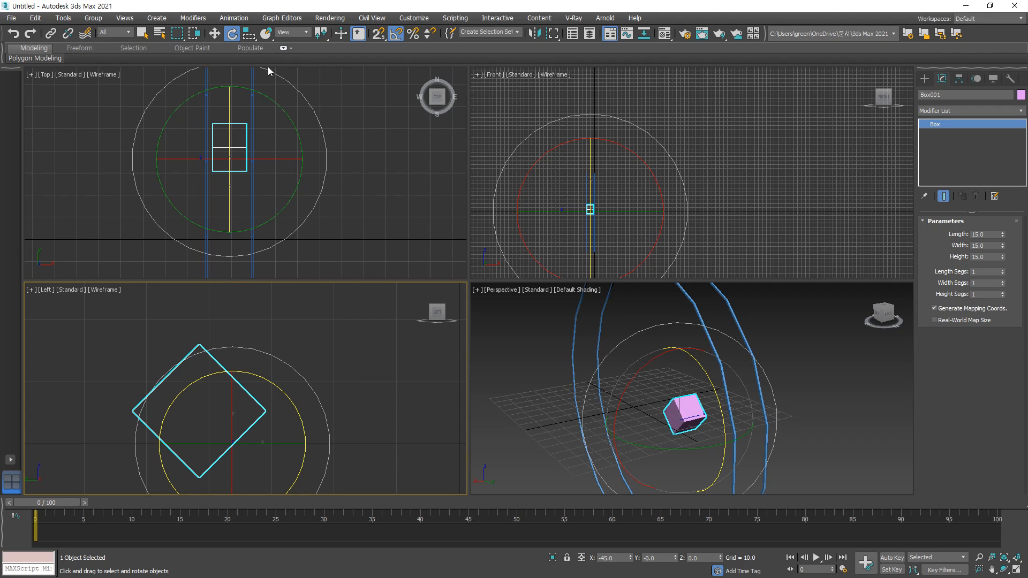
- Turn on Affect Pivot Only for the cube and center its pivot to the object
click(958, 79)
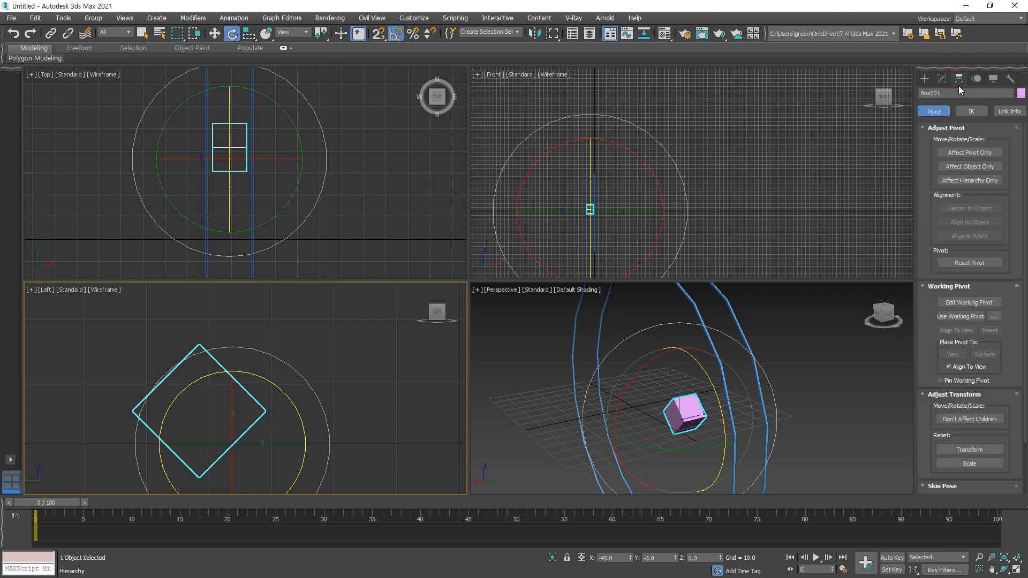
click(977, 153)
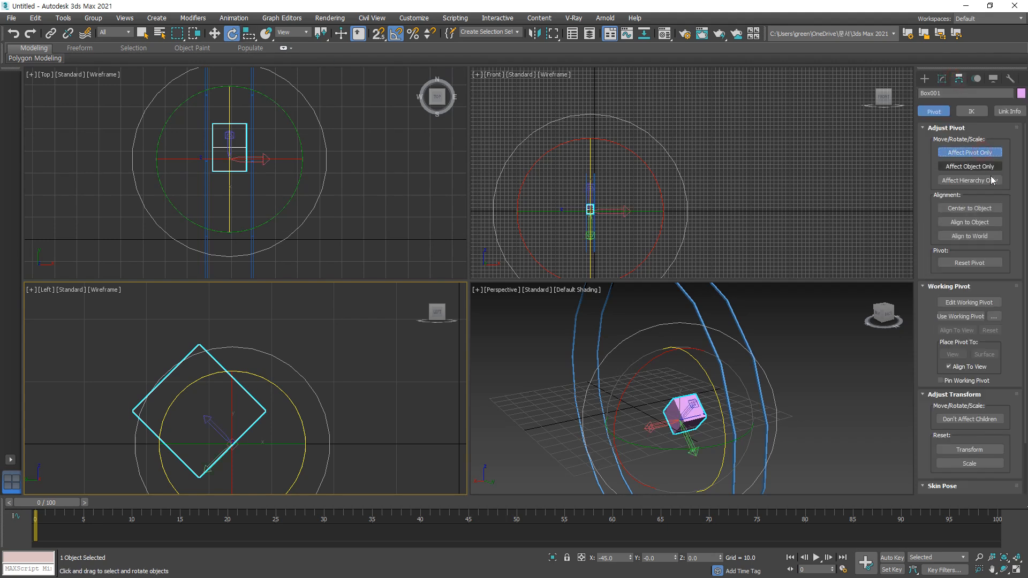
click(985, 211)
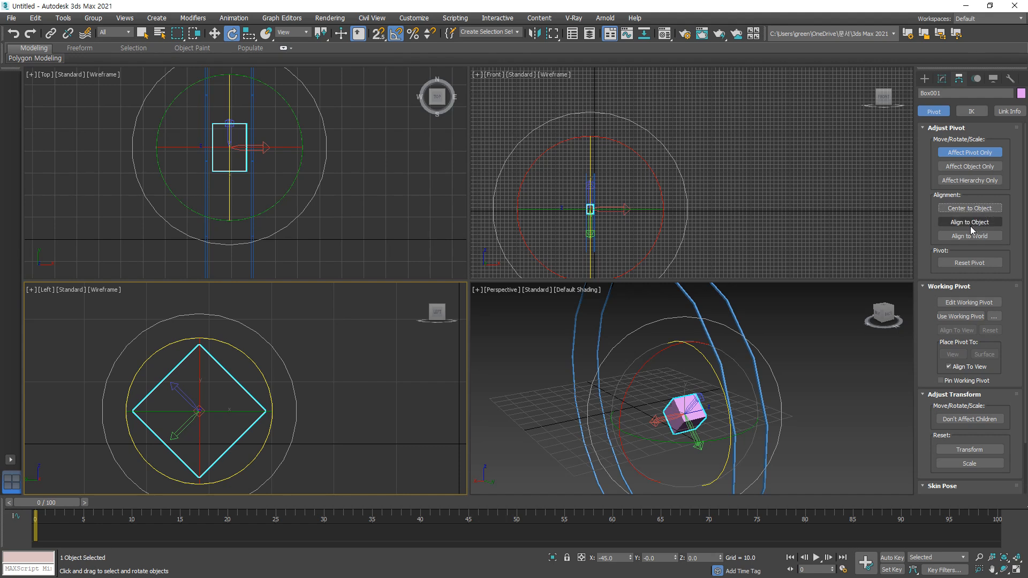
- Move the cube's pivot straight up onto its uppermost corner in the Left view
click(214, 34)
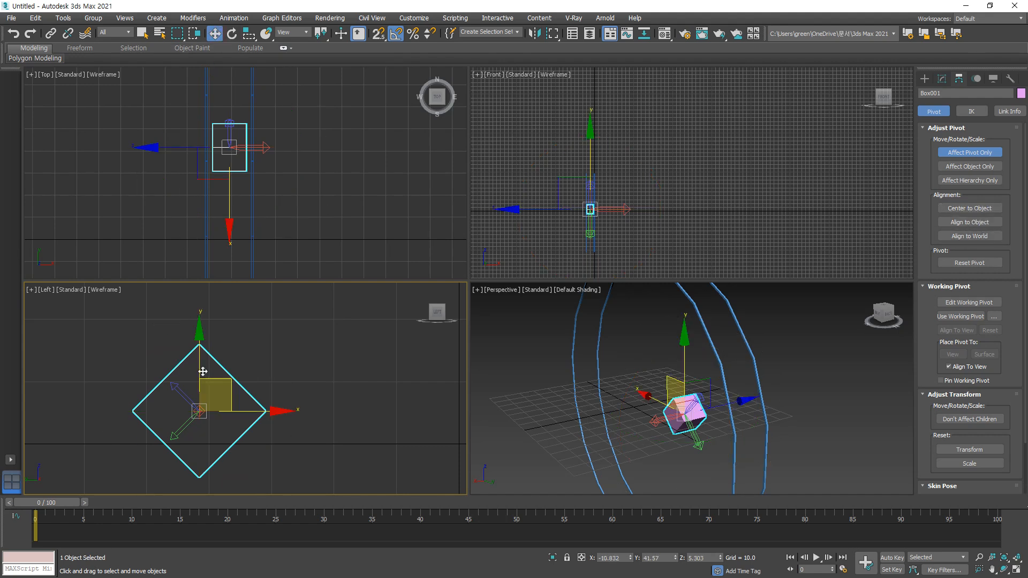
drag(231, 385, 230, 322)
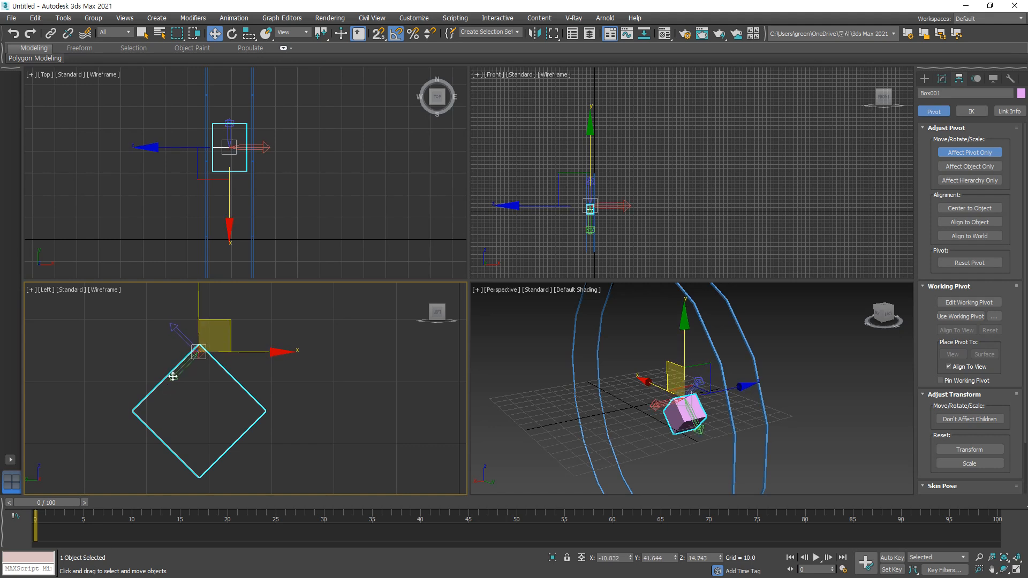
scroll(172, 368, up, 5)
drag(265, 309, 274, 280)
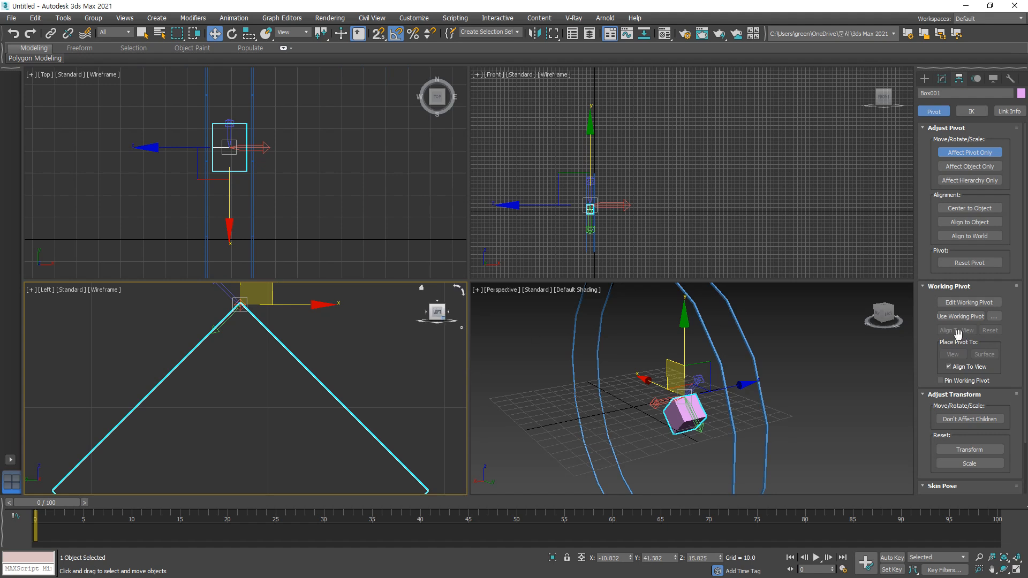
- Align the cube's pivot to the world axes and end pivot-only editing
click(993, 239)
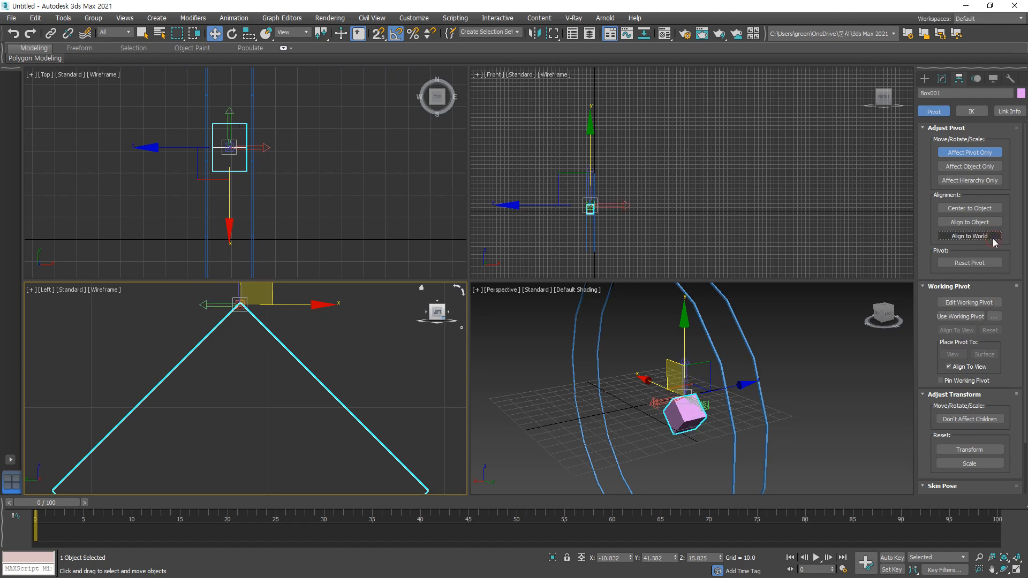
scroll(407, 369, down, 3)
click(405, 365)
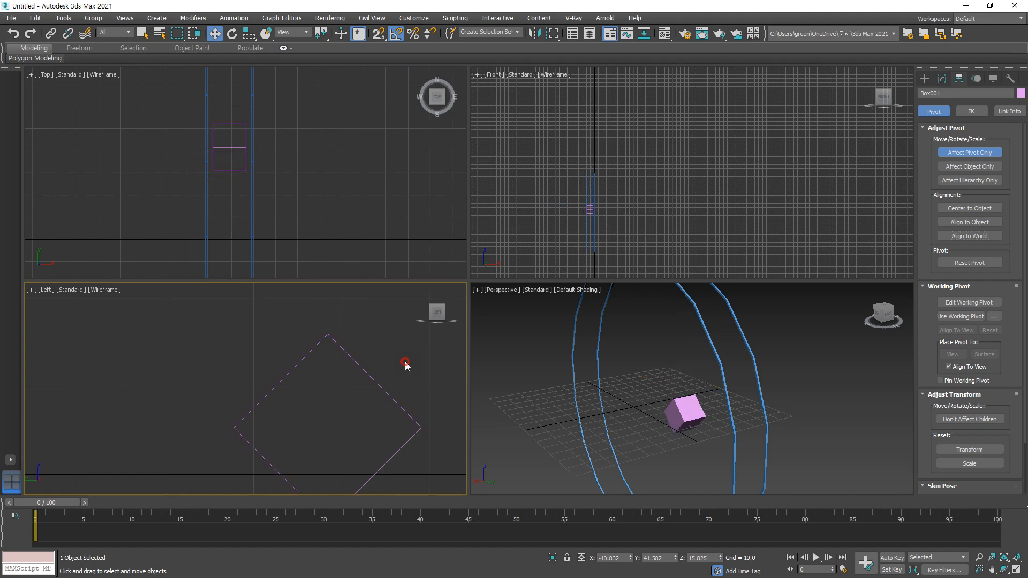
click(970, 153)
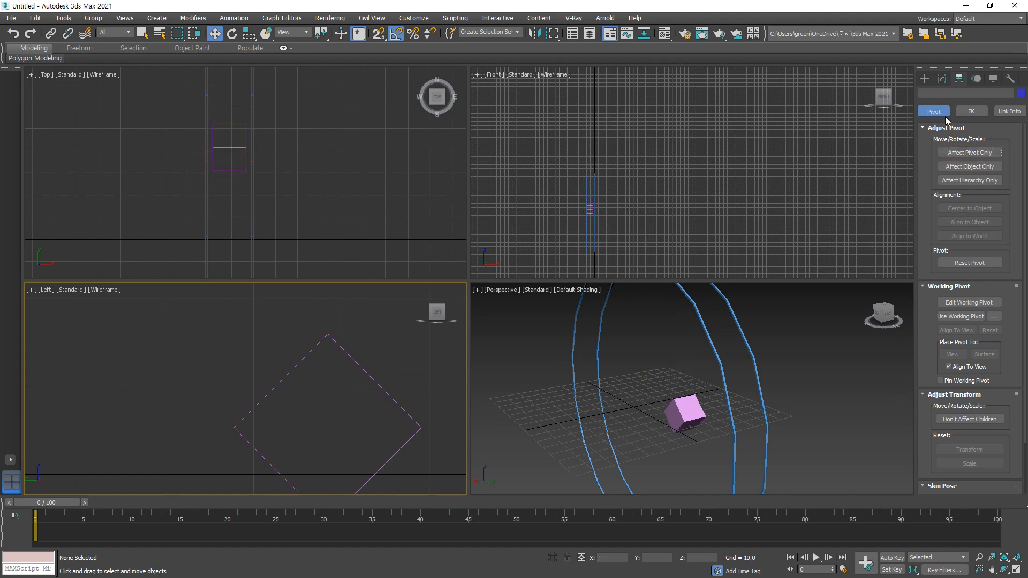
- Move the cube in the Left view so its upper corner touches the highest point of the tube ring
click(360, 368)
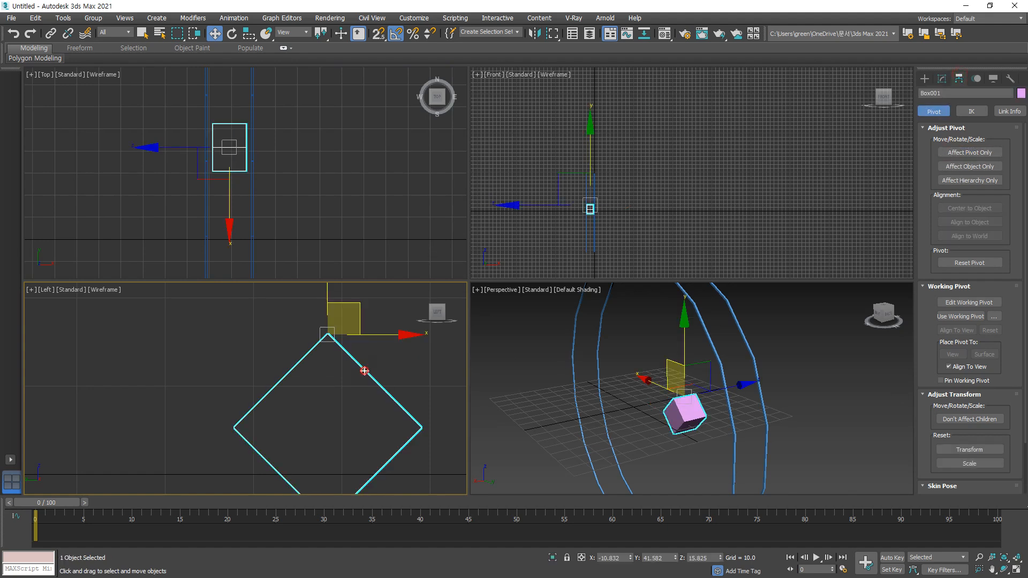
middle_drag(362, 389, 313, 381)
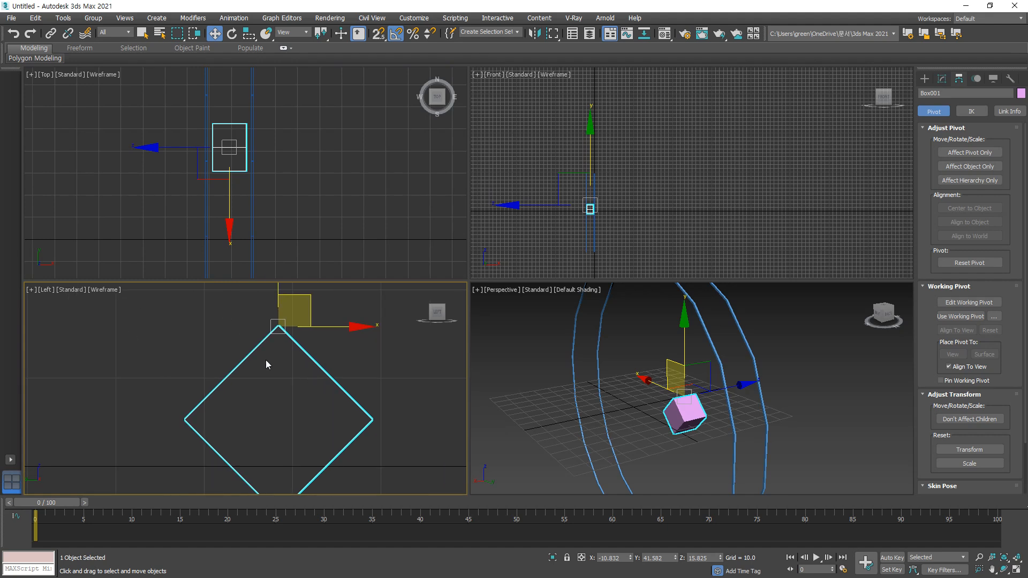
scroll(289, 357, down, 3)
scroll(306, 174, down, 8)
middle_drag(566, 193, 554, 188)
scroll(290, 380, down, 5)
middle_drag(327, 345, 296, 400)
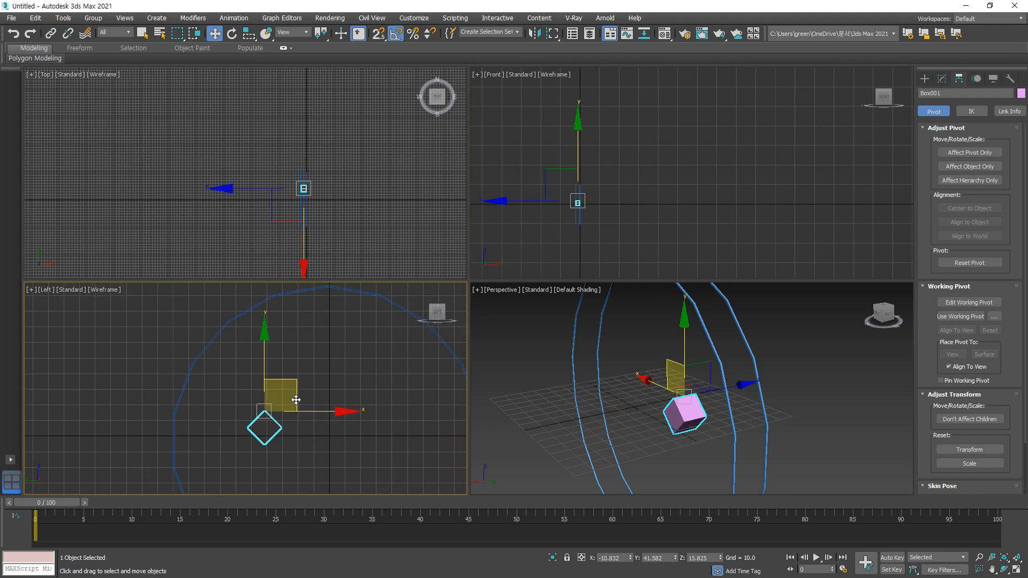
drag(298, 390, 360, 265)
scroll(342, 284, up, 5)
scroll(332, 303, up, 5)
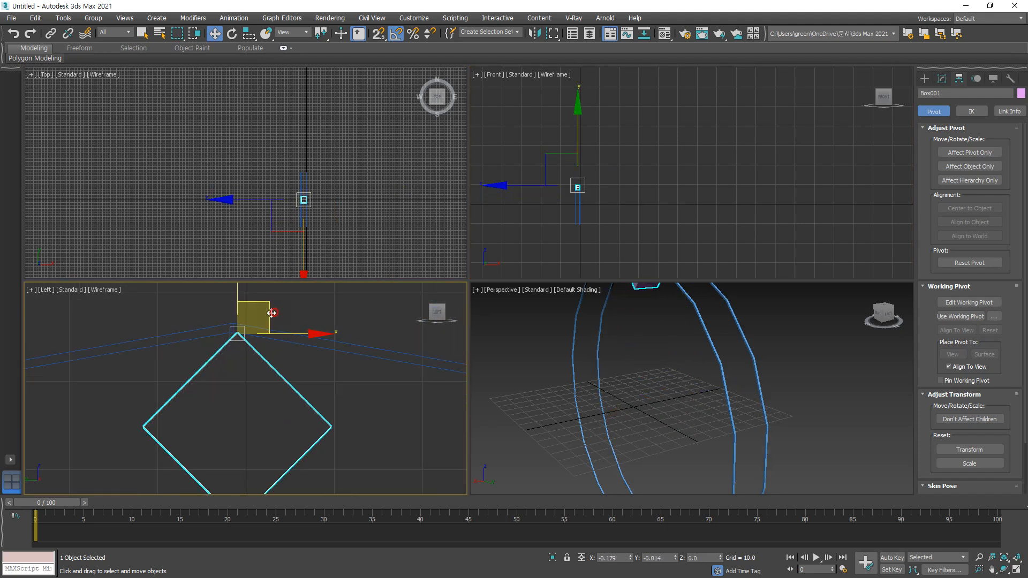
drag(267, 315, 270, 306)
scroll(336, 394, down, 8)
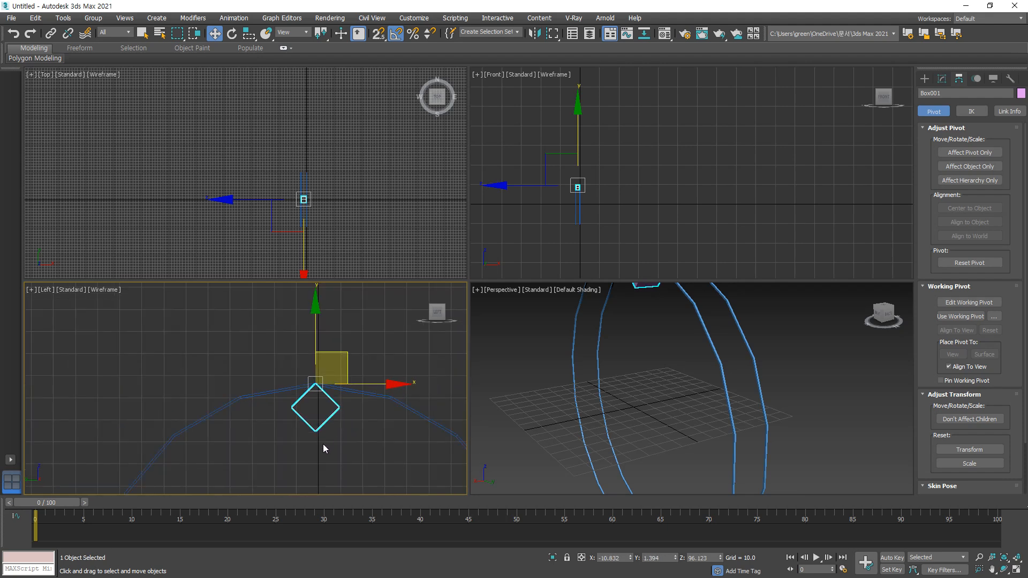
scroll(324, 444, up, 3)
middle_drag(630, 343, 638, 459)
scroll(645, 396, up, 3)
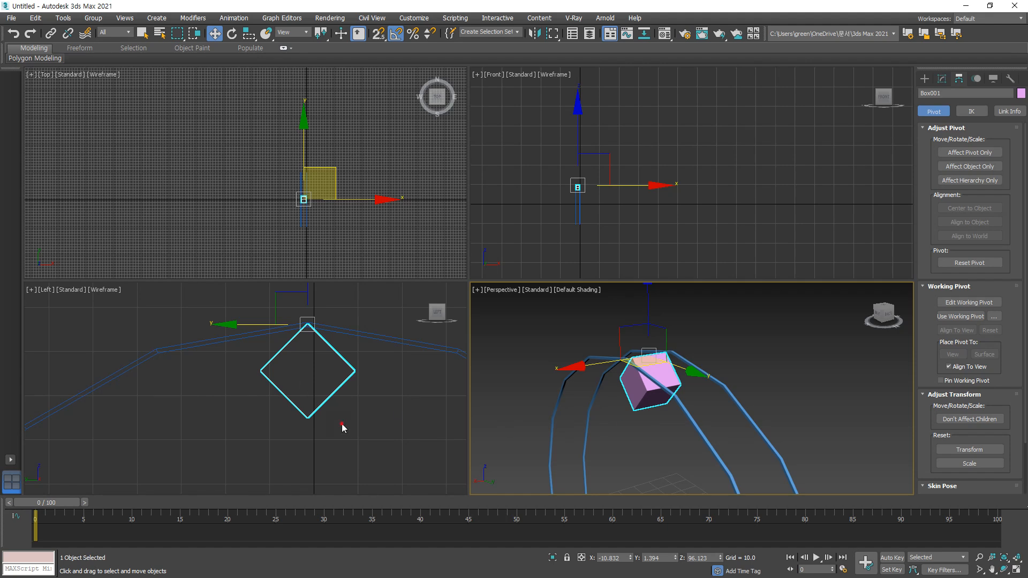
click(329, 429)
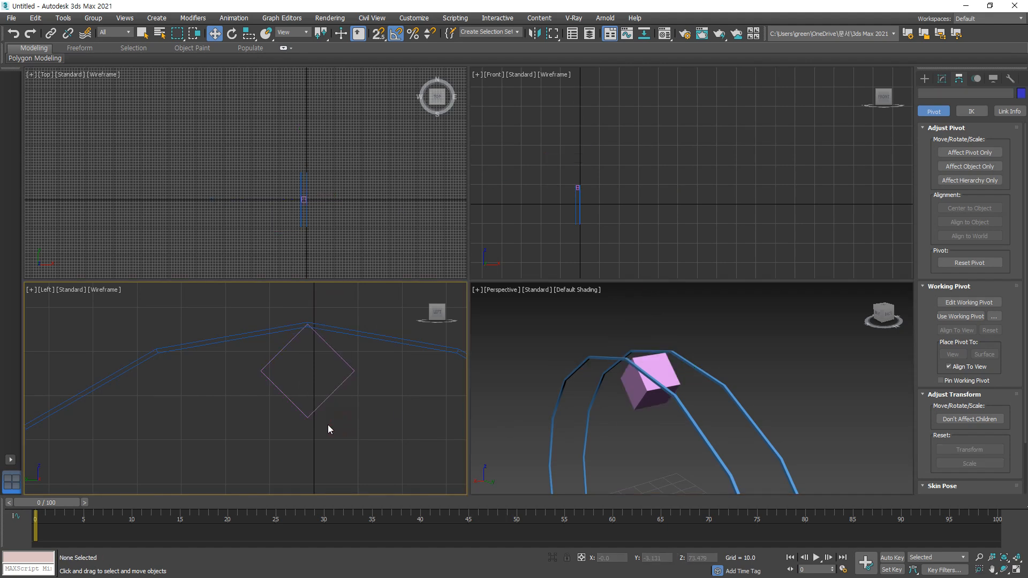
- Try to link the cube to one of the two tubes with Select and Link
click(50, 33)
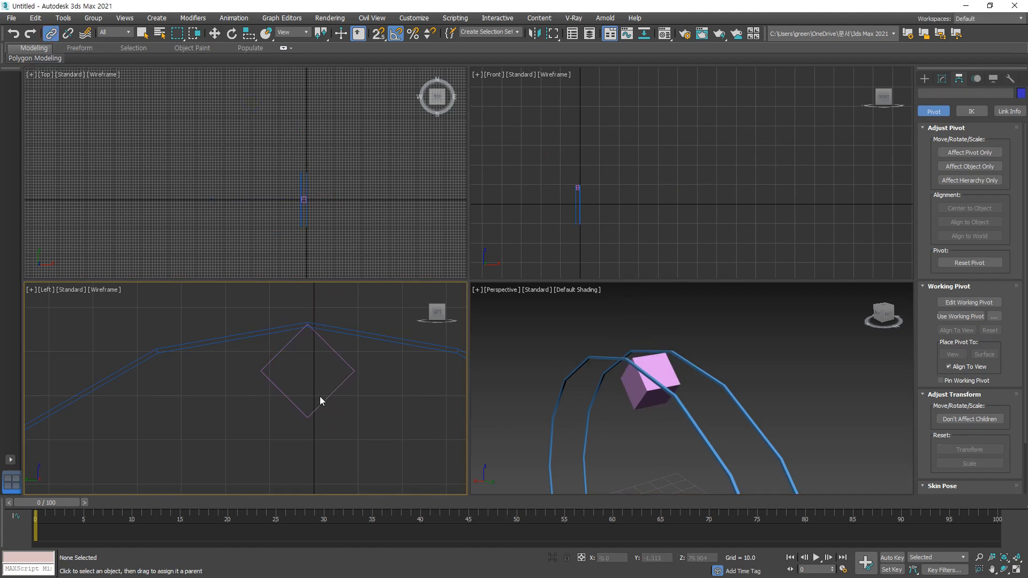
mouse_move(324, 408)
mouse_down()
mouse_move(399, 418)
mouse_move(422, 346)
mouse_up()
key(ctrl+shift+3)
drag(330, 431, 298, 424)
drag(395, 348, 421, 350)
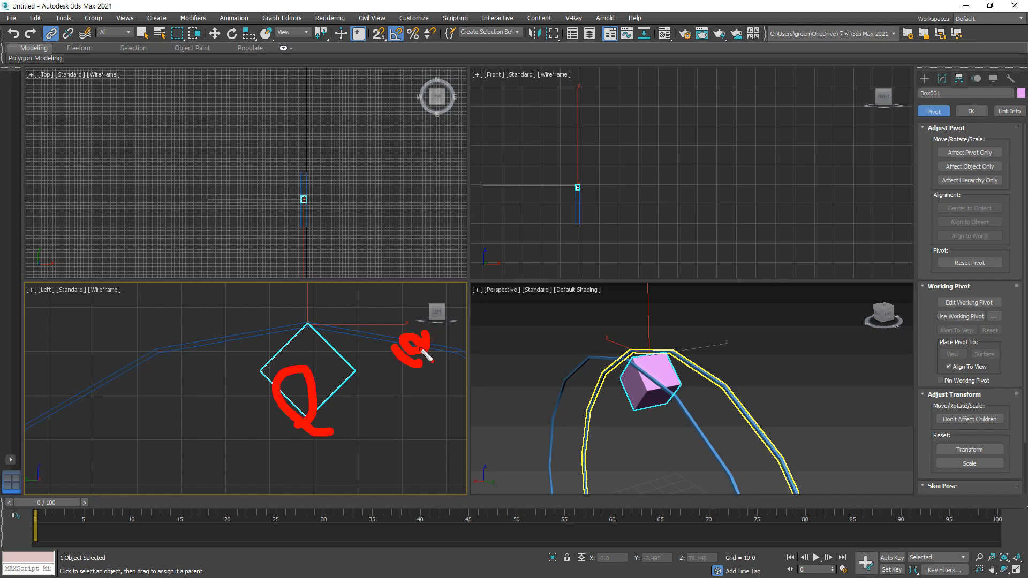
key(Escape)
scroll(332, 359, down, 6)
scroll(332, 359, down, 3)
right_click(332, 358)
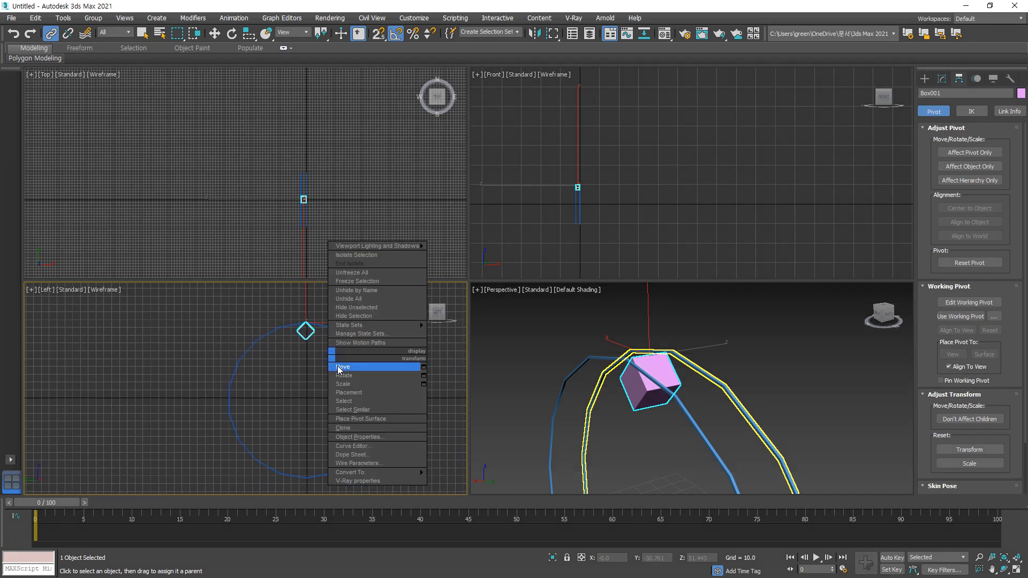
click(377, 366)
click(408, 380)
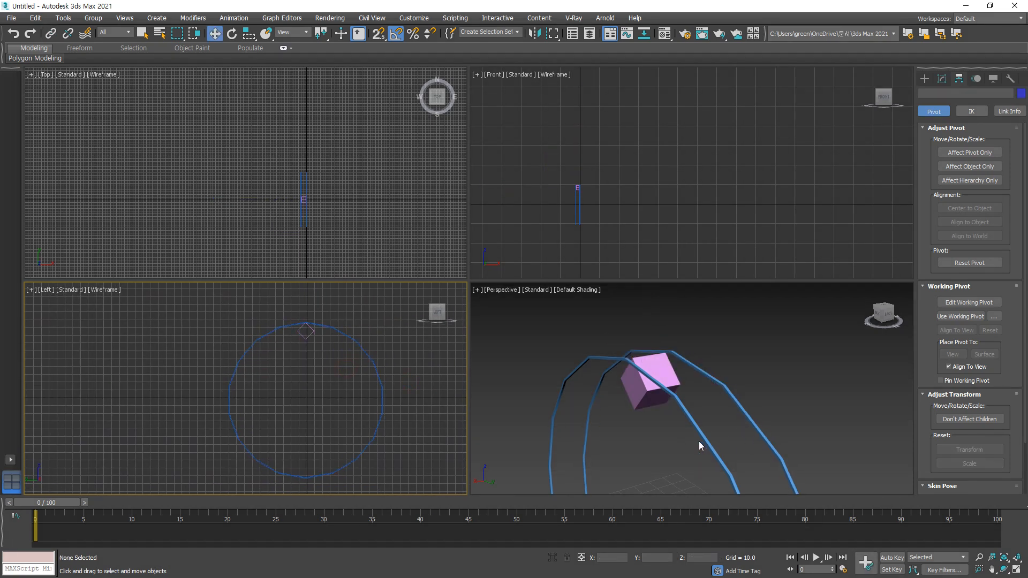
click(700, 440)
click(747, 411)
key(ctrl+2)
mouse_move(727, 449)
mouse_down()
mouse_move(718, 450)
mouse_move(755, 425)
mouse_move(703, 458)
mouse_move(779, 423)
mouse_up()
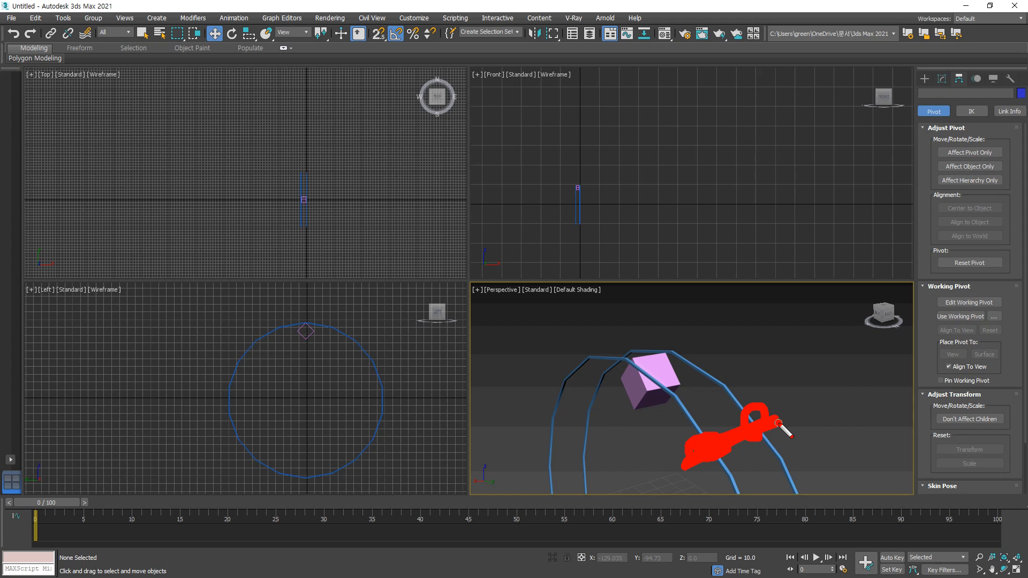
key(Escape)
- Convert the nearer tube in the Perspective view to an Editable Poly
click(715, 448)
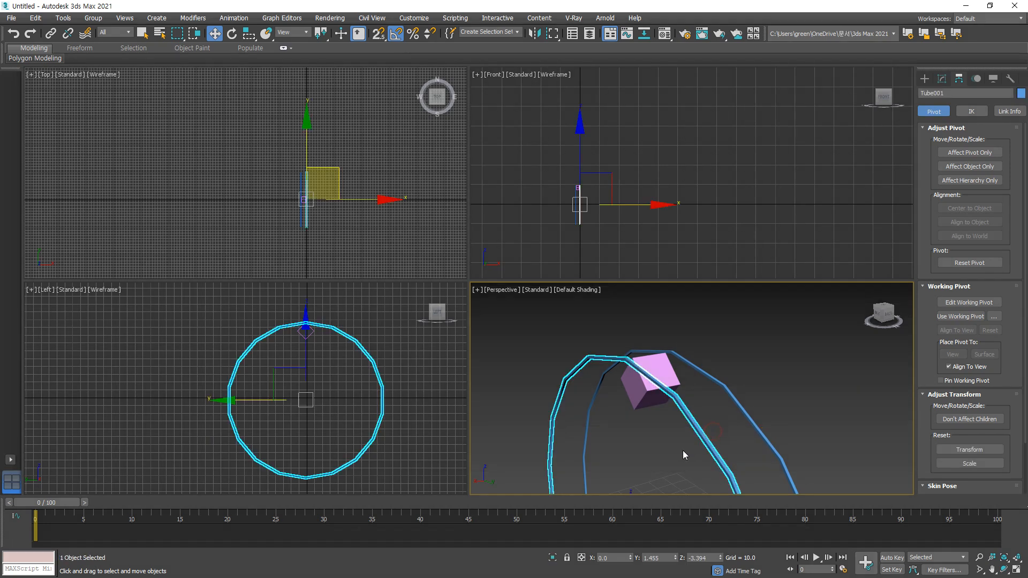
click(942, 79)
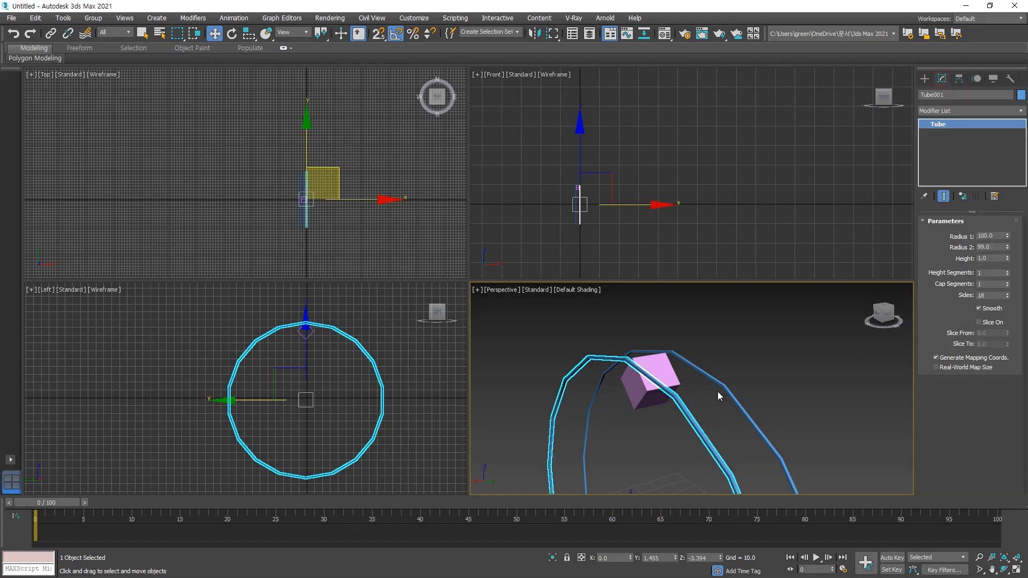
right_click(972, 121)
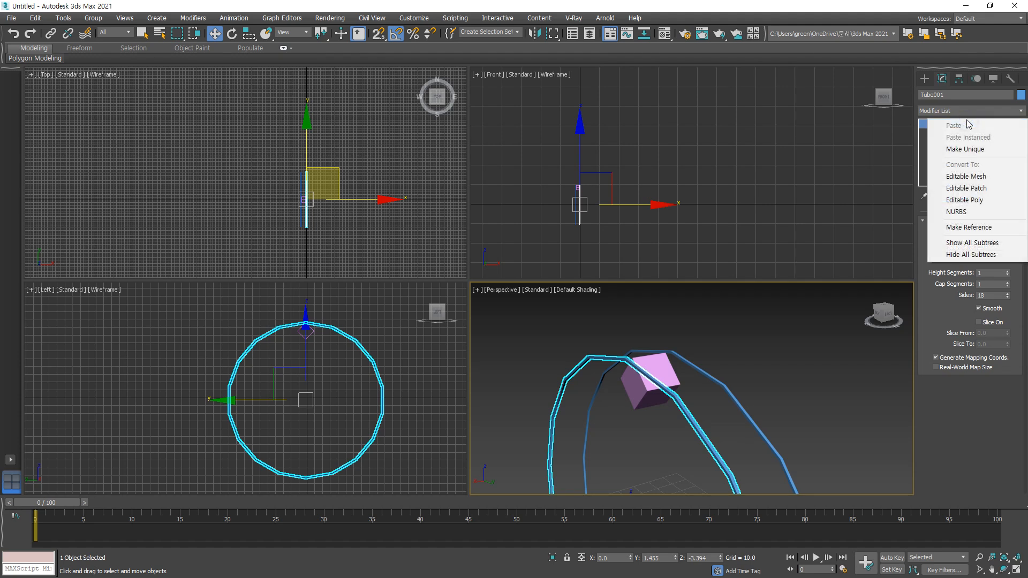
click(988, 201)
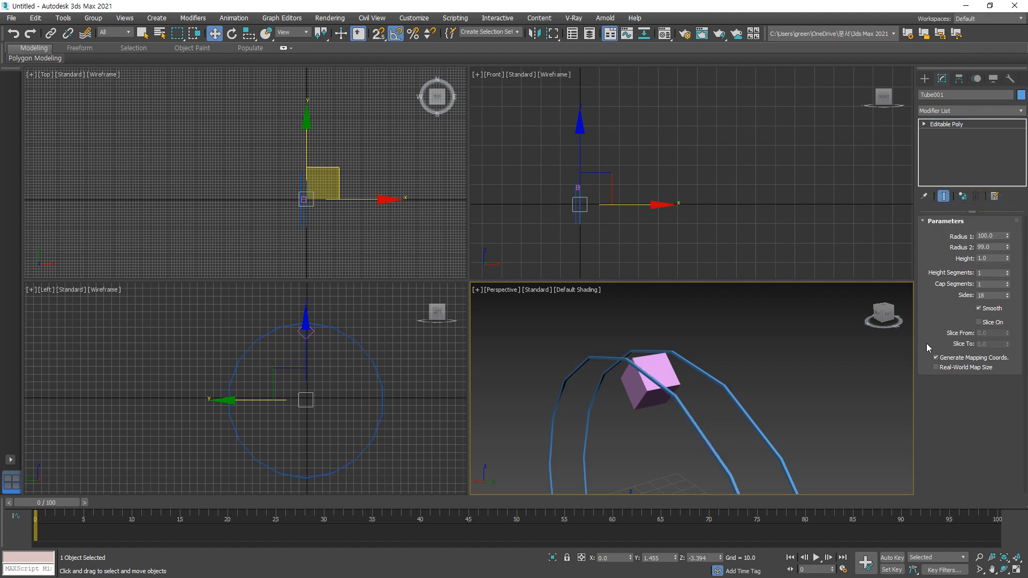
- Attach the second tube to the Editable Poly tube so both form one object
scroll(988, 366, down, 3)
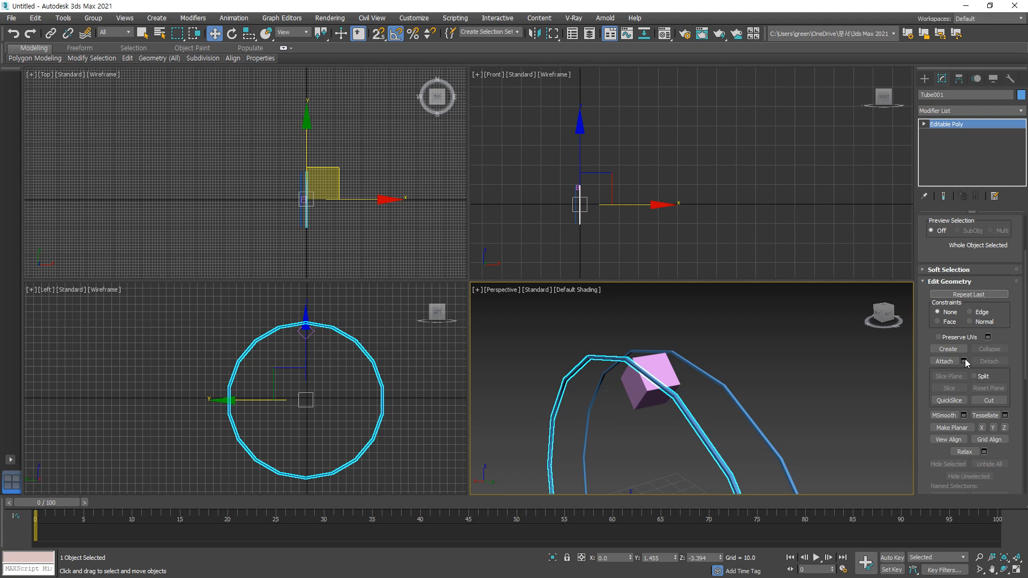
click(945, 361)
click(742, 409)
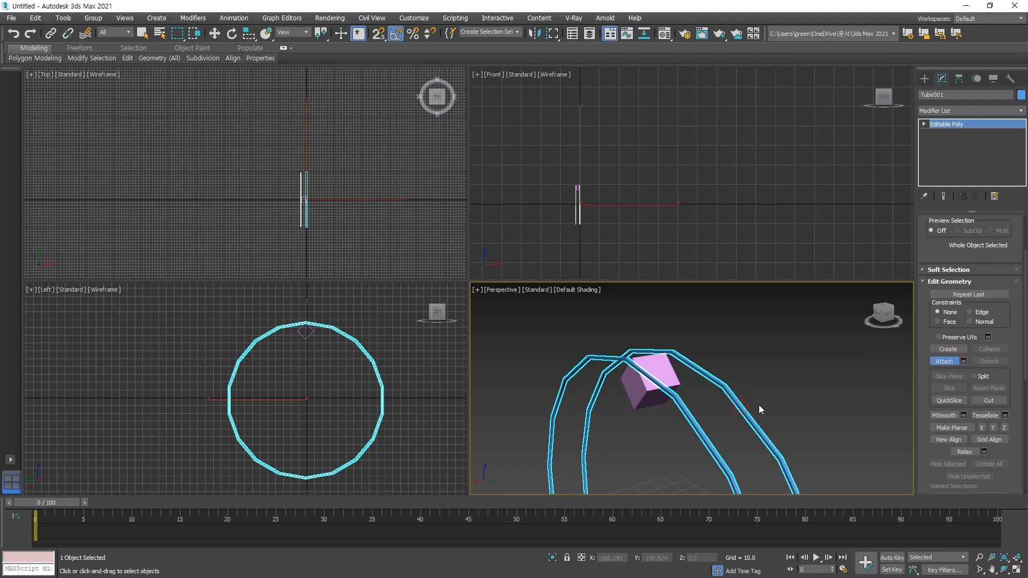
right_click(778, 367)
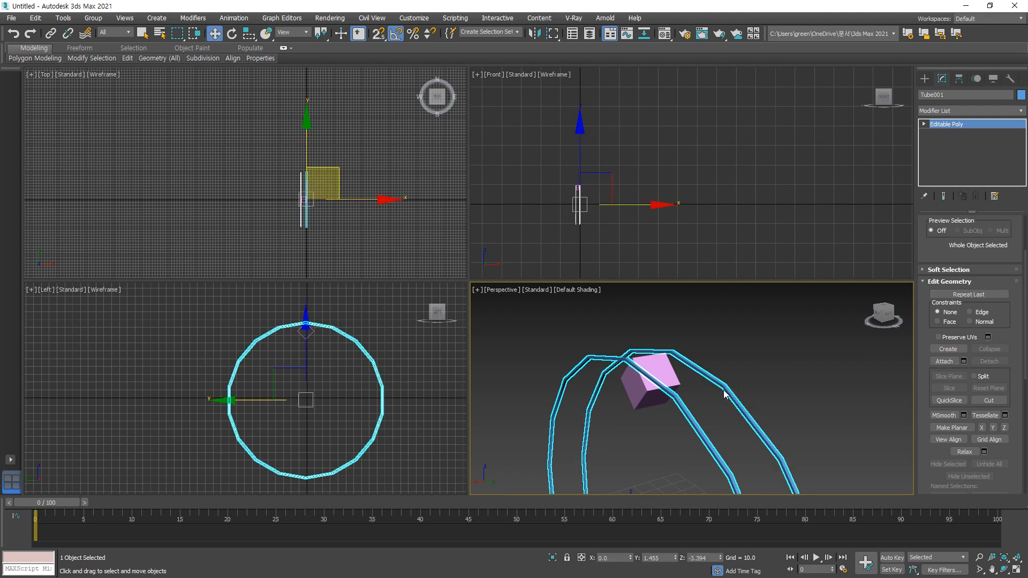
click(781, 376)
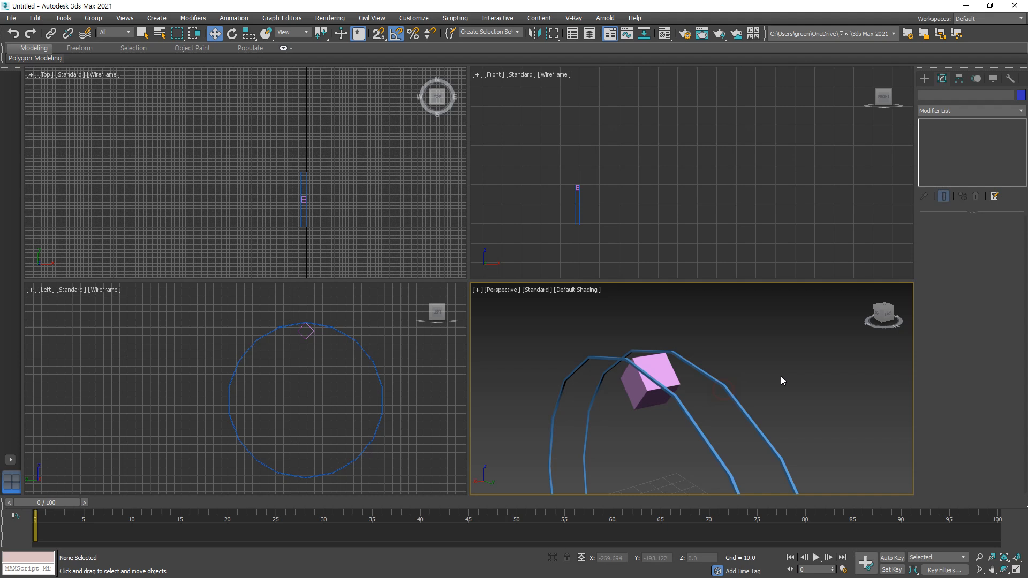
- Test-move the attached tubes about 73 units along X in the Top view
click(733, 406)
key(e)
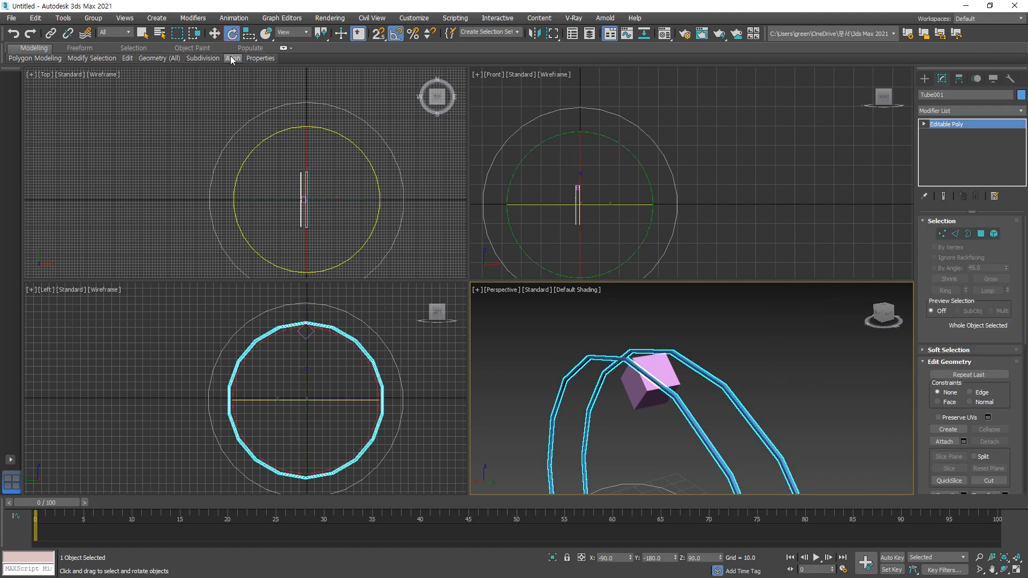
click(214, 33)
click(370, 197)
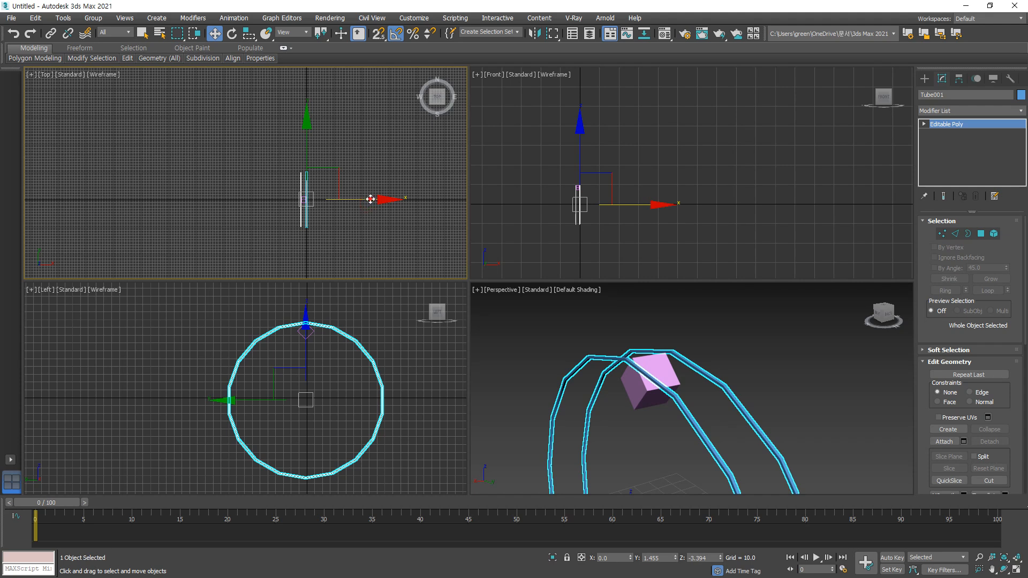
click(370, 225)
click(309, 224)
drag(344, 198, 365, 199)
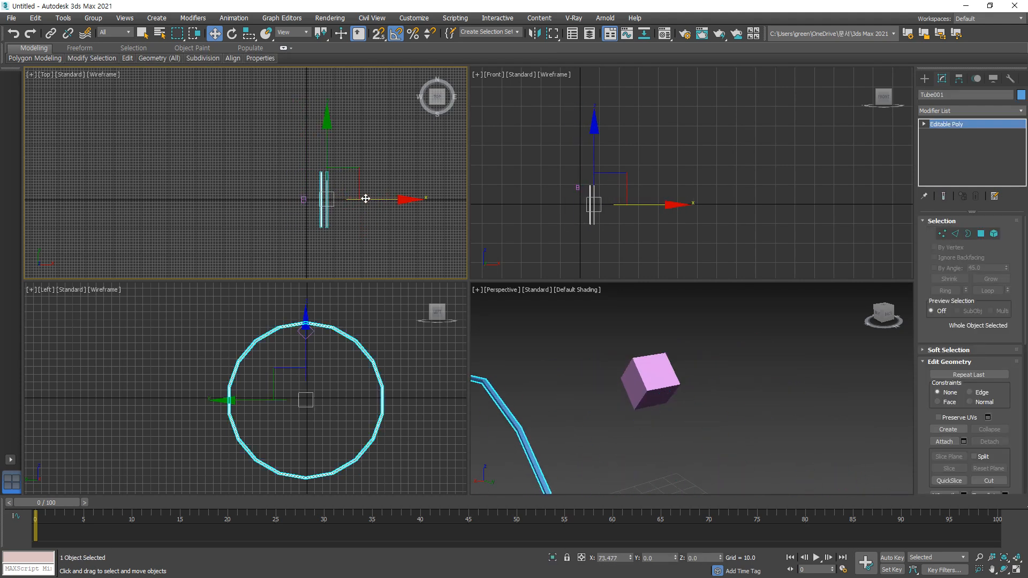
- Link the cube to the attached tubes as its parent
click(310, 336)
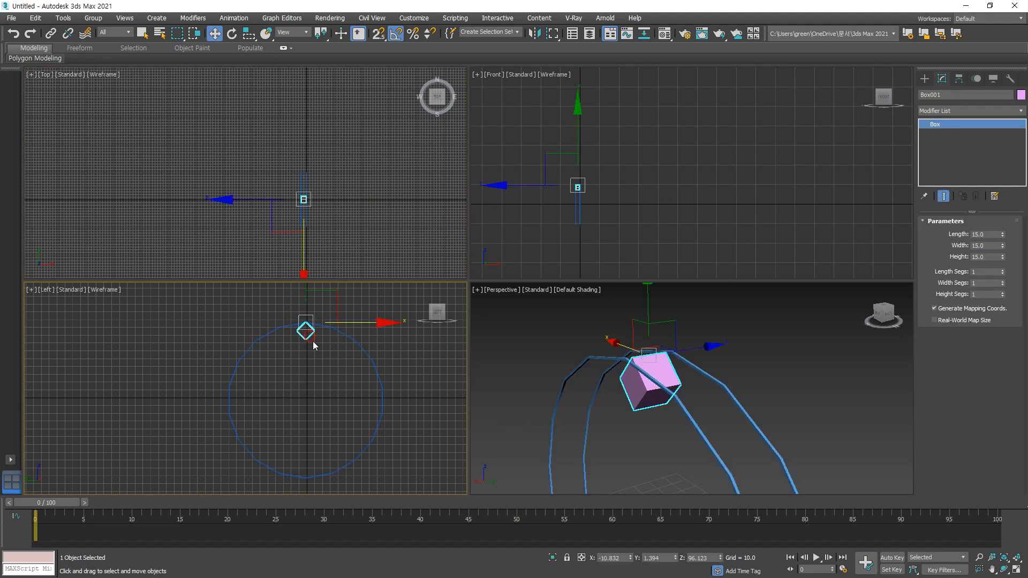
click(51, 33)
drag(673, 375, 727, 395)
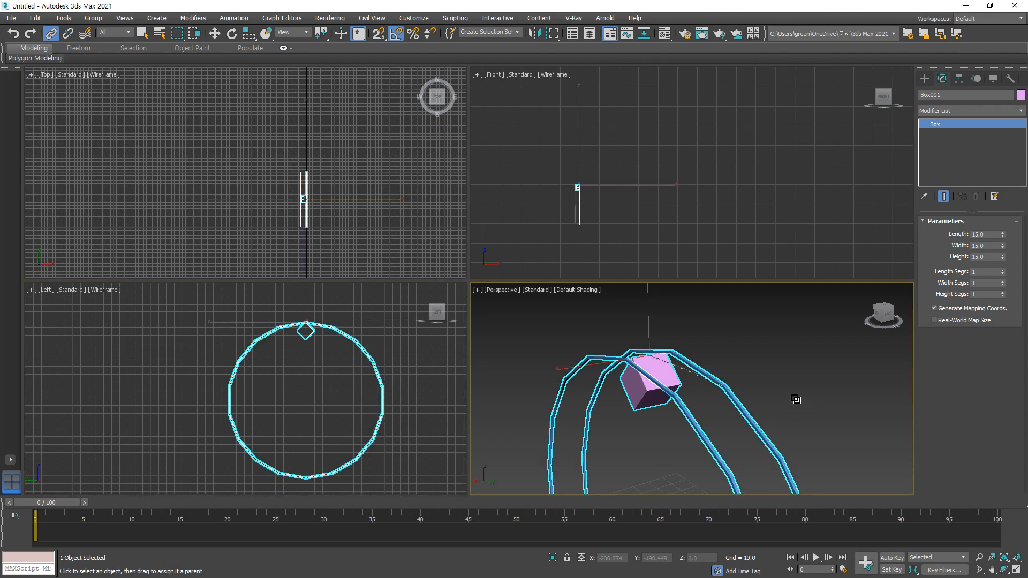
- Select the attached tubes with the Move tool in the Top view
click(214, 33)
click(310, 224)
mouse_move(314, 226)
mouse_down()
mouse_move(270, 214)
mouse_move(319, 218)
mouse_move(308, 217)
mouse_up()
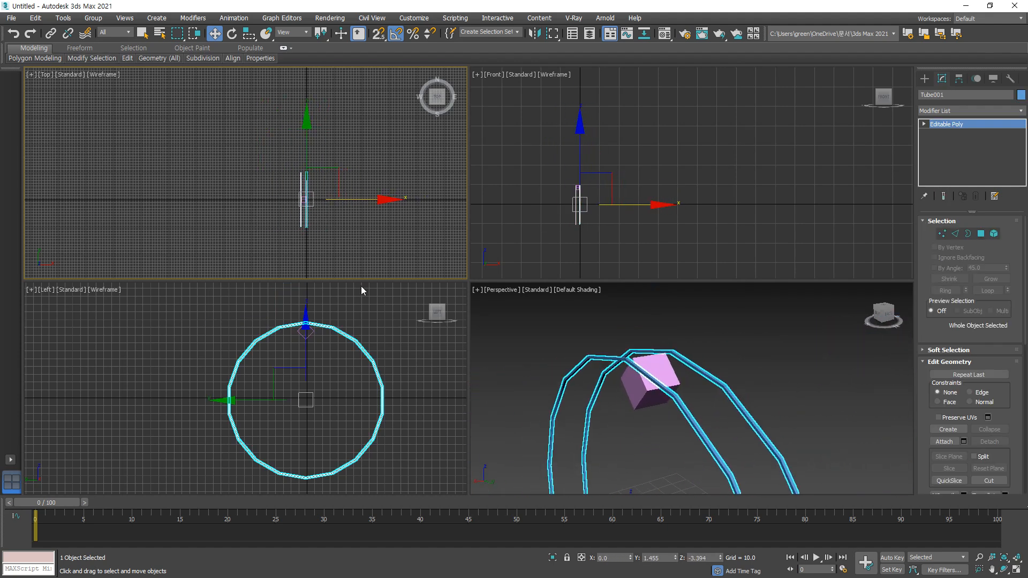
click(720, 349)
mouse_move(727, 463)
mouse_down()
mouse_move(696, 431)
mouse_move(772, 416)
mouse_move(707, 471)
mouse_up()
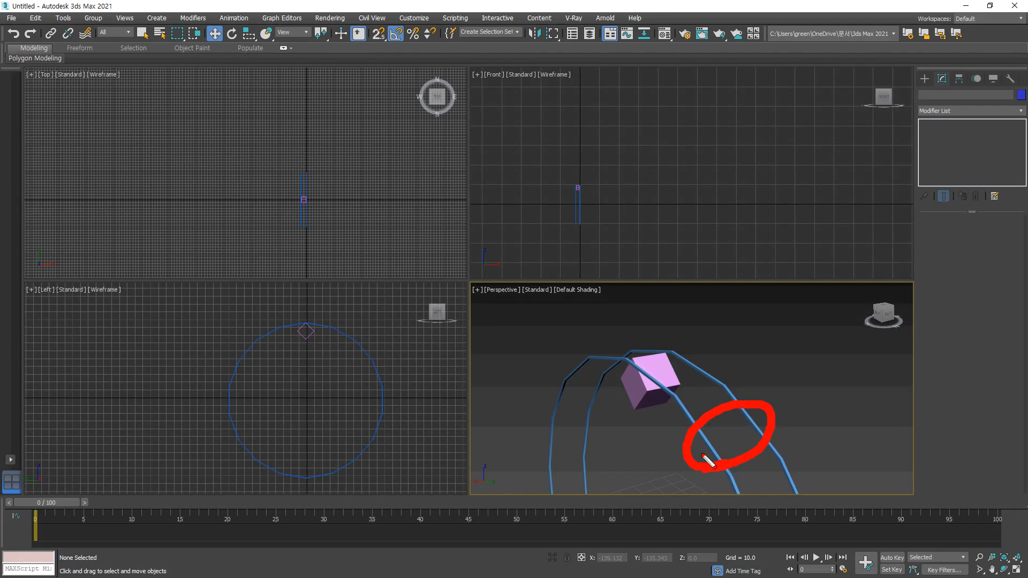
drag(655, 369, 704, 345)
mouse_move(714, 366)
mouse_down()
mouse_move(717, 375)
mouse_move(750, 359)
mouse_up()
key(Escape)
click(400, 346)
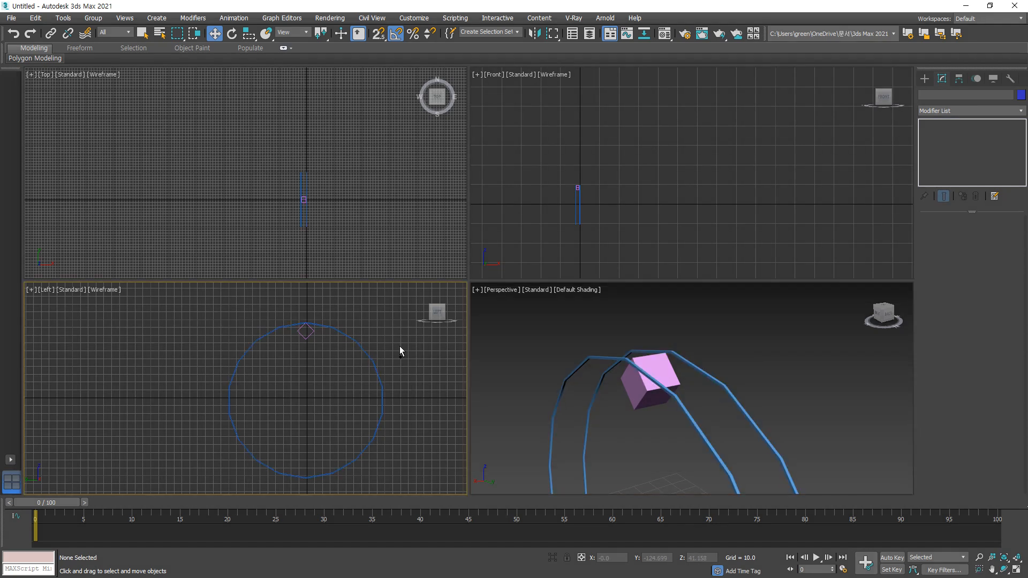
- Animate the attached tubes in the Left view with Auto Key, rotating them a full turn at frame 100
click(378, 392)
drag(746, 504, 988, 508)
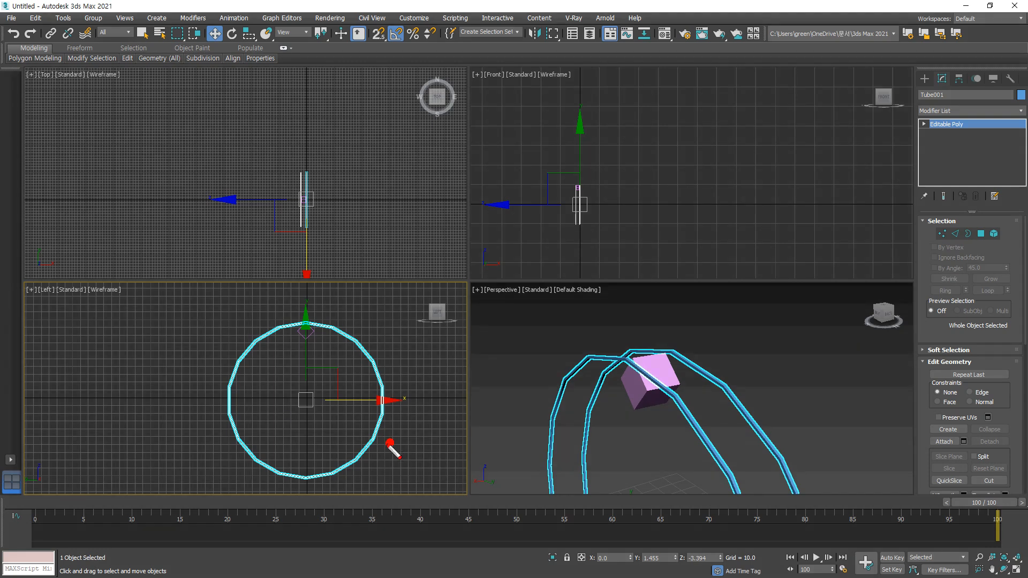
drag(389, 442, 368, 449)
click(232, 33)
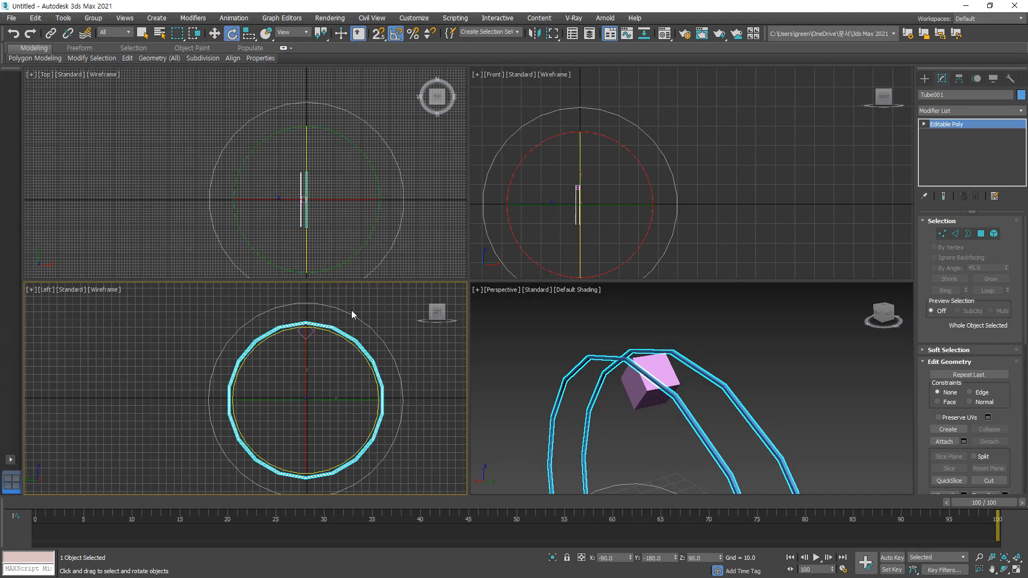
drag(366, 322, 307, 162)
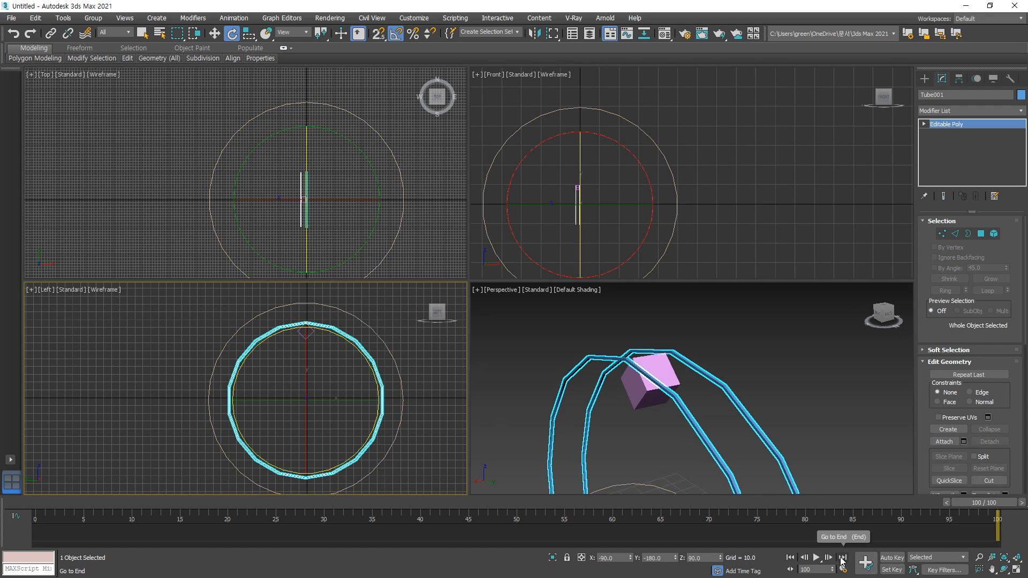
click(892, 558)
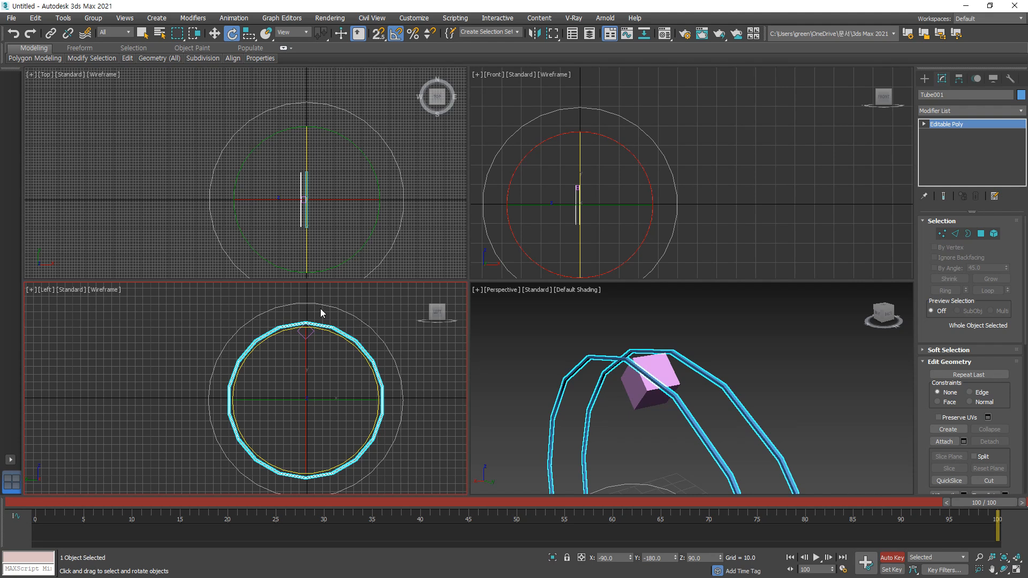
drag(325, 305, 457, 550)
drag(50, 504, 1007, 455)
key(e)
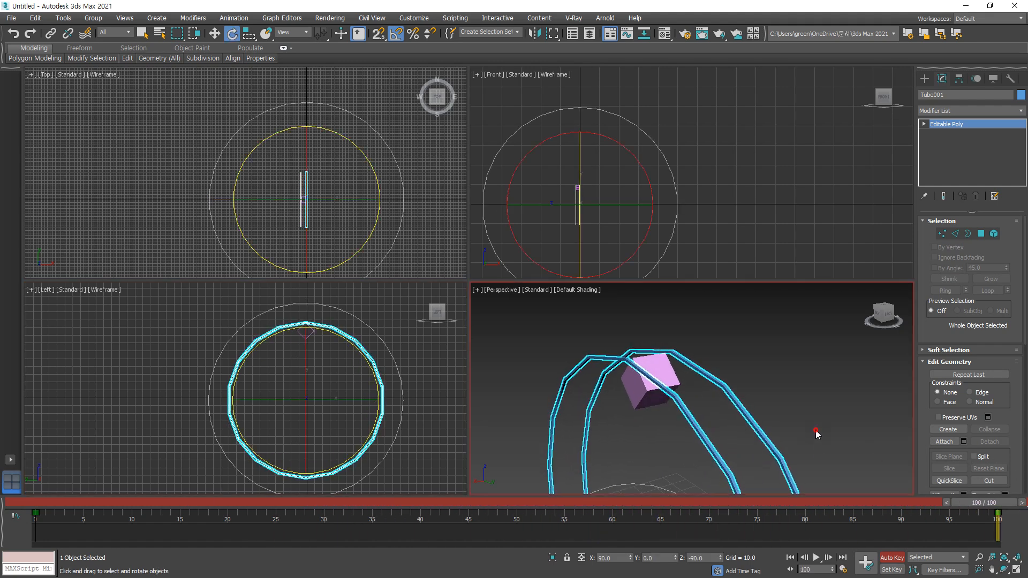
- Fit the whole model in a maximized Perspective view and end Auto Key recording, back at frame 0
click(816, 432)
click(1006, 569)
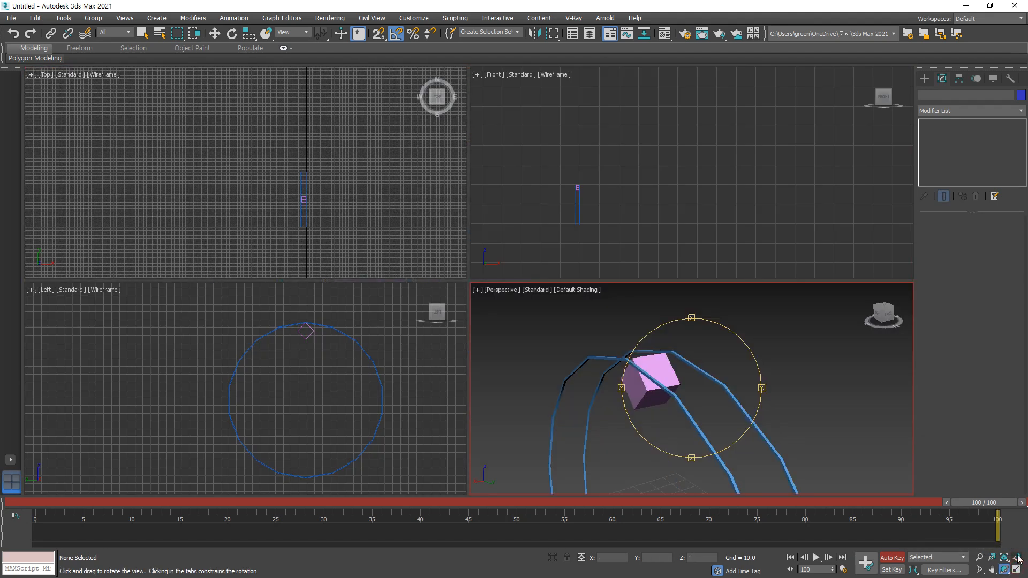
click(1016, 557)
right_click(808, 414)
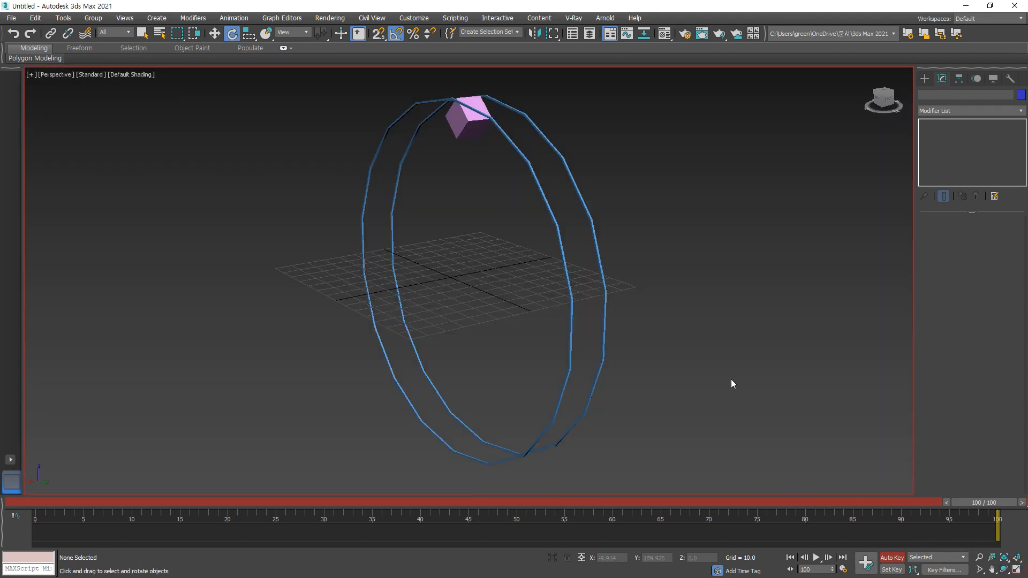
click(1015, 569)
key(Home)
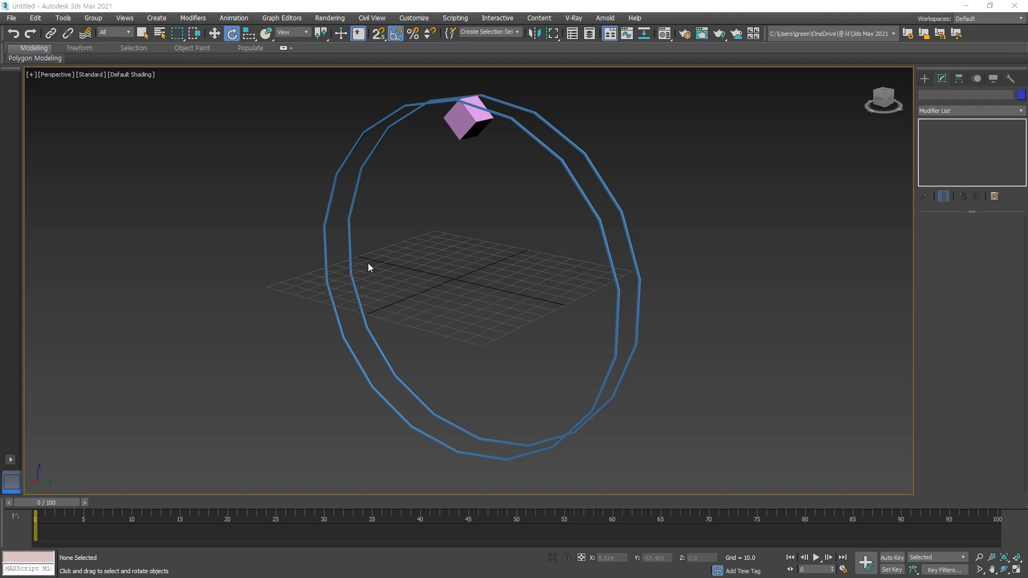
- Scrub and play the animation to examine how the linked cube turns with the tubes, ending near the start frame
drag(65, 501, 38, 506)
key(e)
alt+middle_drag(767, 370, 455, 402)
drag(47, 503, 1026, 504)
key(e)
click(816, 558)
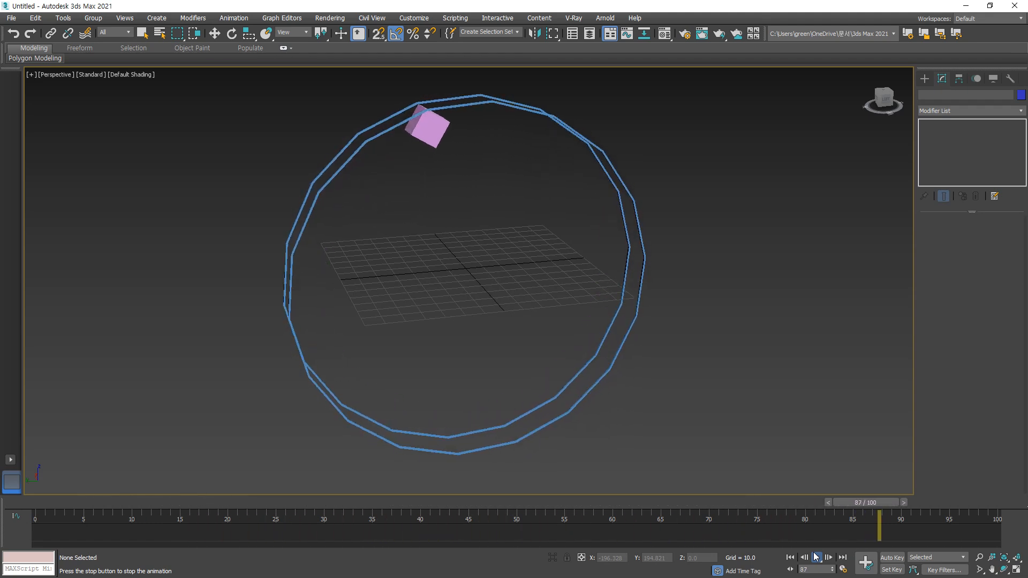
click(813, 559)
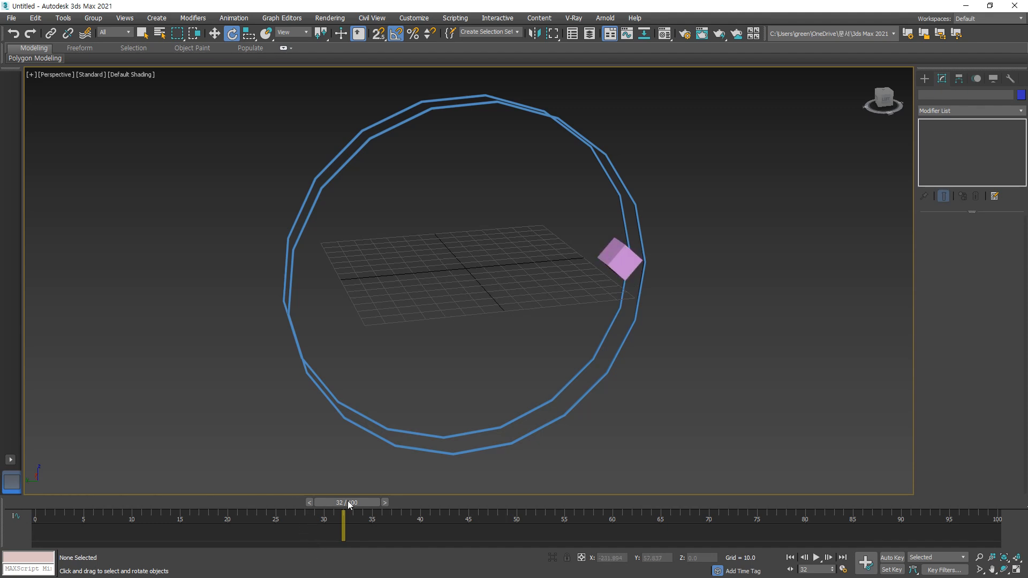
drag(344, 502, 92, 500)
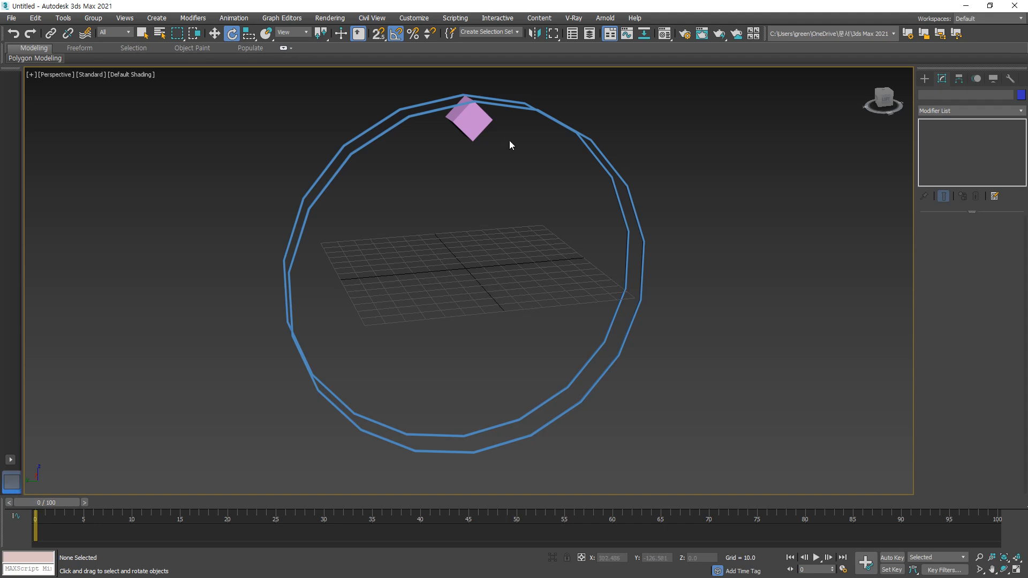
- Turn off the cube's Inherit Rotate options for X, Y and Z in its Link Info
click(485, 126)
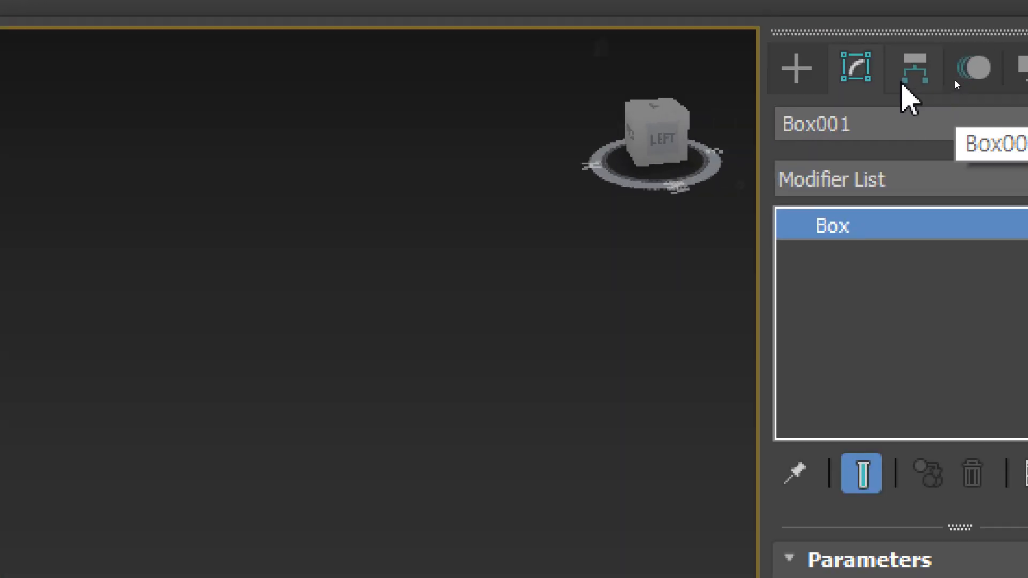
click(958, 80)
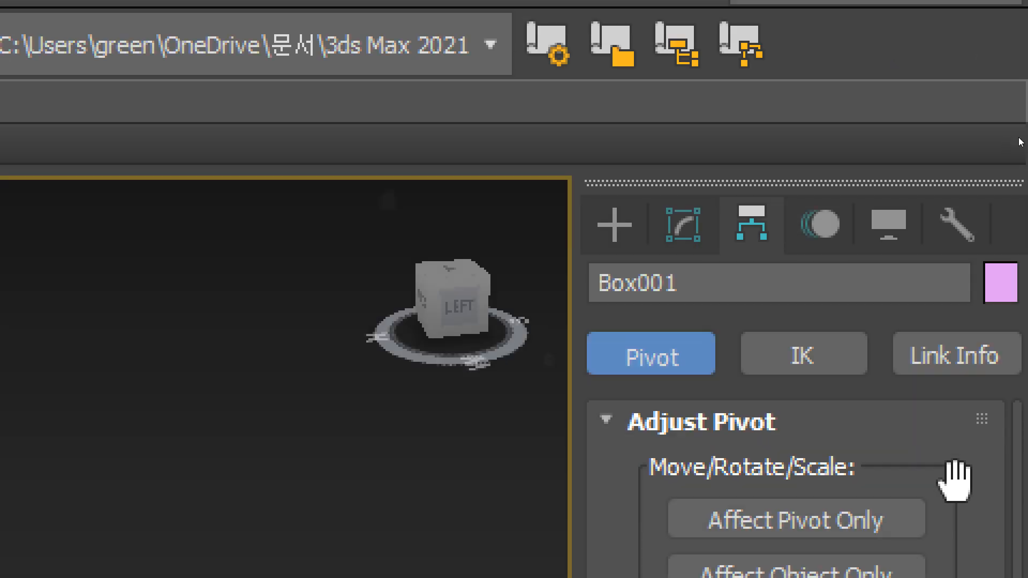
click(985, 366)
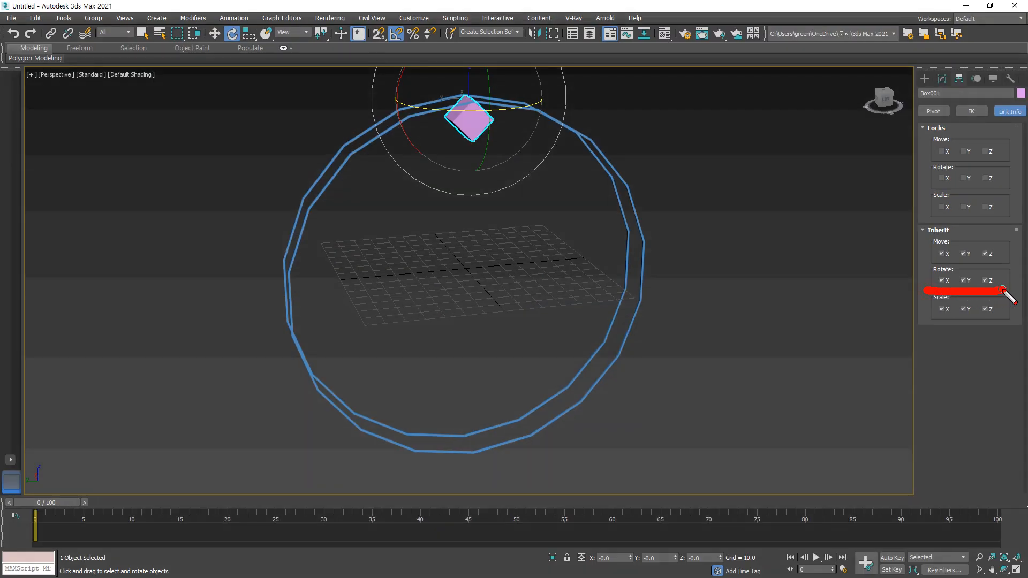
drag(1003, 291, 997, 298)
click(1005, 570)
drag(488, 181, 460, 172)
mouse_move(524, 69)
mouse_down()
mouse_move(401, 123)
mouse_move(527, 78)
mouse_up()
key(Escape)
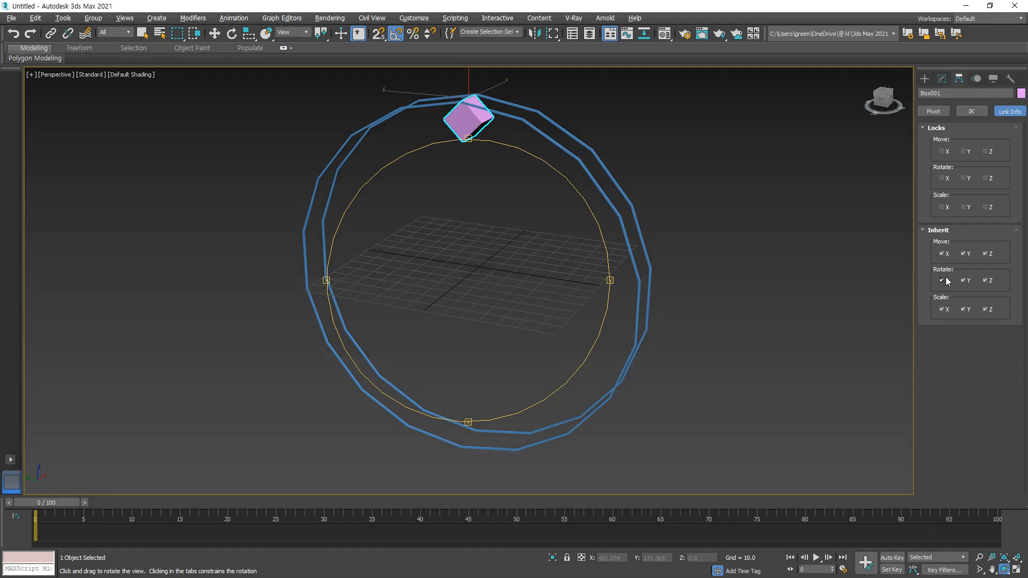
- Scrub from frame 0 to 100 and play the animation to check the cube's orientation on the turning tubes
drag(53, 506, 23, 516)
key(ctrl+r)
drag(39, 502, 997, 508)
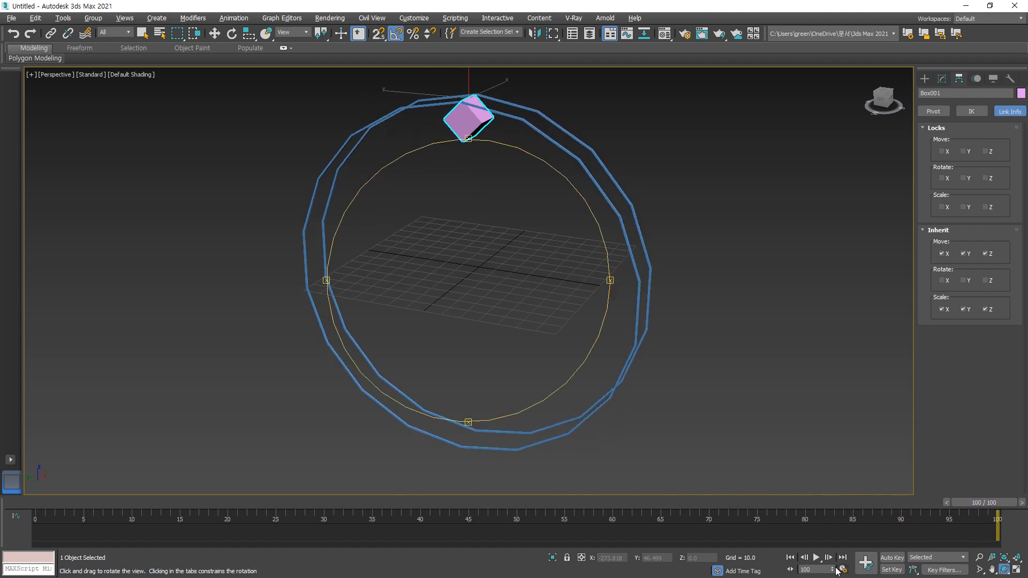
click(816, 557)
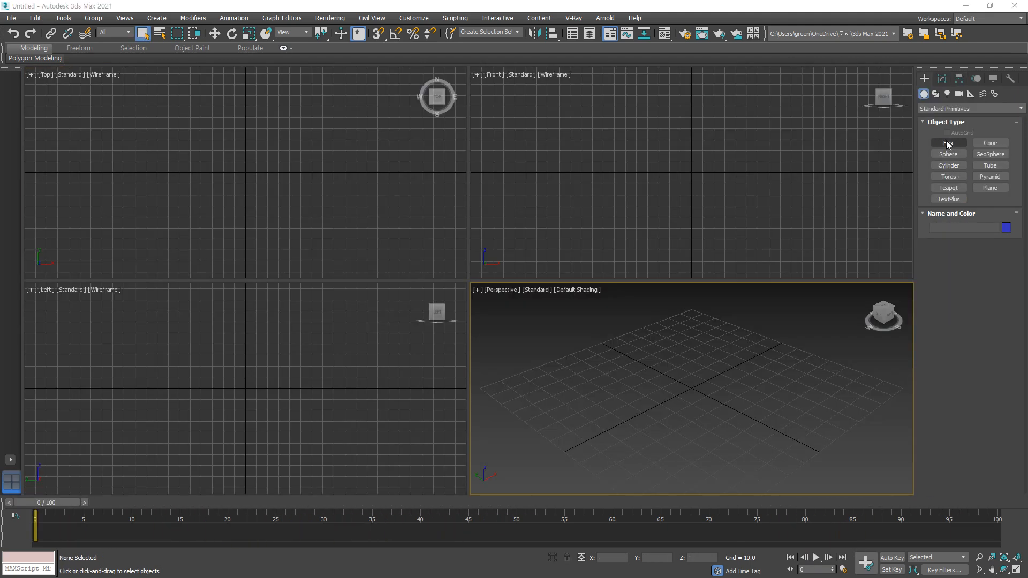
click(934, 94)
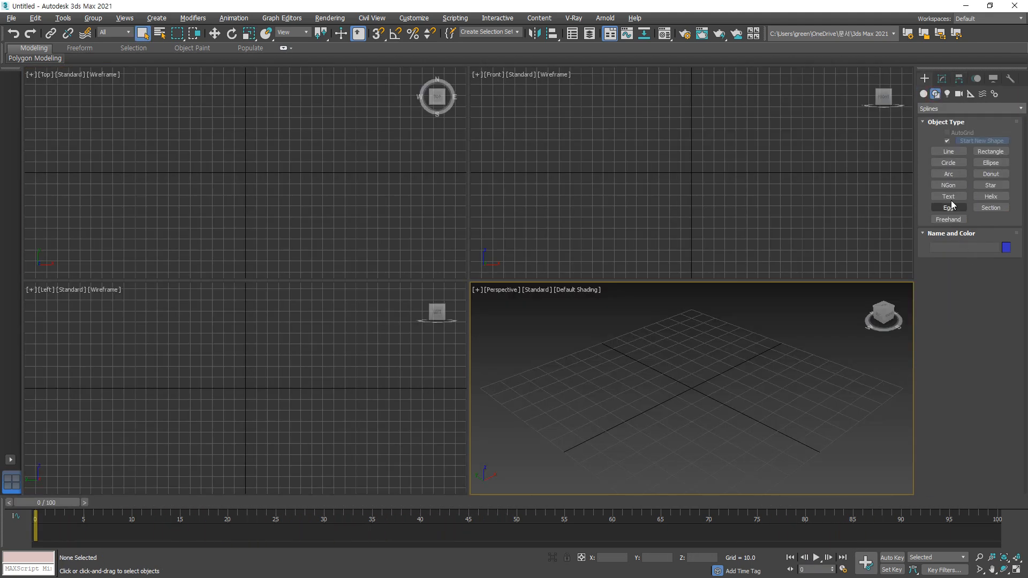
click(991, 208)
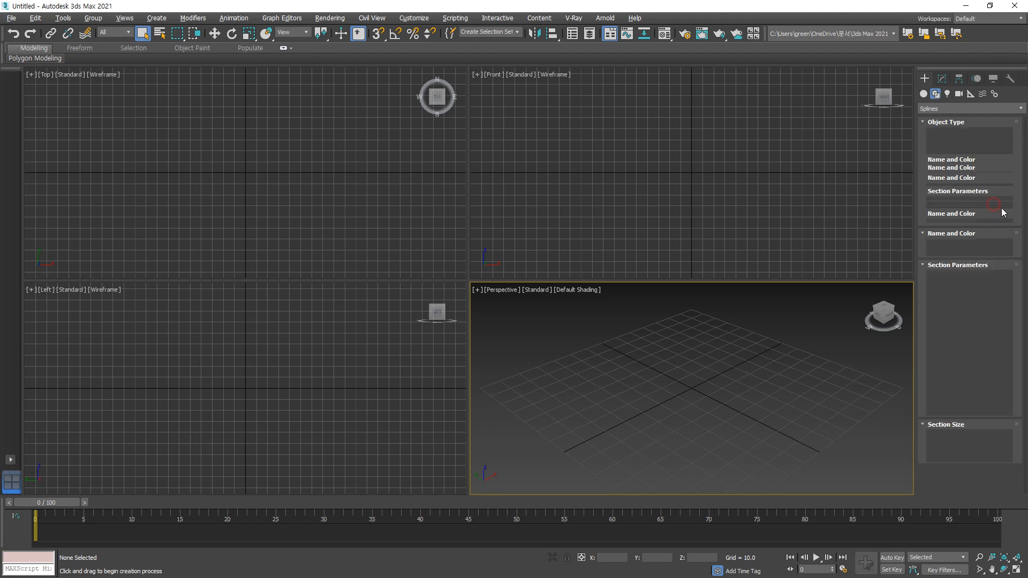
drag(244, 170, 281, 154)
key(Delete)
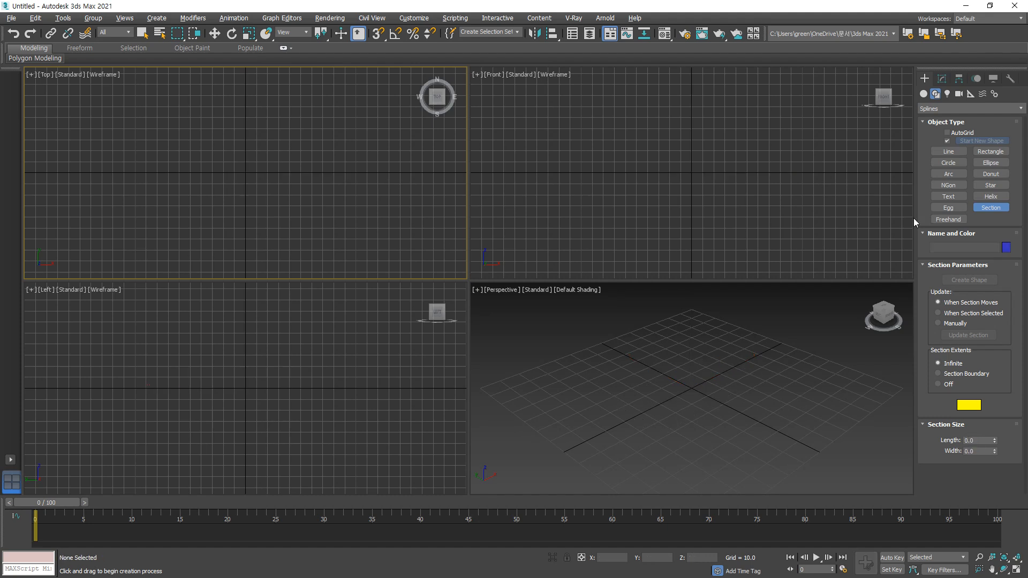
- Draw a Helix spline at the Top view's origin with Radius 1 about 25.4, Radius 2 of 0 and height about 44.6
click(991, 197)
drag(246, 174, 248, 146)
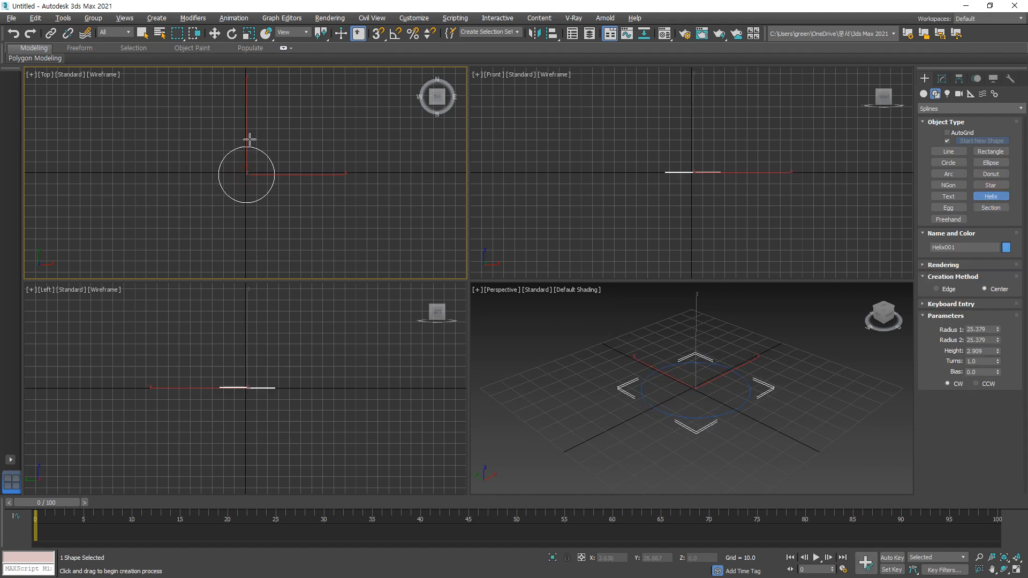
click(255, 97)
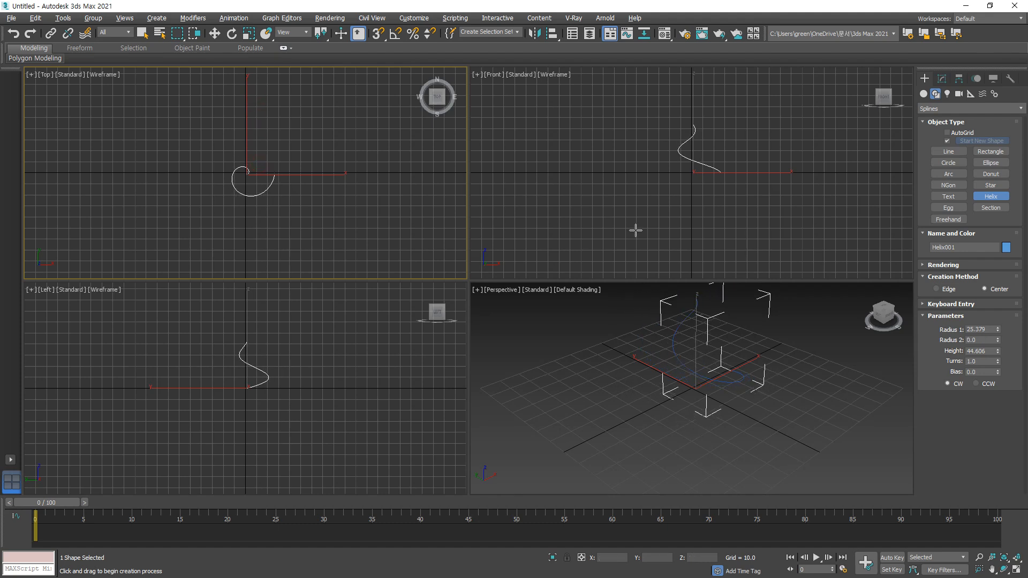
- Set the helix's Turns to 4.21 and its Bias to -0.45
click(941, 79)
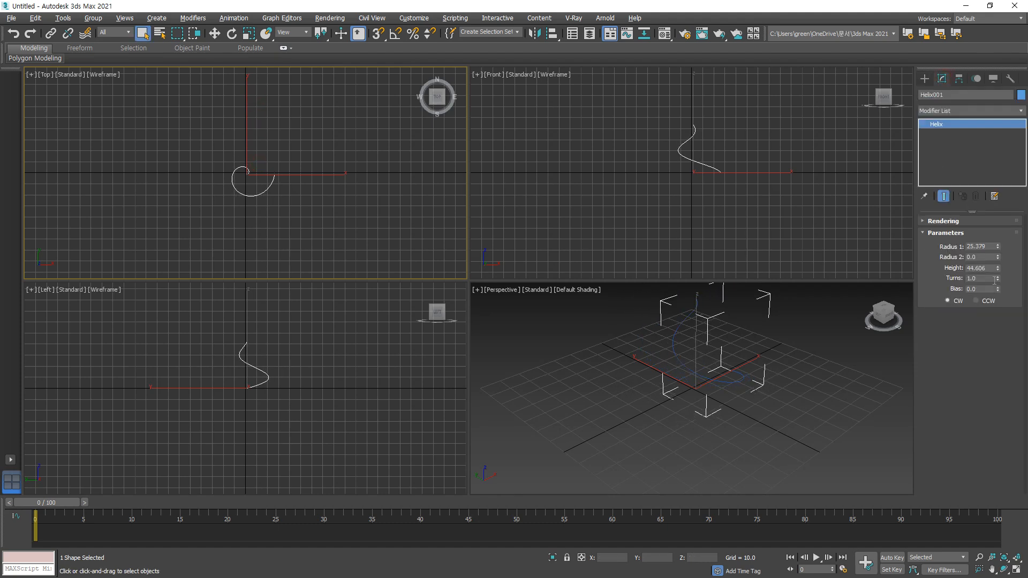
drag(998, 279, 977, 109)
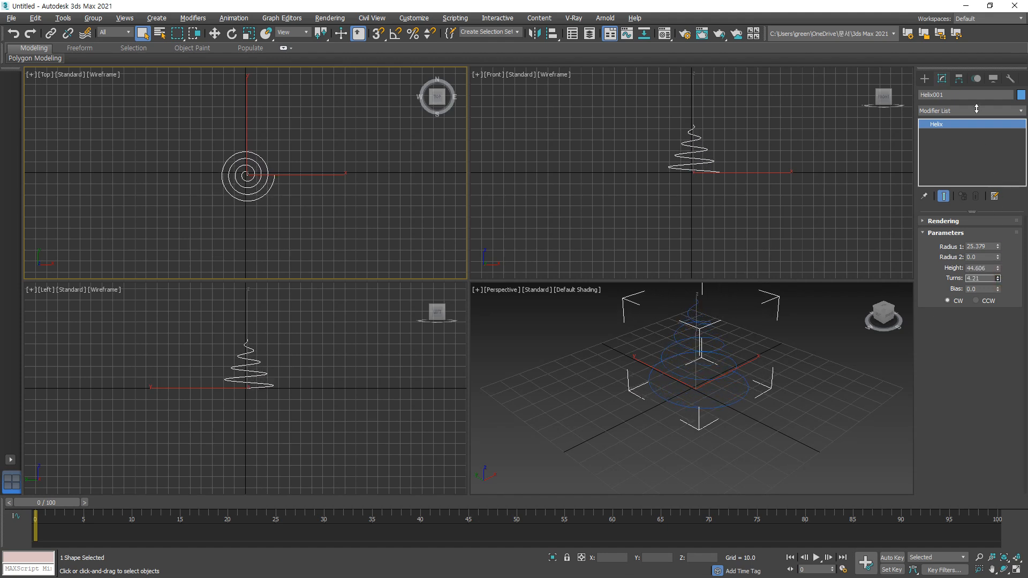
drag(997, 289, 998, 315)
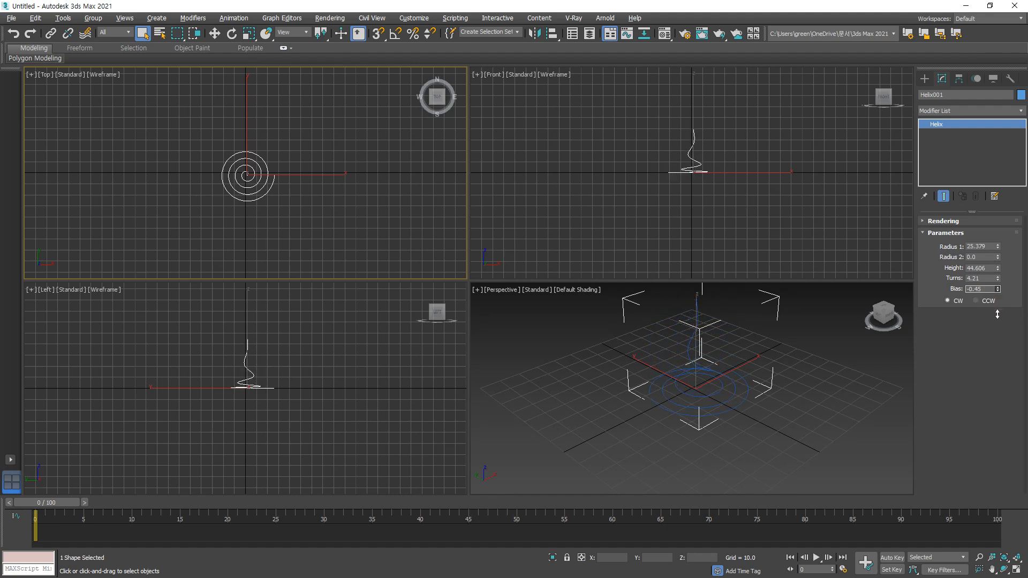
middle_drag(717, 356, 714, 368)
right_click(738, 367)
click(720, 352)
drag(660, 436, 660, 436)
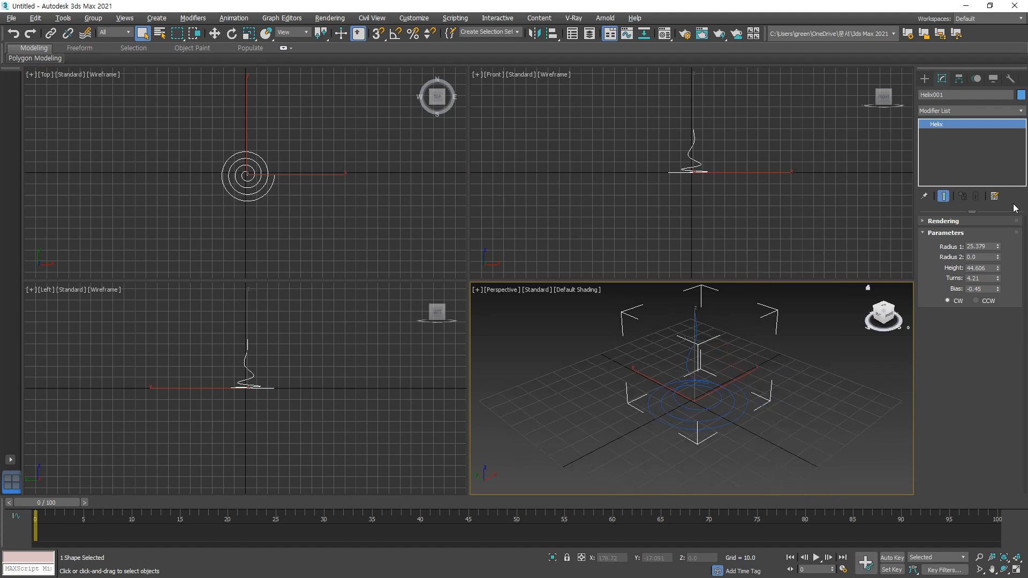
click(977, 222)
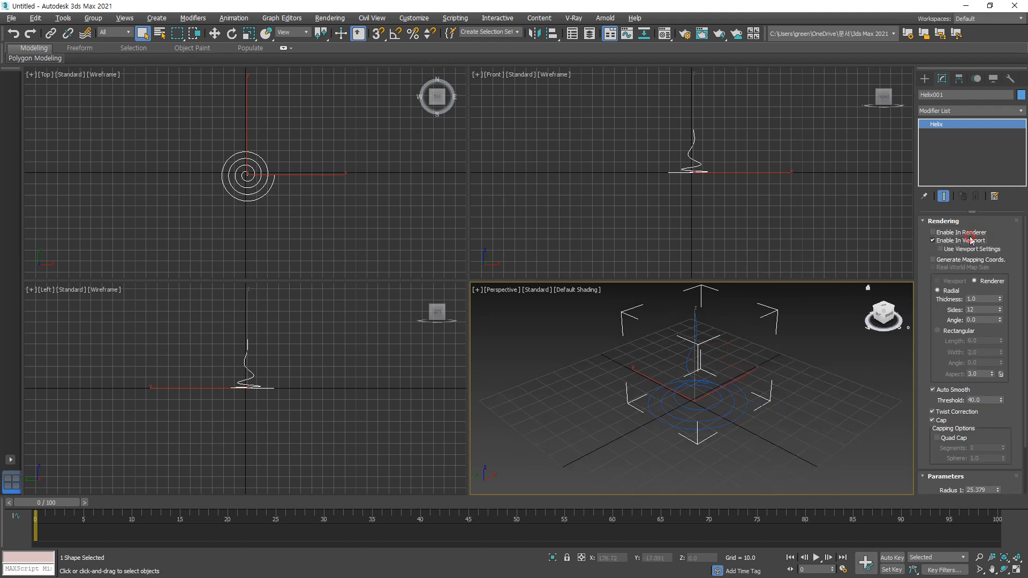
click(971, 239)
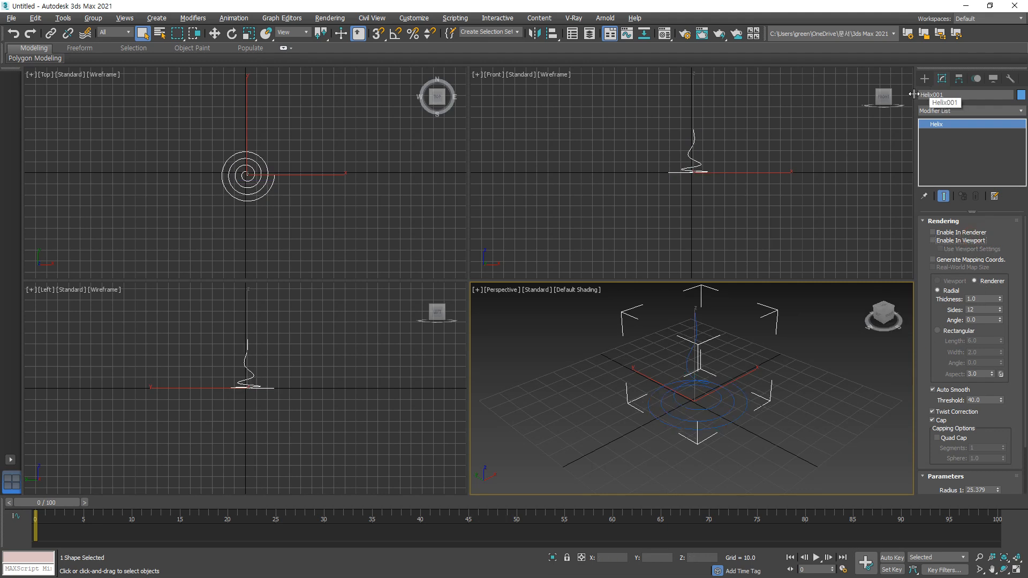
- Create a small Dummy helper at the centre of the helix in the Top view
click(925, 79)
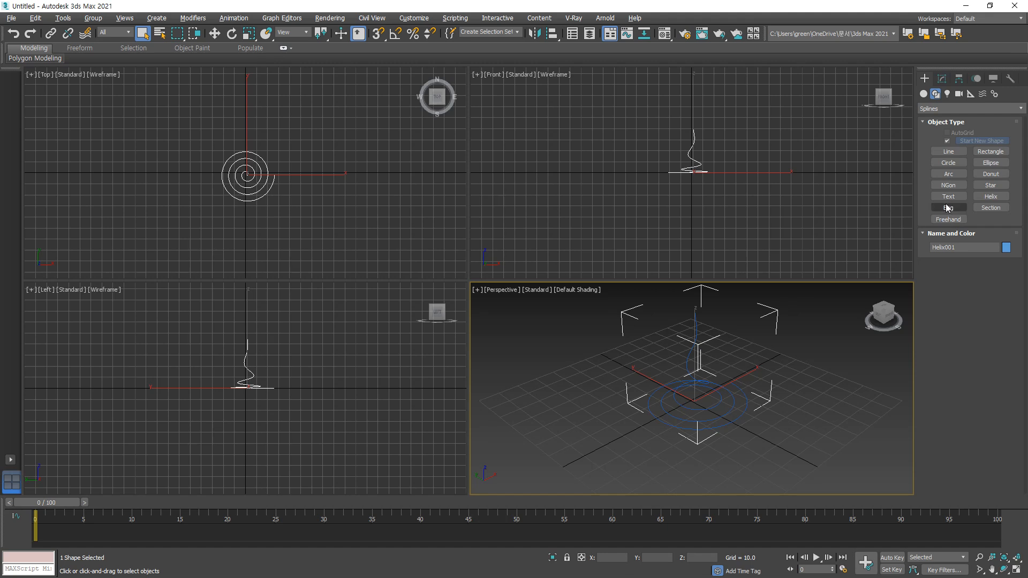
click(970, 94)
click(948, 143)
drag(250, 171, 250, 166)
- Move the dummy above the top of the helix in the Front view, to about Z 55.7
right_click(733, 198)
right_click(698, 187)
click(713, 196)
drag(724, 145, 725, 83)
click(712, 145)
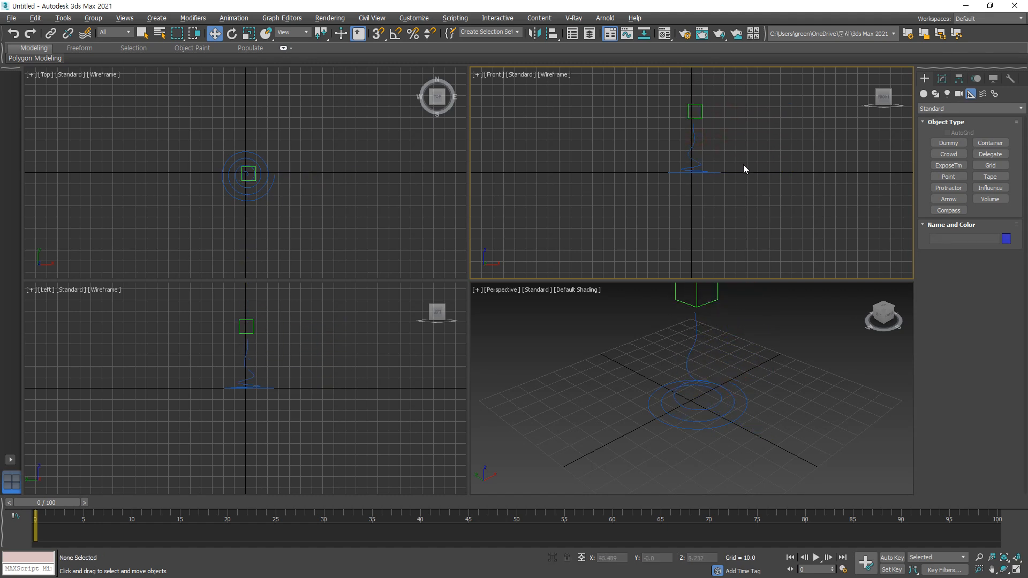
- Assign a Path Constraint controller to the dummy's Position track
click(695, 110)
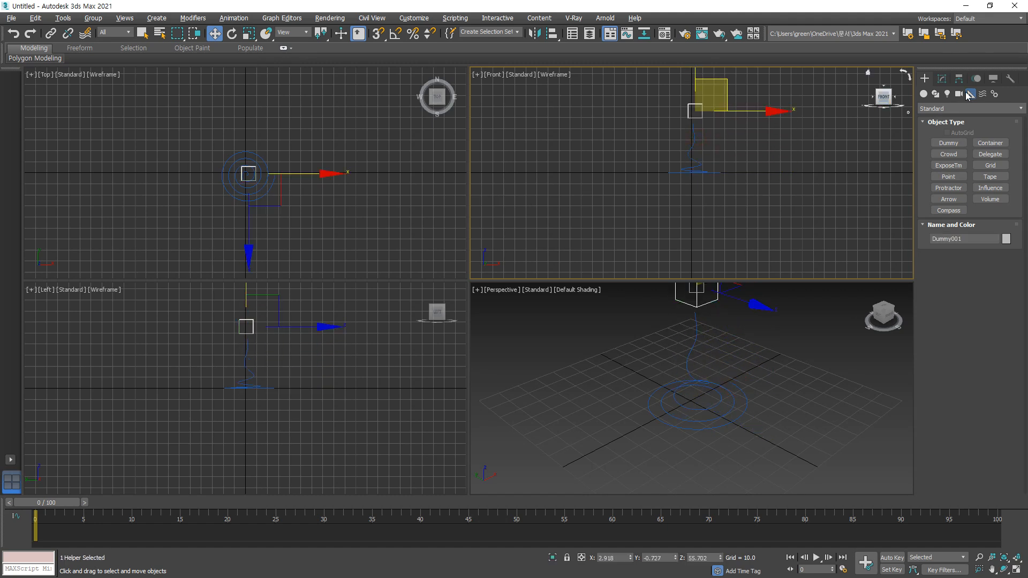
click(977, 79)
click(964, 186)
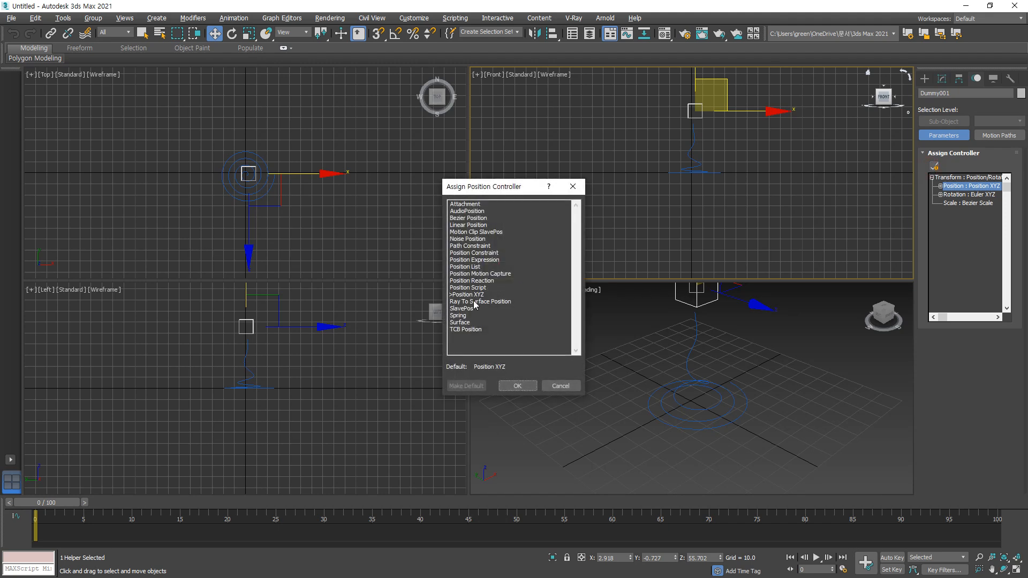
click(462, 247)
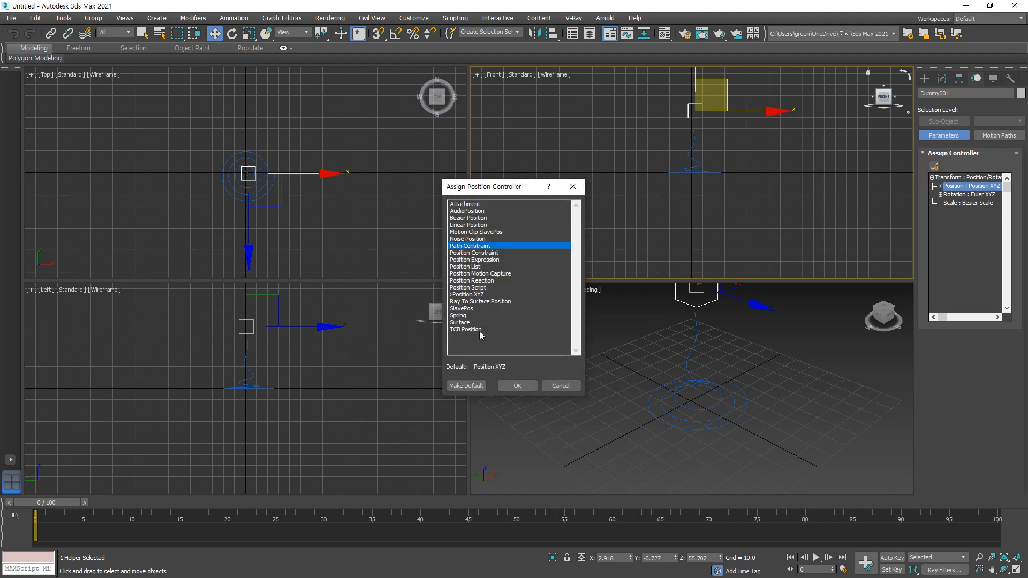
click(514, 385)
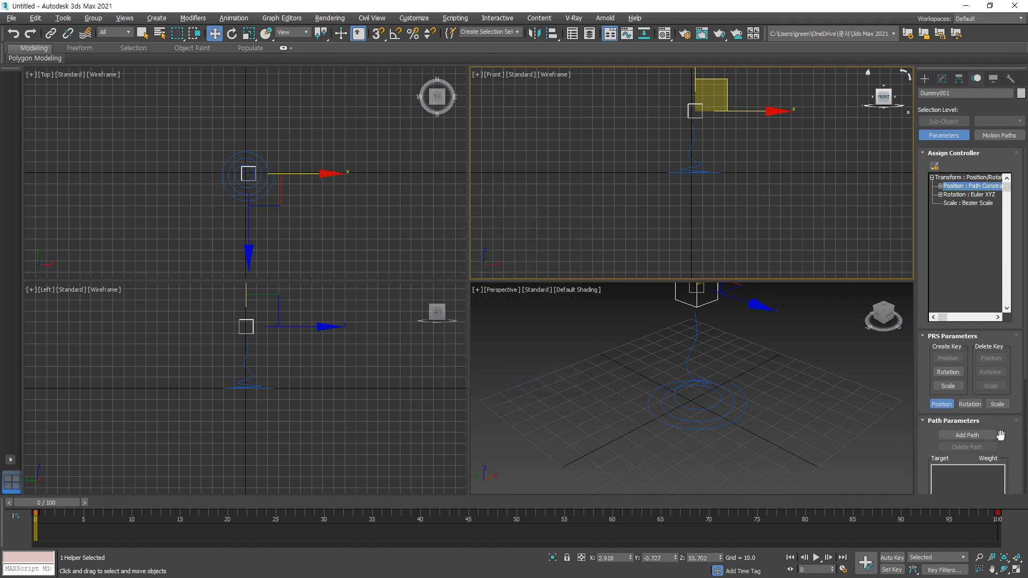
- Add the helix as the dummy's constraint path and scrub the timeline to frame 100 to check the travel
click(992, 434)
click(697, 378)
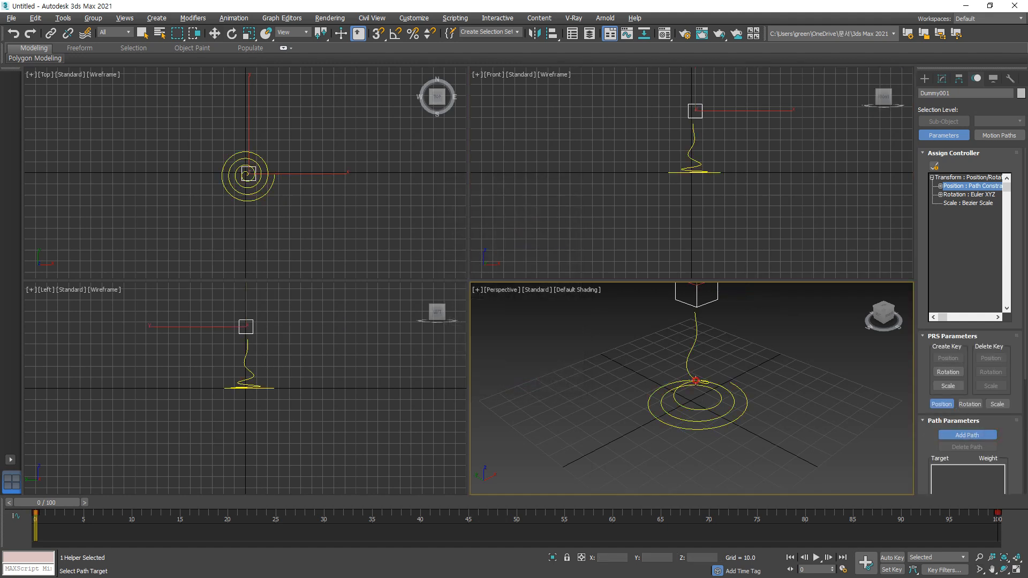
drag(36, 499, 991, 502)
click(967, 435)
drag(1009, 442, 1000, 249)
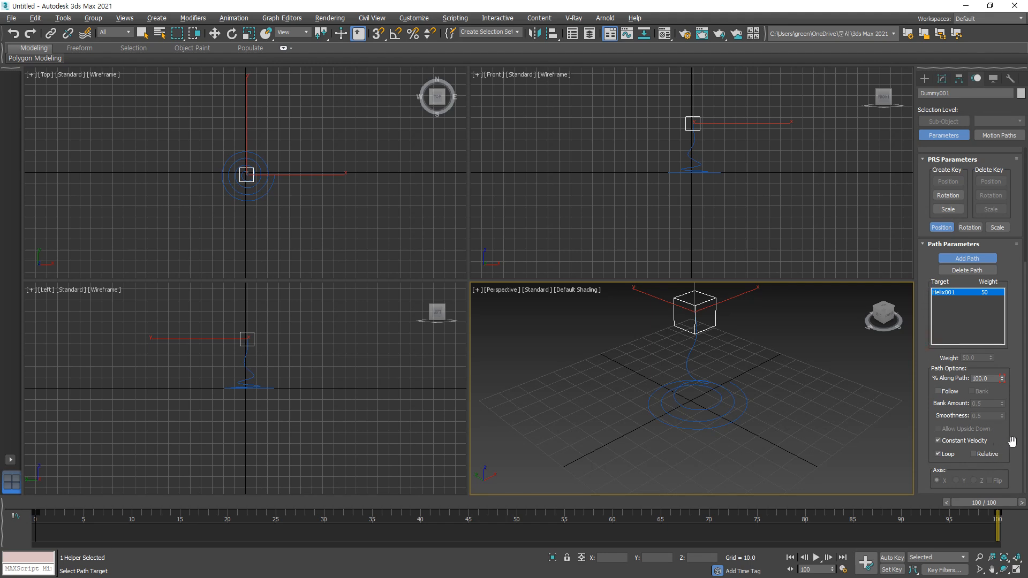
right_click(699, 171)
key(w)
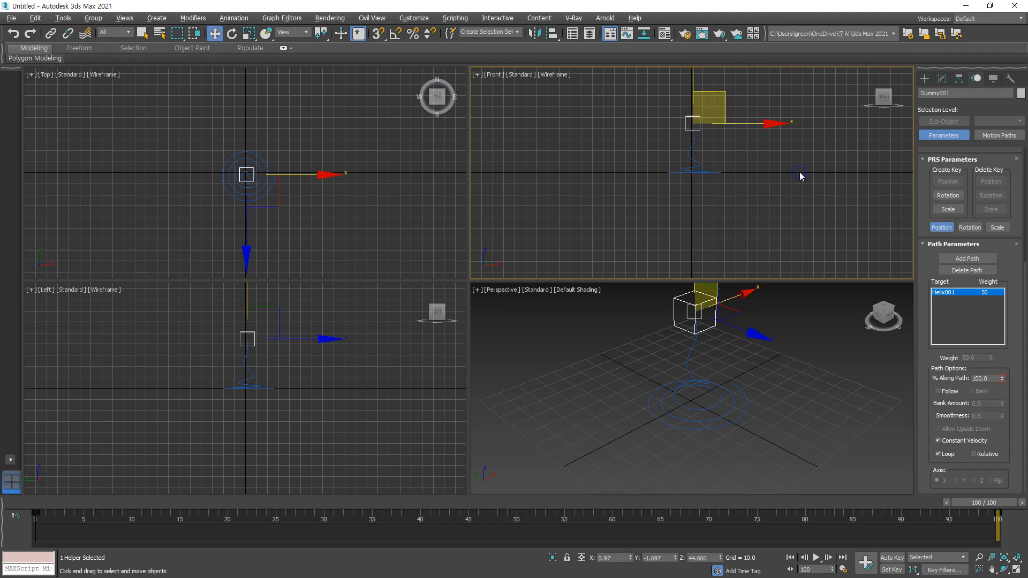
- Make the helix display as a solid tube in the viewports by enabling its Enable In Viewport rendering option
click(692, 166)
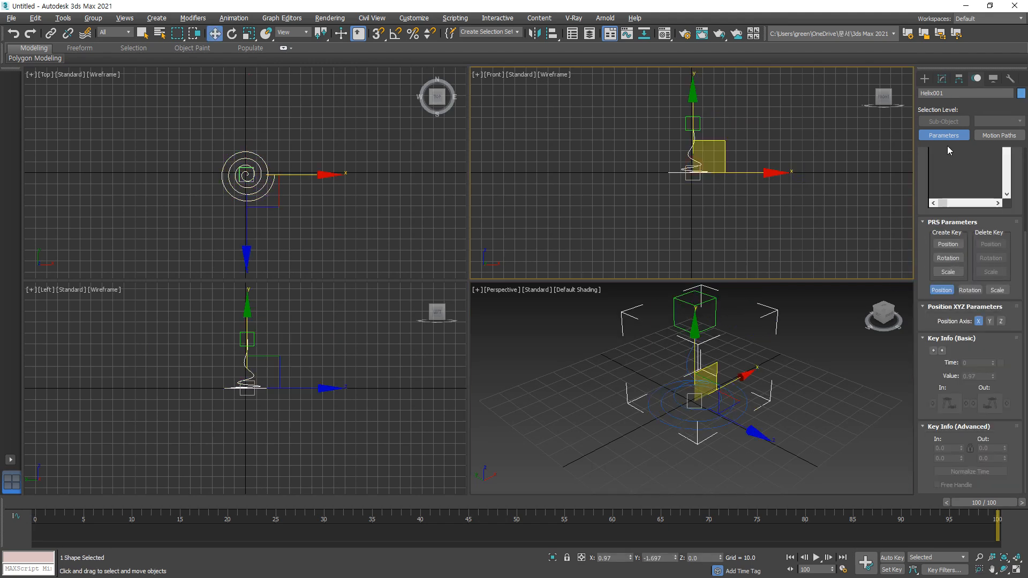
click(942, 79)
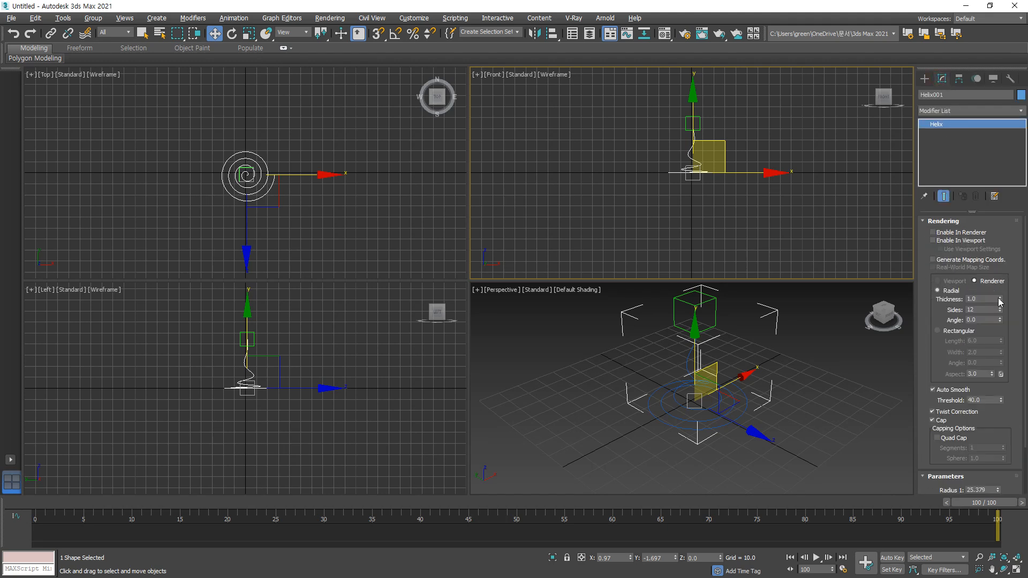
click(958, 241)
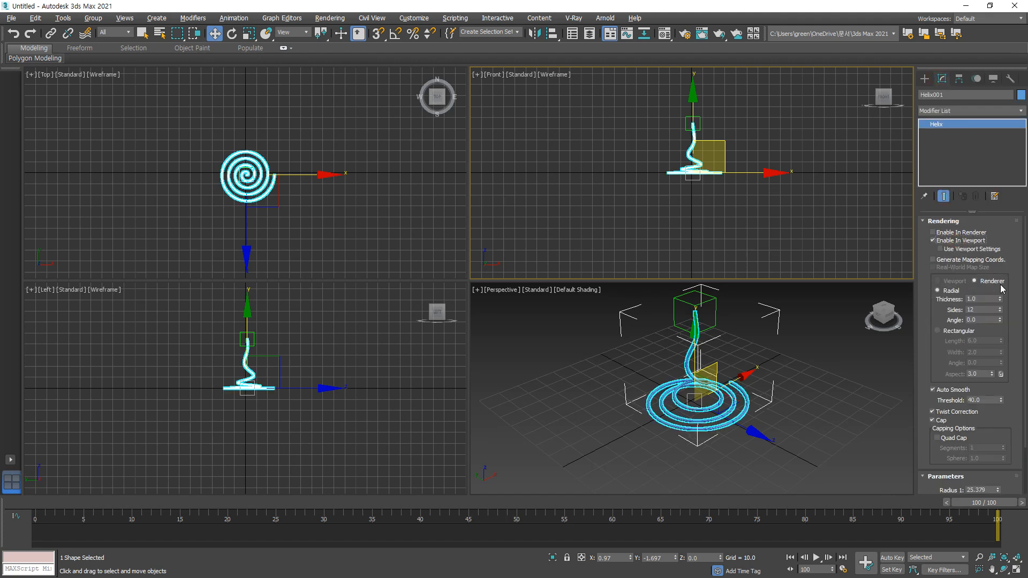
- Set the helix's Radius 1 to 0 and settle its Radius 2 at 50 after trying 100
scroll(1014, 413, down, 3)
click(990, 432)
text(0)
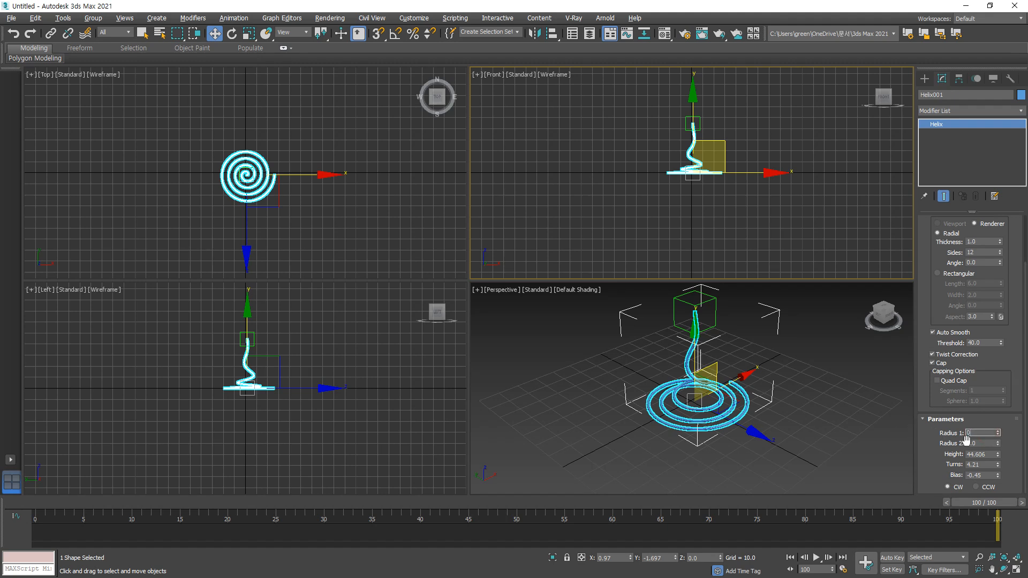
click(982, 443)
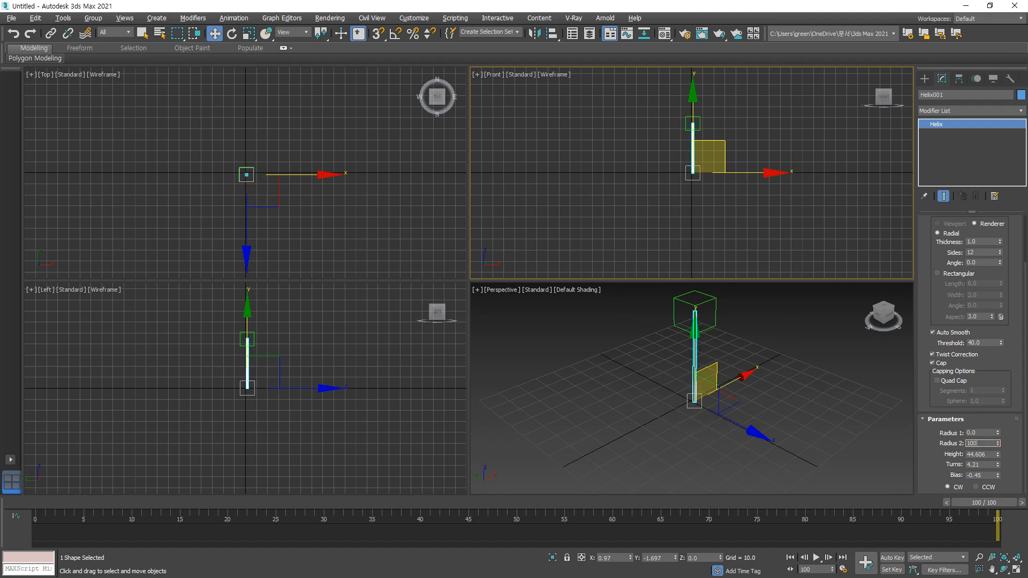
text(100)
key(Return)
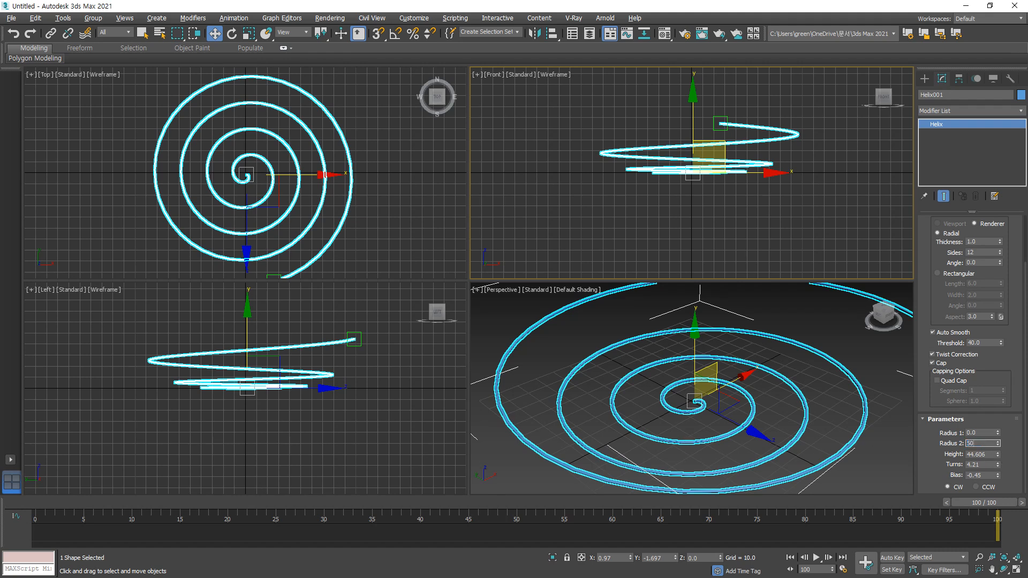
text(50)
key(Return)
- Set the helix's Height to 50 and its Turns to 5
click(997, 457)
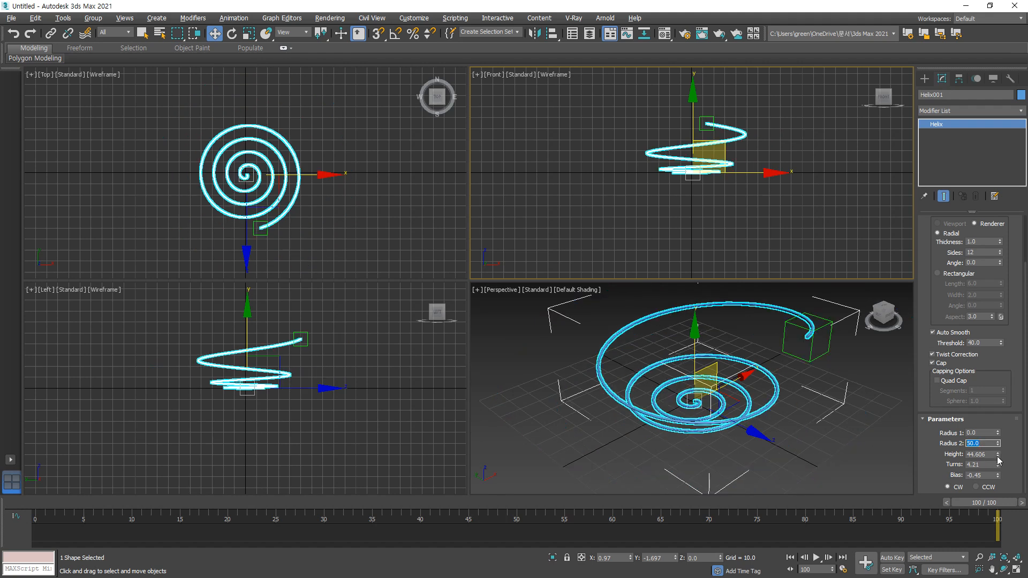
double_click(990, 455)
text(50)
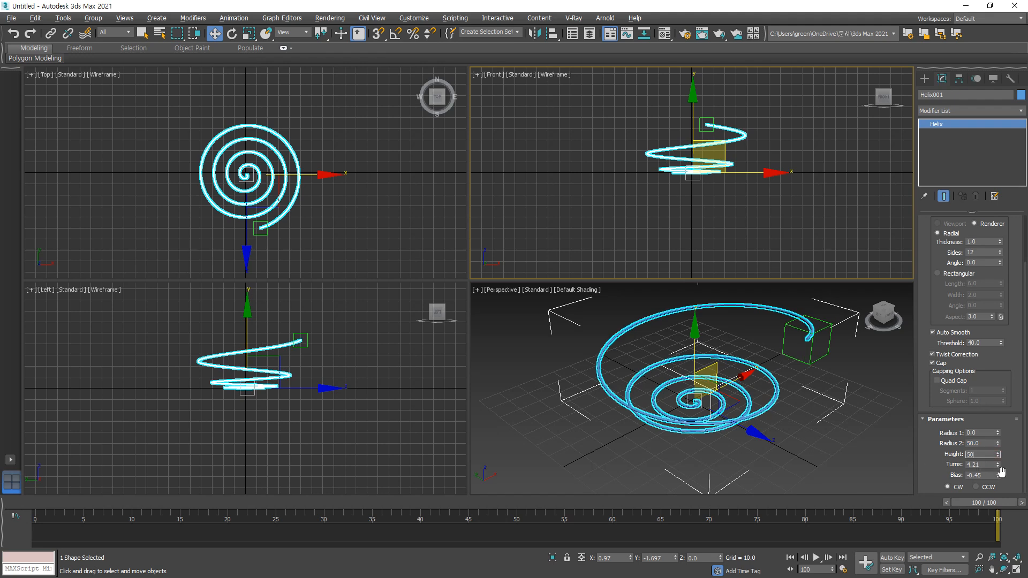
key(Return)
double_click(985, 463)
text(5)
key(Return)
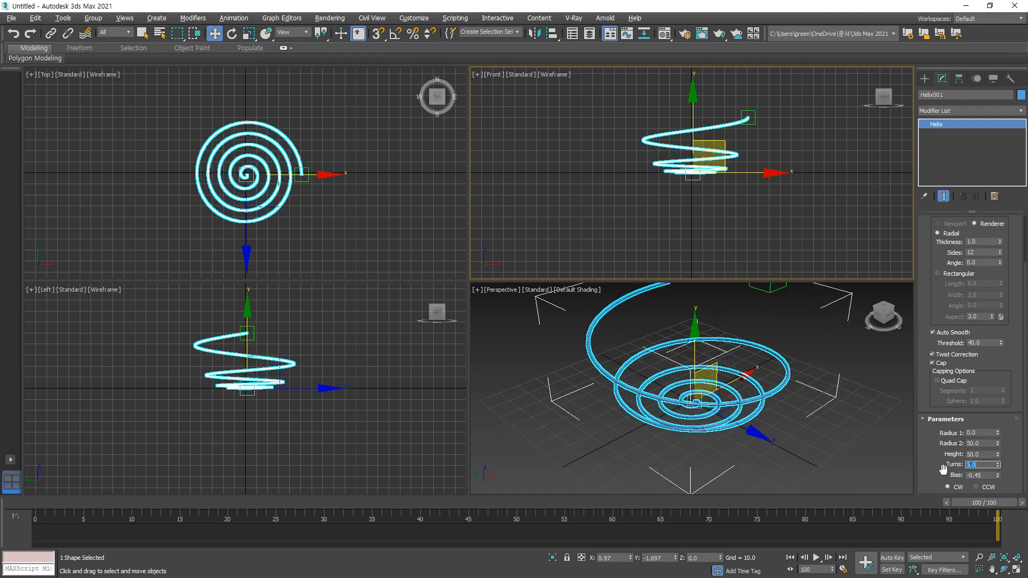
- Set the helix's Bias to -1.0 and scrub the timeline to preview the dummy's travel
drag(998, 476, 1006, 7)
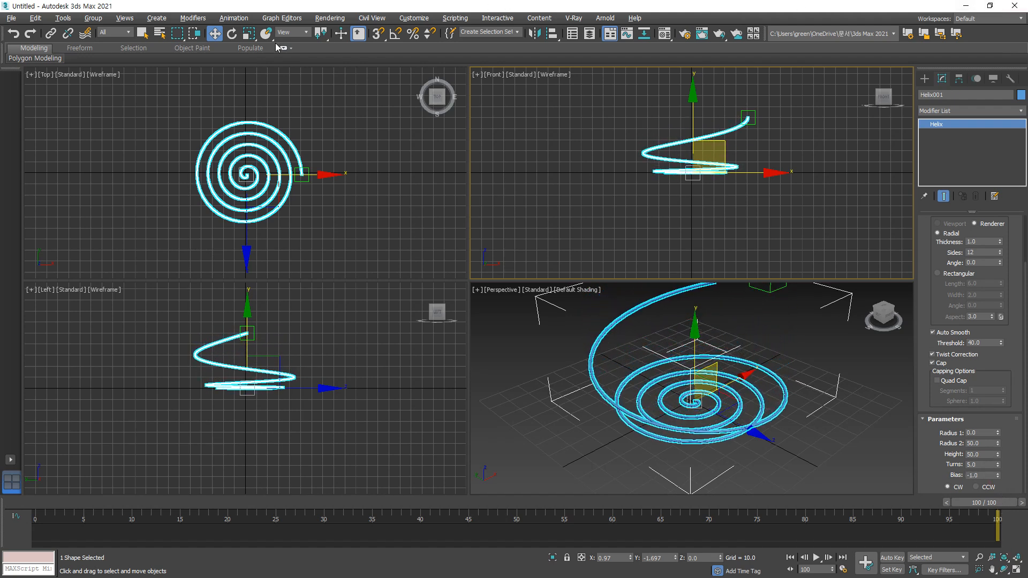
scroll(803, 407, down, 8)
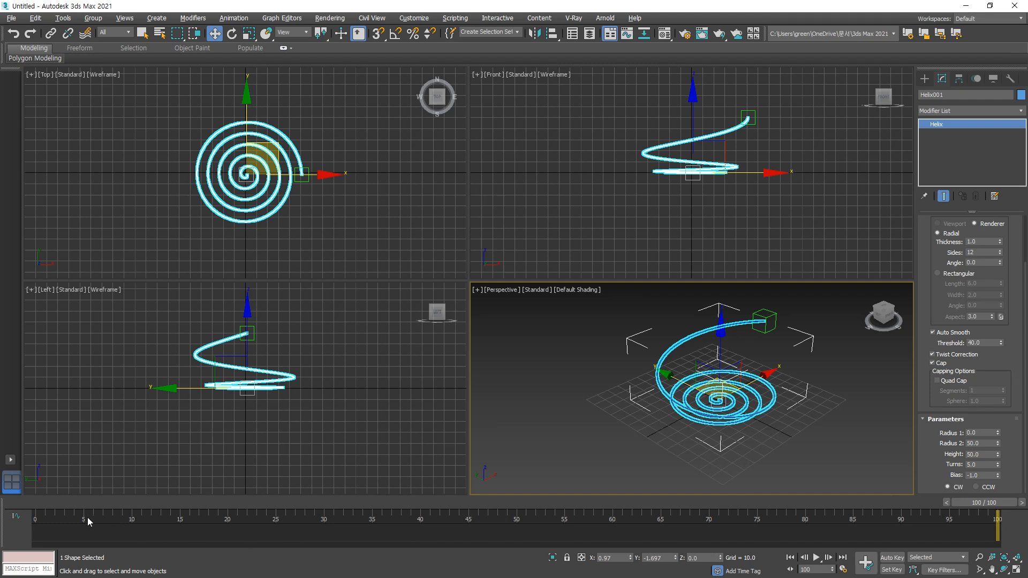
drag(44, 513, 11, 522)
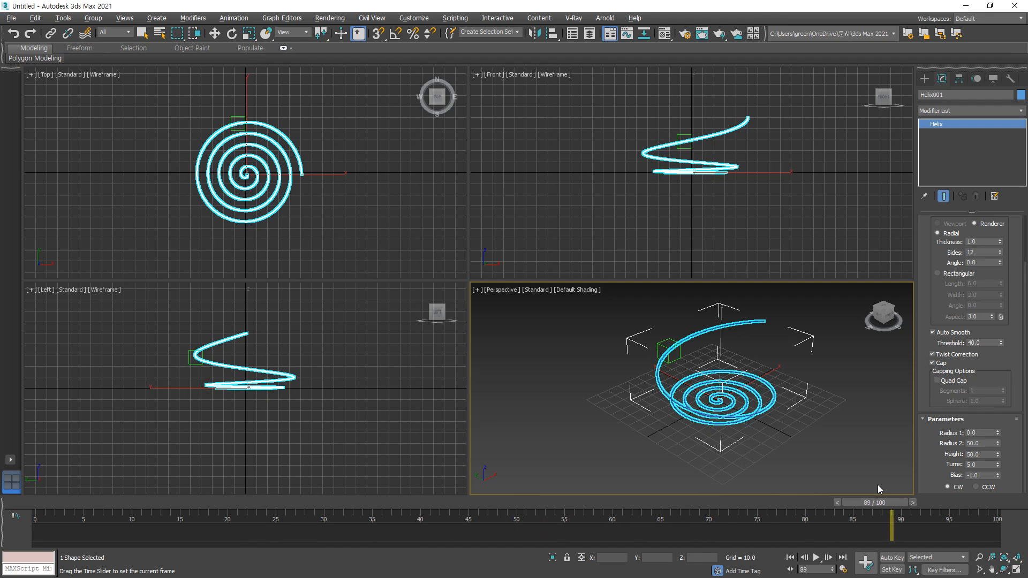
key(w)
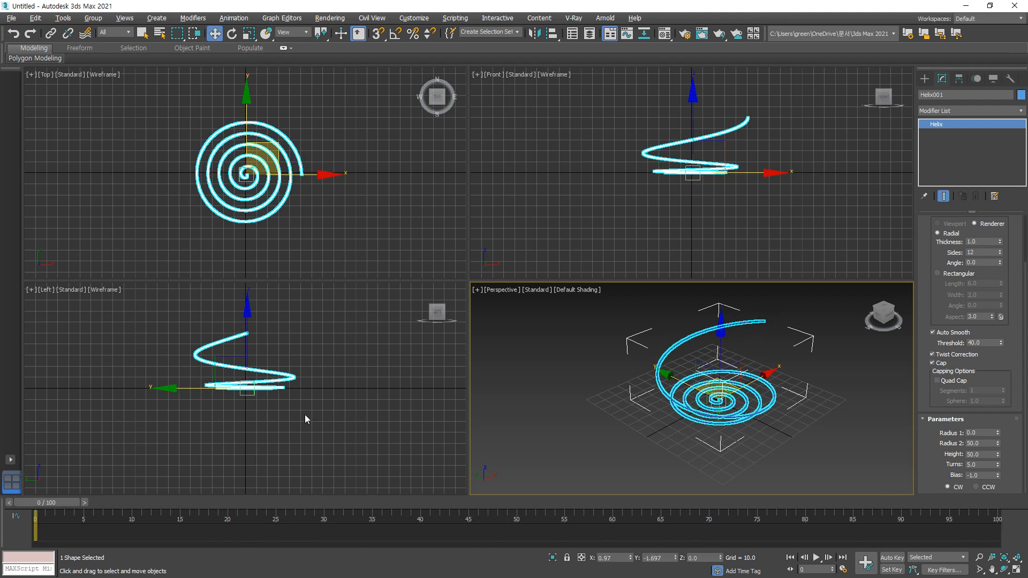
- Try a helix Height of -50 with a Bias of 0.65 and scrub the timeline to preview the motion
mouse_move(998, 435)
mouse_down()
mouse_move(986, 389)
mouse_move(997, 455)
mouse_up()
click(990, 453)
key(Return)
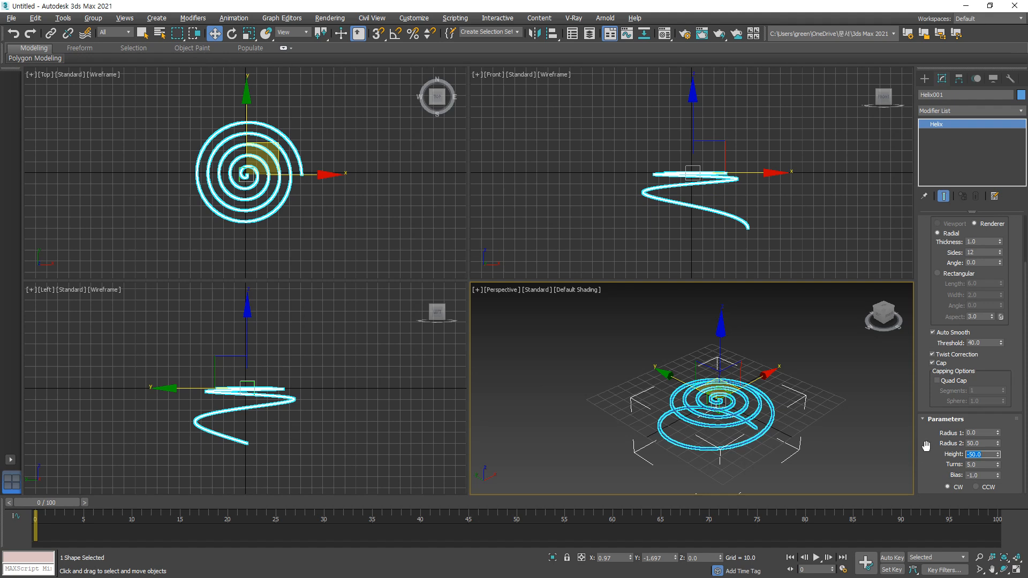
click(1014, 450)
drag(997, 476, 991, 455)
click(986, 455)
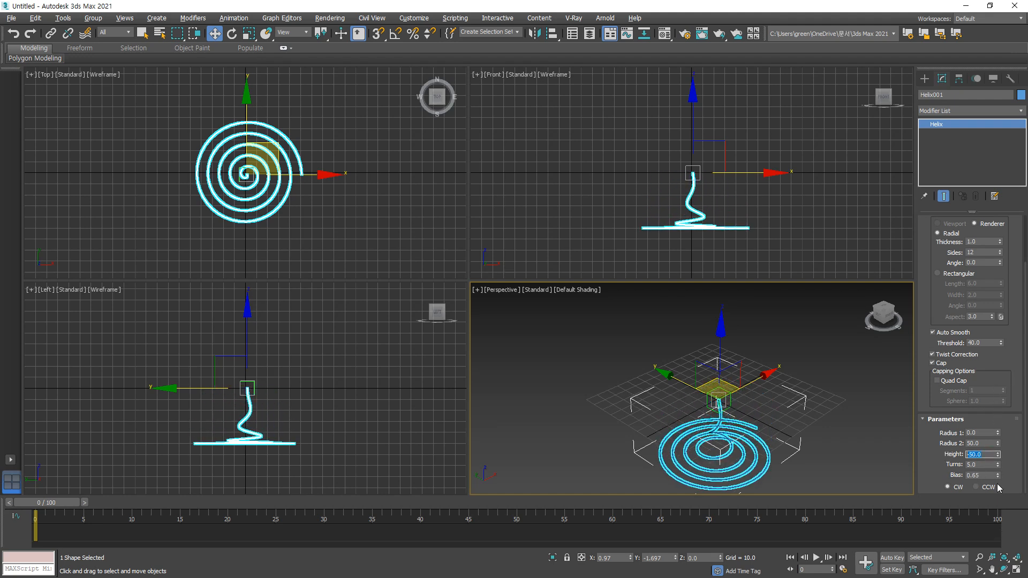
drag(49, 505, 32, 471)
- Set the helix's Height to -100 and its Bias to 0.19, and scrub the timeline to check the dummy's descent
double_click(985, 455)
text(-100)
key(Return)
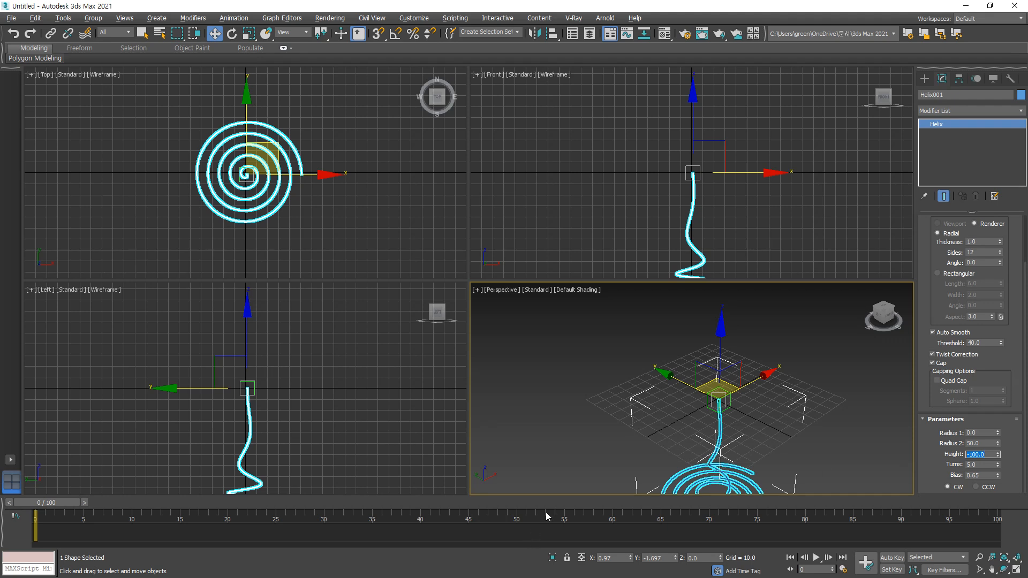
scroll(736, 430, down, 3)
middle_drag(735, 431, 717, 381)
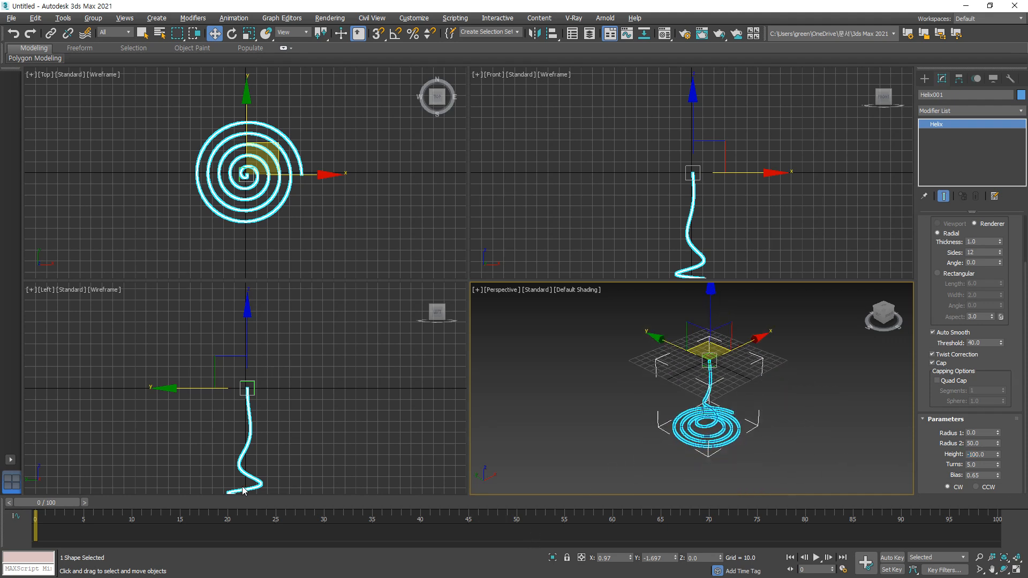
drag(997, 477, 1009, 498)
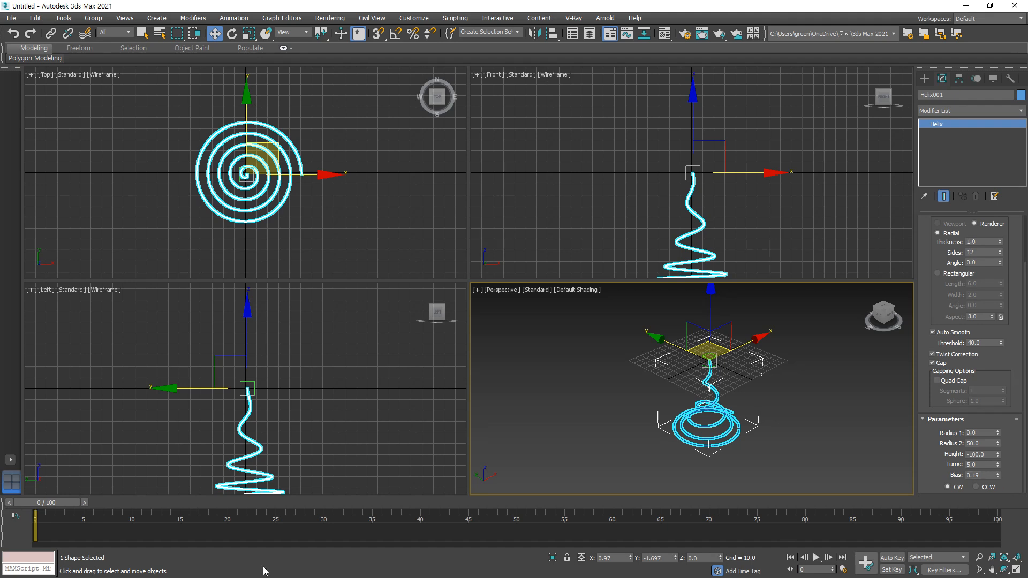
drag(75, 503, 29, 514)
- Create a flat cylinder centred on the dummy in the Front view, radius about 5.7 and height about 1.4
click(925, 79)
click(924, 94)
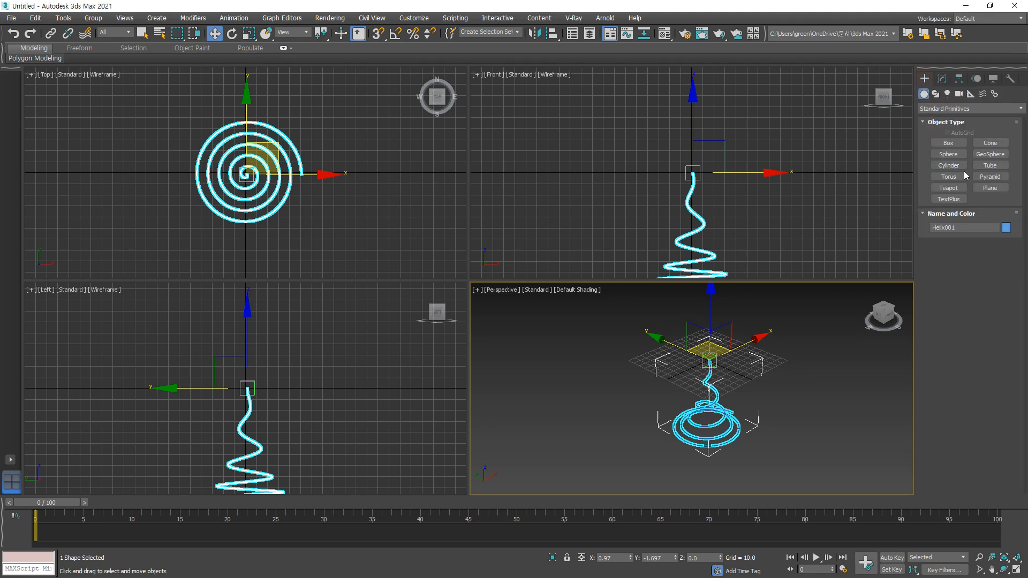
click(948, 166)
scroll(691, 161, up, 6)
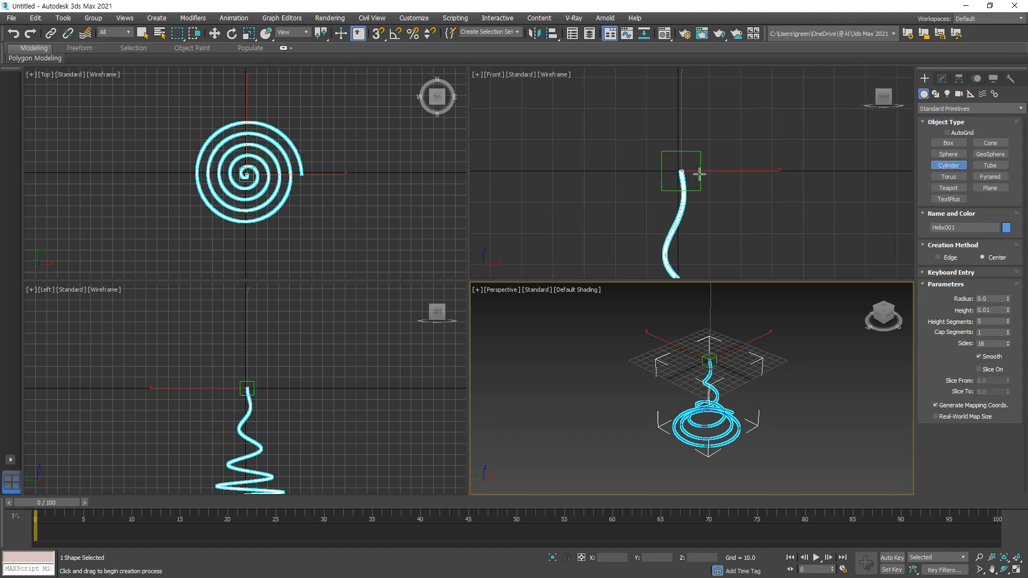
drag(664, 168, 670, 97)
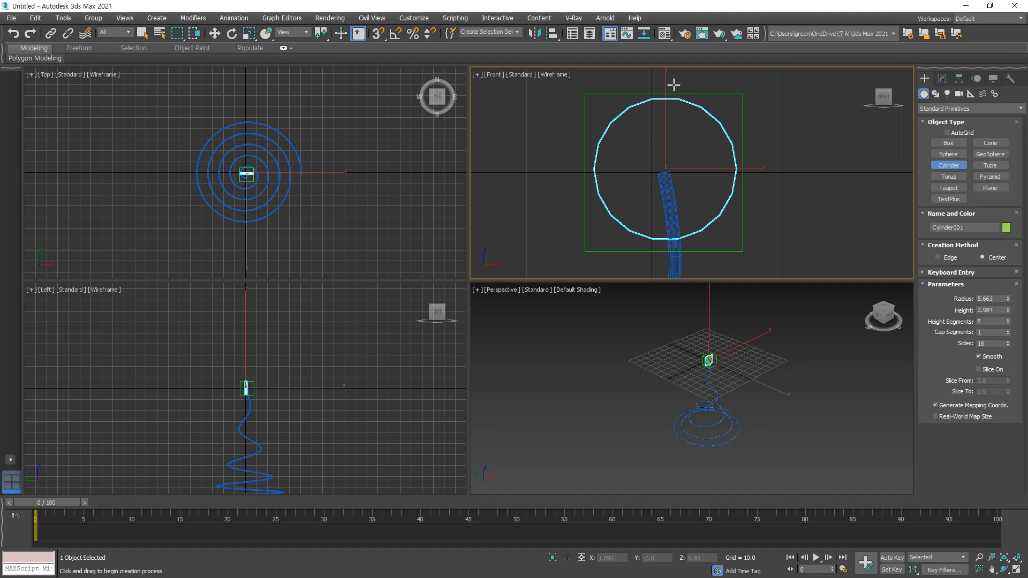
click(675, 80)
scroll(701, 384, up, 2)
scroll(734, 355, up, 3)
right_click(734, 355)
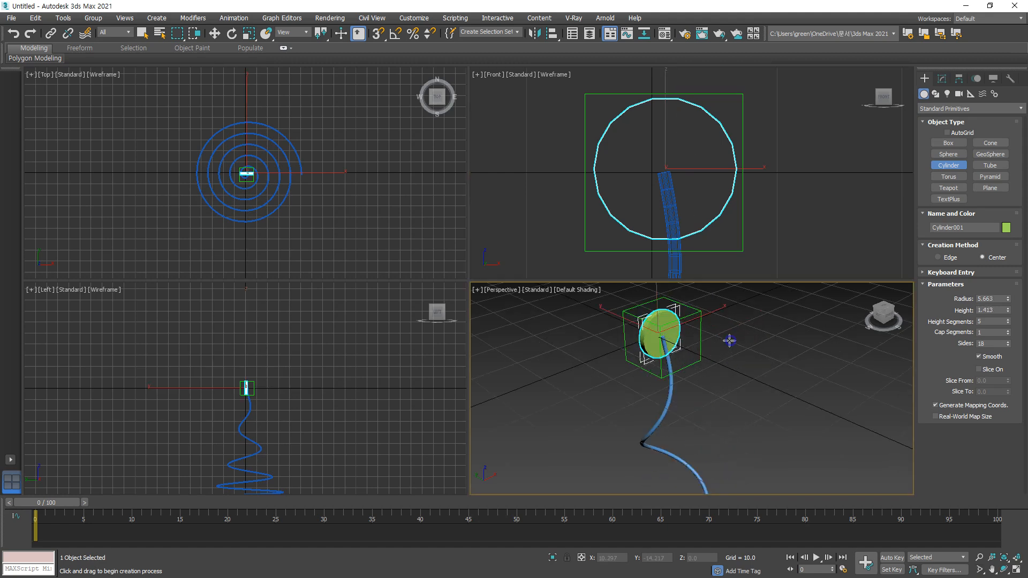
- Link the cylinder to the dummy as its parent and scrub the timeline to test the link
click(55, 32)
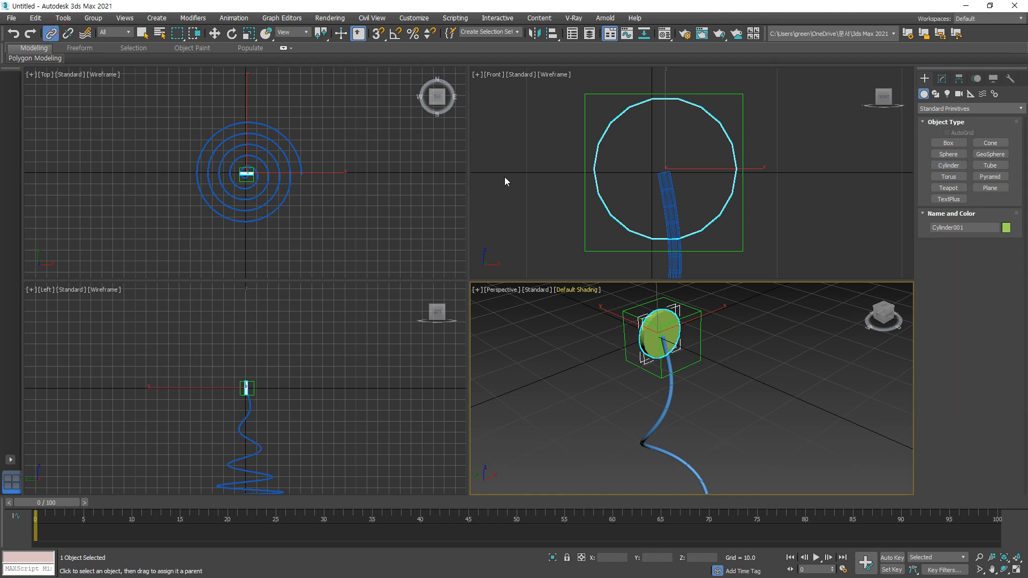
drag(730, 133, 685, 235)
mouse_move(37, 503)
mouse_down()
mouse_move(268, 506)
mouse_move(457, 523)
mouse_move(33, 521)
mouse_up()
- Maximize the Perspective view on the helix and scrub the timeline to examine the cylinder's motion
scroll(746, 435, down, 5)
scroll(705, 372, up, 2)
mouse_move(730, 433)
middle_down()
mouse_move(705, 373)
mouse_move(732, 395)
mouse_move(721, 415)
middle_up()
scroll(705, 372, up, 3)
click(1017, 571)
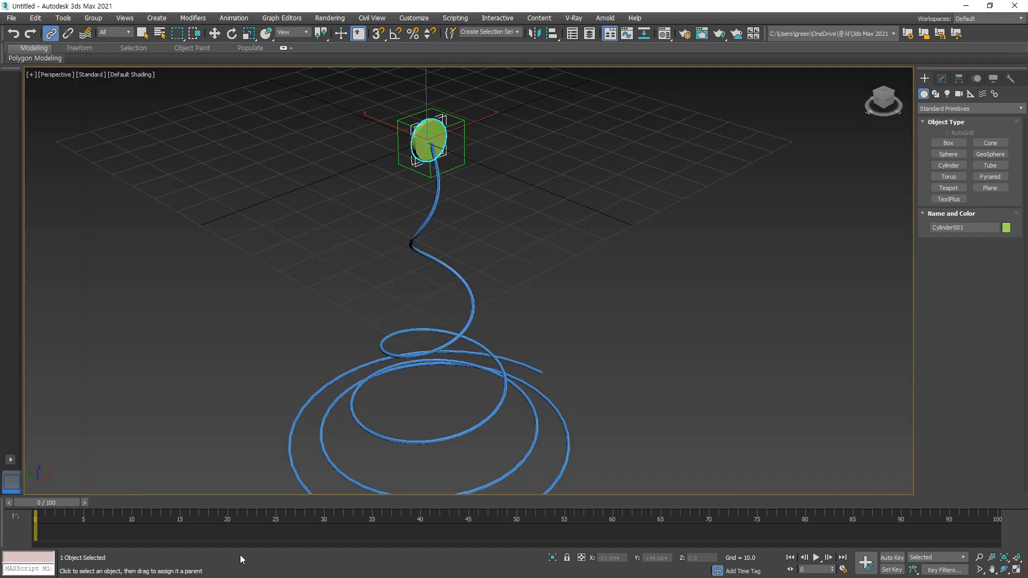
drag(67, 506, 52, 236)
- Turn on Follow and Bank in the dummy's path constraint options and scrub the timeline to preview the result
click(51, 33)
click(465, 175)
click(978, 80)
scroll(936, 426, down, 4)
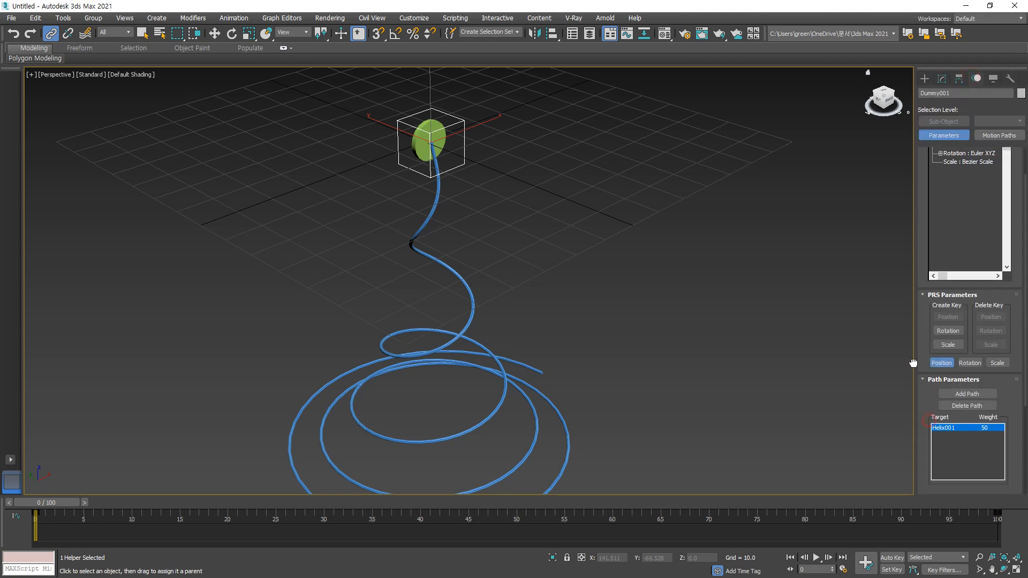
click(943, 394)
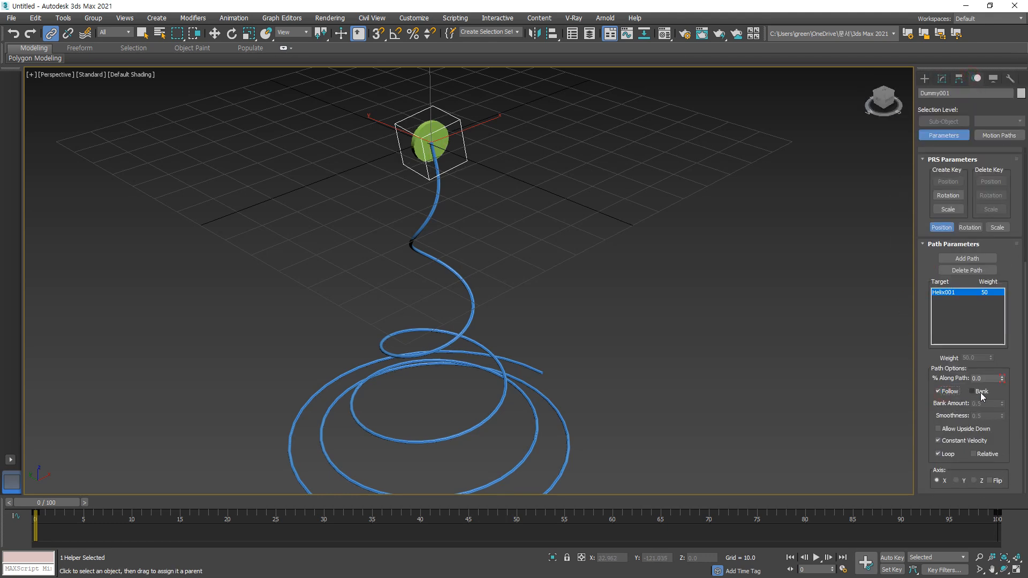
click(973, 391)
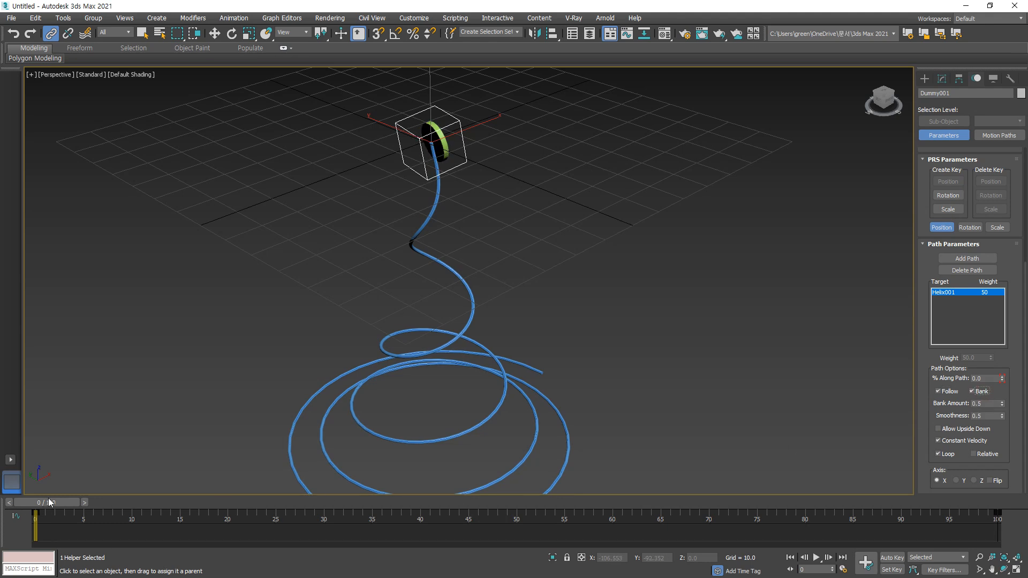
drag(47, 498, 20, 408)
- Lock the linked cylinder's movement on the X, Y and Z axes in its link info
click(509, 177)
click(436, 134)
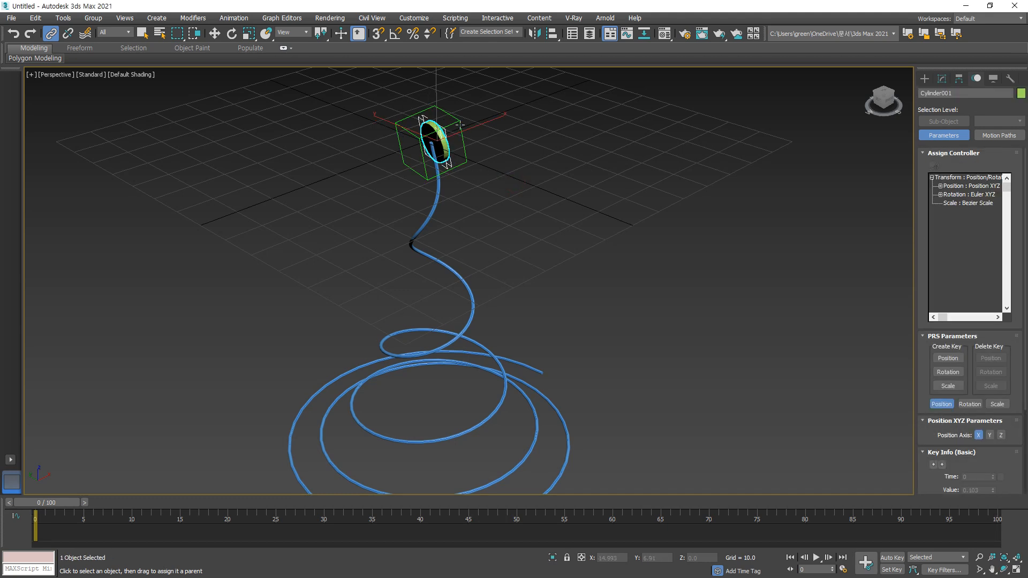
click(961, 80)
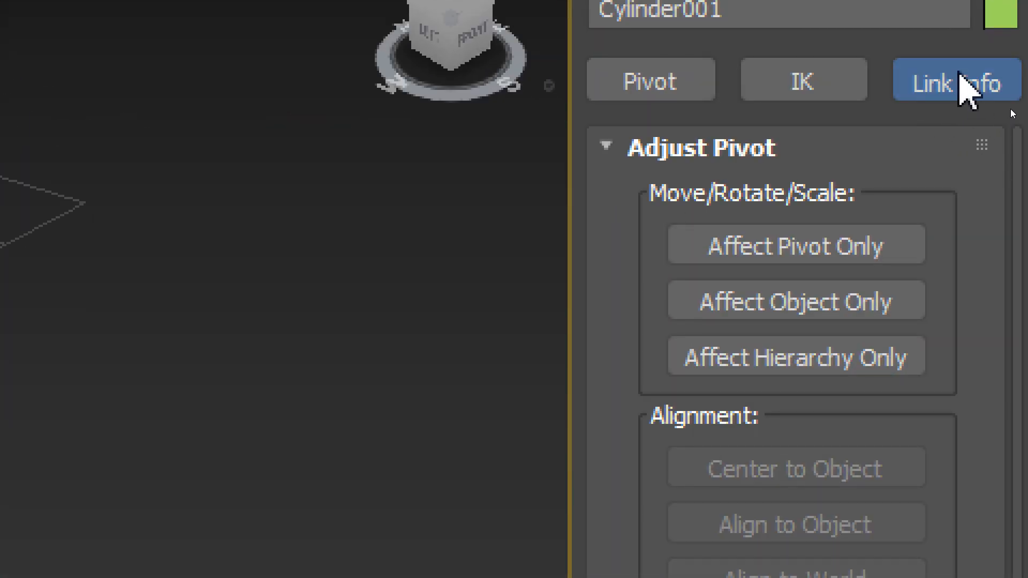
click(957, 78)
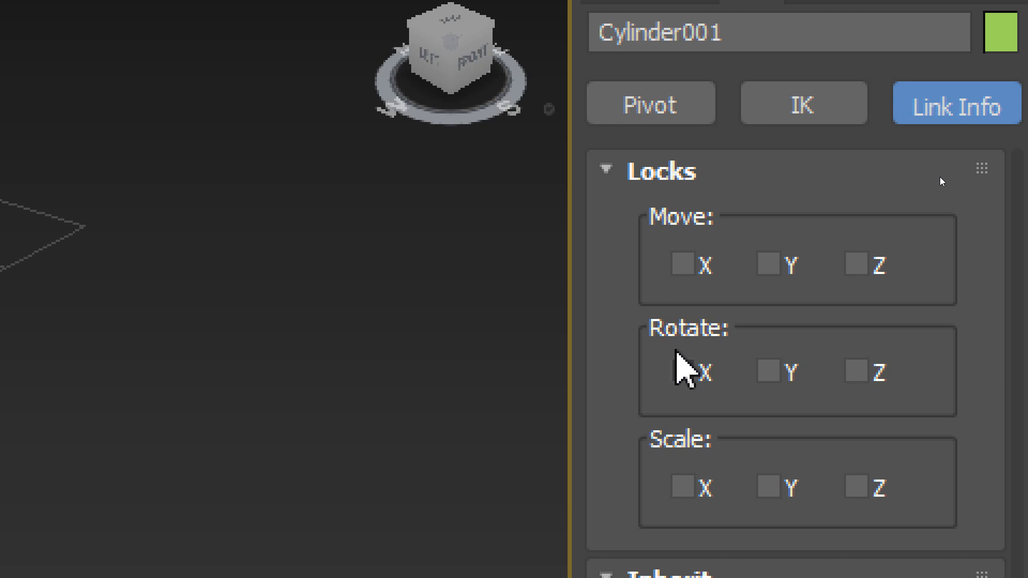
click(685, 266)
click(774, 268)
click(856, 264)
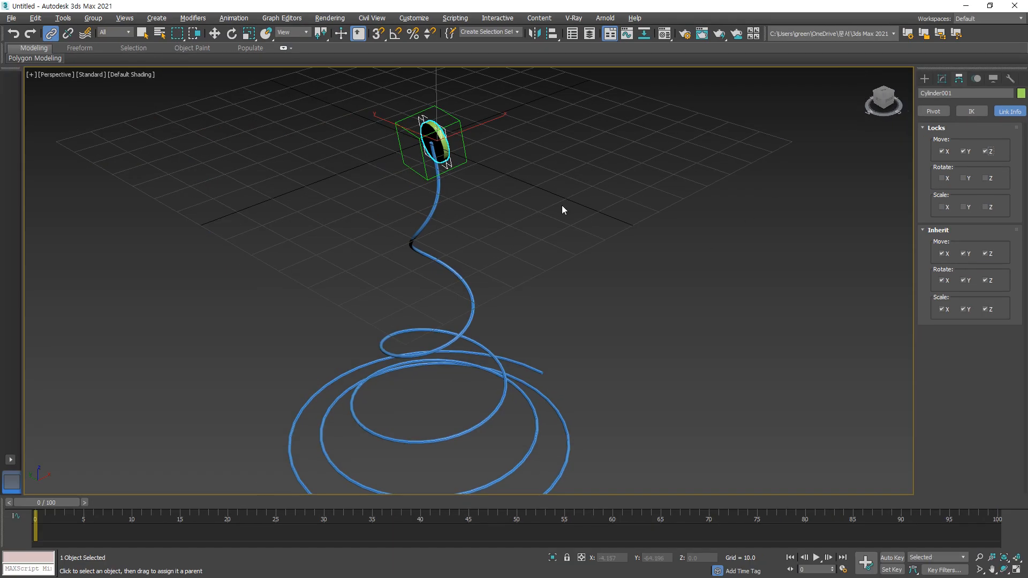
- Toggle the cylinder's Move locks off and on again, scrubbing the timeline to test their effect on the linked motion
mouse_move(534, 117)
mouse_down()
mouse_move(528, 284)
mouse_move(500, 298)
mouse_move(546, 303)
mouse_move(470, 299)
mouse_up()
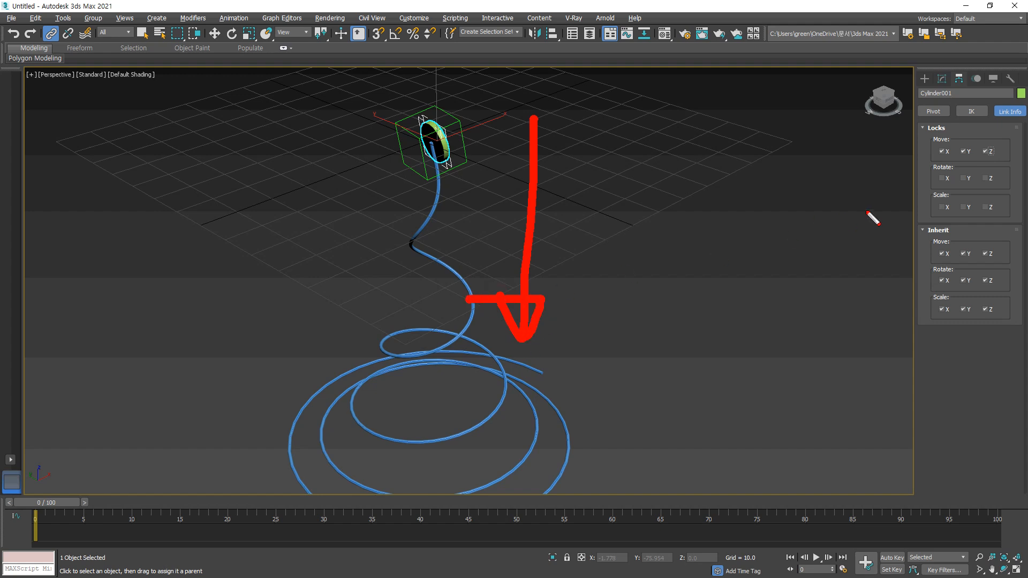
key(Escape)
click(942, 152)
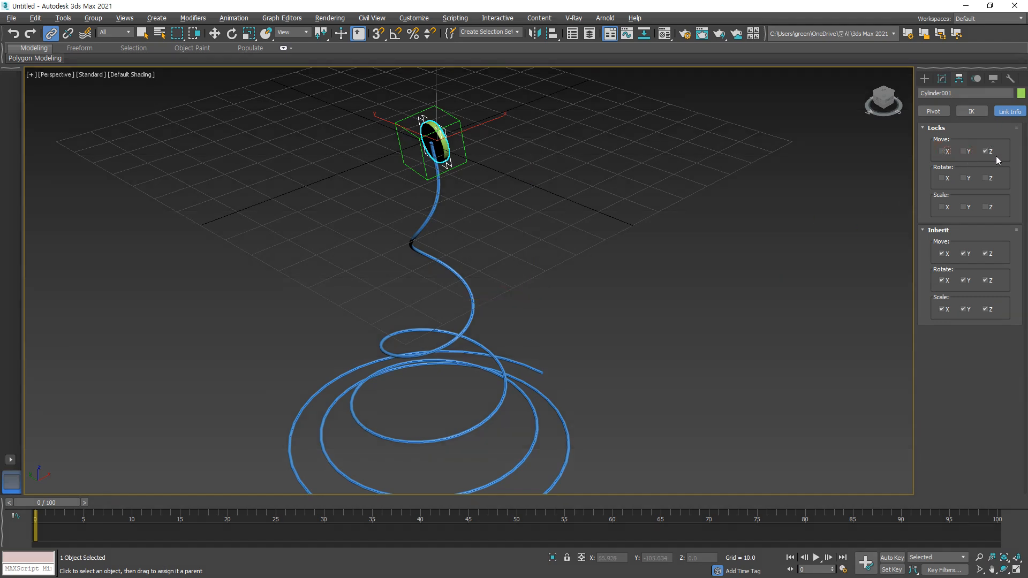
drag(65, 503, 16, 515)
click(944, 152)
mouse_move(59, 503)
mouse_down()
mouse_move(129, 501)
mouse_move(57, 502)
mouse_up()
click(483, 213)
click(443, 150)
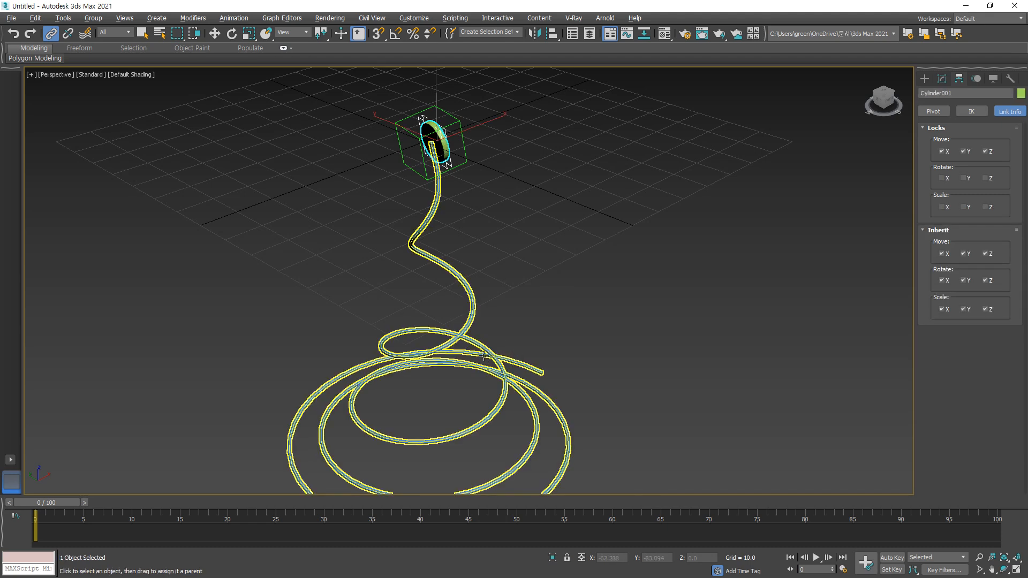
- Turn off Move inheritance on X, Y and Z for the cylinder, clear its Move locks, and scrub the timeline to frame 53
click(941, 254)
click(963, 254)
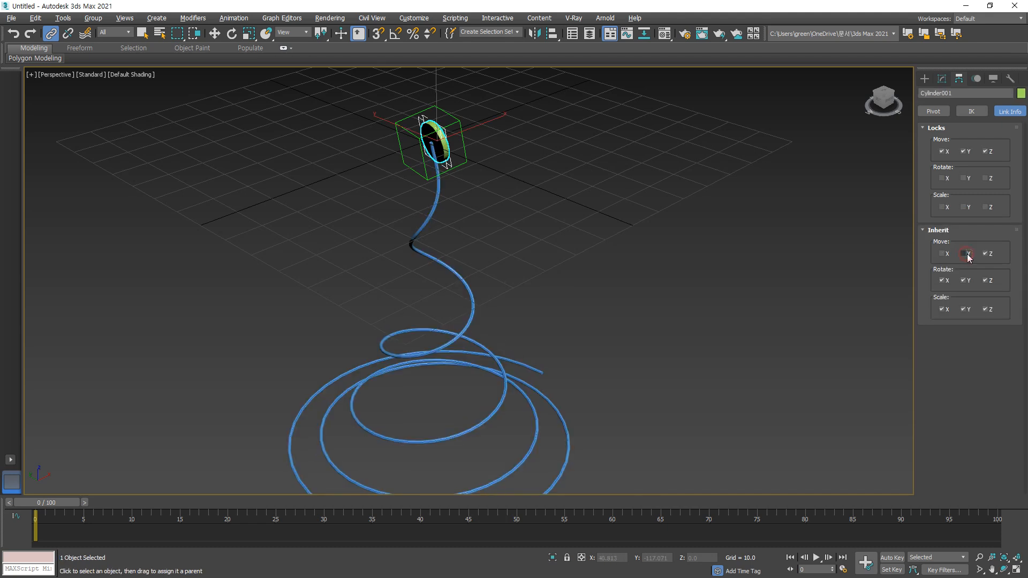
click(986, 255)
click(943, 151)
drag(52, 502, 557, 500)
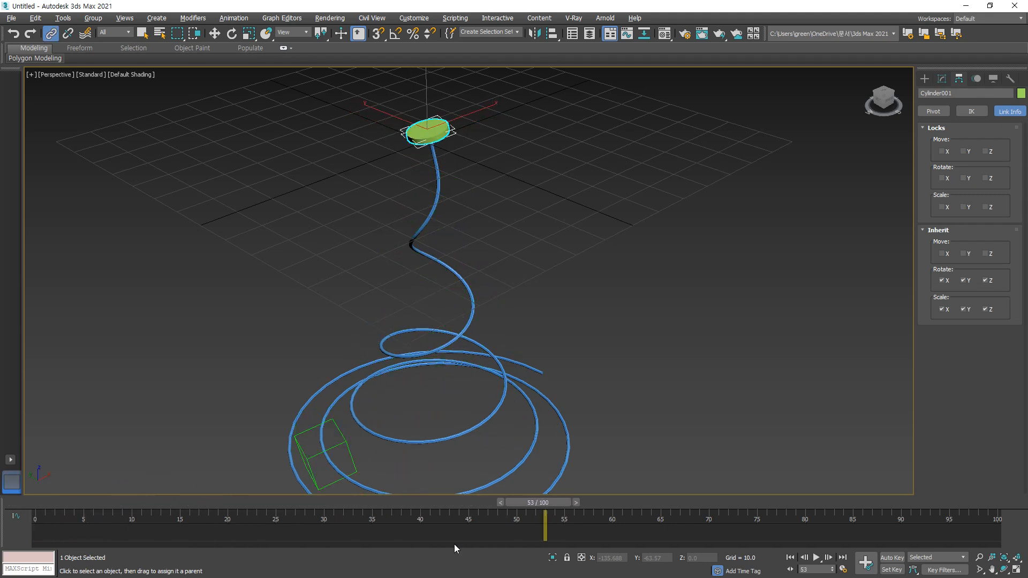
mouse_move(1015, 258)
mouse_down()
mouse_move(946, 270)
mouse_move(976, 241)
mouse_move(977, 266)
mouse_up()
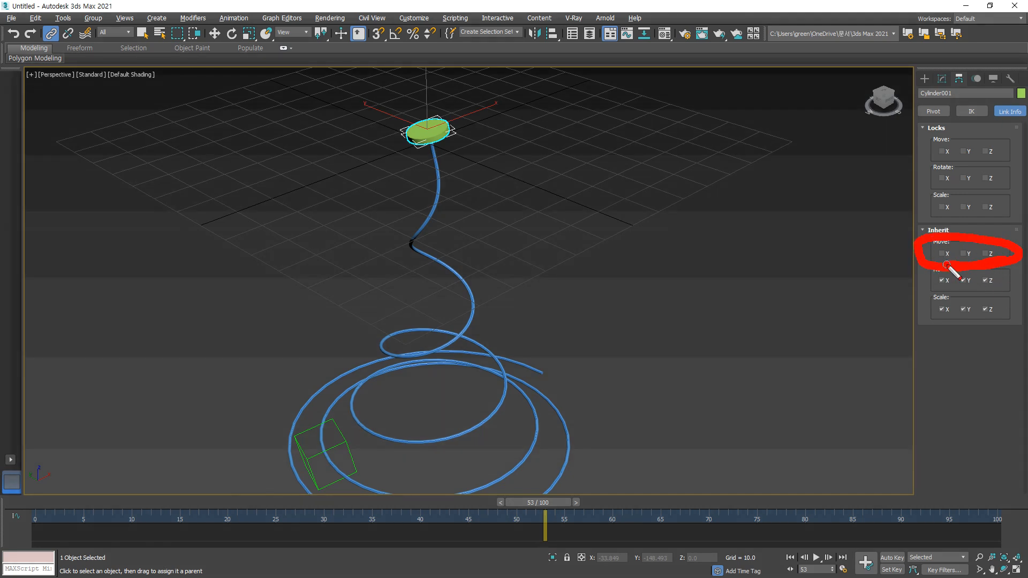
key(Escape)
mouse_move(994, 277)
mouse_down()
mouse_move(998, 271)
mouse_move(928, 268)
mouse_up()
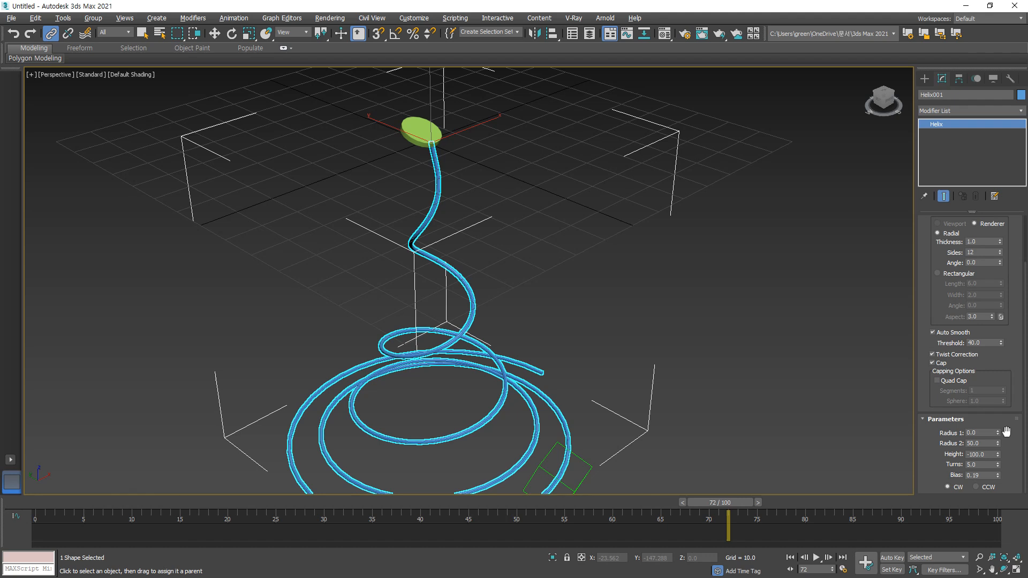
- Set the helix's Bias to 1.0 and play the animation from the start
click(997, 474)
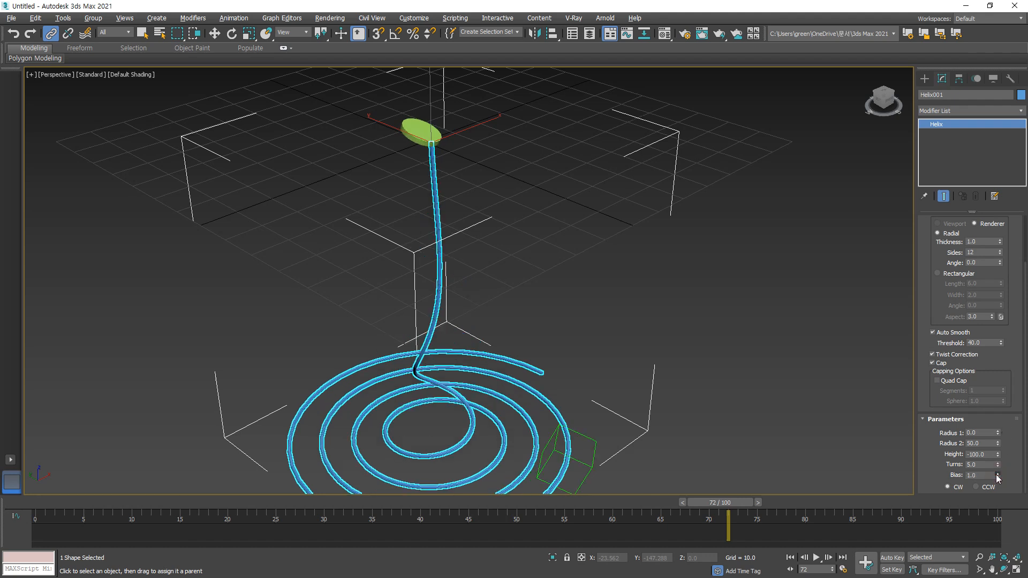
drag(710, 504, 37, 504)
click(816, 557)
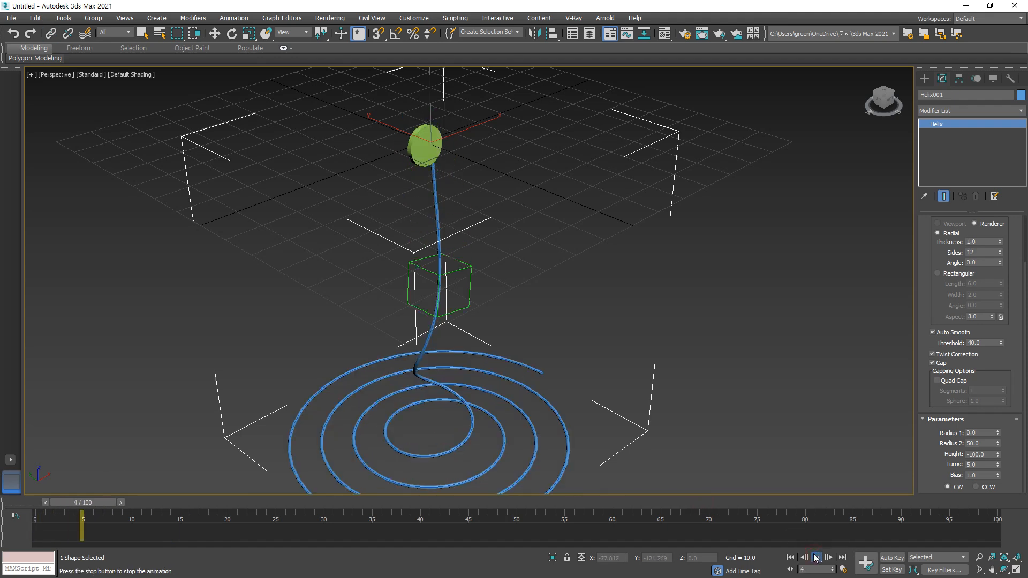
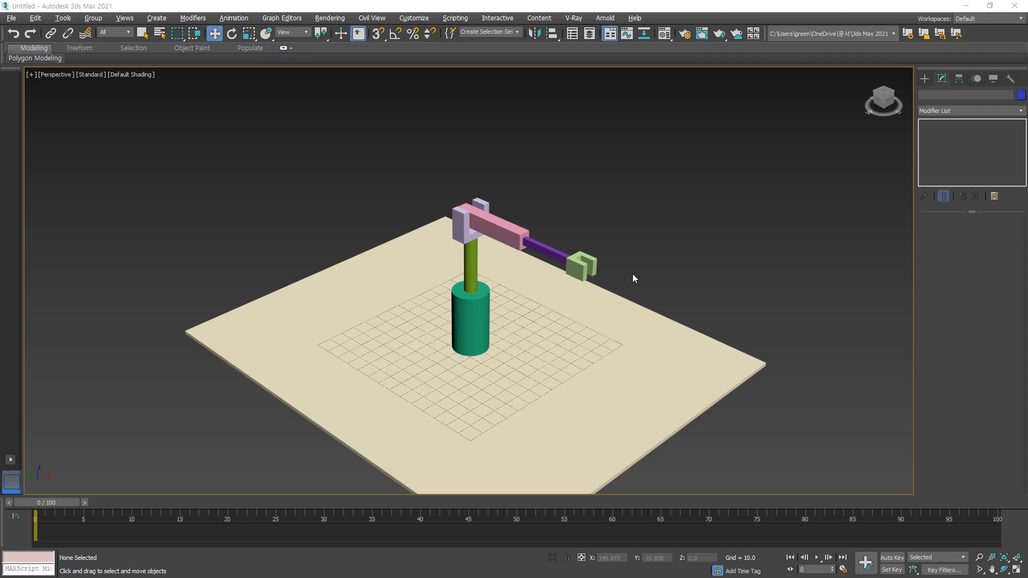
- Link the robot arm parts in a chain from the gripper through the arm segments, fork and column to the base cylinder and plate
mouse_move(610, 293)
mouse_down()
mouse_move(585, 240)
mouse_move(595, 293)
mouse_up()
key(Escape)
click(51, 33)
scroll(558, 229, up, 3)
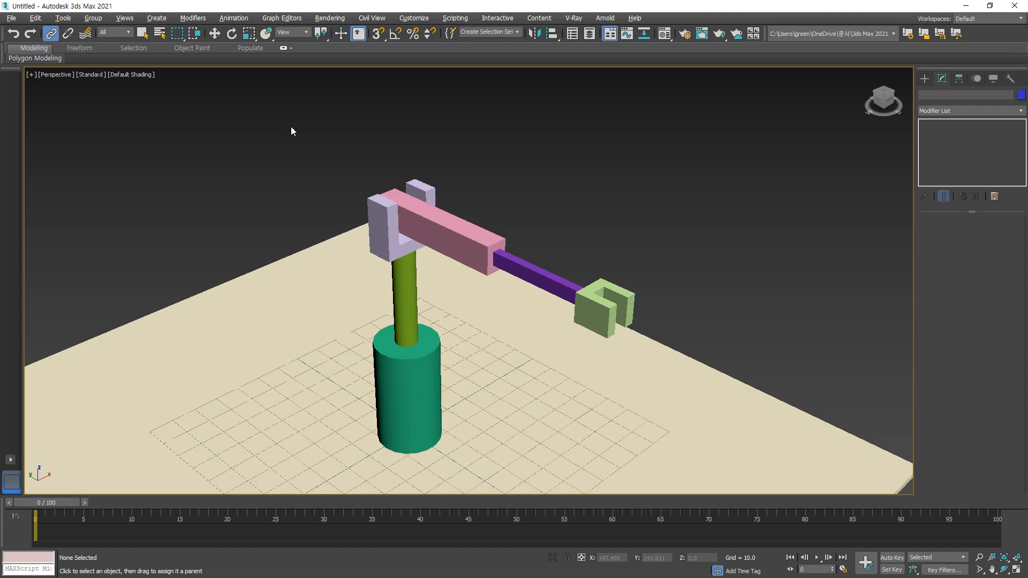
drag(596, 308, 528, 383)
click(384, 231)
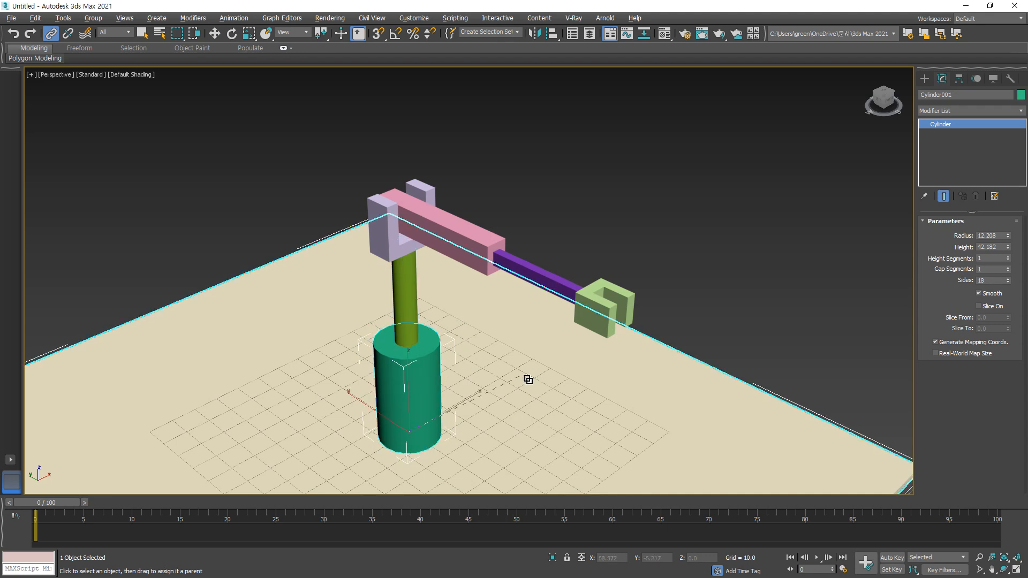
scroll(492, 360, down, 10)
middle_drag(489, 360, 473, 313)
scroll(472, 312, up, 8)
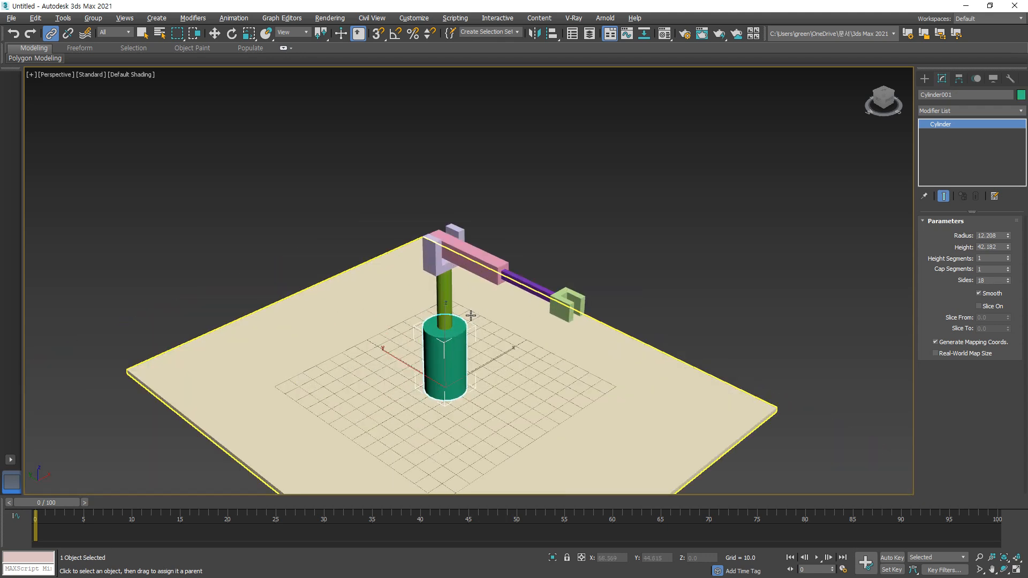
click(35, 58)
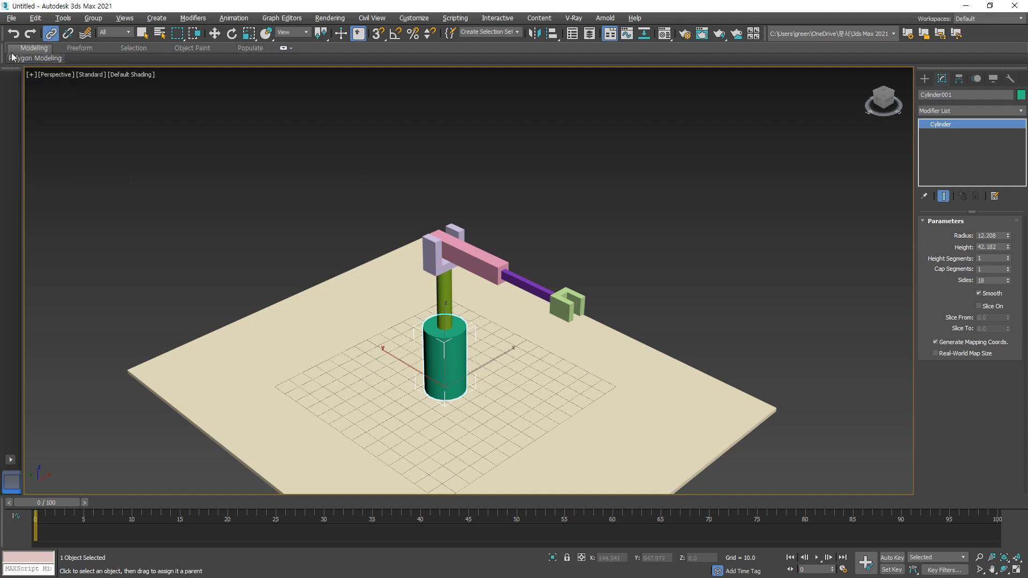
- Move the base plate to test the links of the whole arm, and undo the last move
click(143, 36)
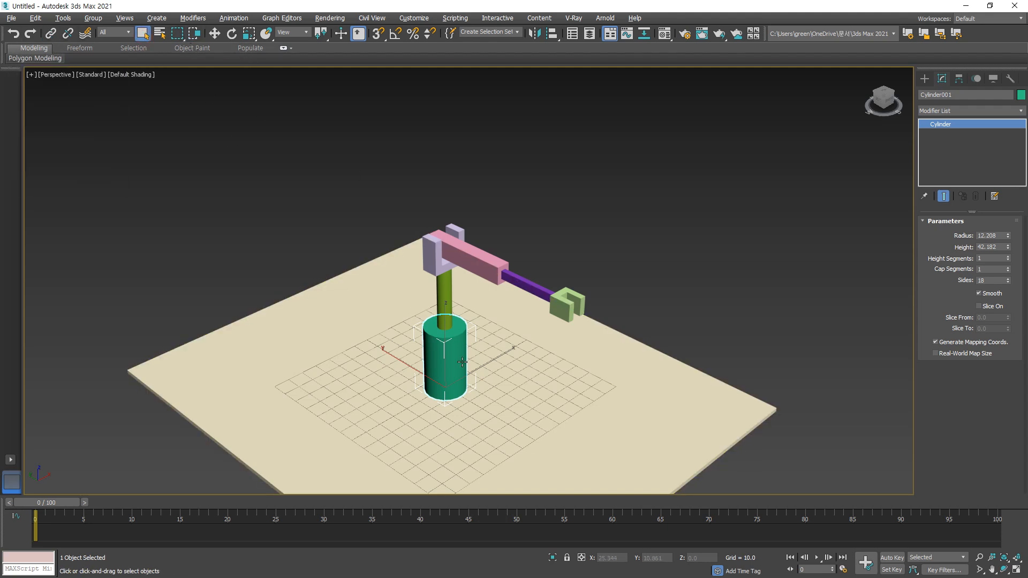
click(287, 328)
key(w)
mouse_move(328, 351)
mouse_down()
mouse_move(293, 301)
mouse_move(317, 349)
mouse_up()
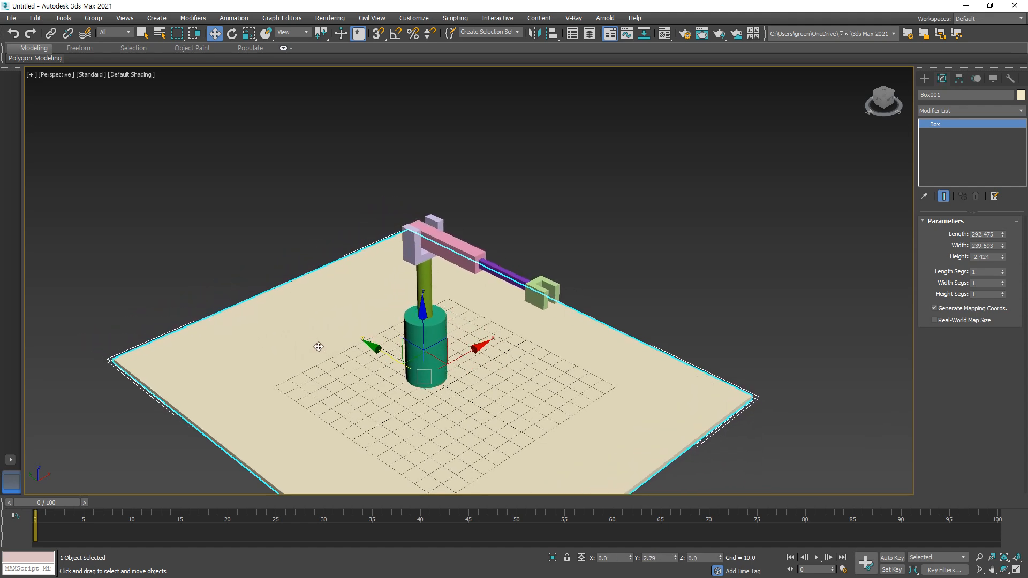
drag(424, 339, 417, 314)
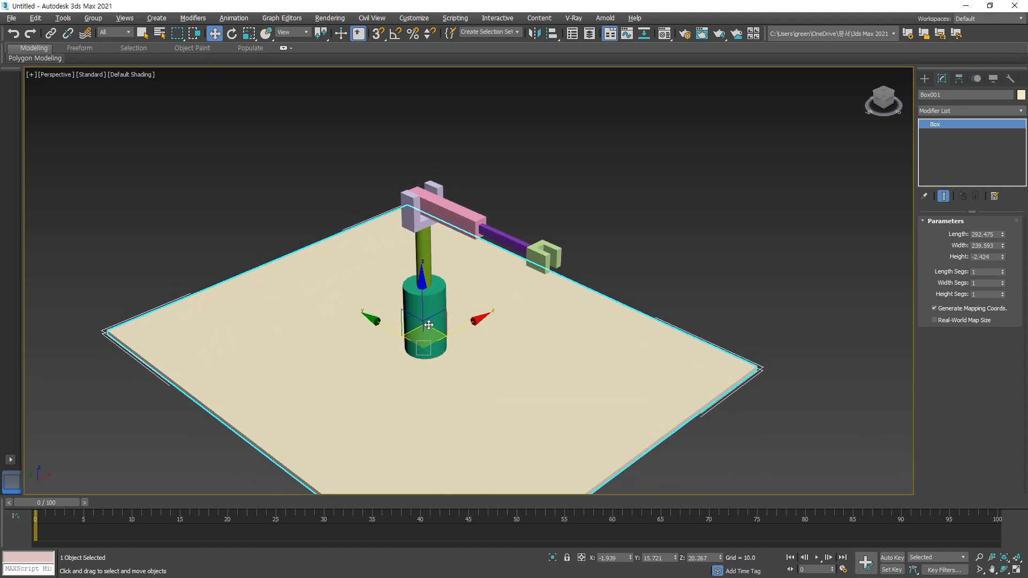
key(ctrl+z)
- Test the links by moving the teal base cylinder, the olive column and the fork bracket in turn, undoing each move
click(440, 321)
drag(445, 355, 422, 286)
key(ctrl+z)
click(422, 281)
key(ctrl+z)
click(411, 245)
drag(413, 245, 420, 221)
key(ctrl+z)
- Test the links by moving the pink arm segment, the purple arm segment and the gripper in turn, undoing each move
drag(468, 255, 471, 232)
key(ctrl+z)
drag(497, 270, 498, 226)
key(ctrl+z)
click(546, 282)
drag(546, 282, 620, 227)
key(ctrl+z)
click(619, 227)
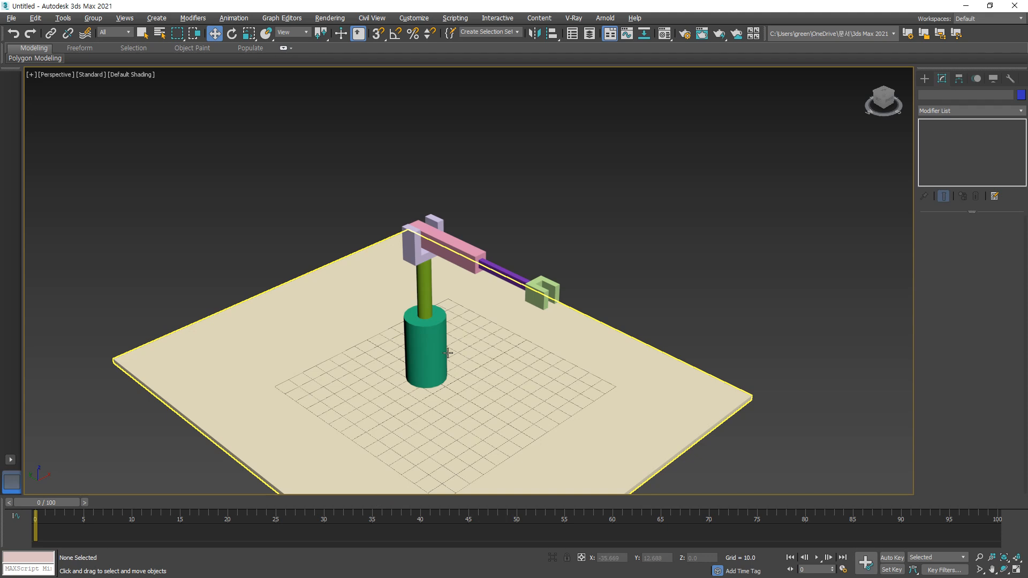
- Switch to the four-view layout, select the purple arm segment and turn on Affect Pivot Only for it
key(alt+w)
click(241, 259)
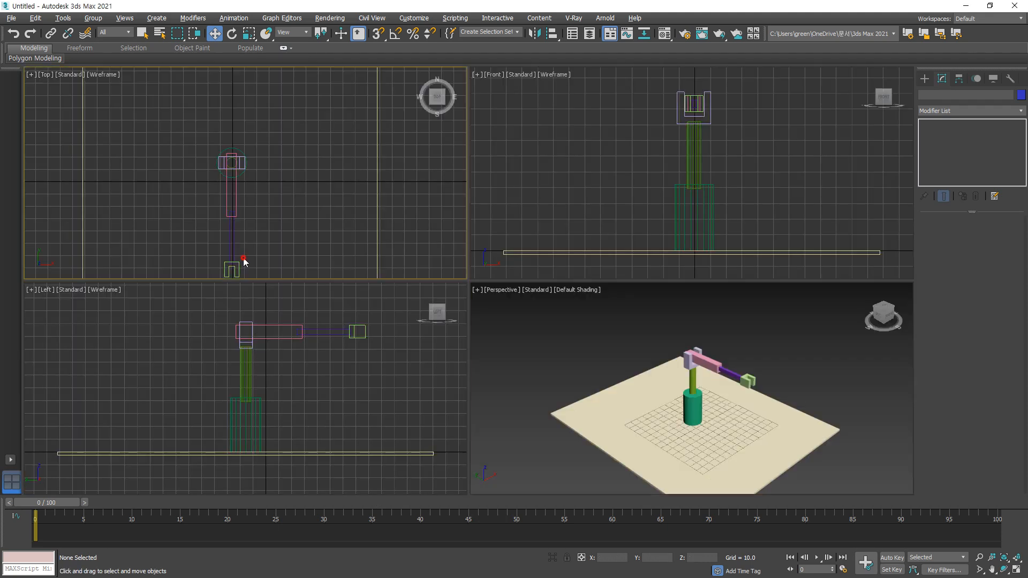
scroll(236, 267, up, 2)
click(231, 240)
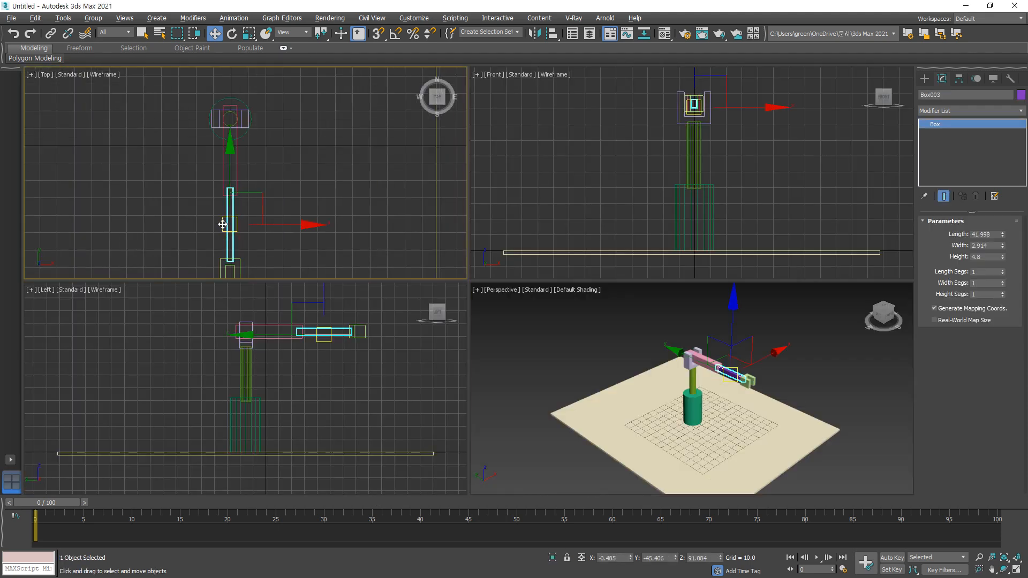
scroll(222, 224, up, 3)
mouse_move(213, 222)
mouse_down()
mouse_move(270, 226)
mouse_move(239, 265)
mouse_up()
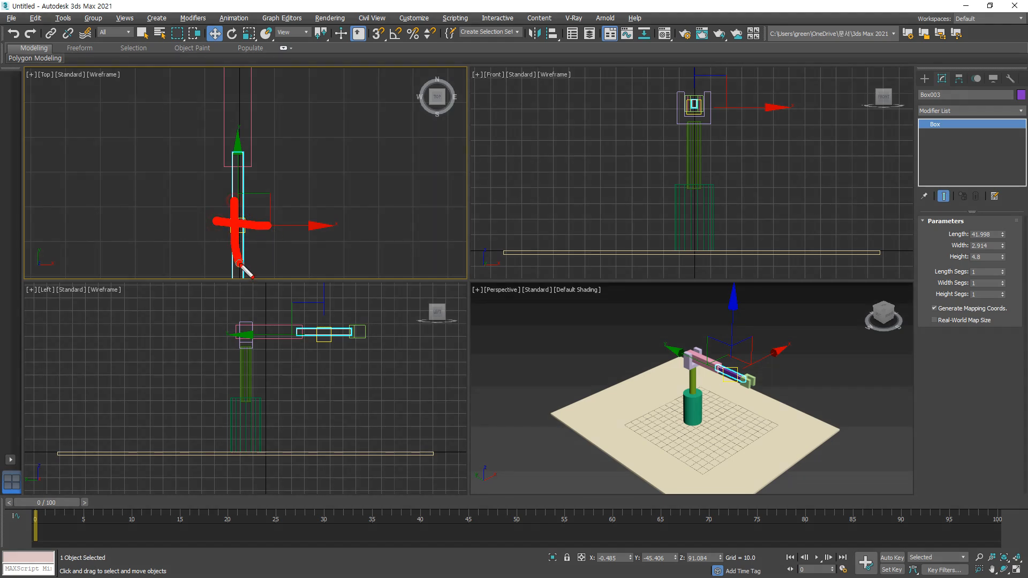
key(Escape)
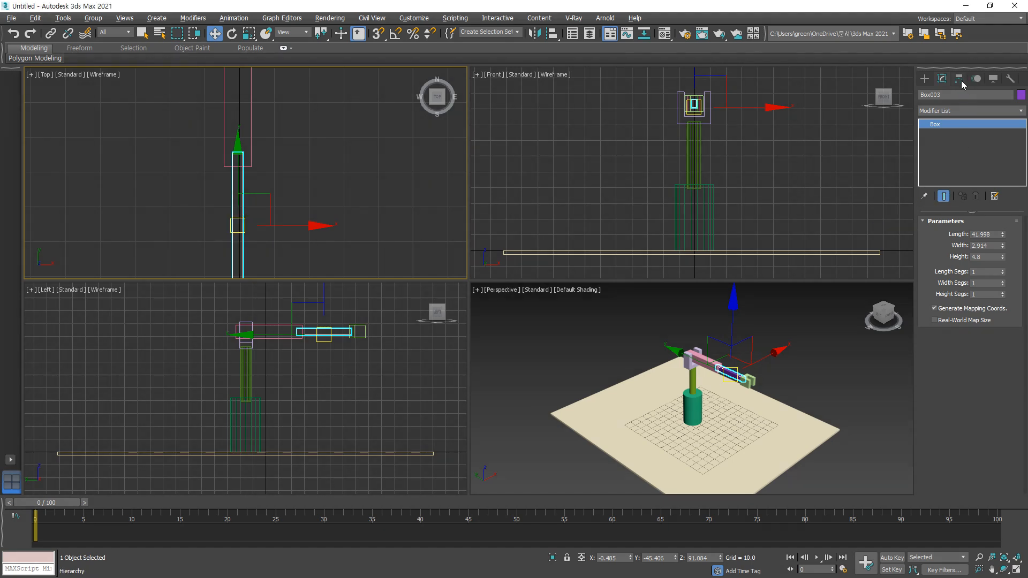
click(960, 79)
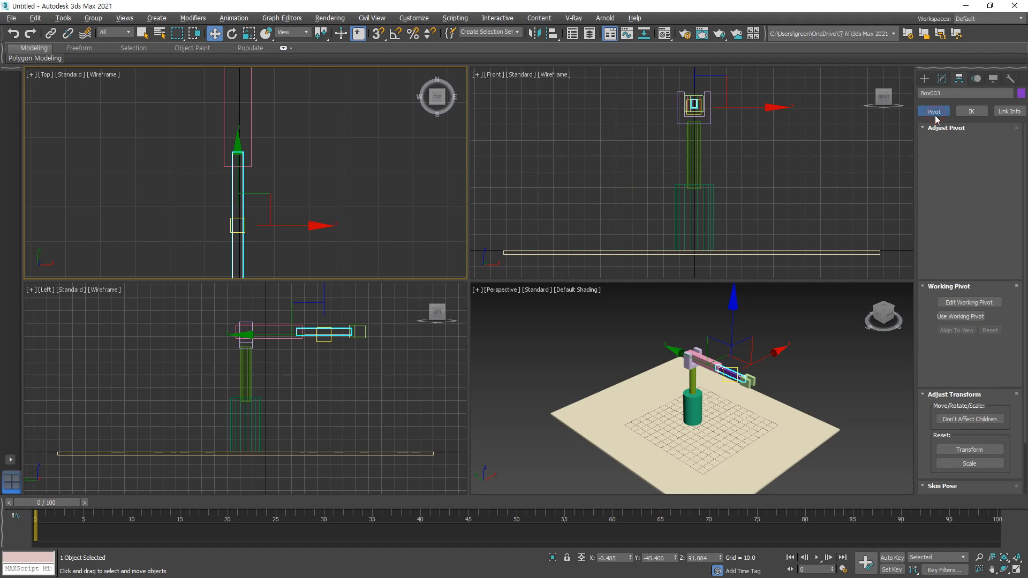
click(965, 152)
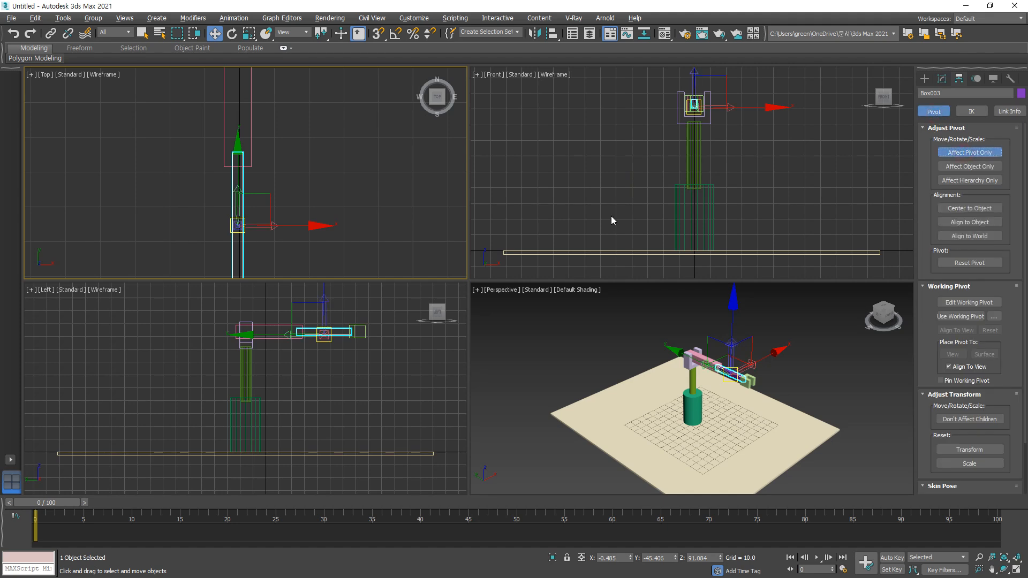
- Align the purple segment's pivot to its pink-arm end using Y Position, with current object Minimum and target object Center
click(553, 35)
click(240, 245)
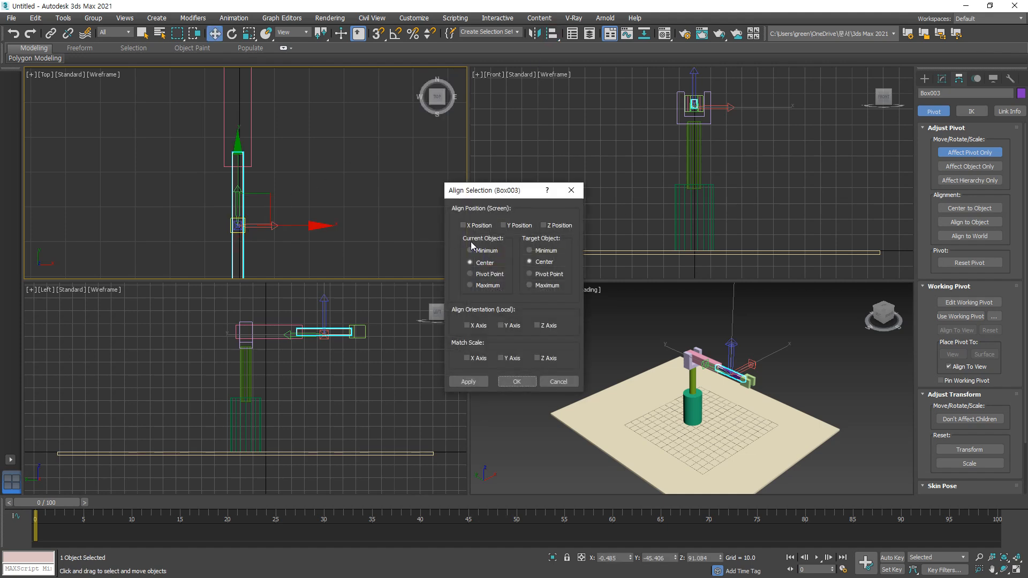
click(512, 225)
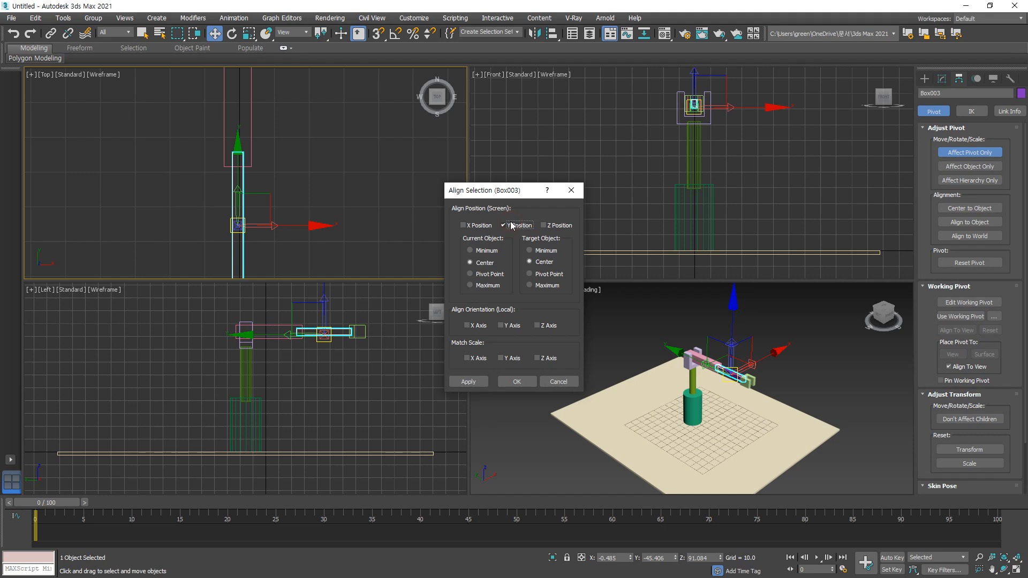
click(485, 251)
click(533, 250)
click(533, 262)
click(455, 381)
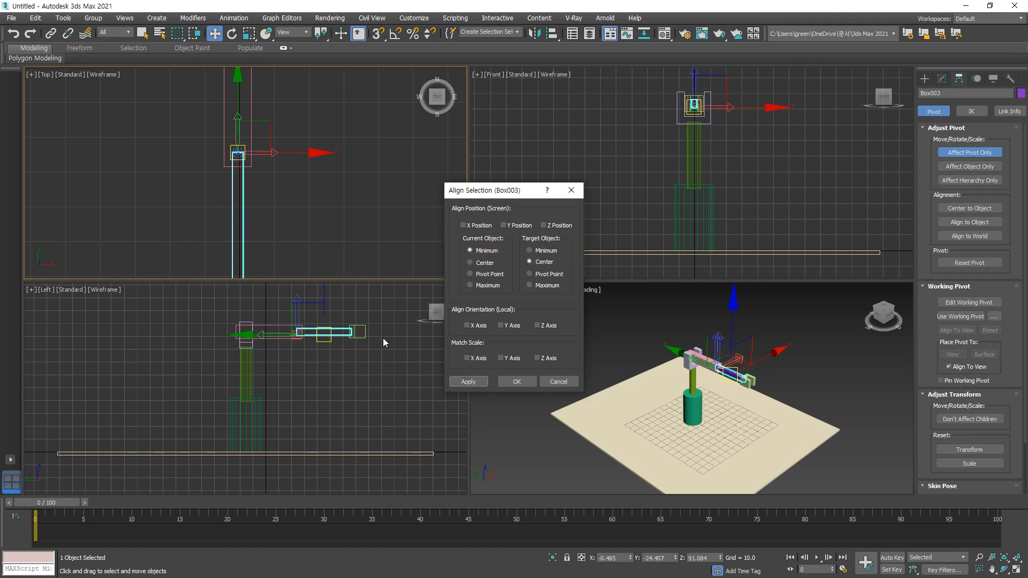
click(503, 383)
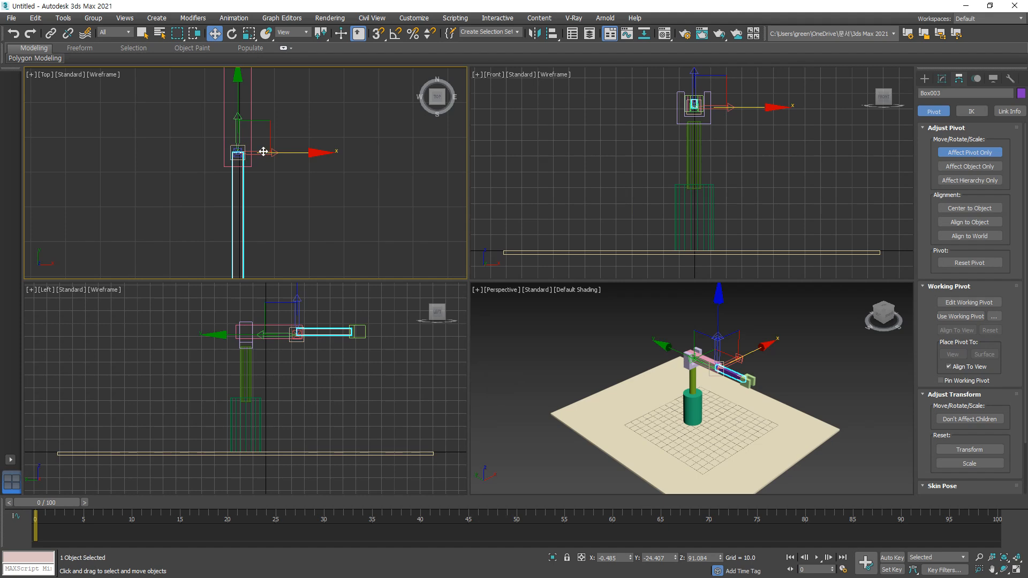
- Select the pink arm segment and move its pivot along Y to about 15.8, inside the fork bracket
click(255, 118)
middle_drag(255, 119, 256, 195)
click(255, 195)
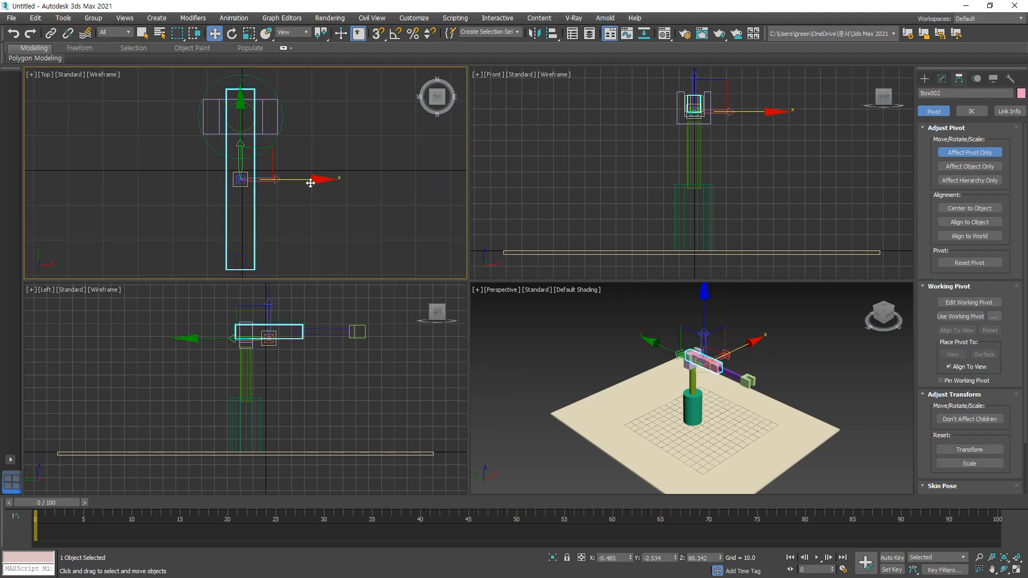
drag(239, 154, 244, 87)
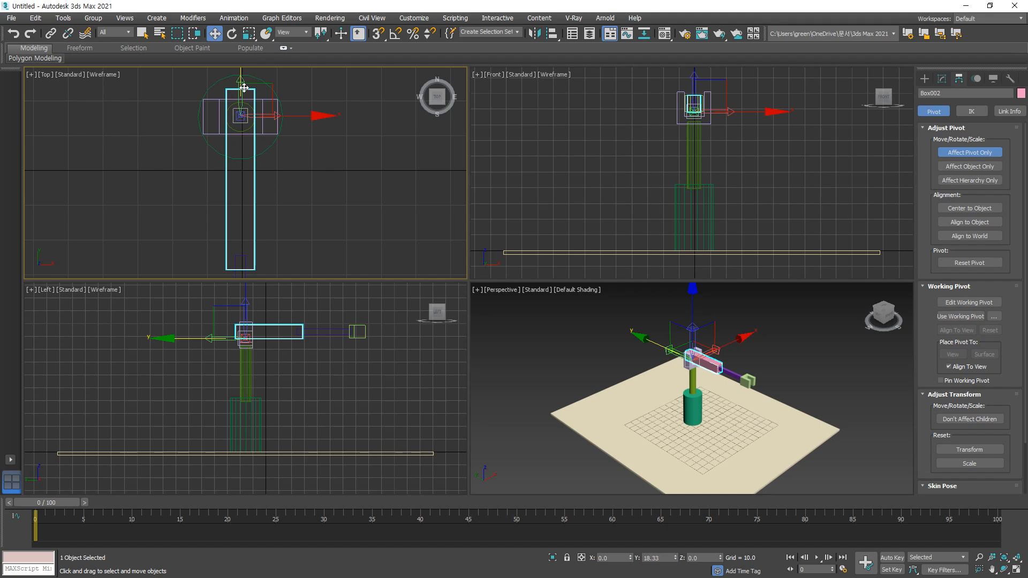
- Raise the pink arm segment's pivot to about Z 93.8, at the middle of the segment's height
scroll(244, 328, up, 8)
middle_drag(269, 343, 268, 356)
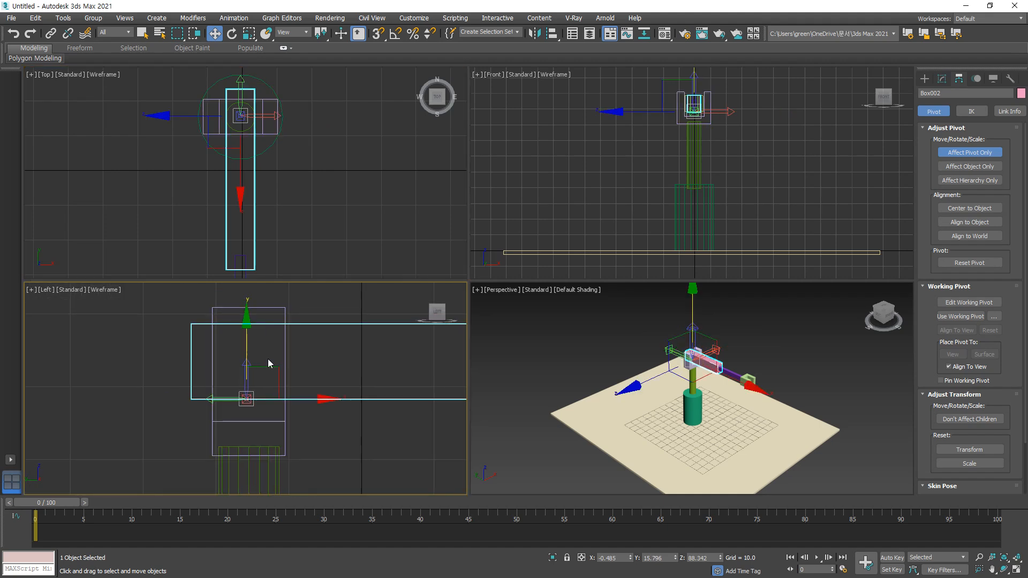
key(ctrl+2)
mouse_move(238, 356)
mouse_down()
mouse_move(254, 357)
mouse_move(244, 363)
mouse_up()
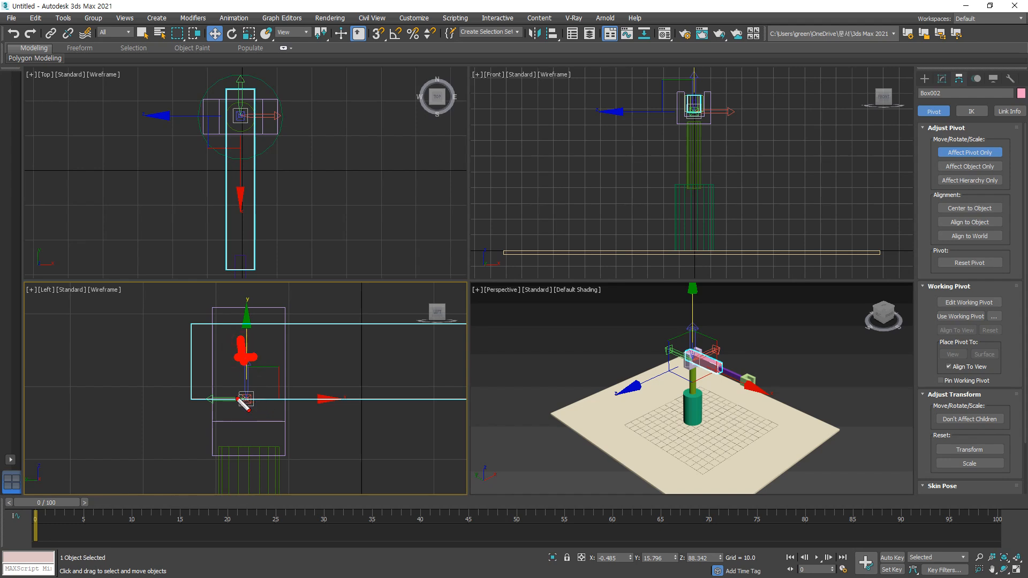
key(Escape)
drag(244, 358, 247, 316)
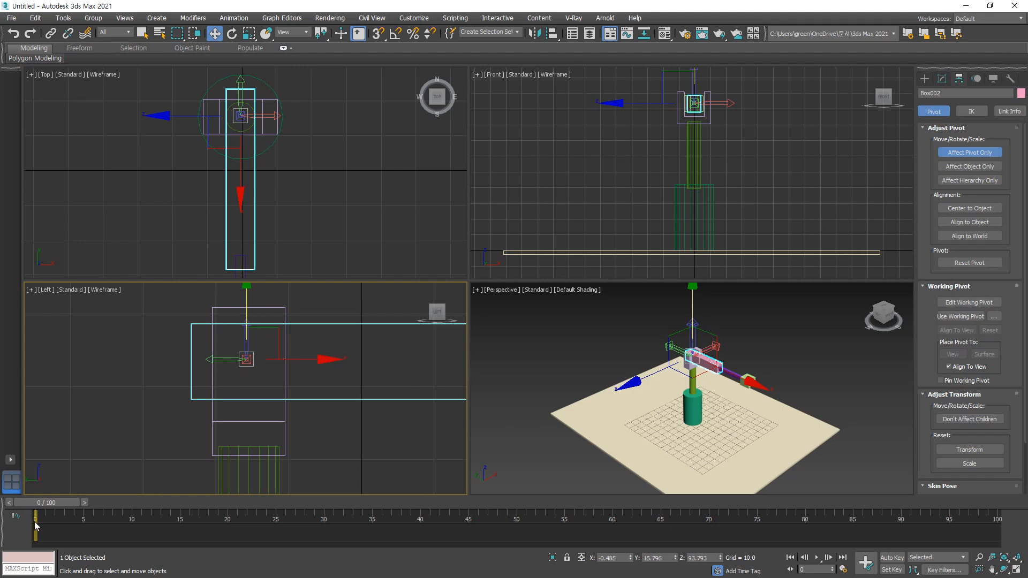
- Select the fork bracket and start aligning its pivot with the olive column as the target
click(284, 424)
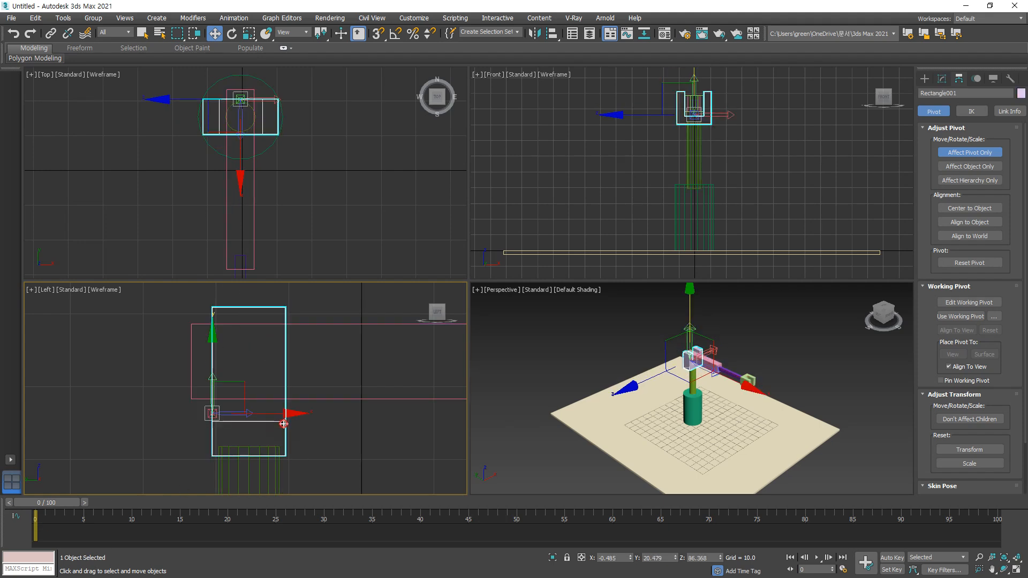
scroll(241, 92, up, 4)
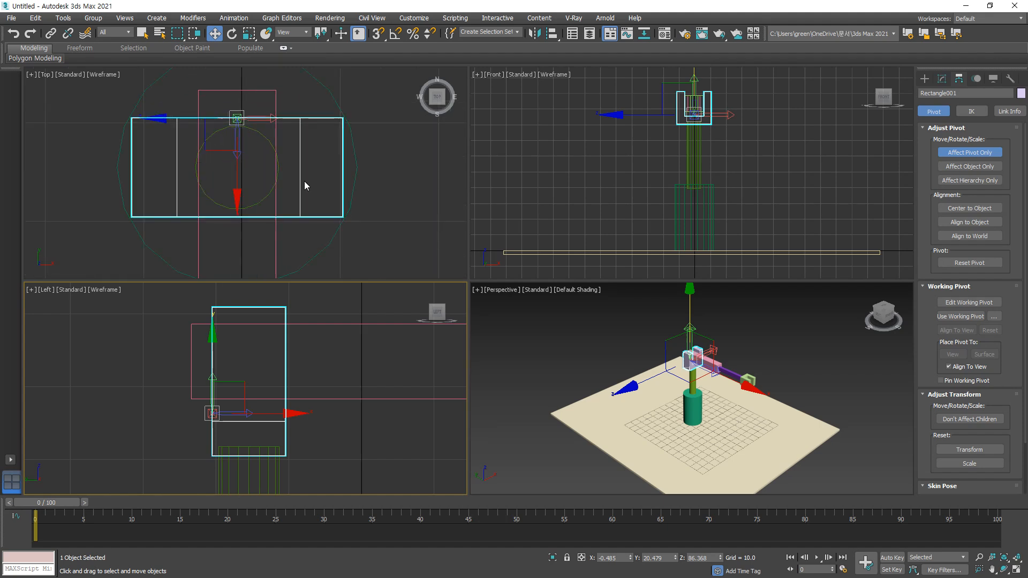
key(alt+a)
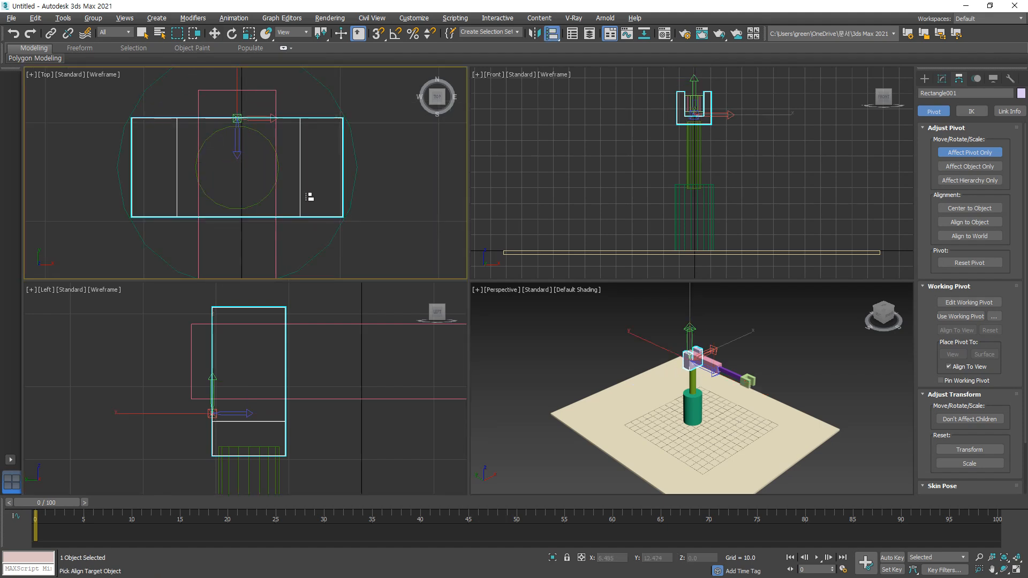
click(262, 199)
- Try current object Center against target Pivot Point, Maximum and Minimum for the fork bracket's pivot alignment
click(478, 262)
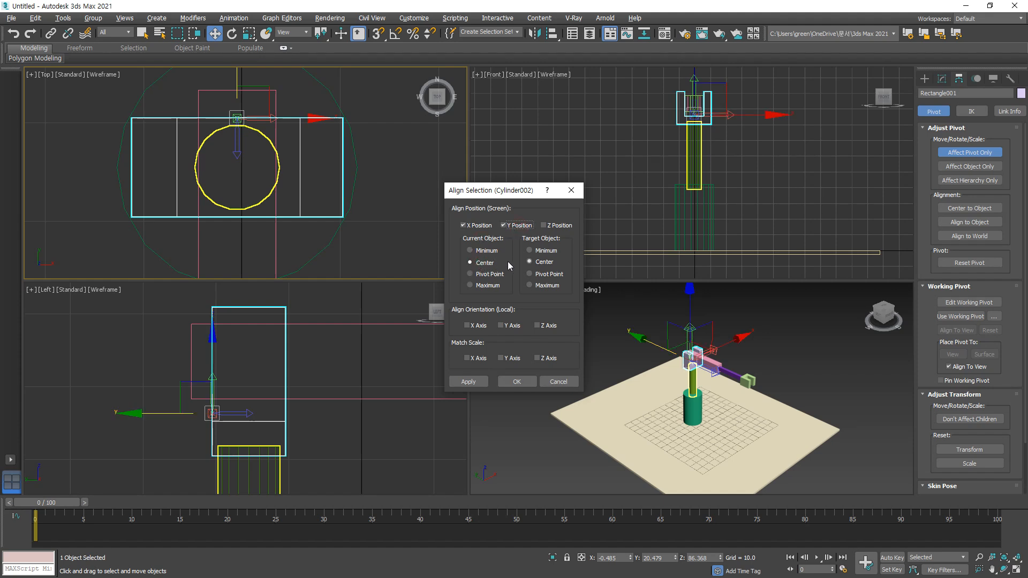
click(540, 275)
click(538, 287)
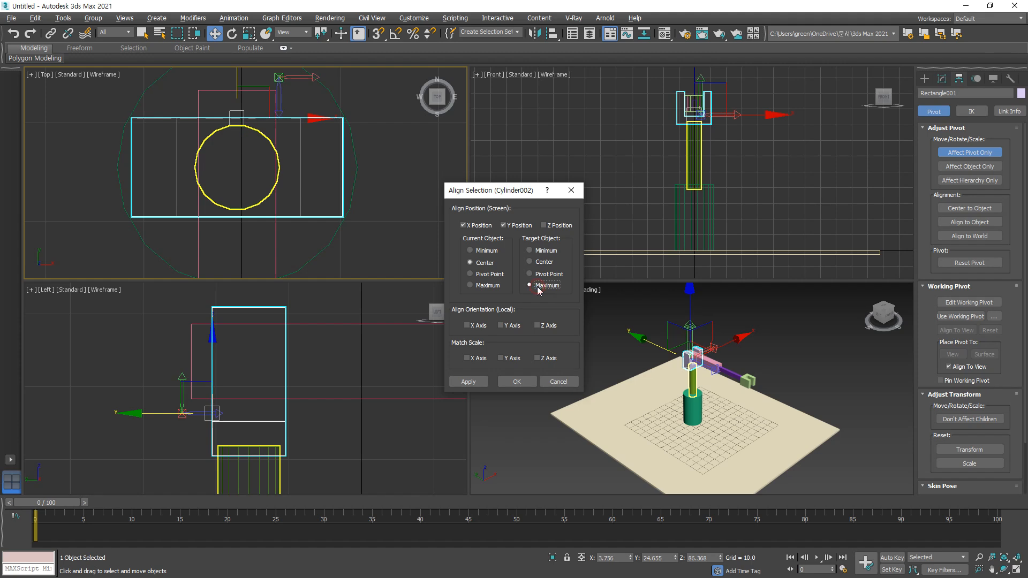
click(543, 256)
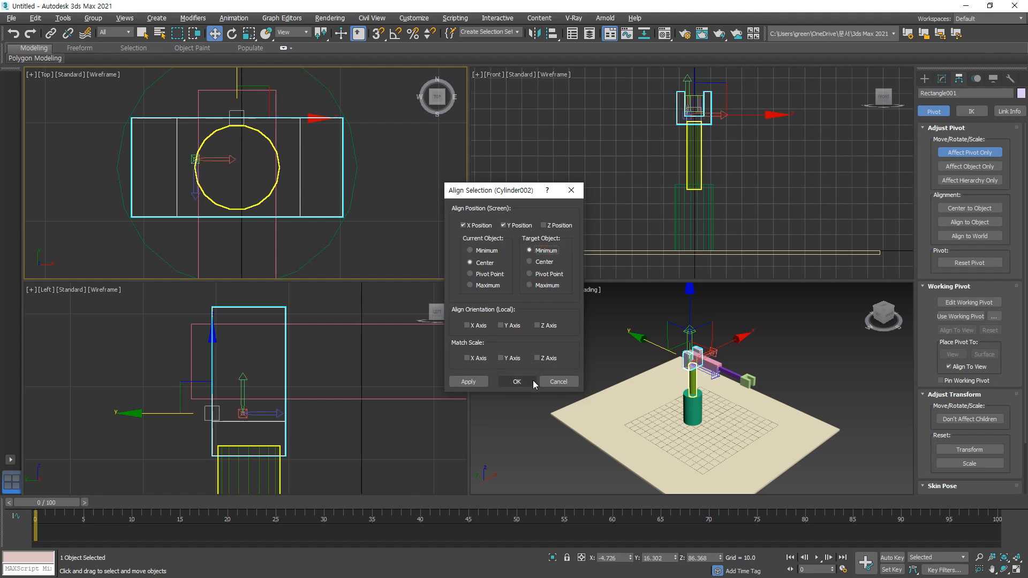
- Align the fork bracket's pivot to the olive column in X and Y Position, using current object Pivot Point and target object Center
click(534, 265)
click(486, 251)
click(486, 275)
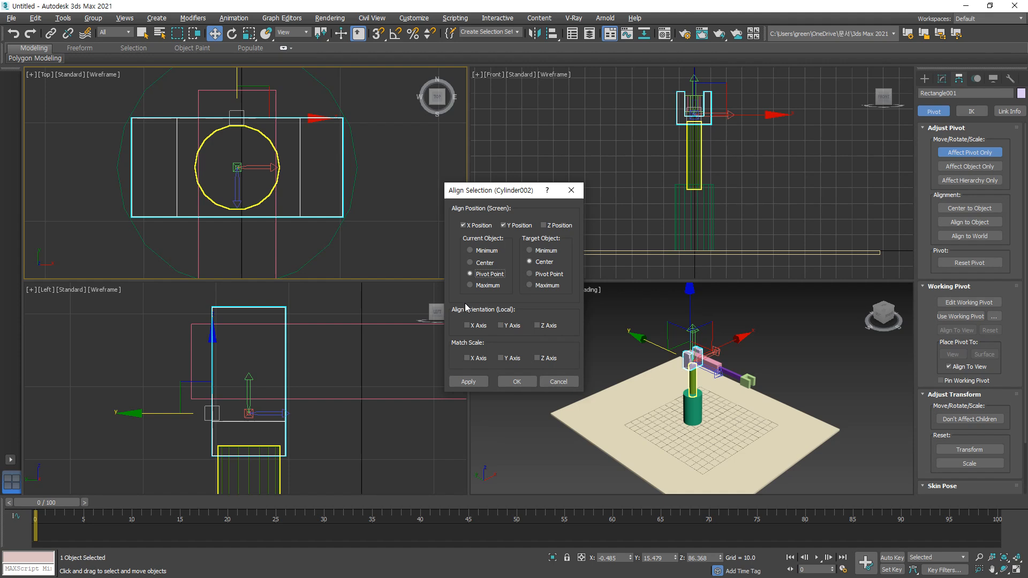
click(468, 381)
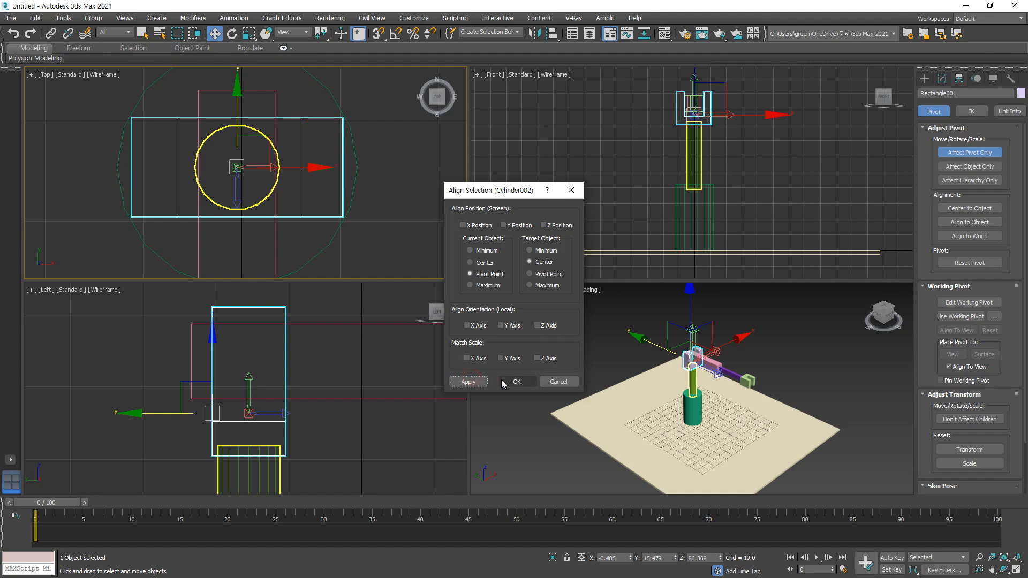
click(512, 382)
click(469, 381)
click(517, 381)
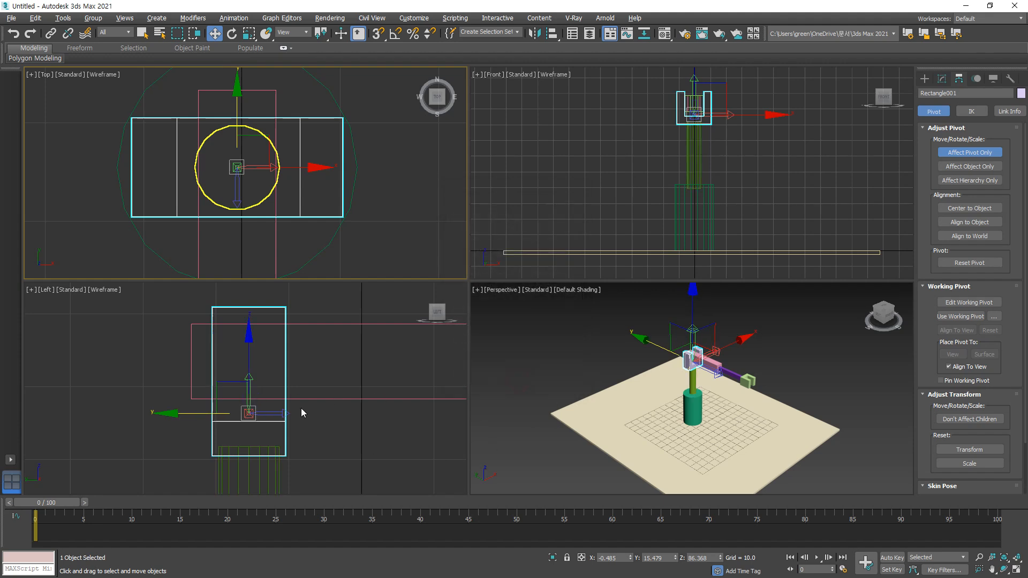
- Lower the fork bracket's pivot to about Z 81.4, near the bracket's base, and clear the selection
click(248, 361)
drag(248, 359, 252, 395)
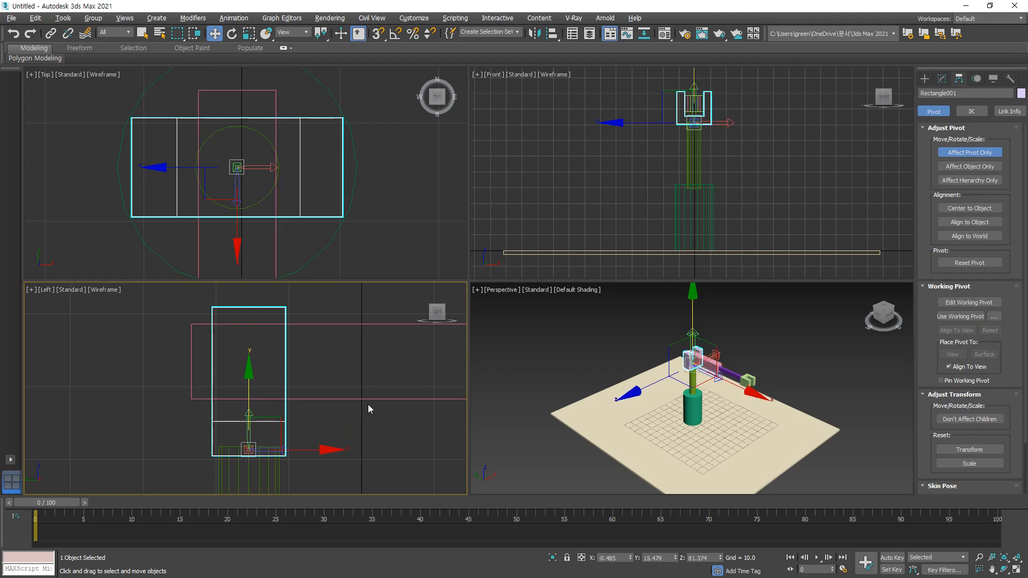
click(387, 426)
- Check the pivot positions of the olive column and the teal base cylinder
scroll(368, 413, down, 5)
middle_drag(364, 407, 275, 327)
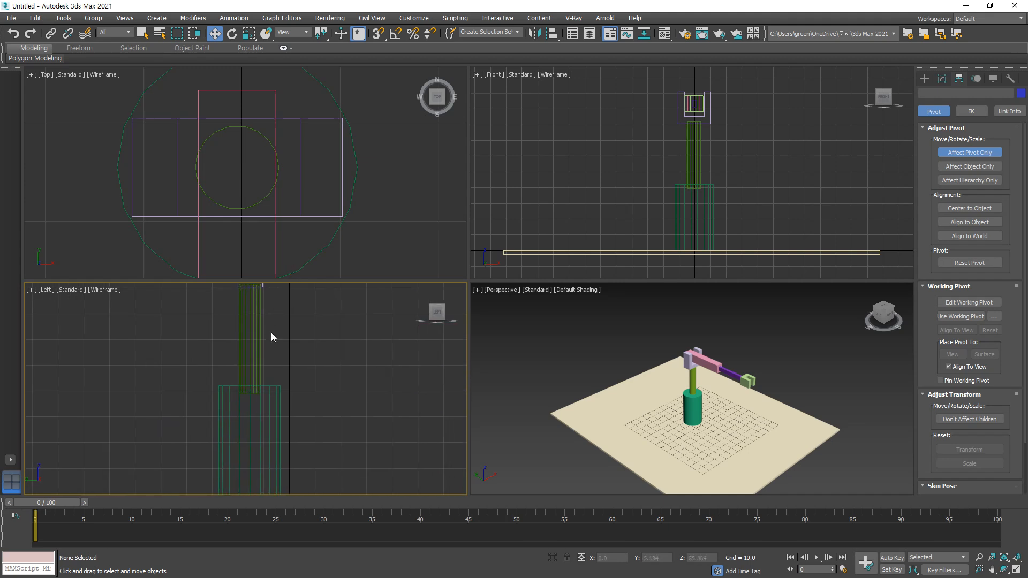
click(253, 344)
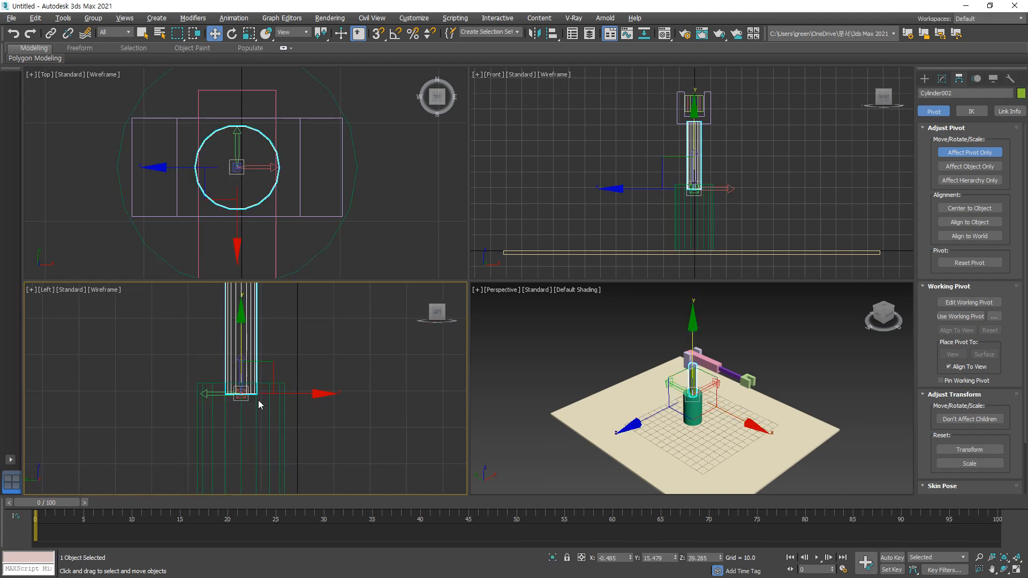
scroll(291, 403, down, 3)
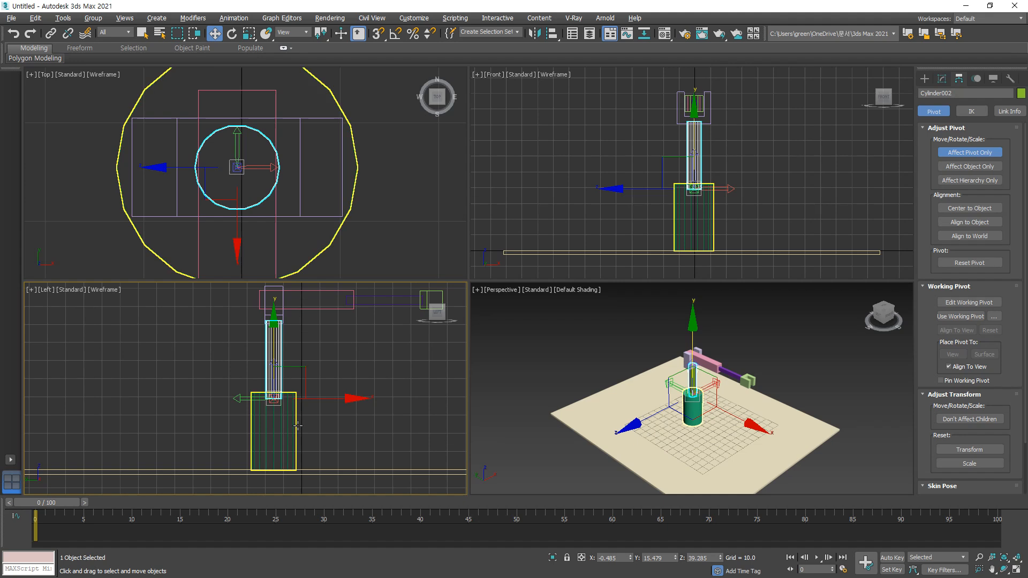
click(296, 424)
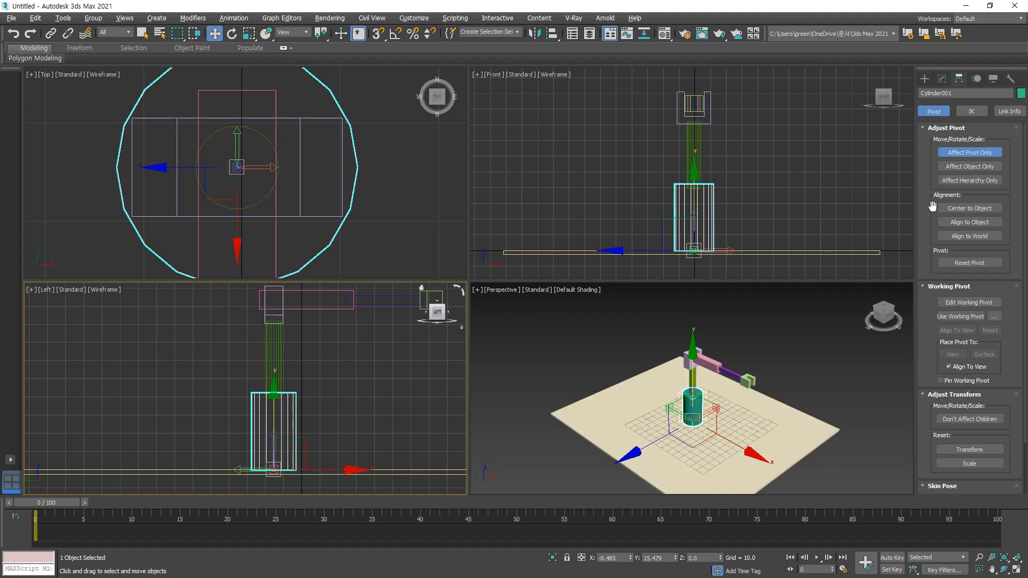
- Turn off Affect Pivot Only for the base cylinder and clear the selection
click(969, 153)
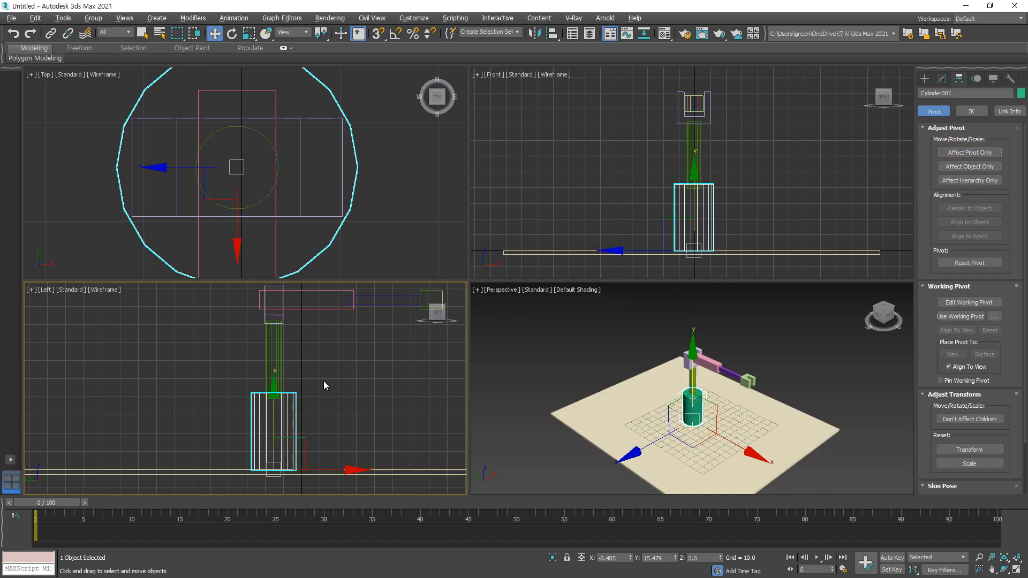
click(360, 382)
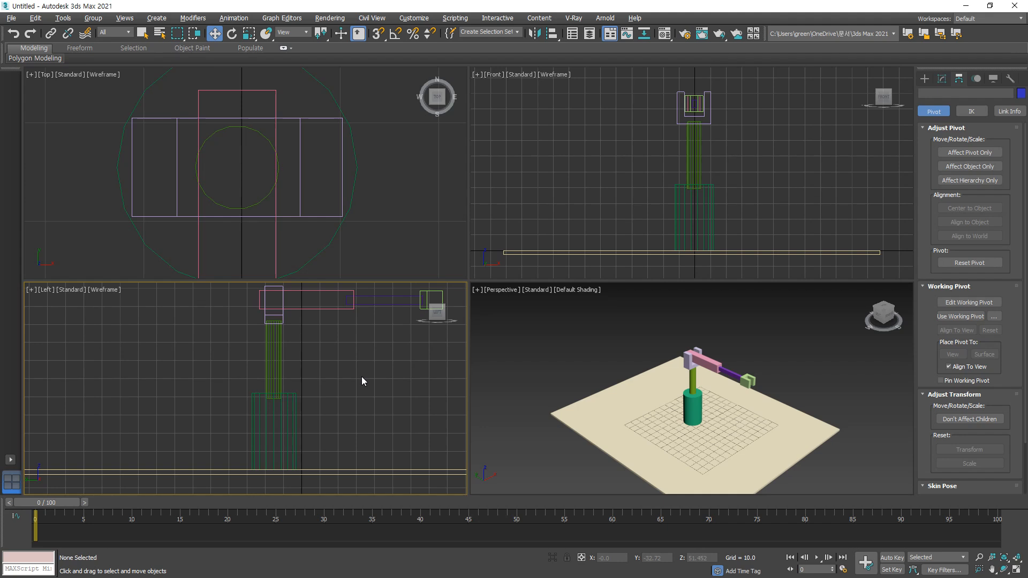
- Create a Dummy helper beside the robot arm in the top view and raise it to about Z 6.6 above the floor plate
click(925, 78)
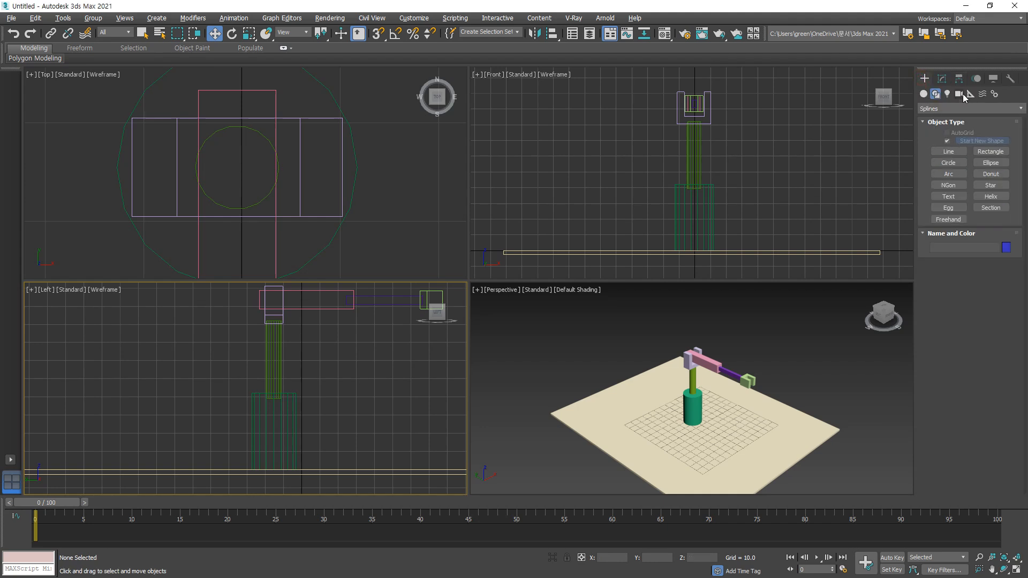
click(982, 94)
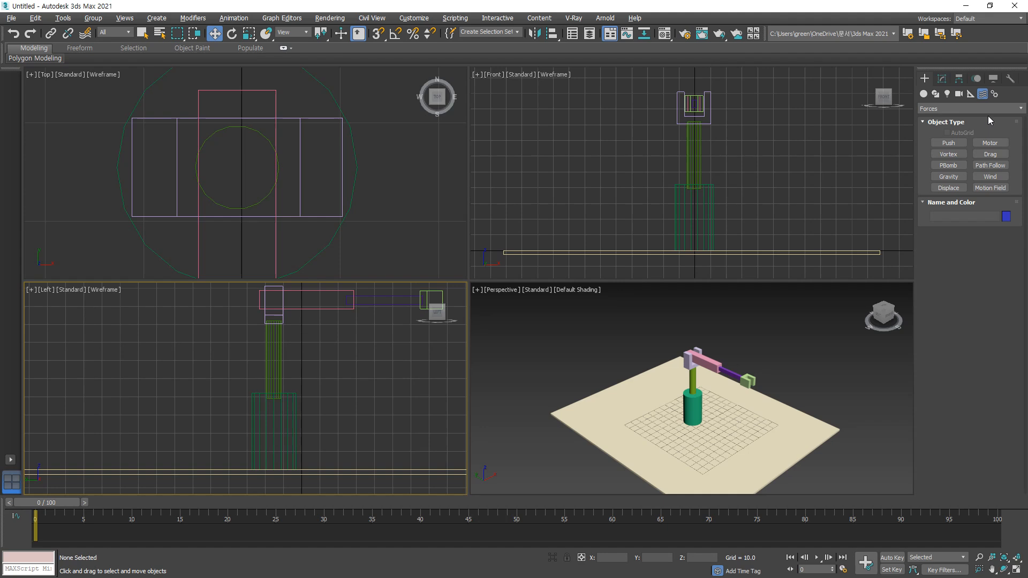
click(971, 94)
click(955, 143)
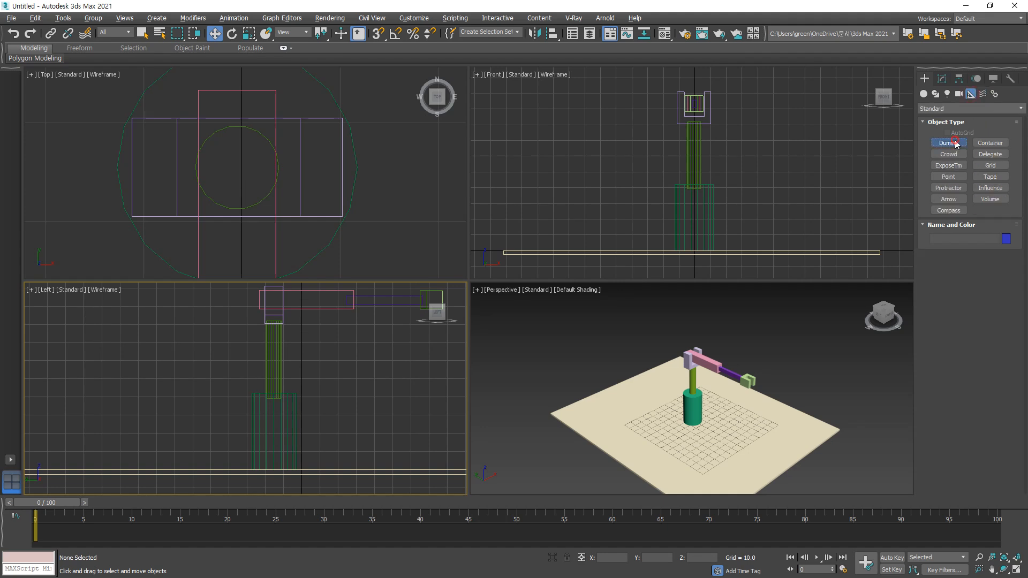
scroll(301, 154, down, 4)
scroll(291, 207, down, 6)
middle_drag(287, 191, 277, 113)
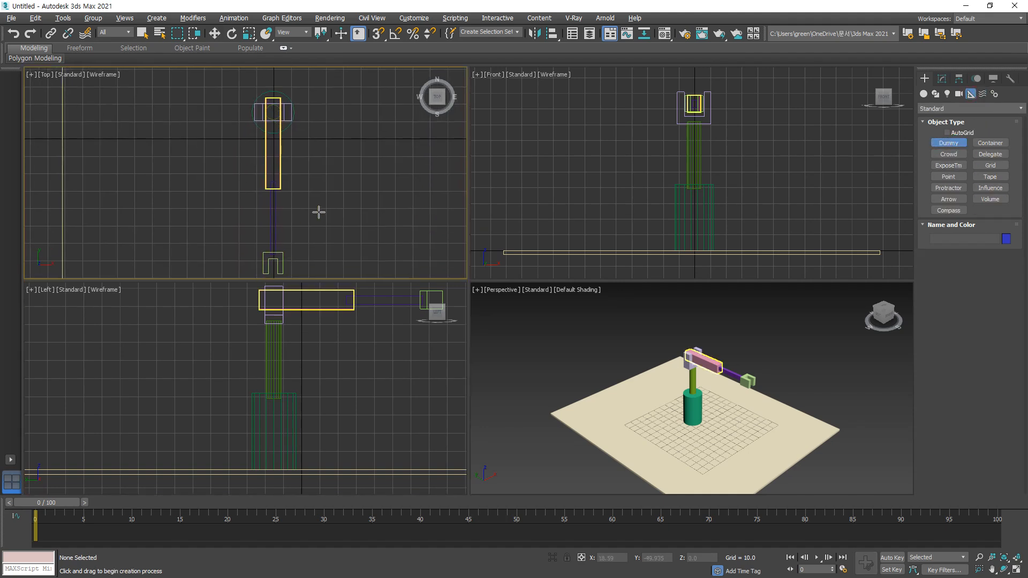
drag(387, 113, 387, 103)
right_click(386, 150)
right_click(759, 234)
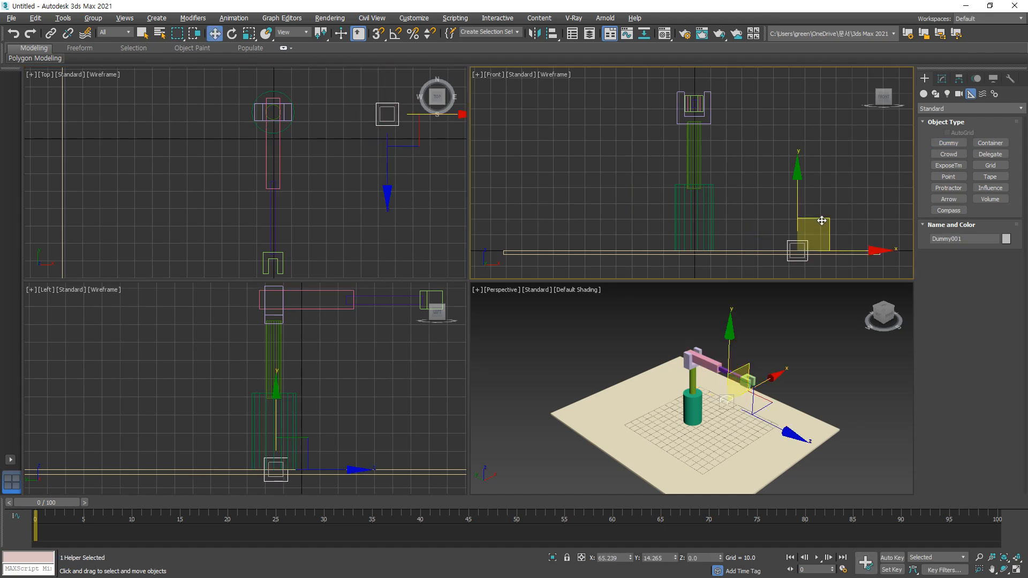
drag(821, 220, 830, 211)
mouse_move(405, 116)
mouse_down()
mouse_move(394, 141)
mouse_move(412, 119)
mouse_move(412, 165)
mouse_move(129, 119)
mouse_move(152, 125)
mouse_up()
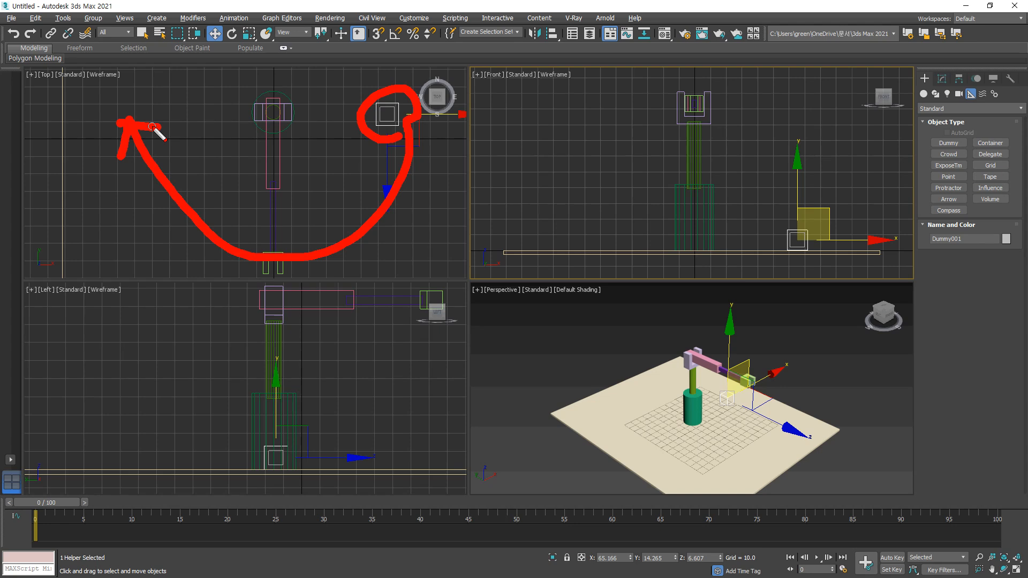
key(Escape)
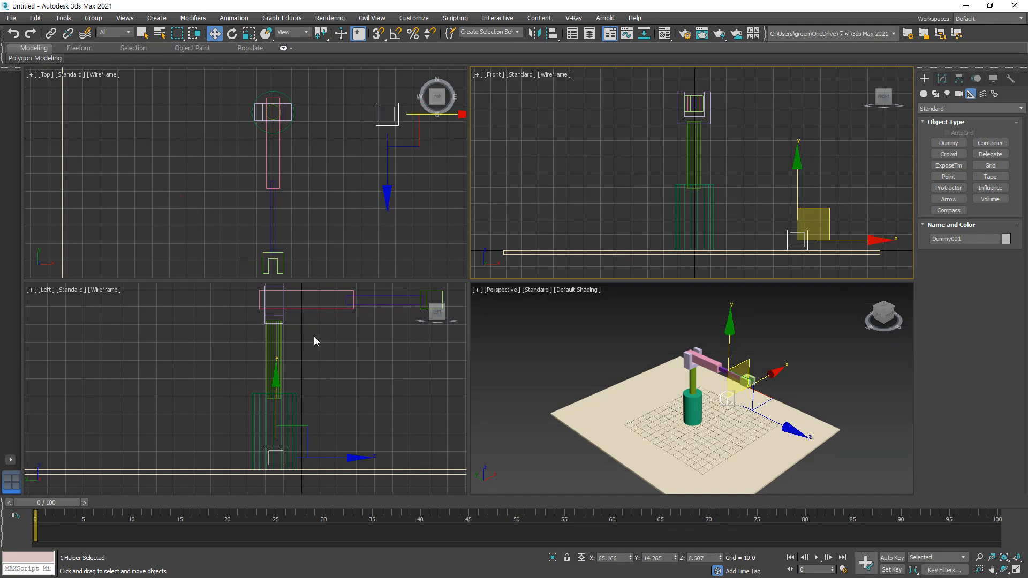
- Lower the green inner cylinder with its attached arm into the base to about Z 5.16
click(275, 362)
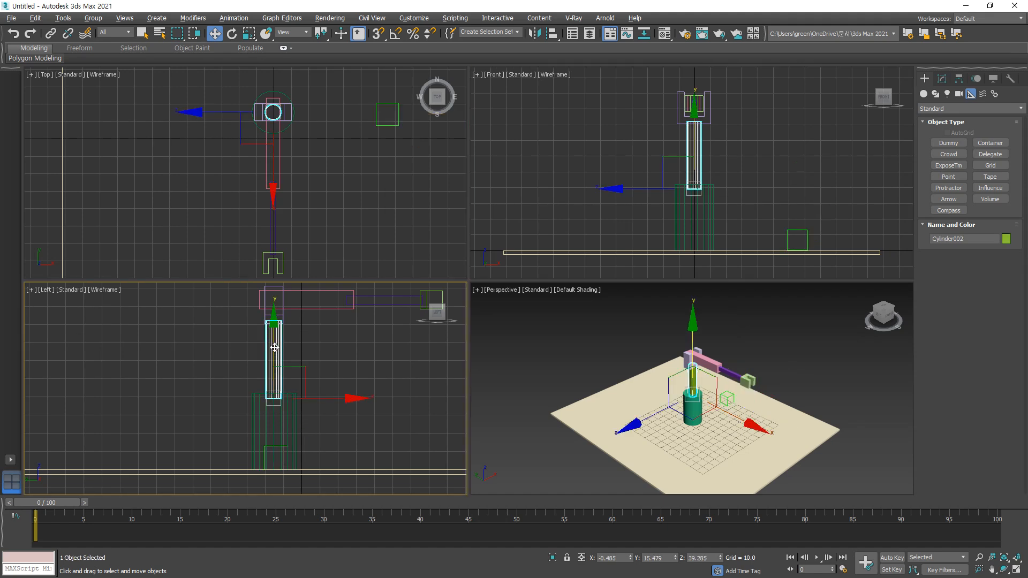
drag(275, 336, 281, 398)
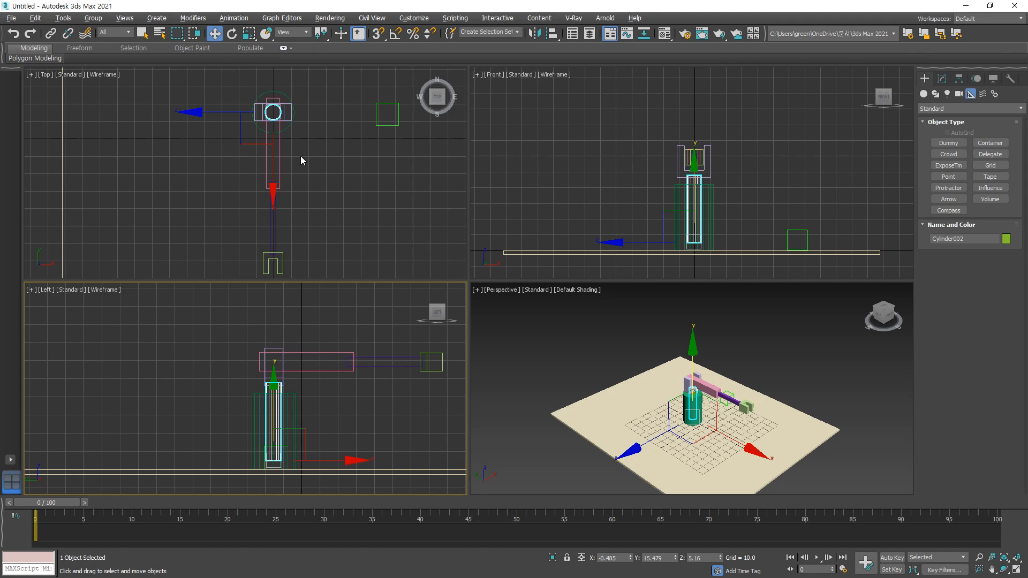
- With angle snap on, rotate the U-shaped bracket 90 degrees counterclockwise in the top view to point the arm toward the dummy
scroll(295, 148, up, 3)
click(292, 99)
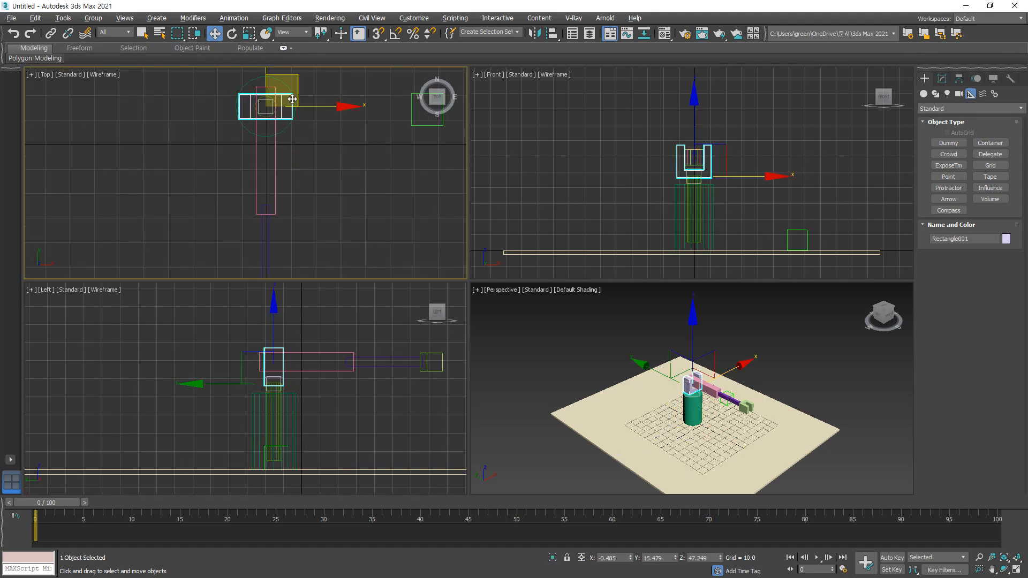
click(232, 34)
drag(333, 174, 352, 131)
right_click(365, 77)
key(a)
- Rotate the pink arm segment 20 degrees downward in the front view
scroll(751, 149, up, 4)
click(684, 146)
drag(664, 124, 660, 133)
scroll(673, 144, down, 3)
middle_drag(699, 173, 619, 151)
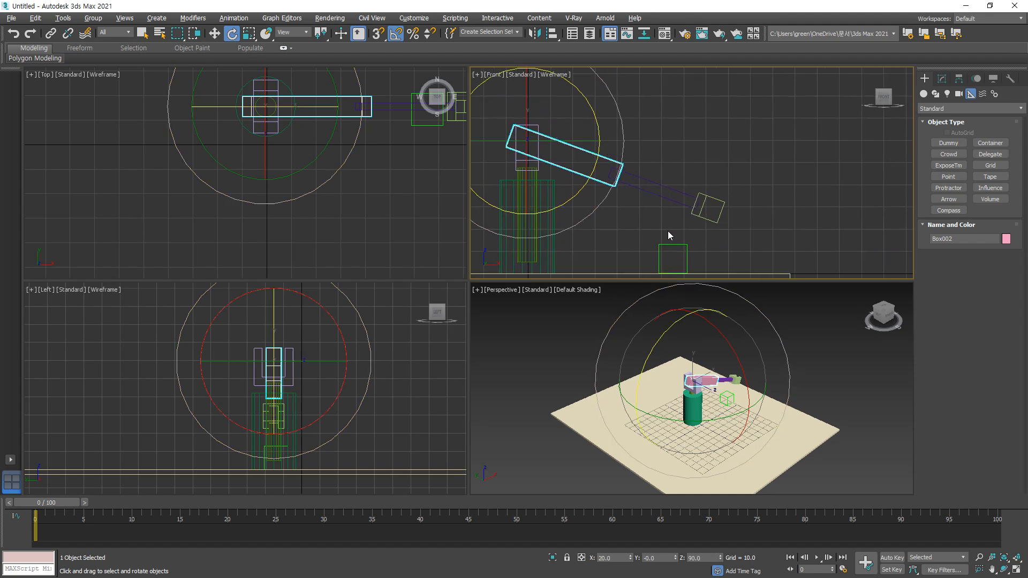
- Move the dummy up to the gripper at the arm's end, to about X 91, Z 25.3
click(686, 253)
right_click(704, 250)
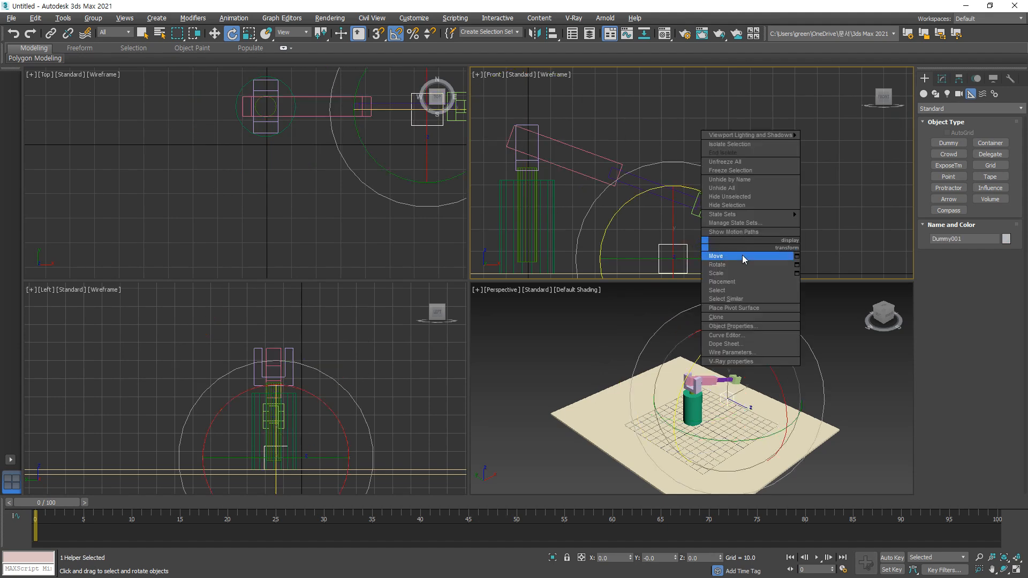
click(742, 256)
drag(704, 237, 762, 197)
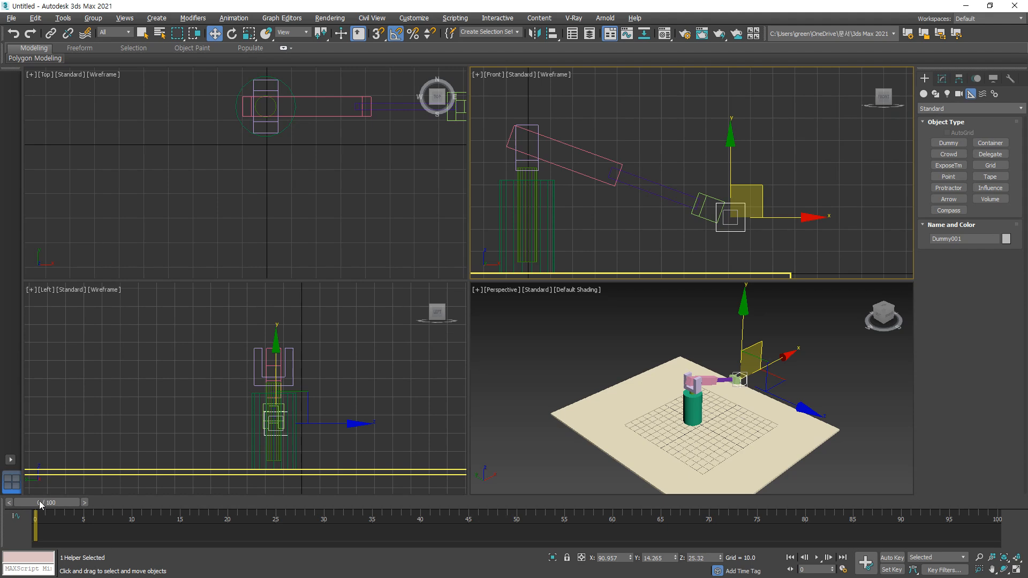
- Turn on Auto Key and raise the green inner cylinder to about Z 39.8 at frame 20
drag(41, 503, 91, 503)
drag(230, 504, 230, 504)
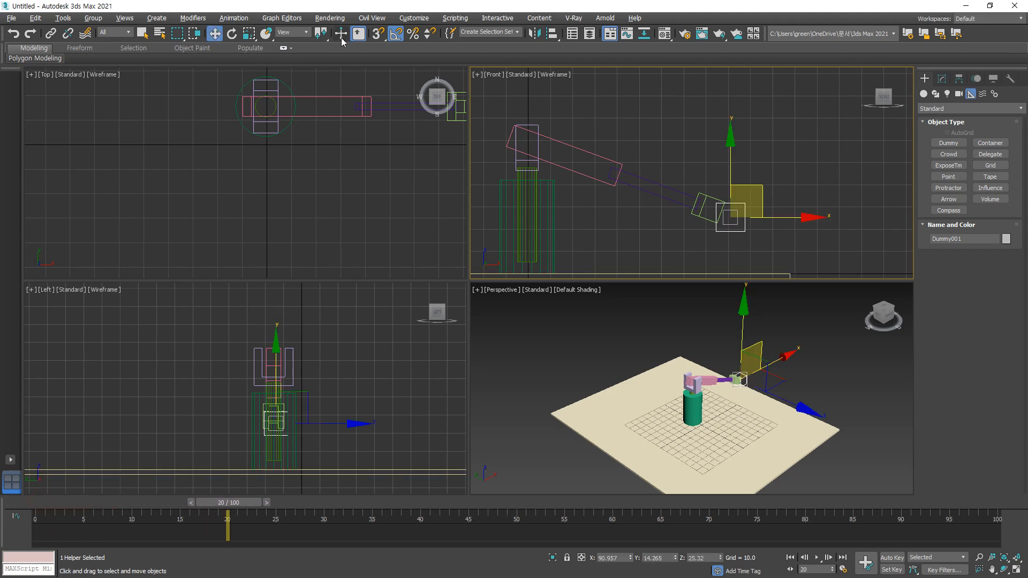
middle_click(882, 471)
key(n)
middle_drag(608, 184, 628, 228)
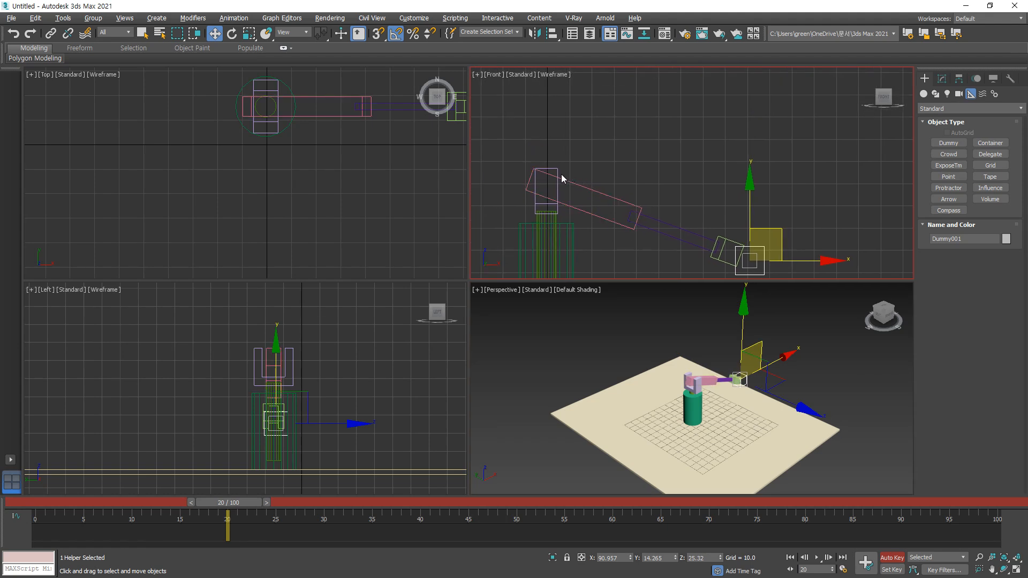
click(548, 220)
drag(548, 220, 559, 143)
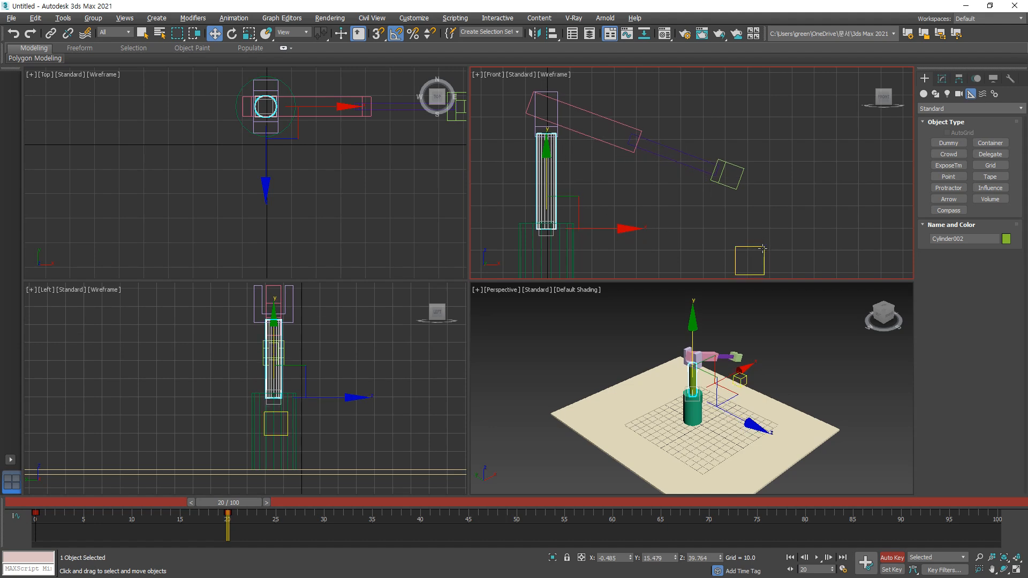
- Link the dummy to the gripper as its parent with Select and Link
key(alt+a)
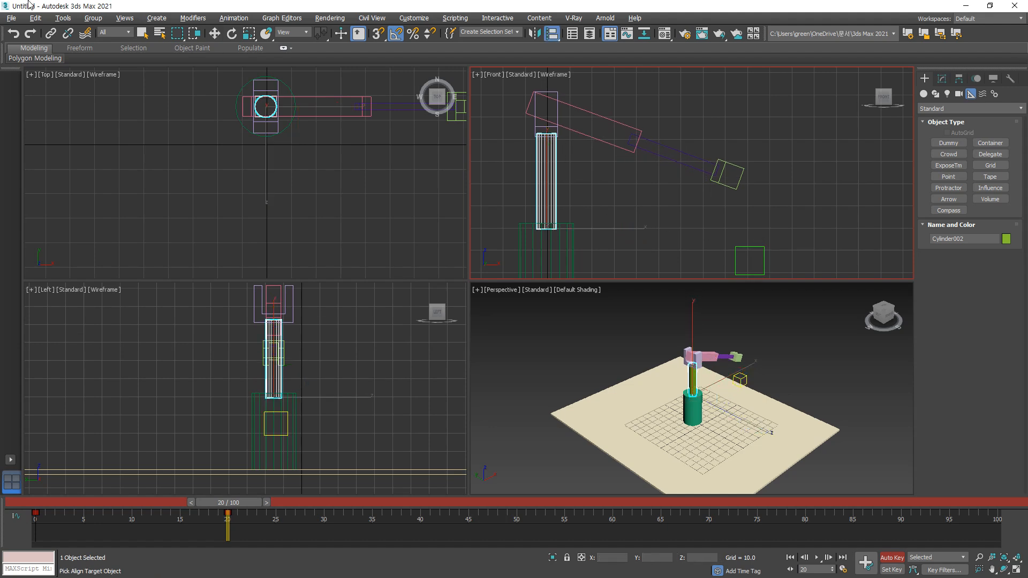
click(51, 33)
click(740, 246)
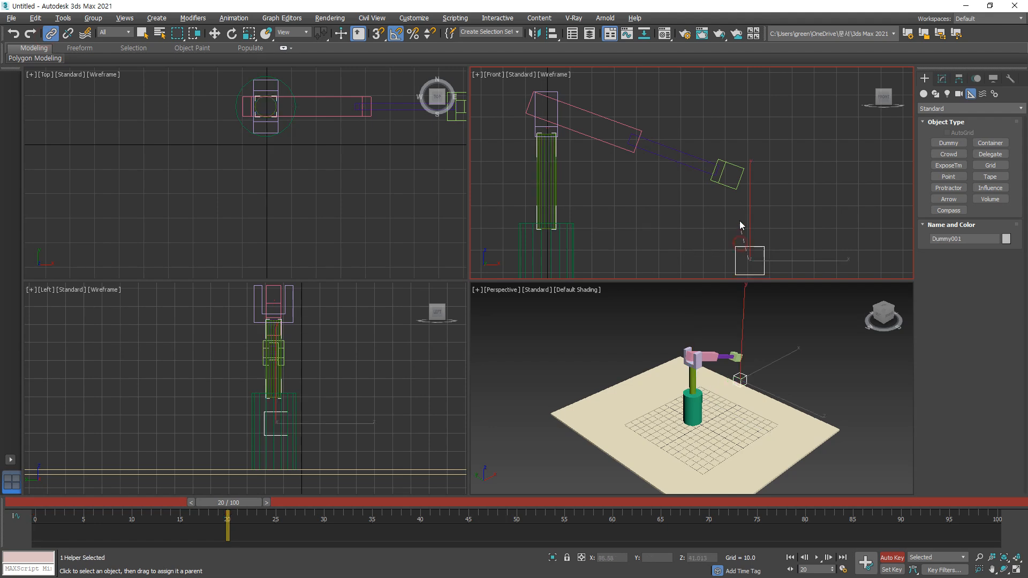
drag(733, 194, 726, 185)
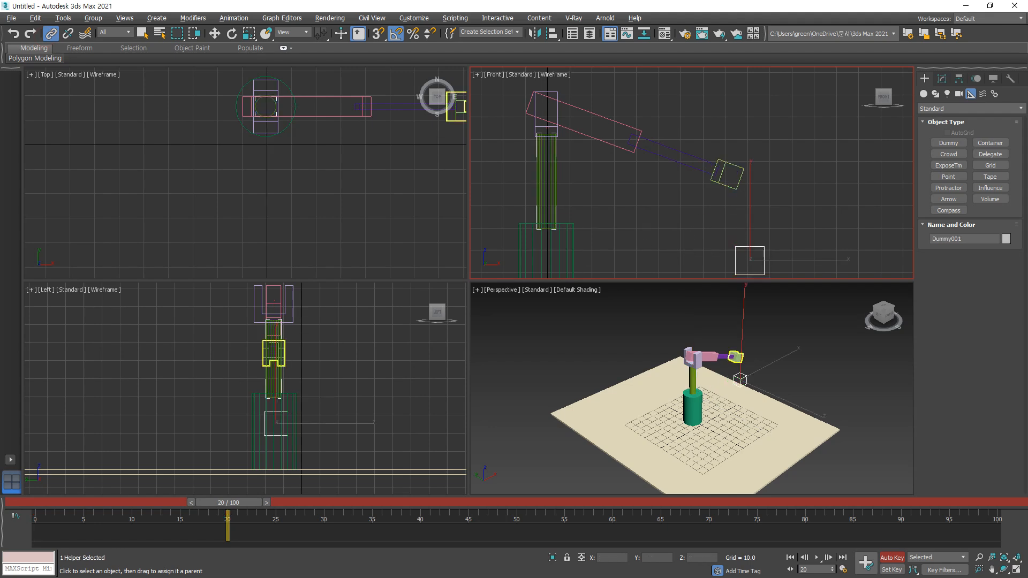
- Go back to frame 0 and move the dummy up onto the gripper
drag(228, 503, 32, 487)
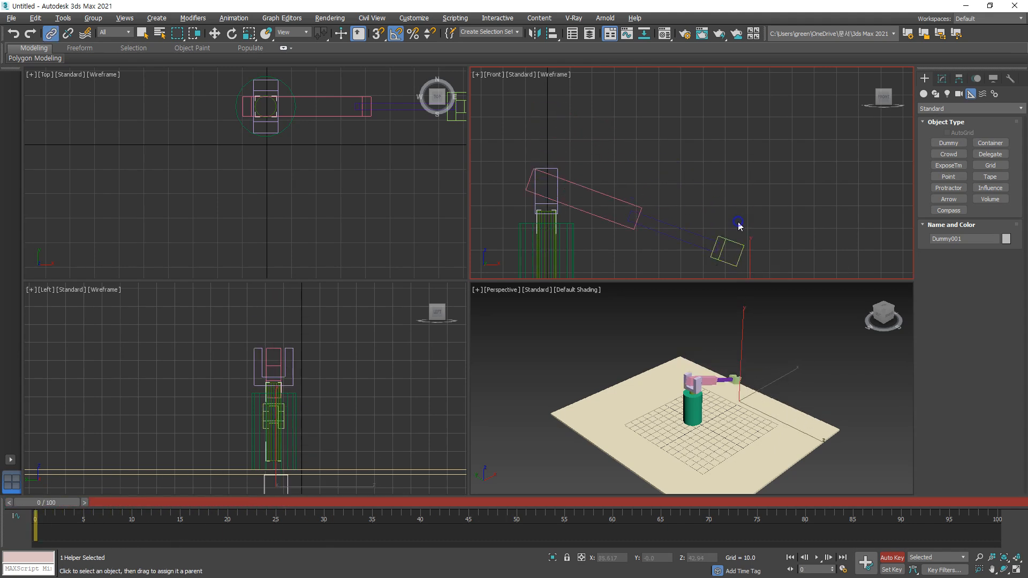
key(w)
scroll(700, 220, down, 3)
drag(681, 211, 679, 152)
- At frame 20, rotate the pink arm segment 35 degrees upward in the front view, and advance to frame 40
drag(56, 498, 245, 507)
key(w)
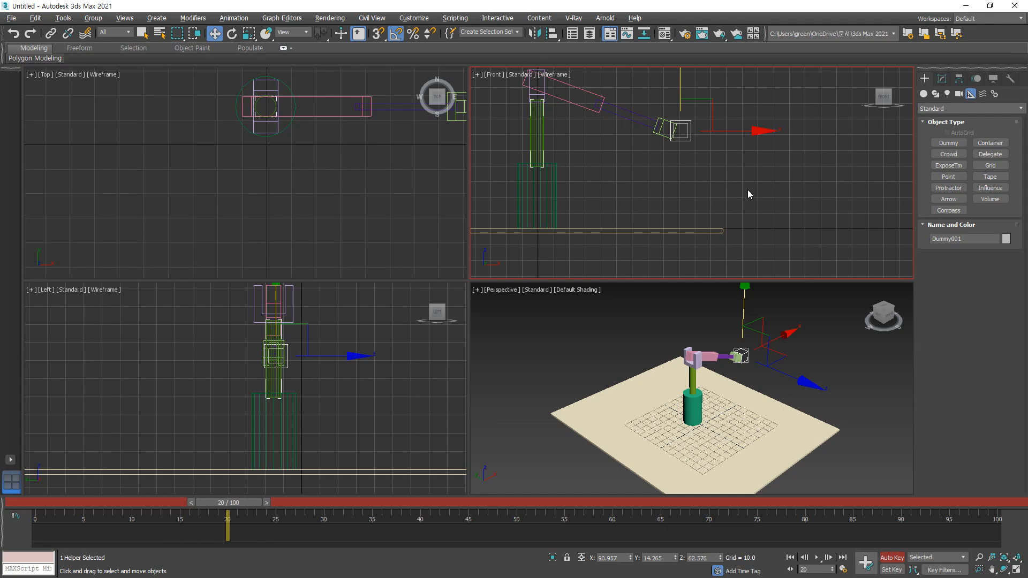
middle_drag(656, 160, 650, 202)
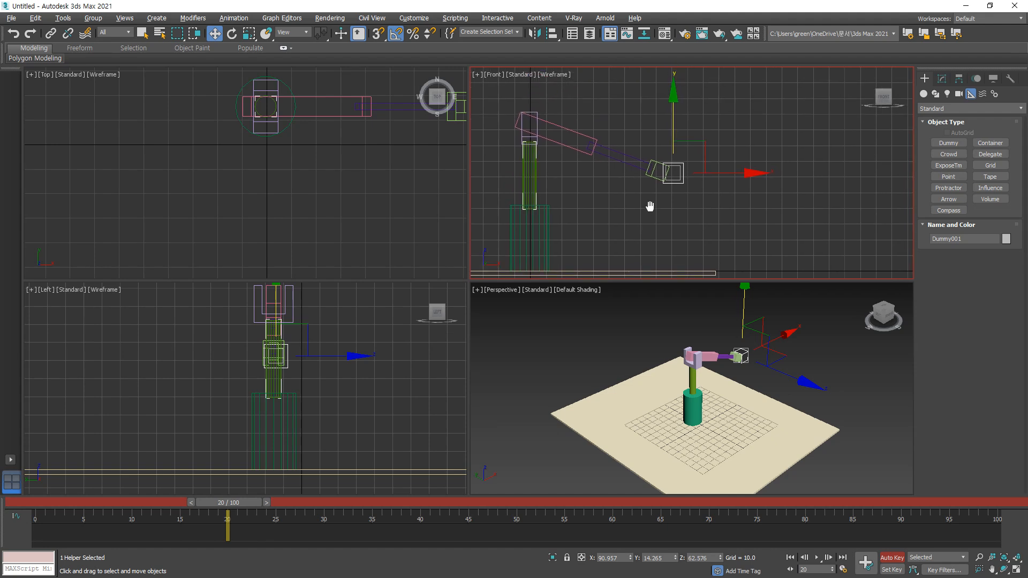
click(552, 142)
click(230, 35)
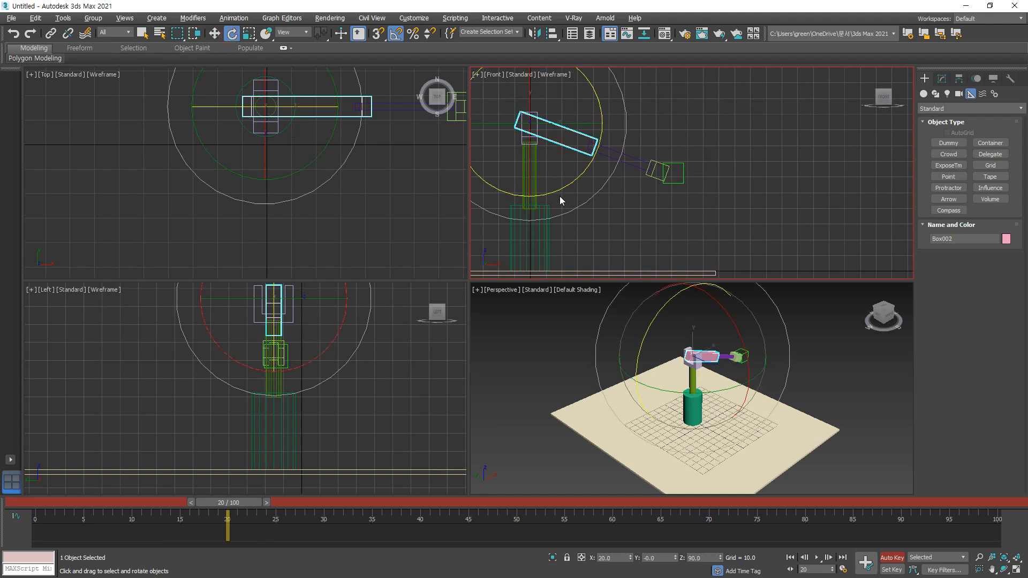
drag(572, 206, 585, 191)
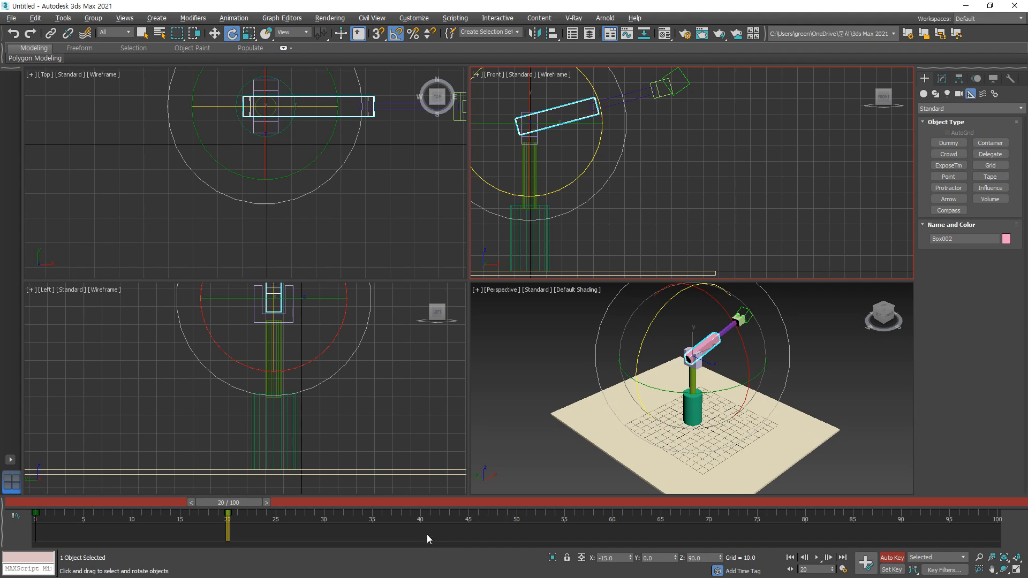
drag(262, 503, 444, 513)
key(e)
middle_drag(326, 212, 326, 229)
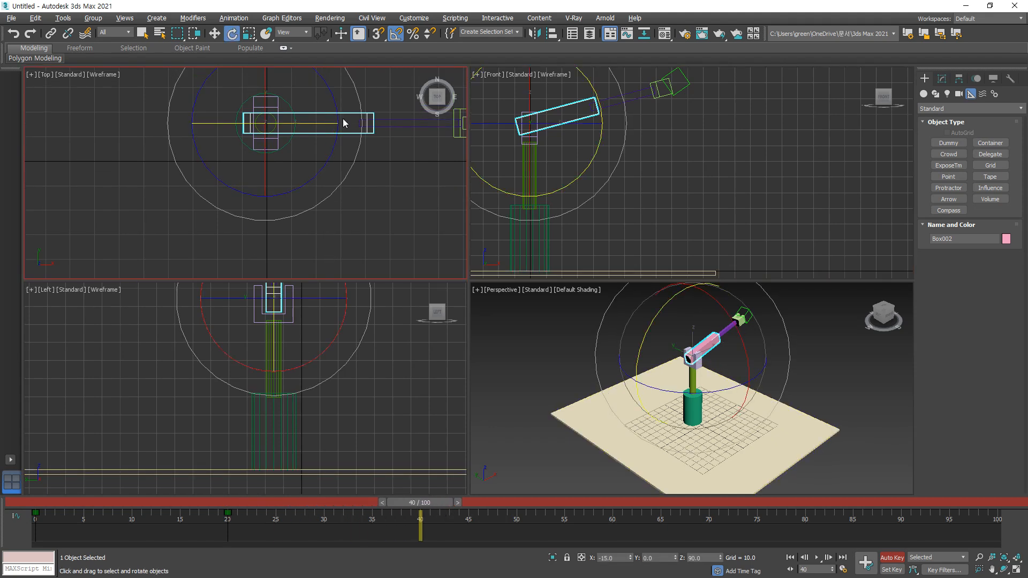
drag(353, 85, 354, 98)
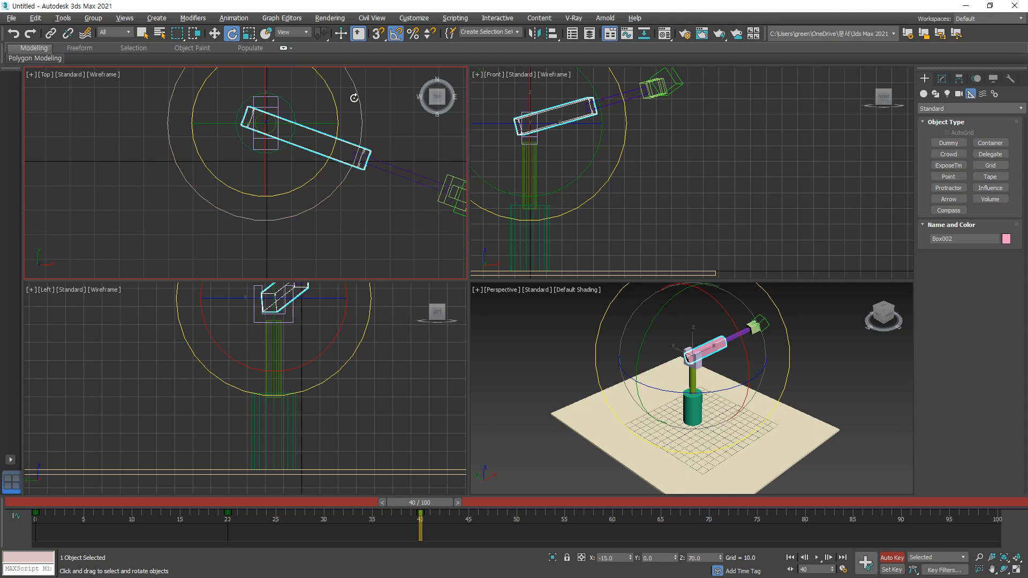
key(ctrl+z)
click(343, 207)
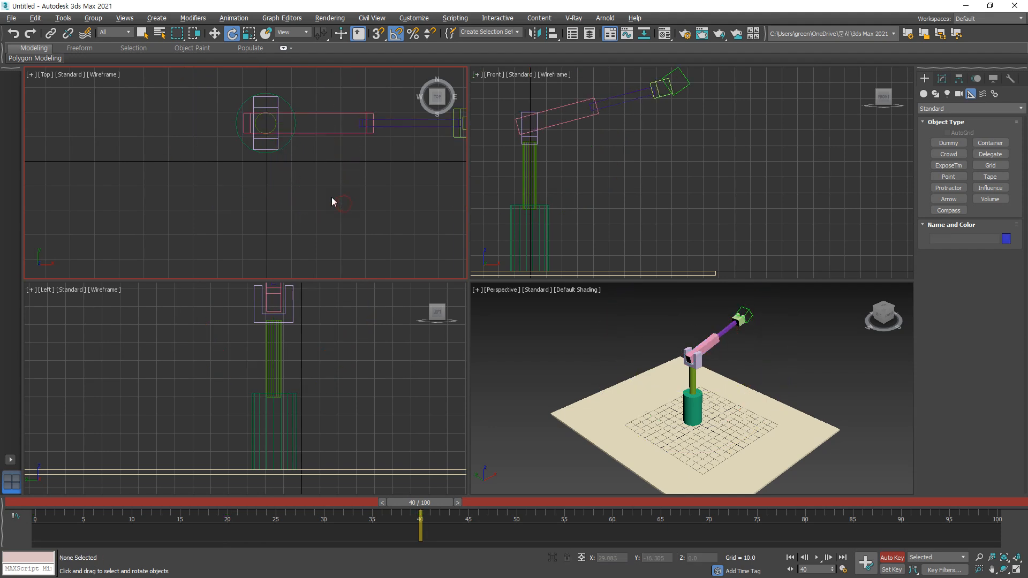
- Rotate the U-shaped bracket clockwise in the top view at frame 40 and again at frame 60, turning the arm 180 degrees in total
click(278, 149)
drag(351, 91, 355, 138)
drag(458, 502, 645, 499)
key(e)
drag(360, 112, 356, 163)
- At frame 80, rotate the pink arm segment 30 degrees downward in the front view
drag(605, 499, 799, 511)
key(e)
middle_drag(500, 131, 693, 177)
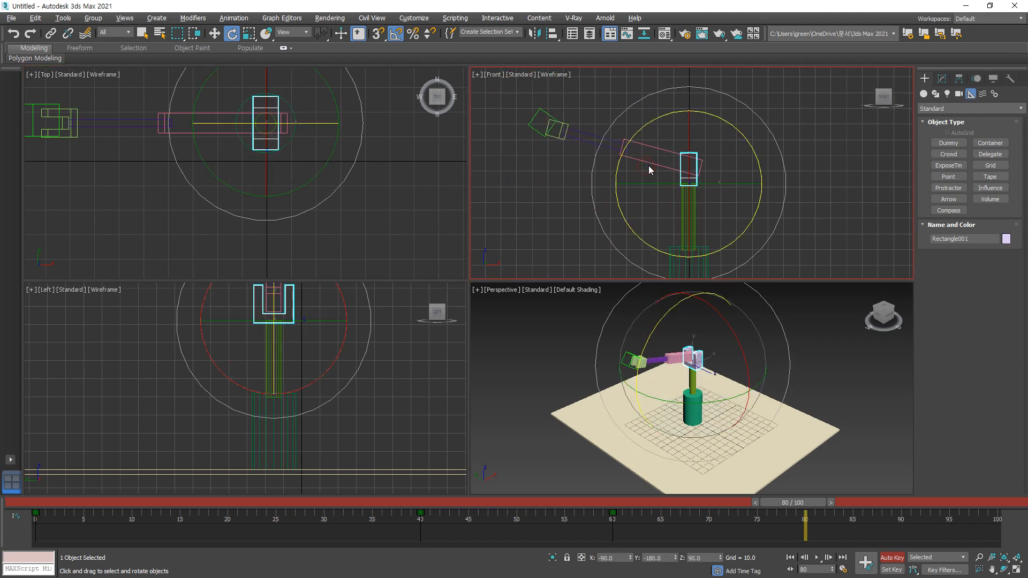
click(652, 165)
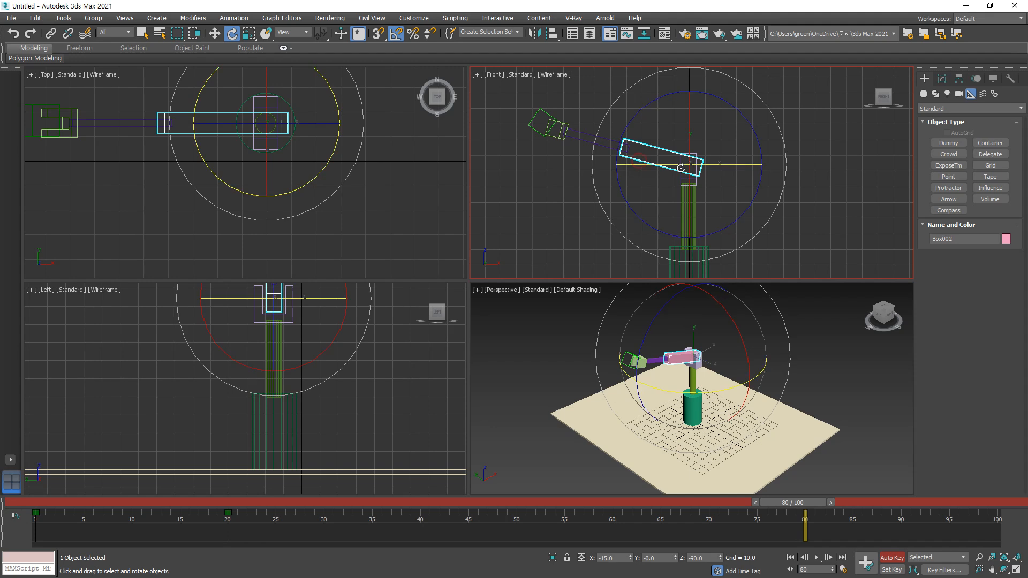
mouse_move(784, 190)
mouse_down()
mouse_move(787, 161)
mouse_move(785, 174)
mouse_up()
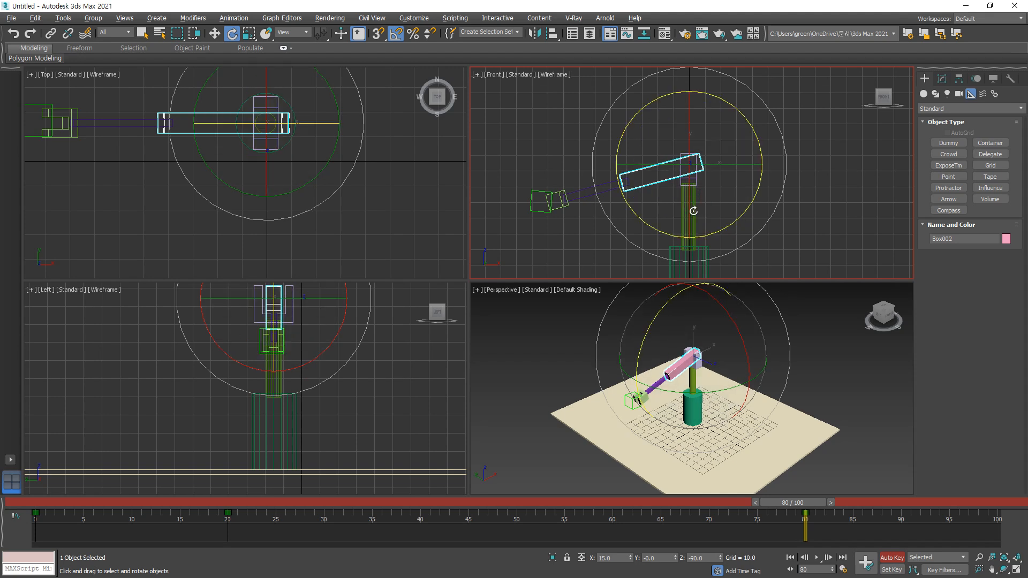
- Lower the green inner cylinder back into the base at frame 80
click(753, 247)
click(689, 212)
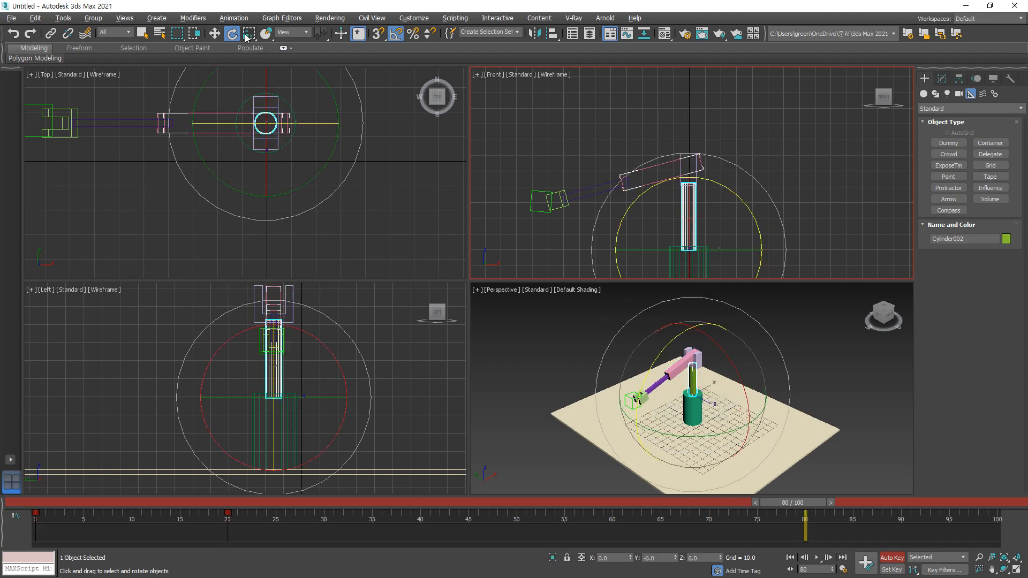
click(215, 33)
drag(689, 179, 689, 242)
- Return to frame 0 and select all the robot arm parts in the top view
drag(825, 503, 53, 483)
key(w)
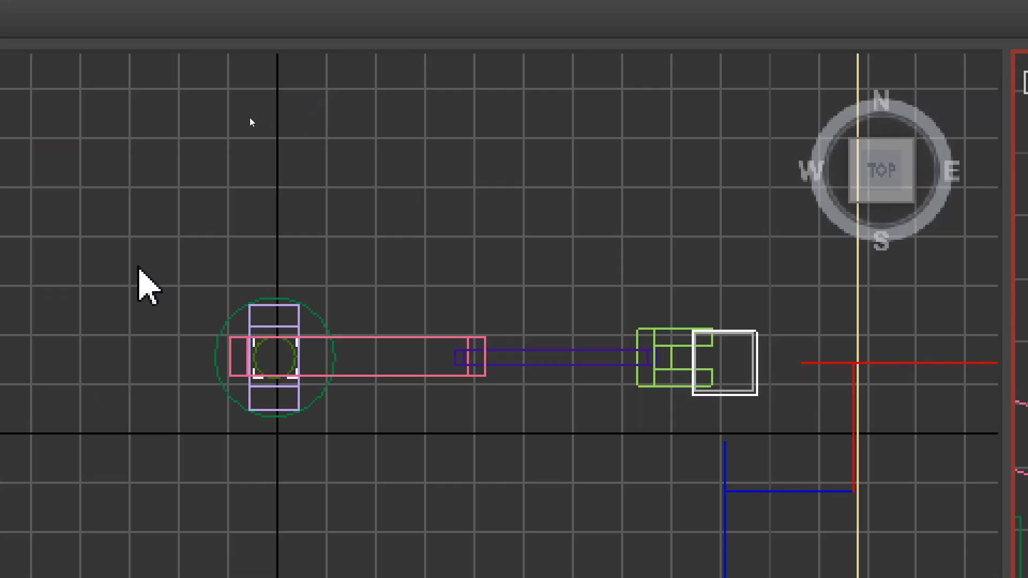
drag(249, 105, 265, 117)
drag(193, 258, 782, 477)
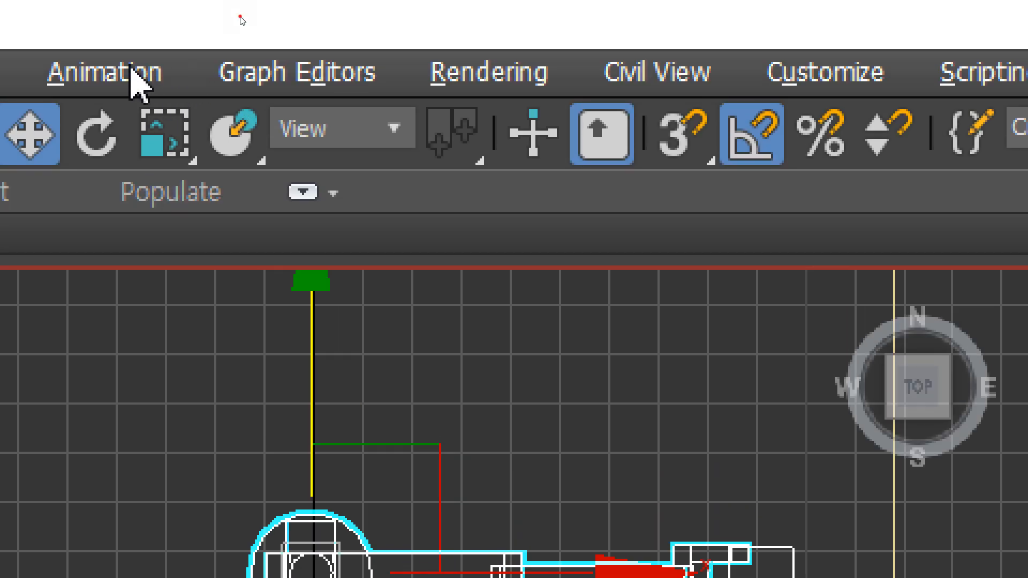
- Delete all animation keys of the selected robot arm parts, check the timeline at frame 0 and clear the selection
click(133, 78)
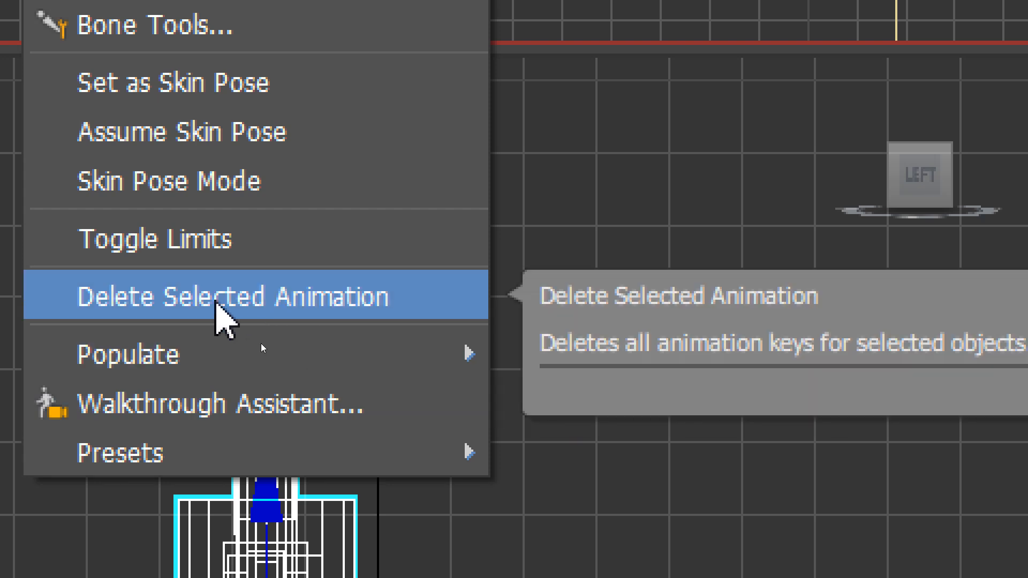
click(219, 305)
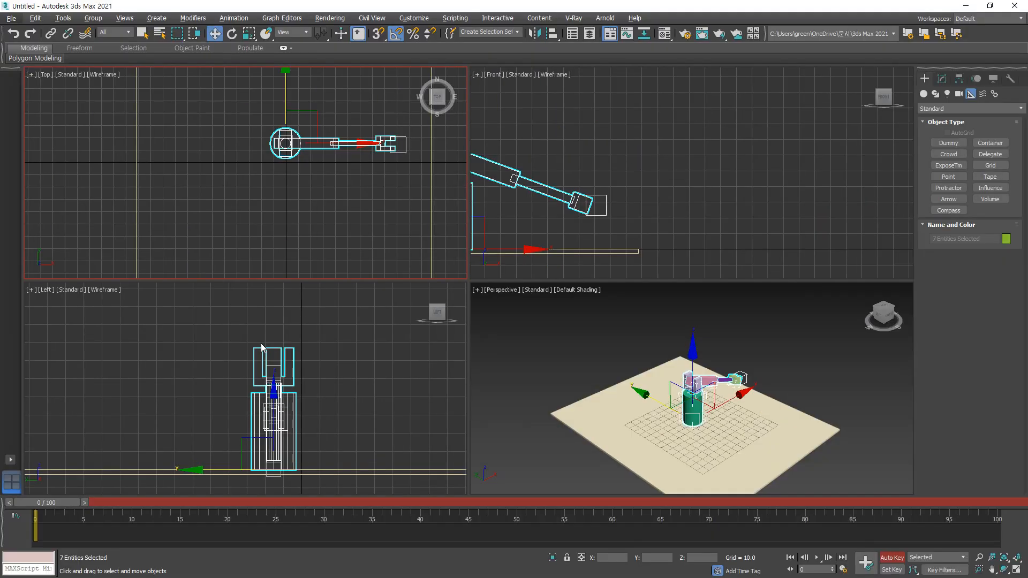
drag(57, 503, 10, 503)
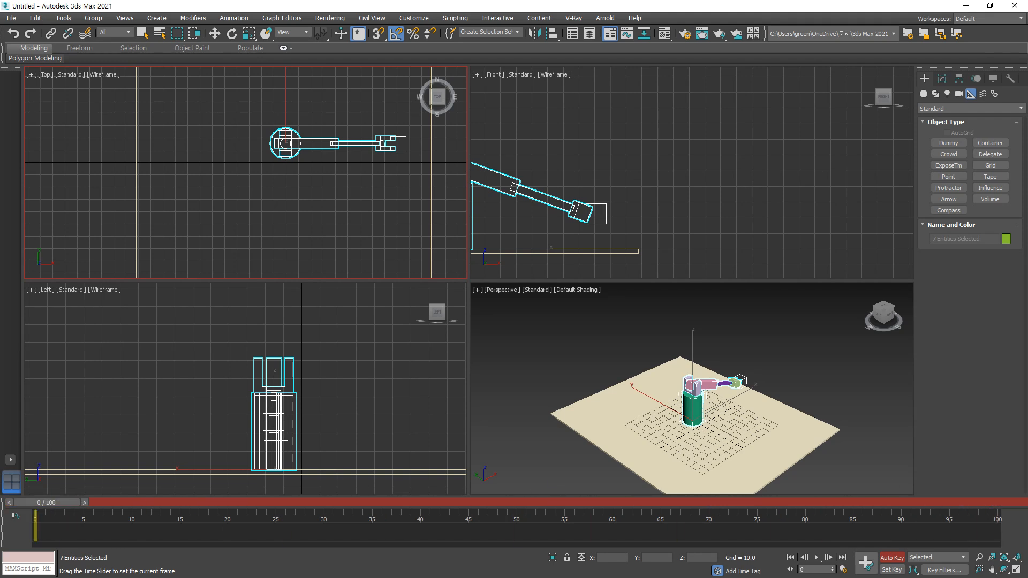
key(w)
click(326, 370)
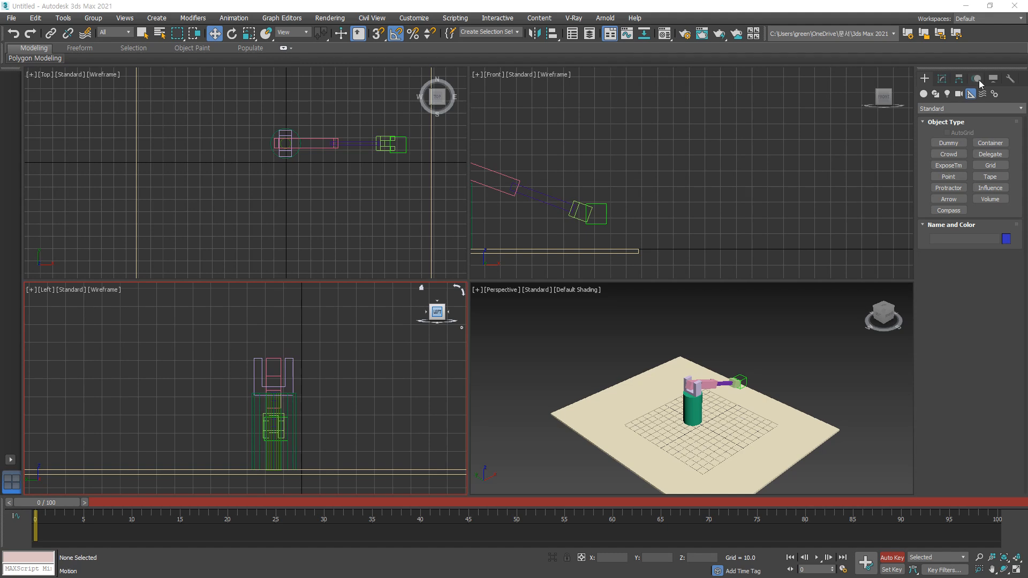
- Turn off Auto Key and raise the inner cylinder out of the base in the front view to about Z 17.85
scroll(692, 412, up, 8)
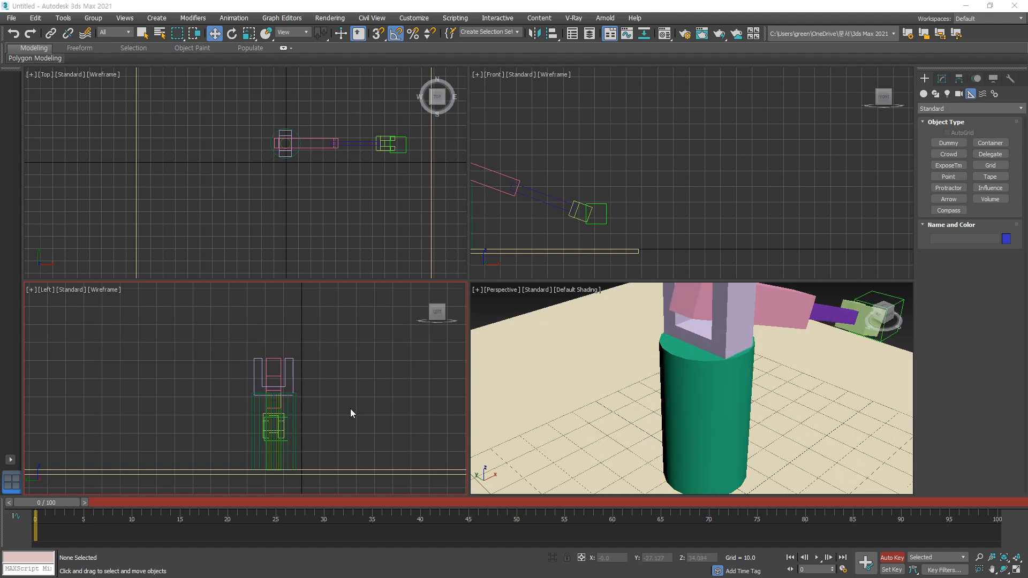
scroll(318, 374, up, 4)
middle_drag(574, 205, 715, 208)
scroll(577, 178, up, 6)
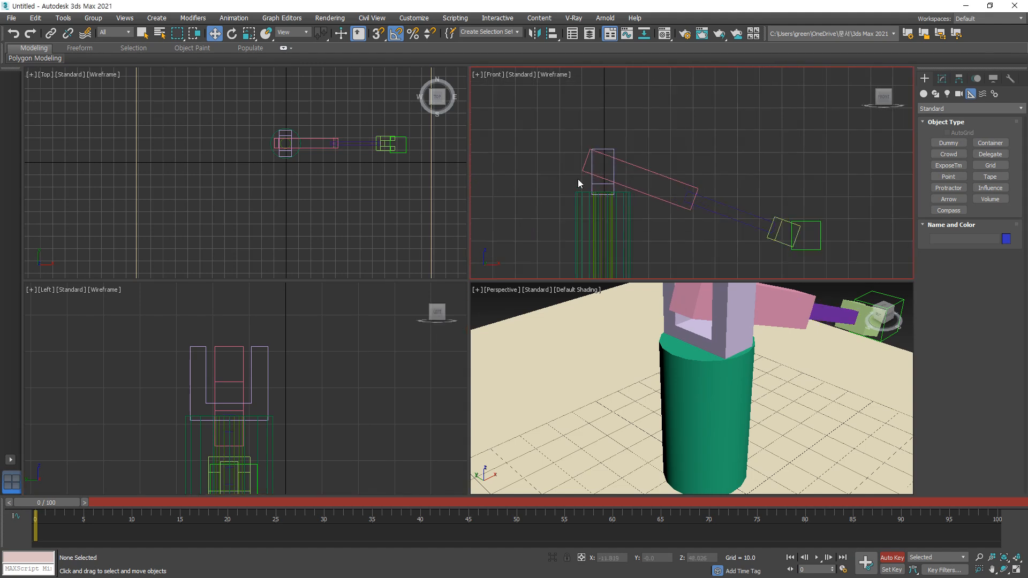
click(615, 238)
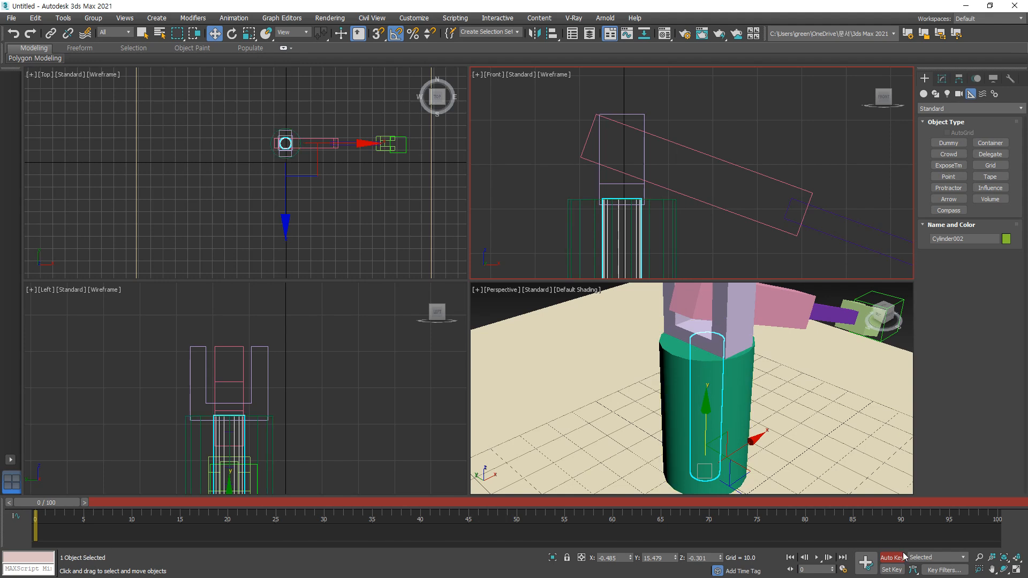
click(888, 562)
middle_drag(610, 207, 599, 139)
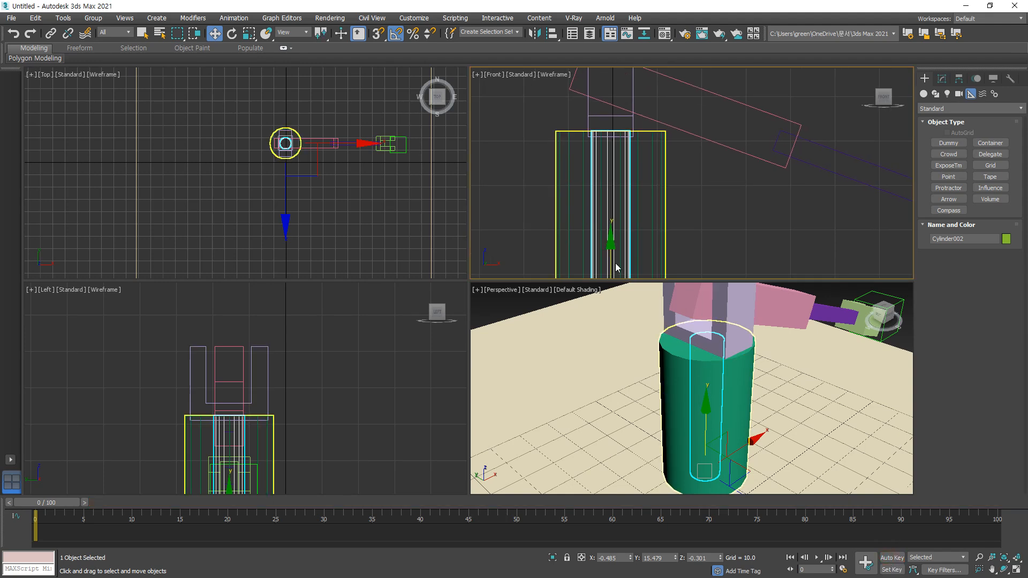
drag(611, 259, 613, 179)
scroll(677, 197, down, 5)
- Select the floor plate and examine its IK object parameters, key info and rotational joint settings
click(723, 224)
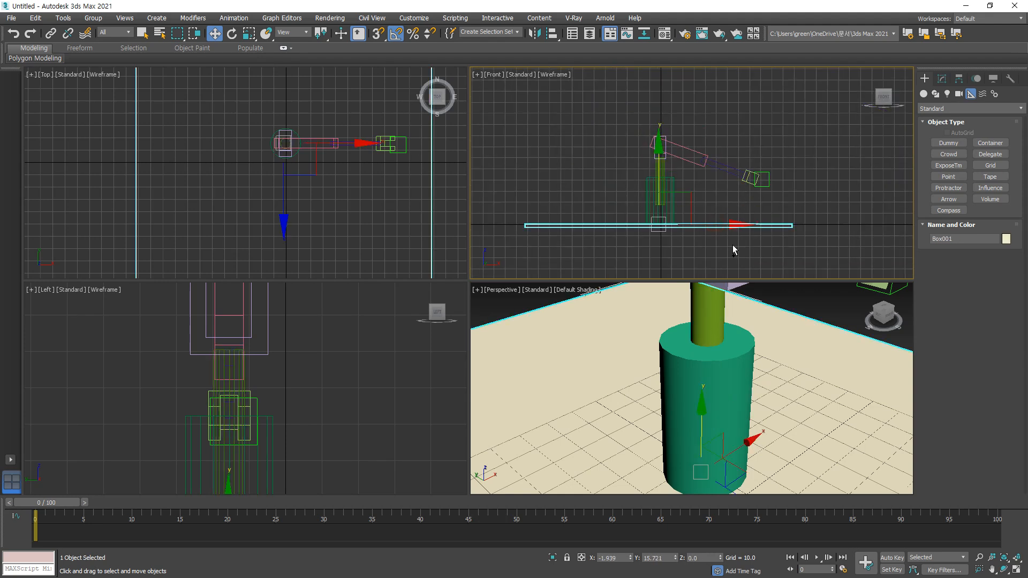
drag(721, 221, 744, 251)
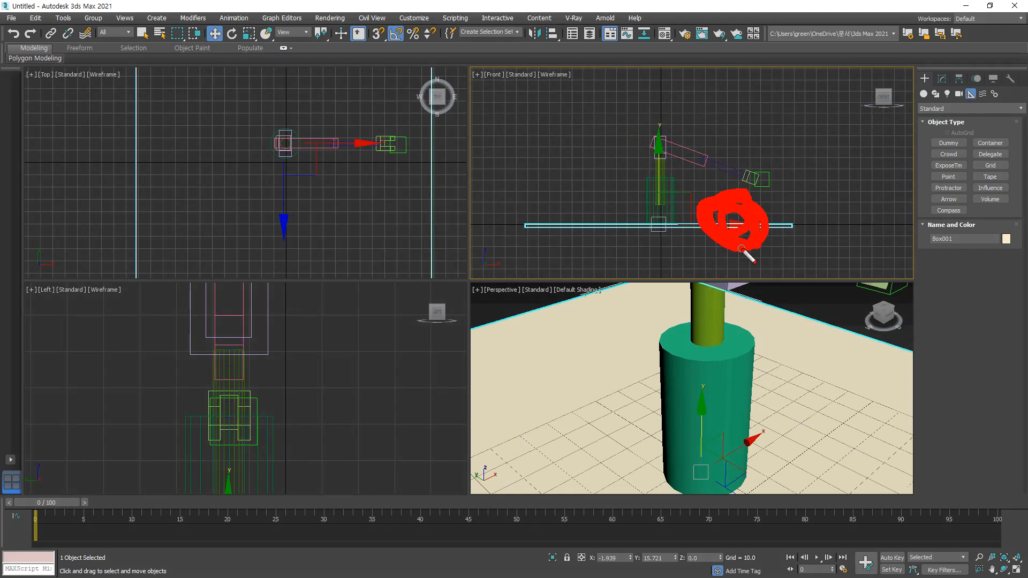
click(959, 80)
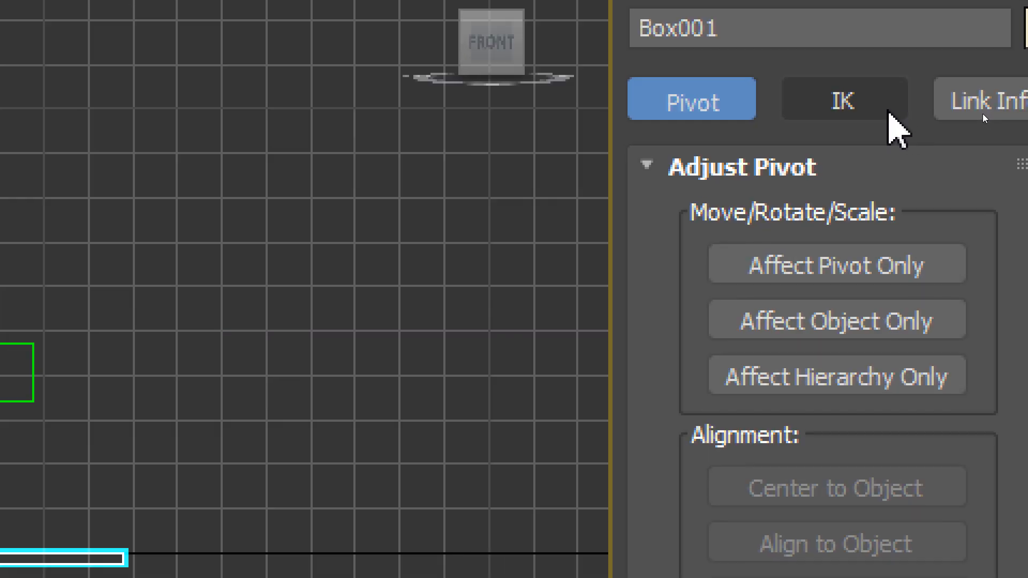
click(982, 113)
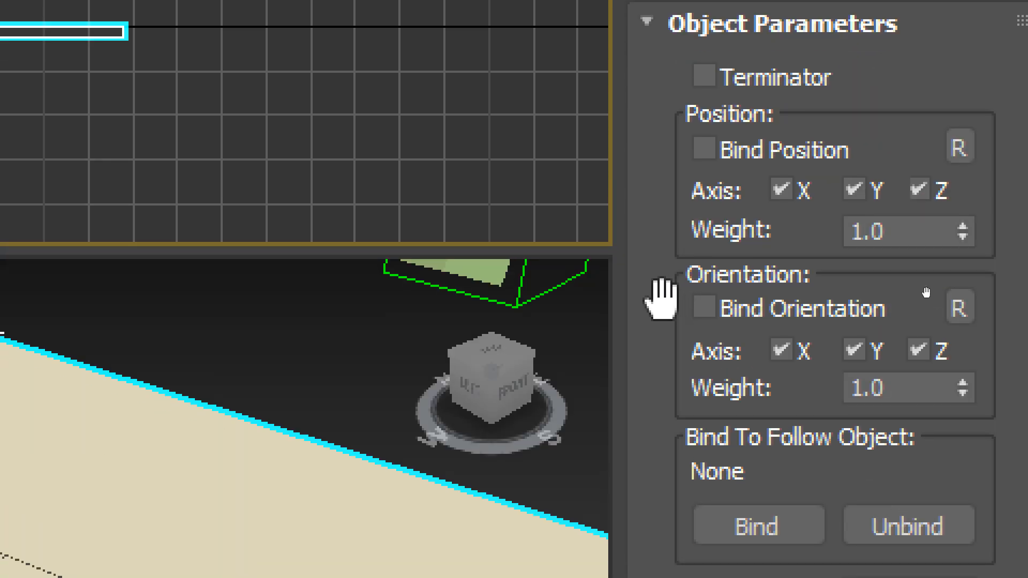
drag(659, 305, 659, 74)
drag(650, 454, 673, 74)
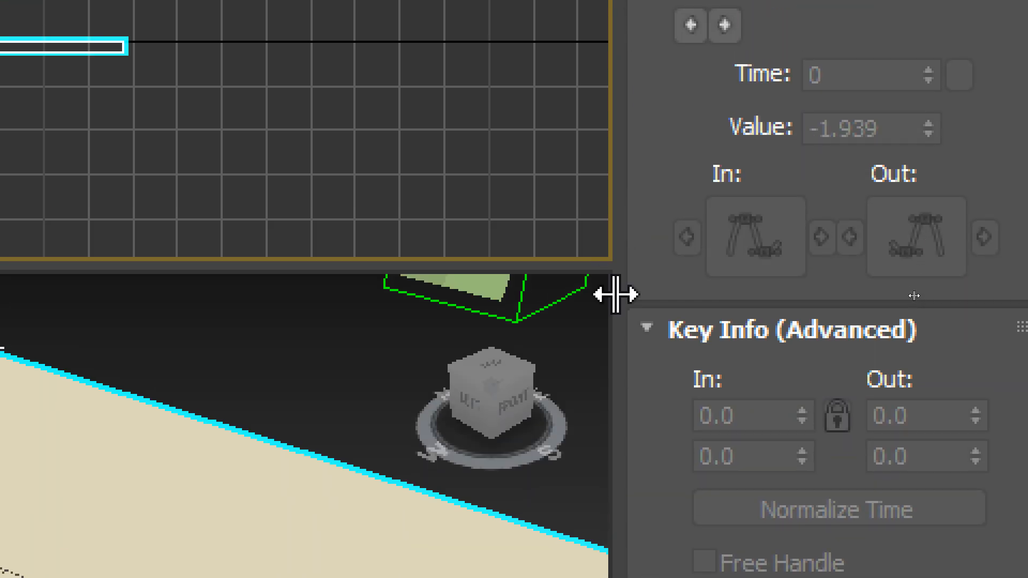
drag(666, 426, 643, 96)
drag(665, 355, 656, 199)
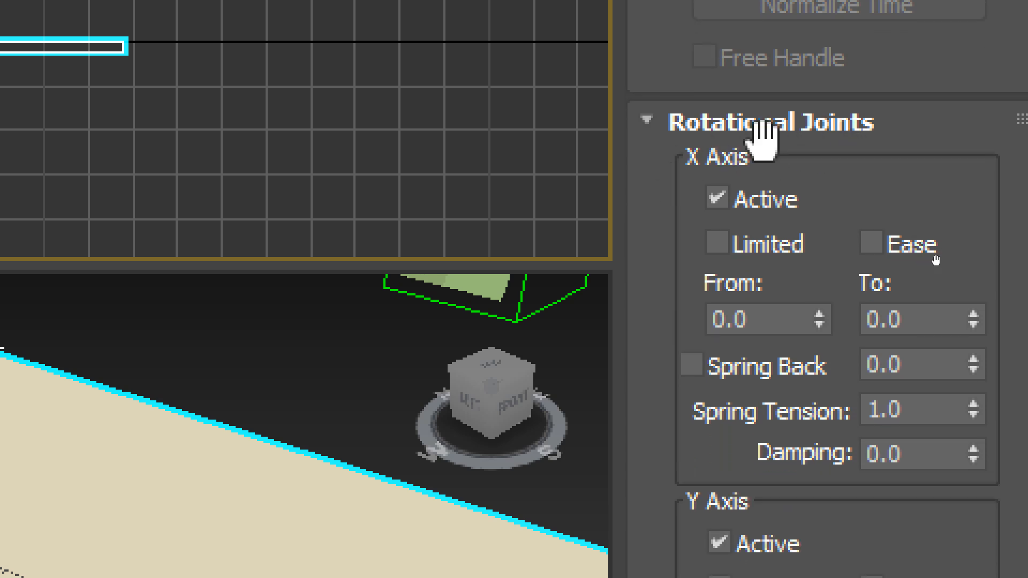
click(649, 120)
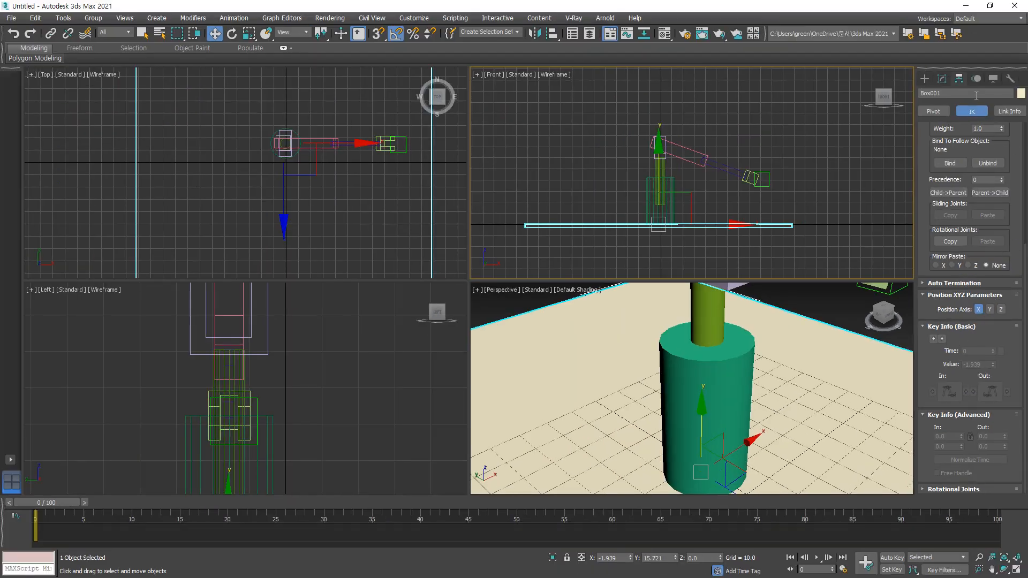
- Assign the Linear Position controller to the floor plate's position track
click(975, 79)
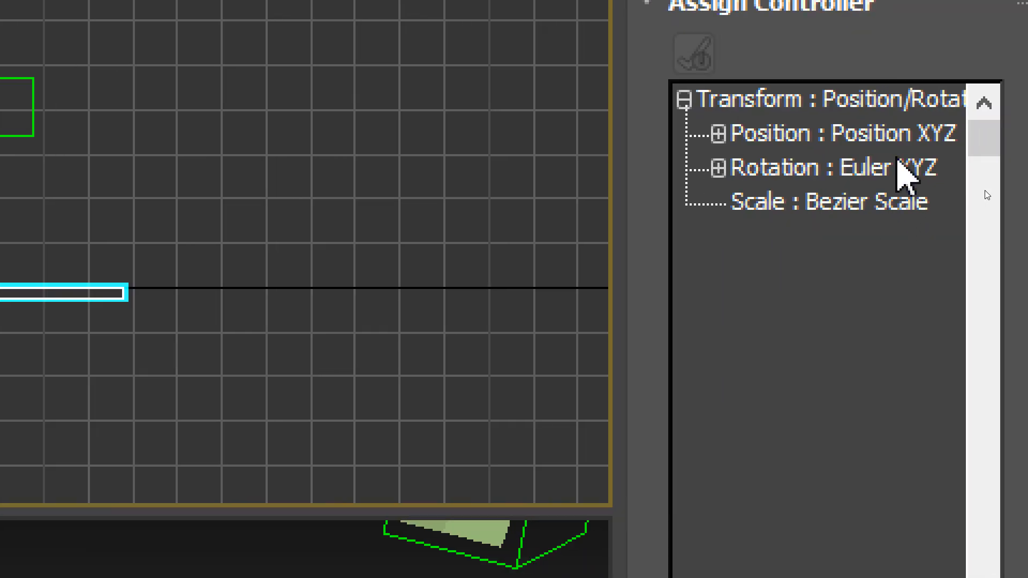
click(902, 144)
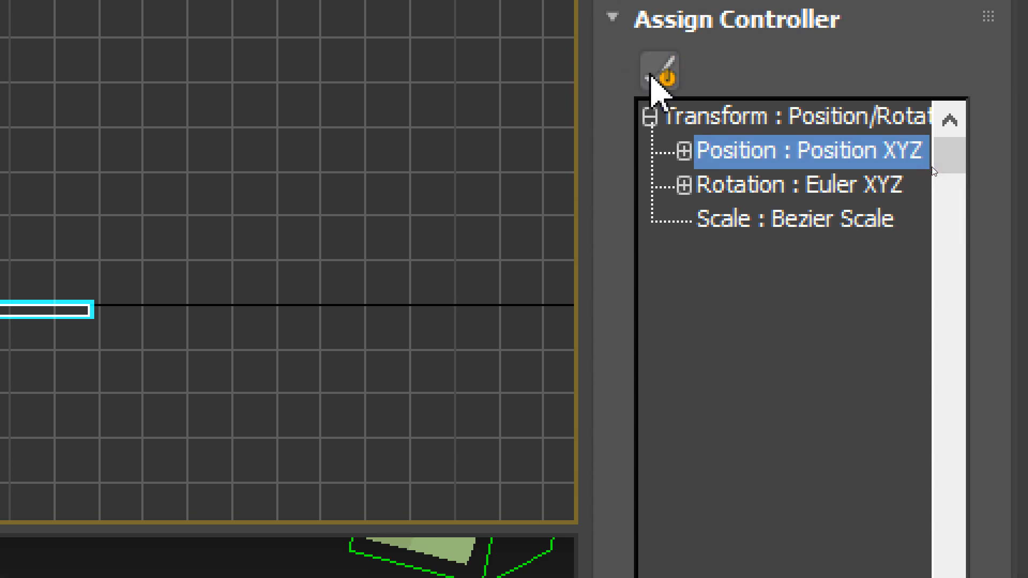
click(650, 78)
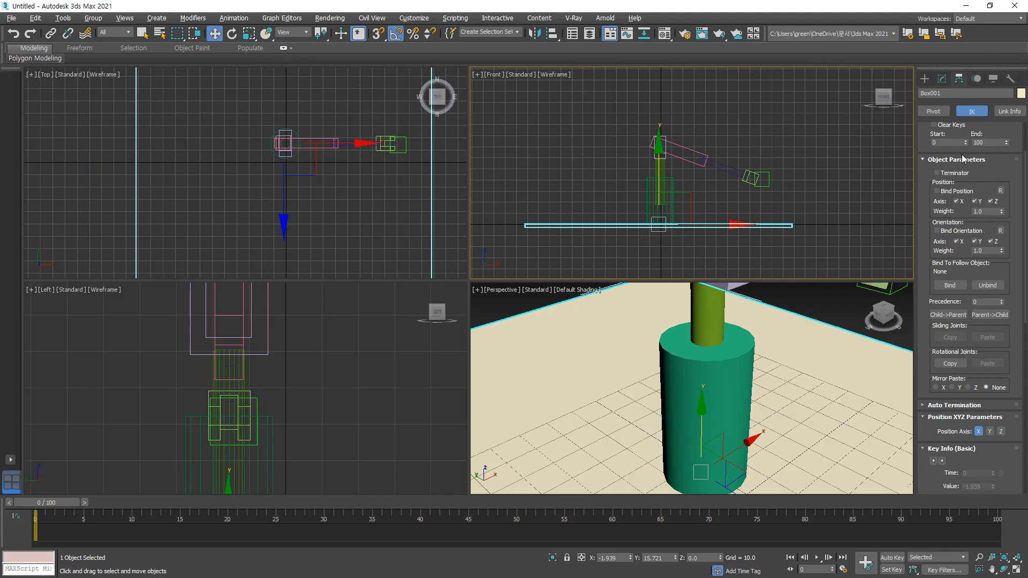
click(975, 79)
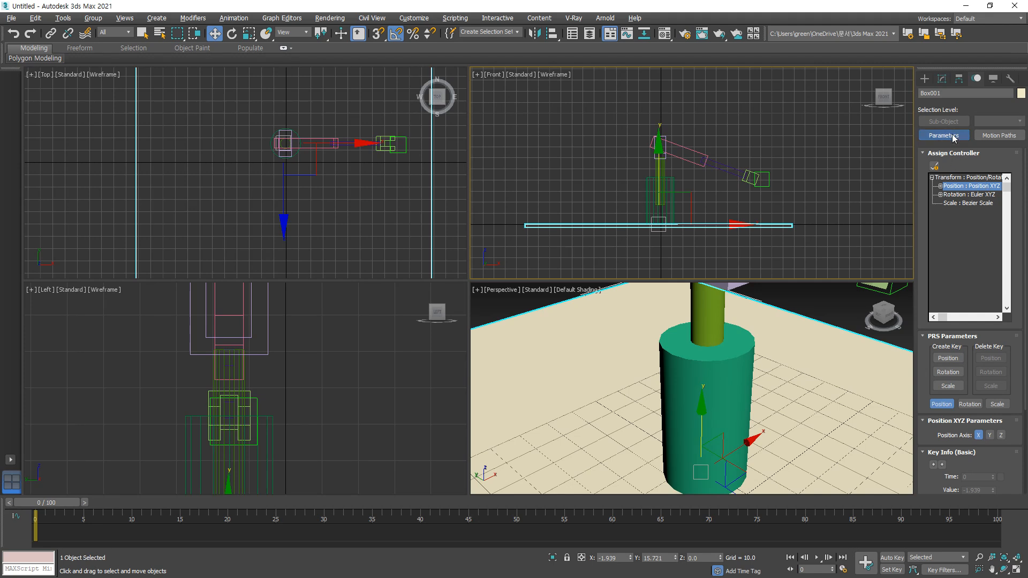
click(933, 167)
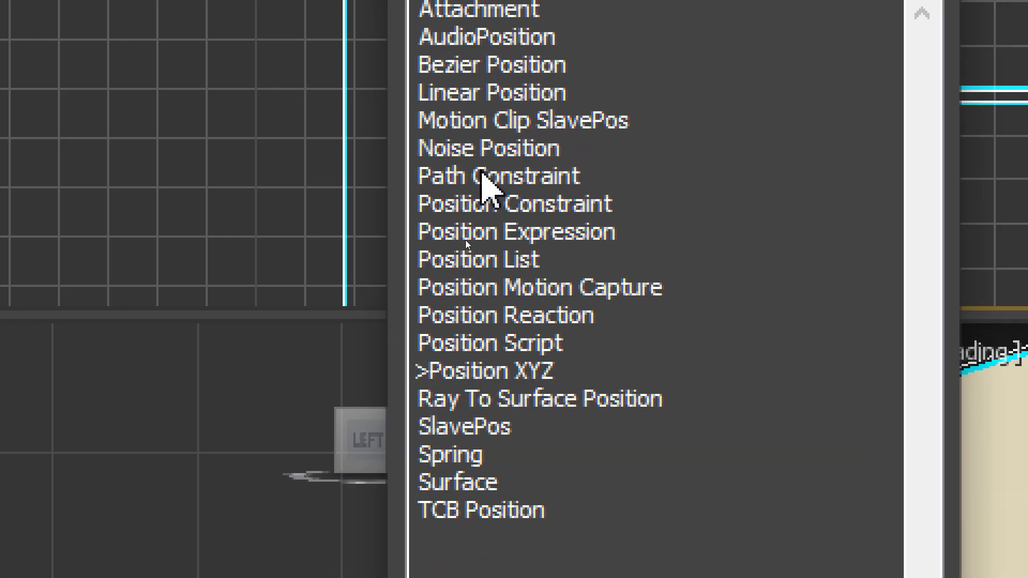
click(474, 94)
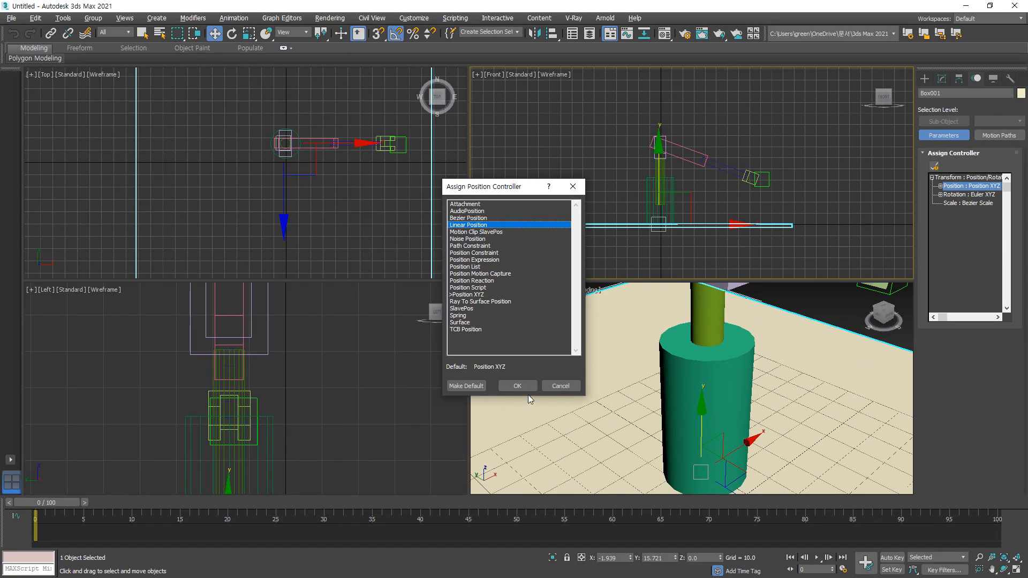
click(523, 387)
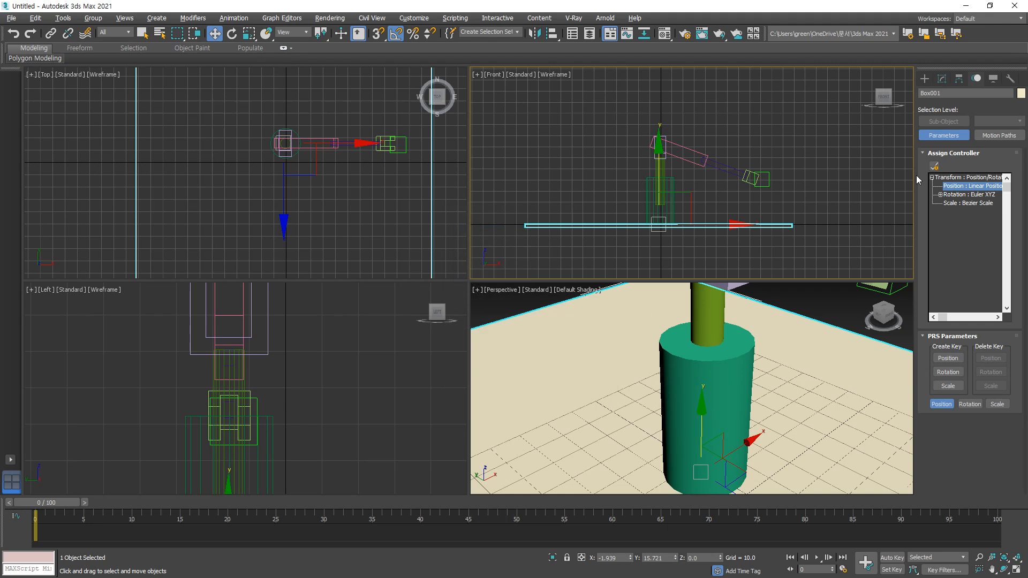
- Check the floor plate's sliding and rotational joint settings for IK, then review its position controller
click(958, 79)
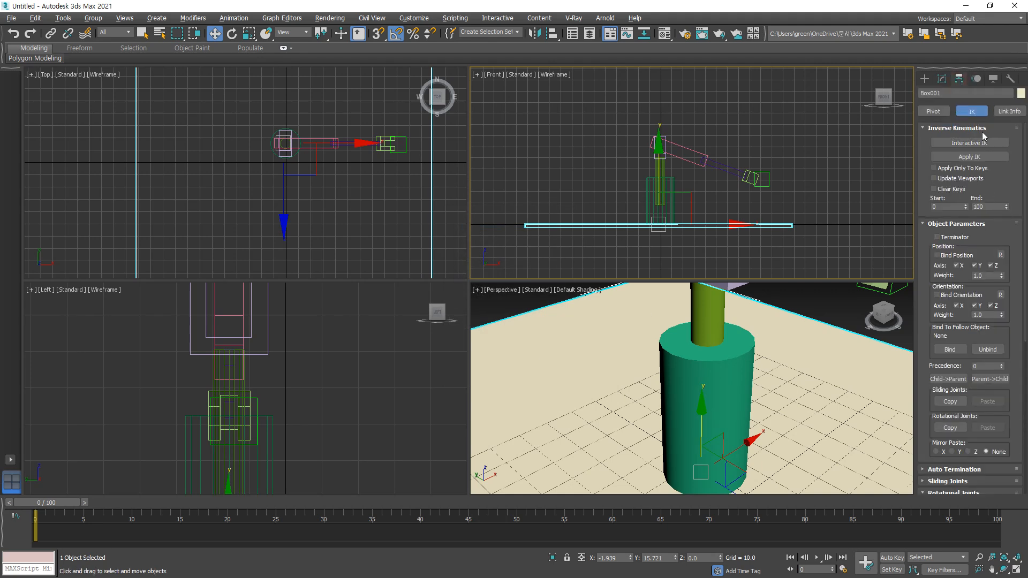
scroll(963, 397, down, 5)
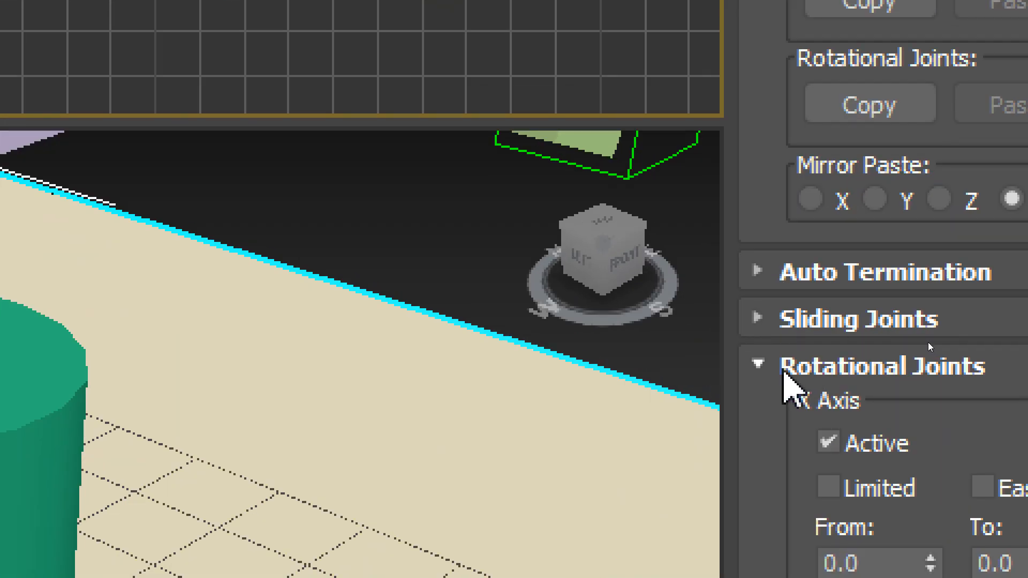
click(772, 370)
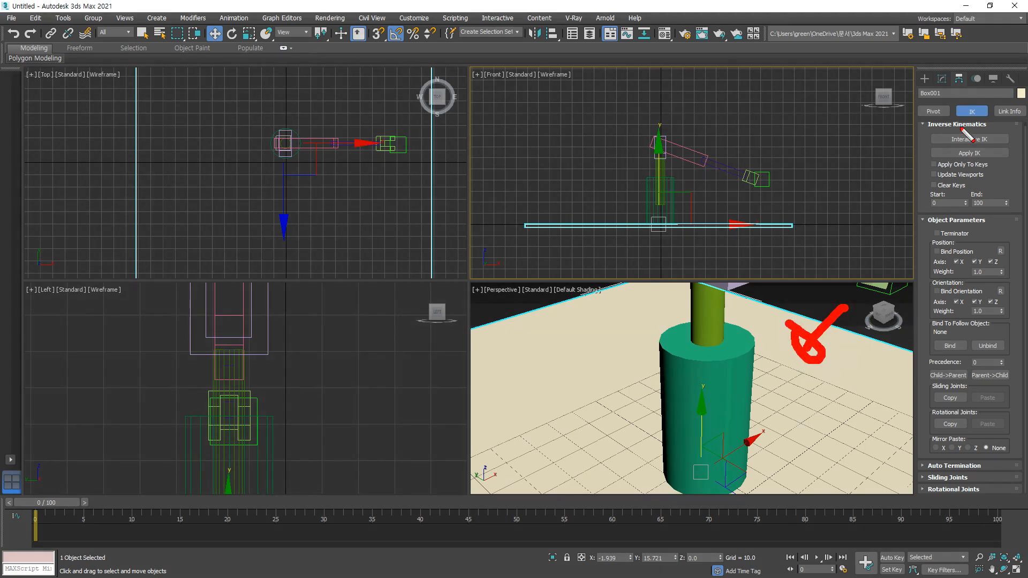
click(977, 79)
click(976, 187)
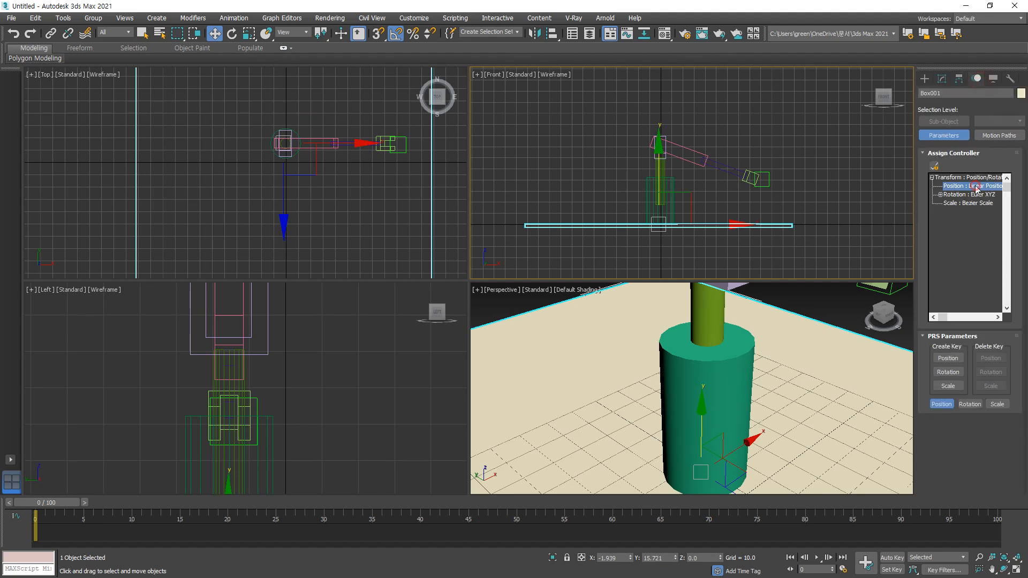
- Assign the Linear Position controller to the position track of the large green base cylinder in a maximized perspective view
click(724, 378)
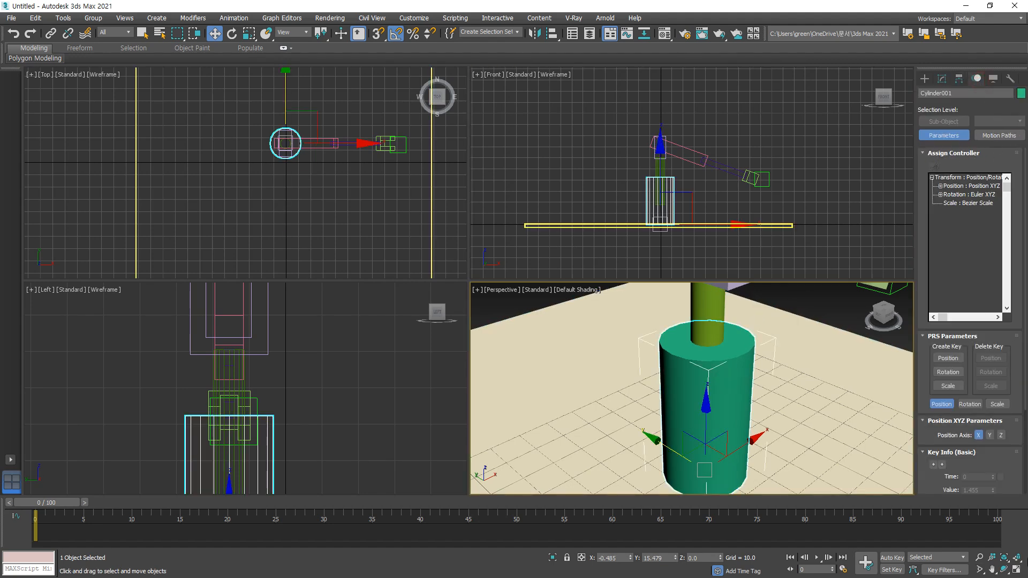
click(1017, 566)
scroll(773, 466, down, 5)
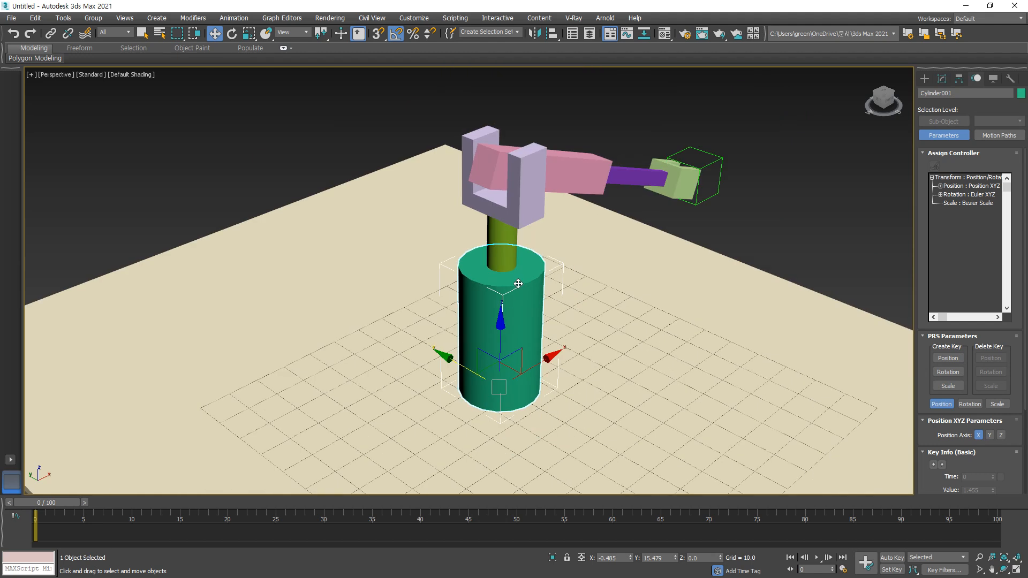
click(958, 178)
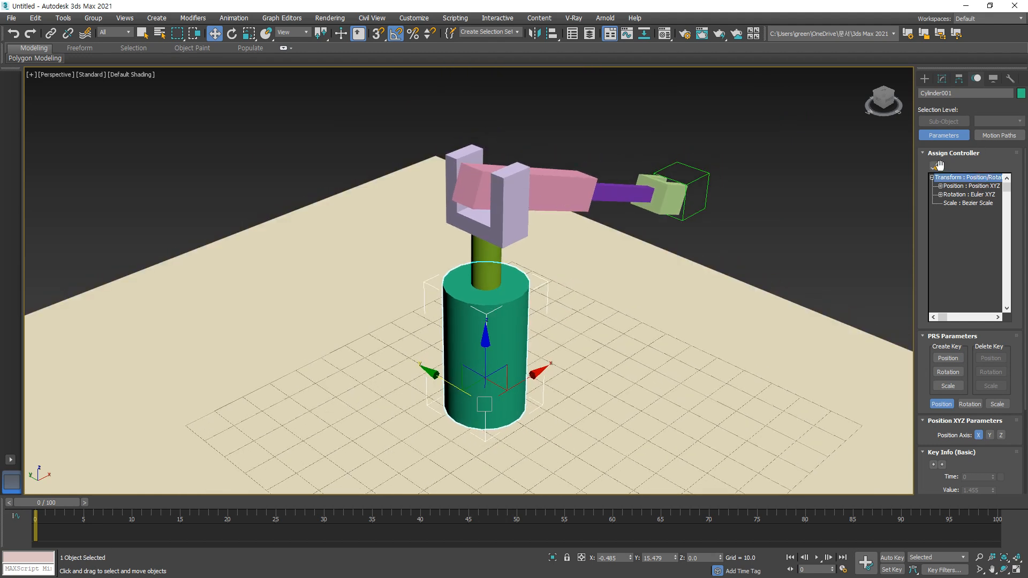
click(933, 165)
key(Escape)
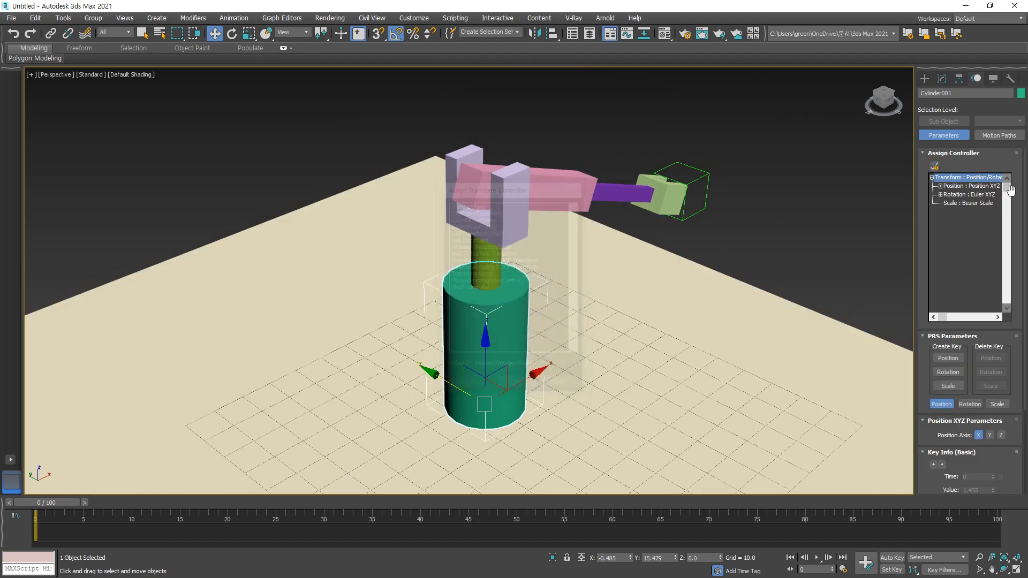
click(982, 187)
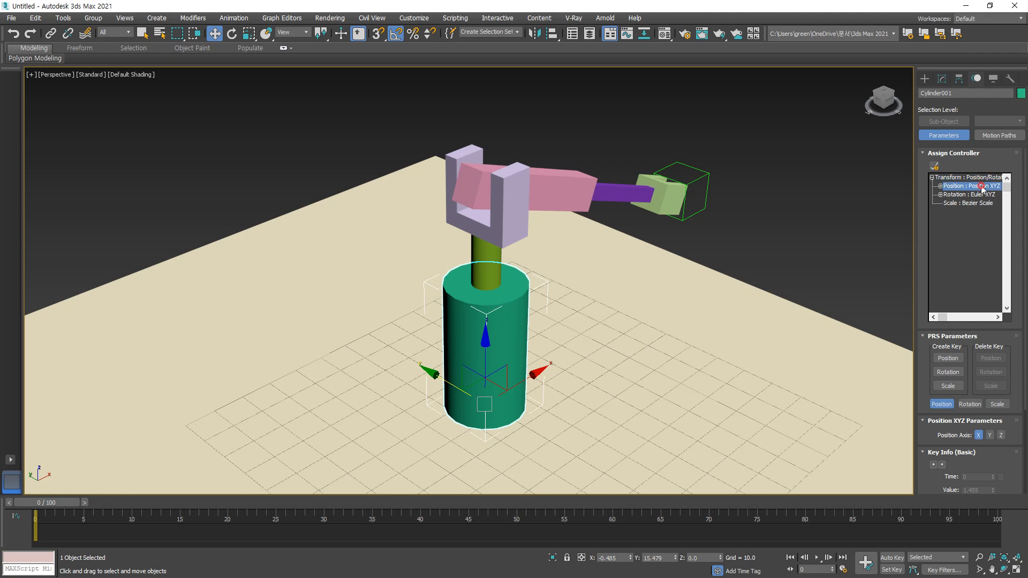
click(934, 165)
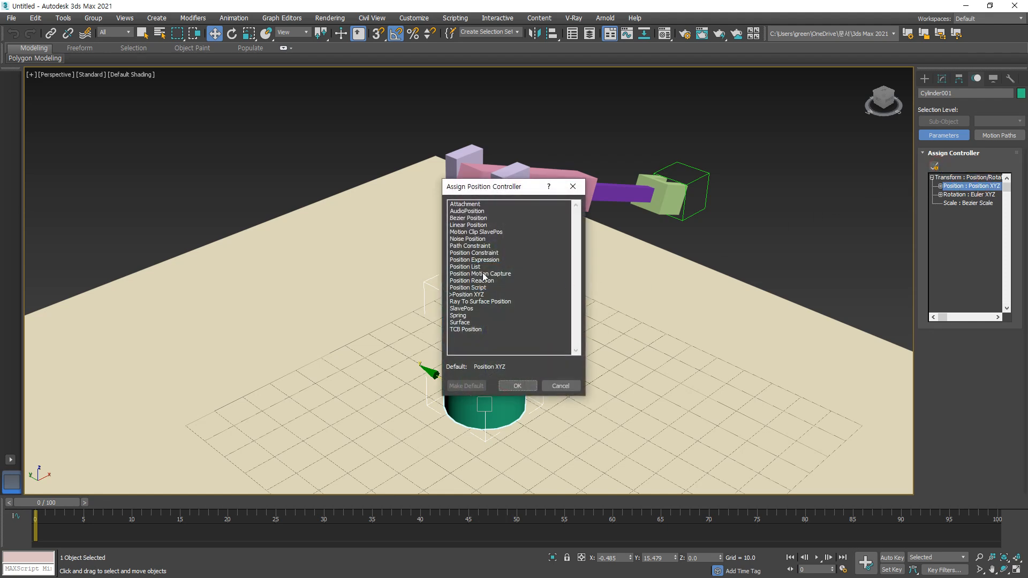
click(472, 226)
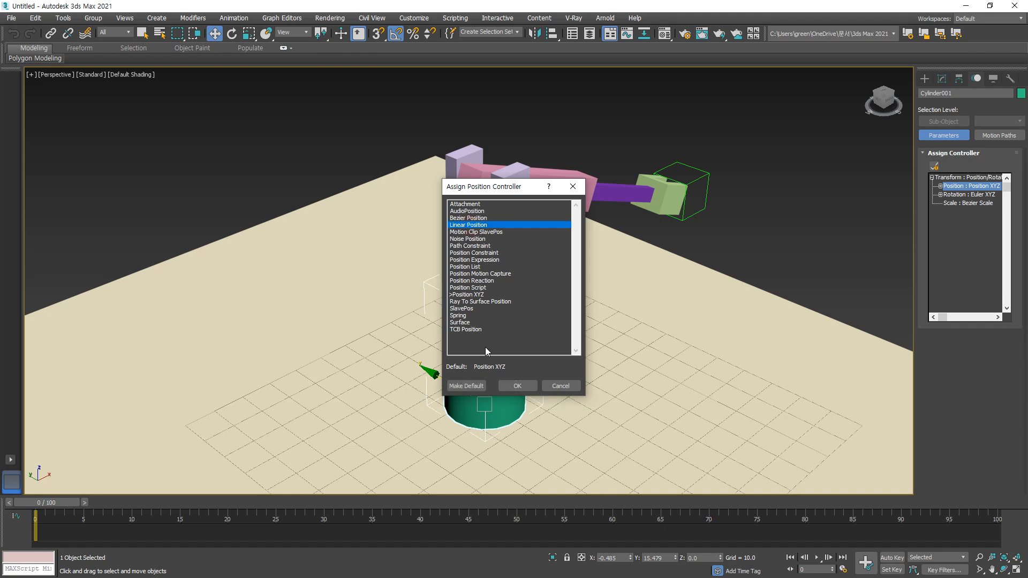
click(518, 385)
- Assign the Linear Position controller to the position track of the narrow olive cylinder above the green base
click(493, 261)
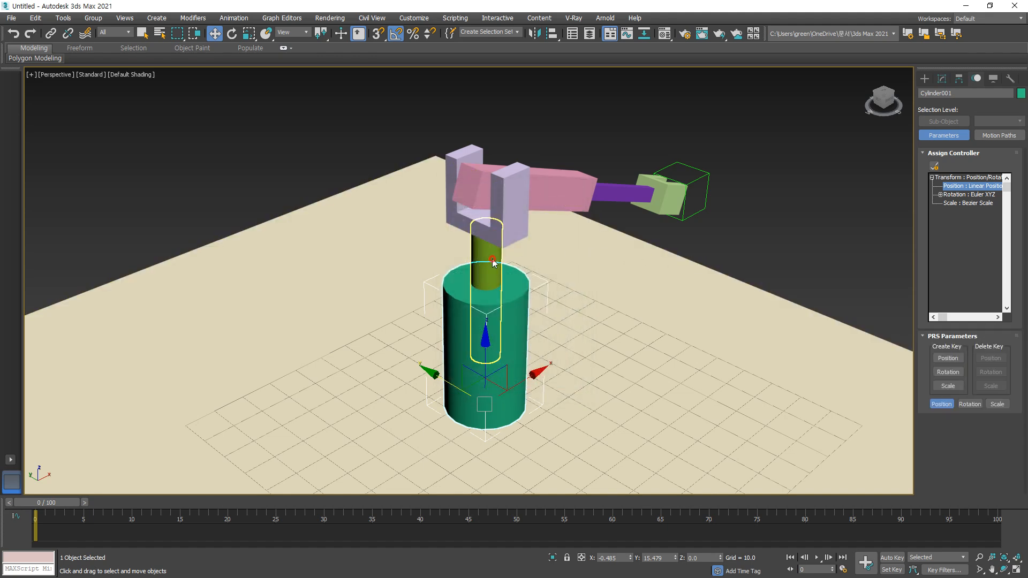
click(983, 187)
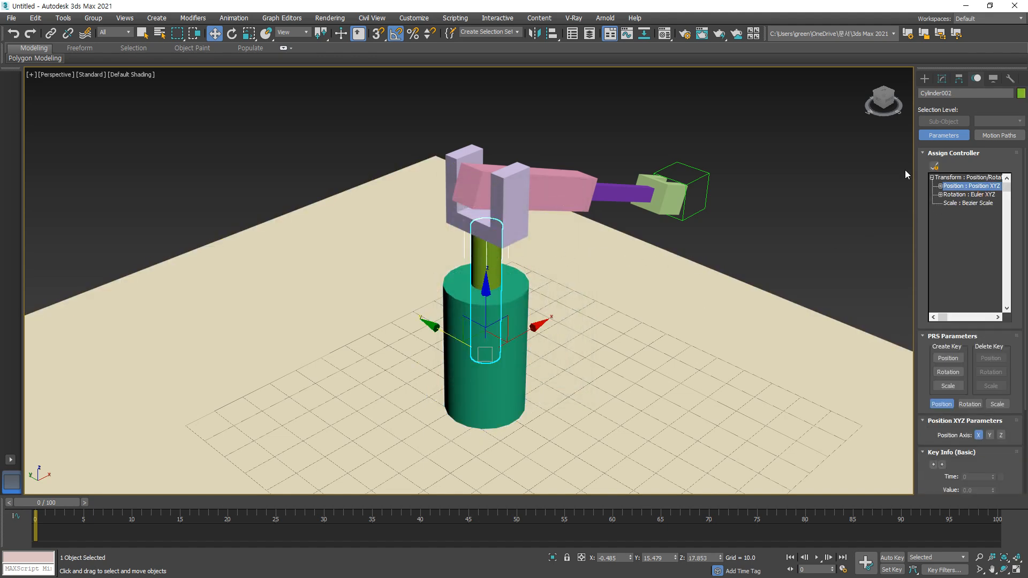
click(930, 166)
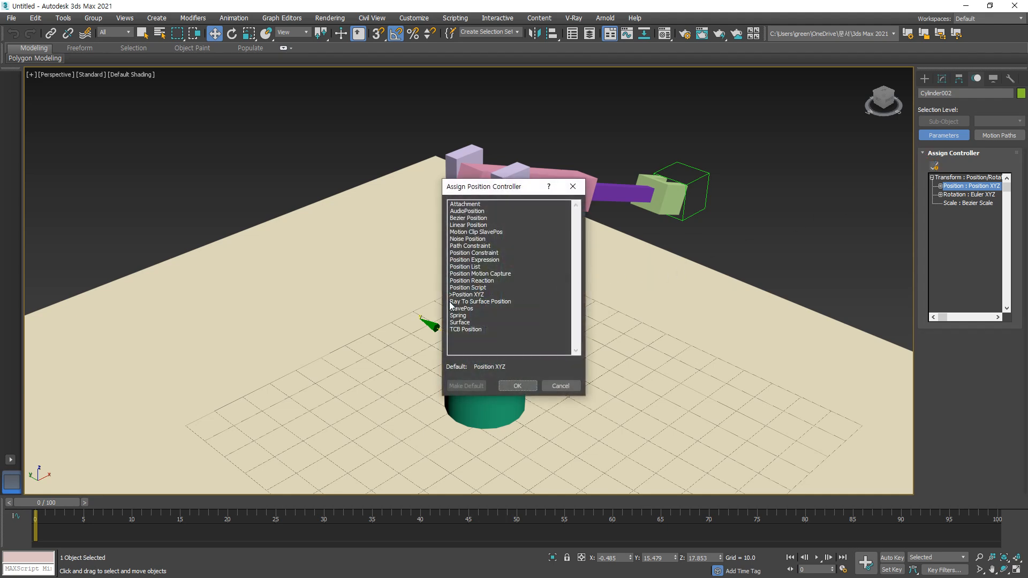
click(468, 224)
click(517, 386)
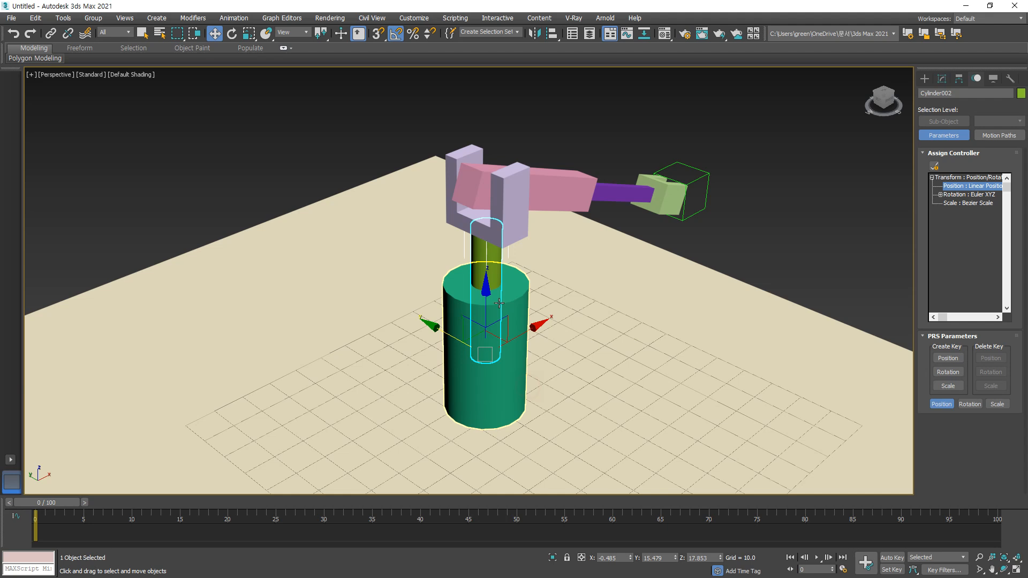
- Assign the Linear Position controller to the position track of the lavender U-shaped bracket
click(514, 218)
click(961, 187)
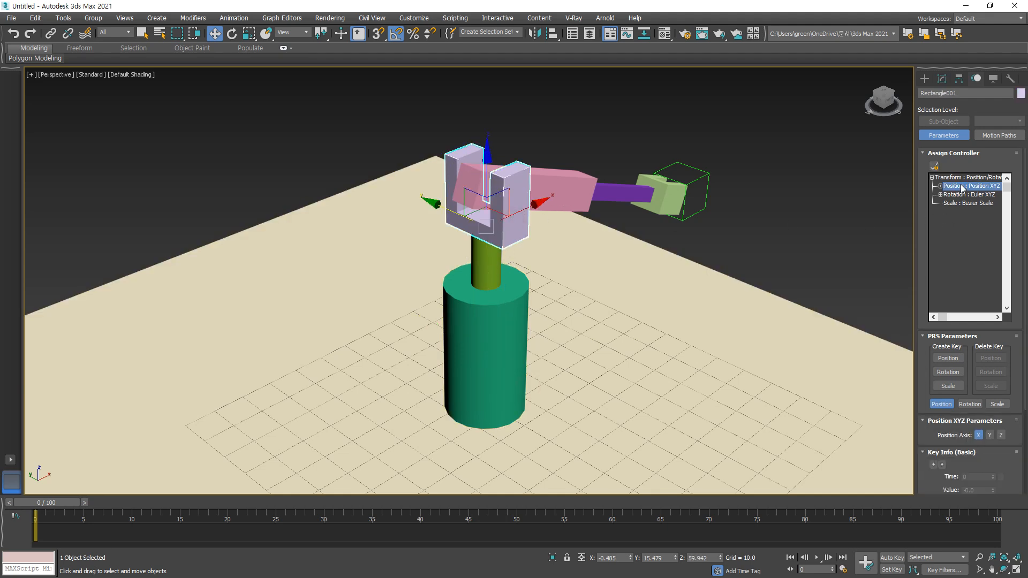
click(934, 167)
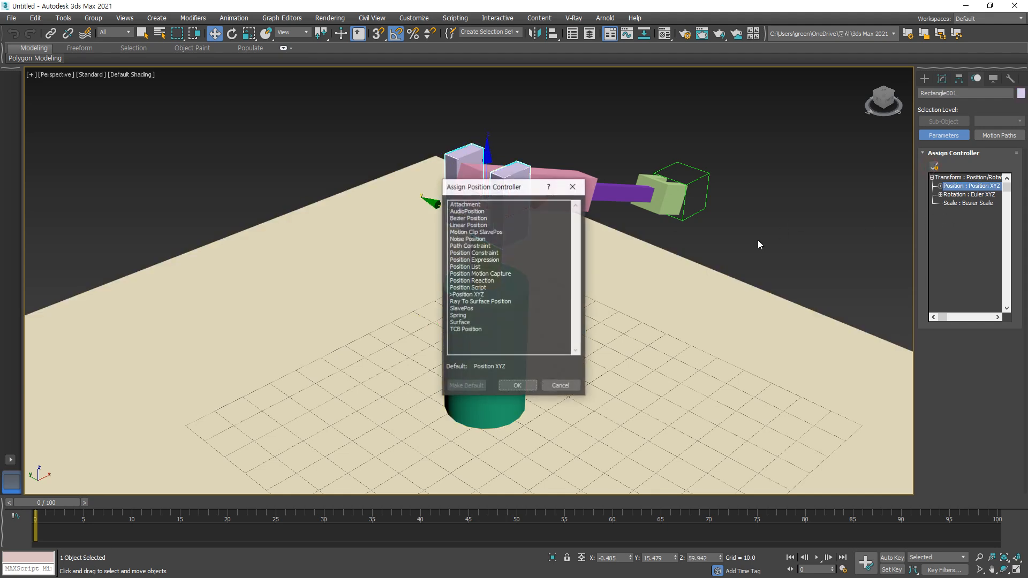
click(465, 226)
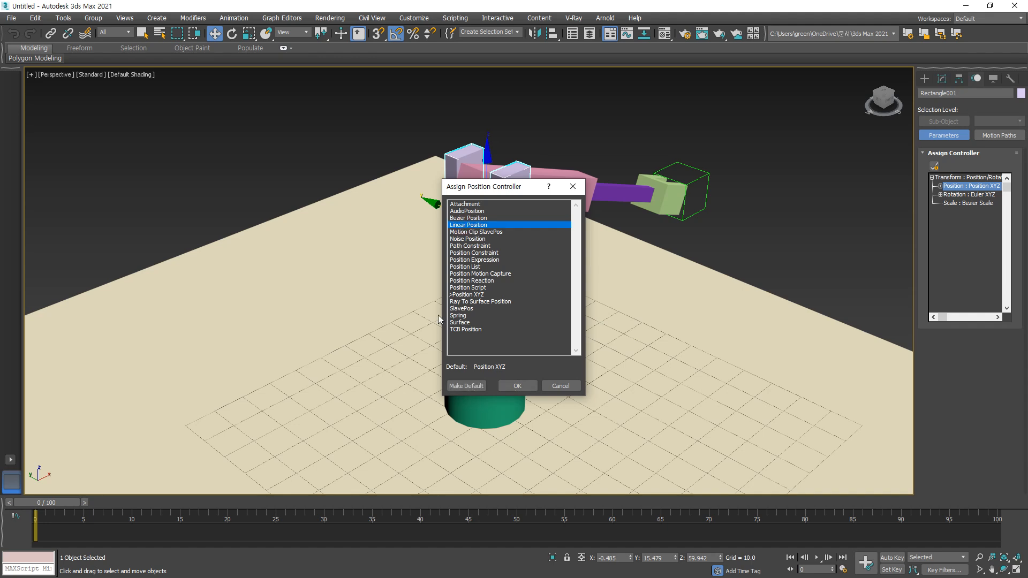
click(517, 386)
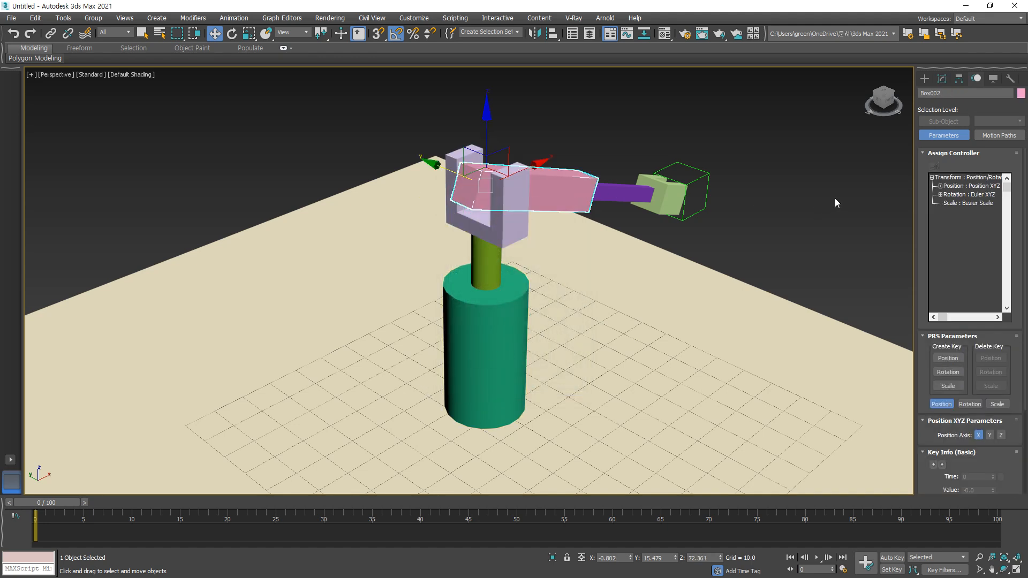
- Assign the Linear Position controller to the position track of the pink upper arm
click(976, 187)
click(934, 167)
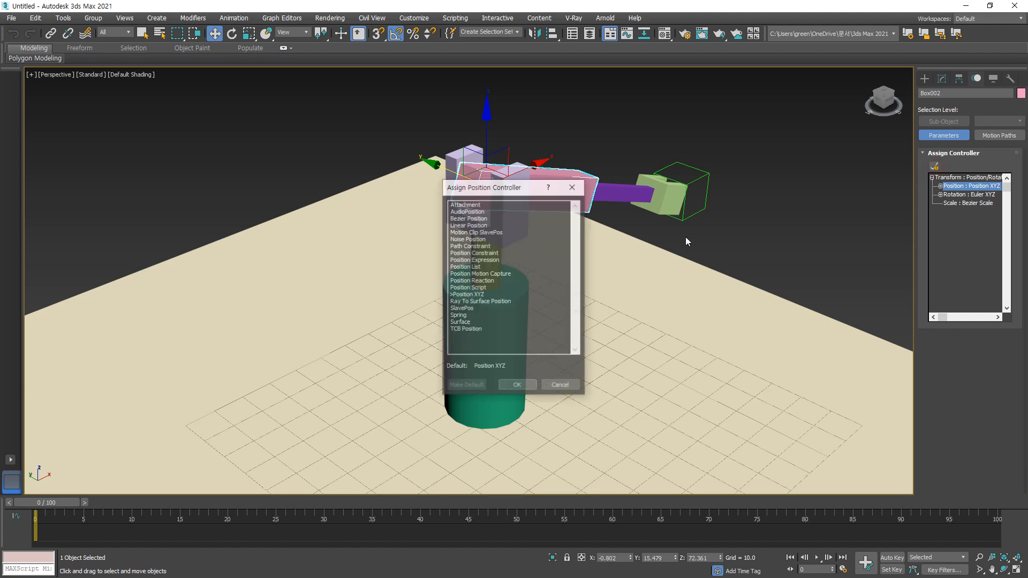
click(481, 226)
click(517, 385)
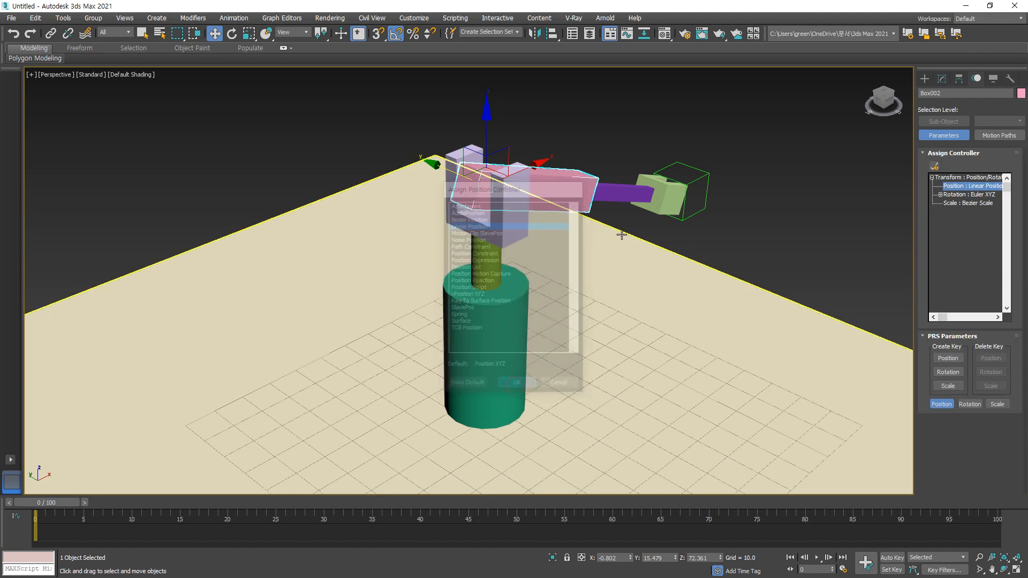
- Assign the Linear Position controller to the position track of the purple forearm
click(621, 190)
click(979, 187)
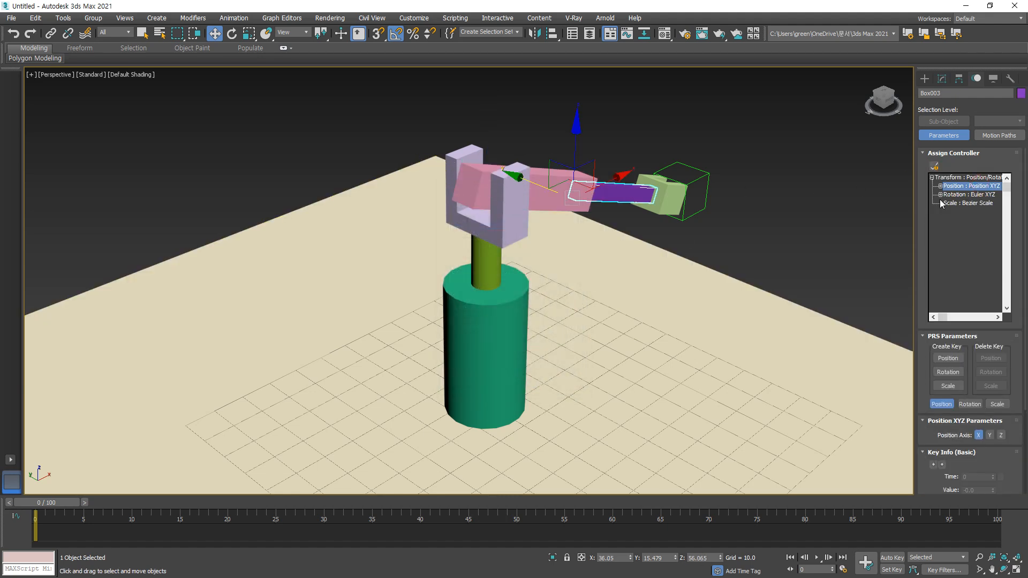
click(934, 167)
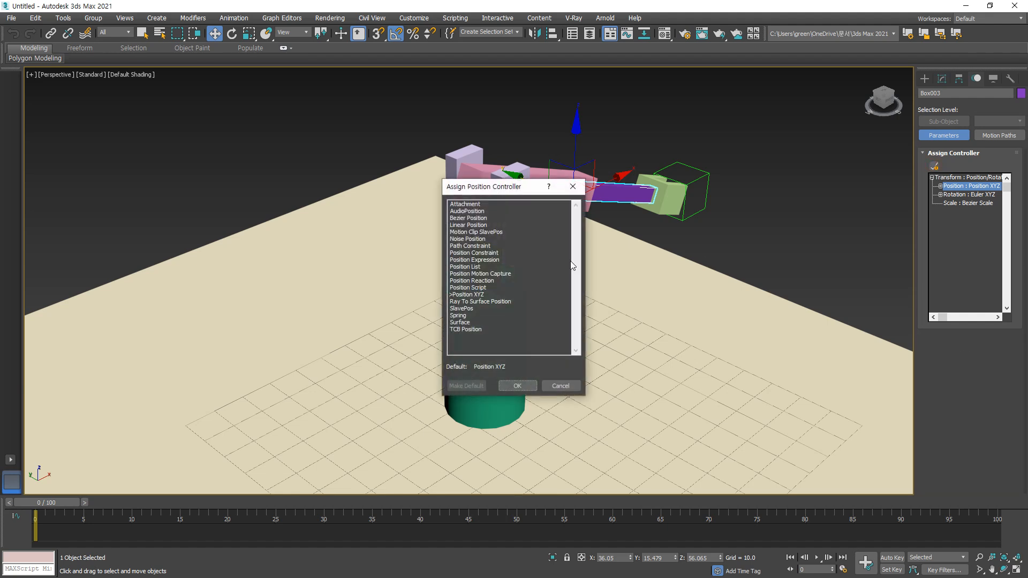
click(474, 225)
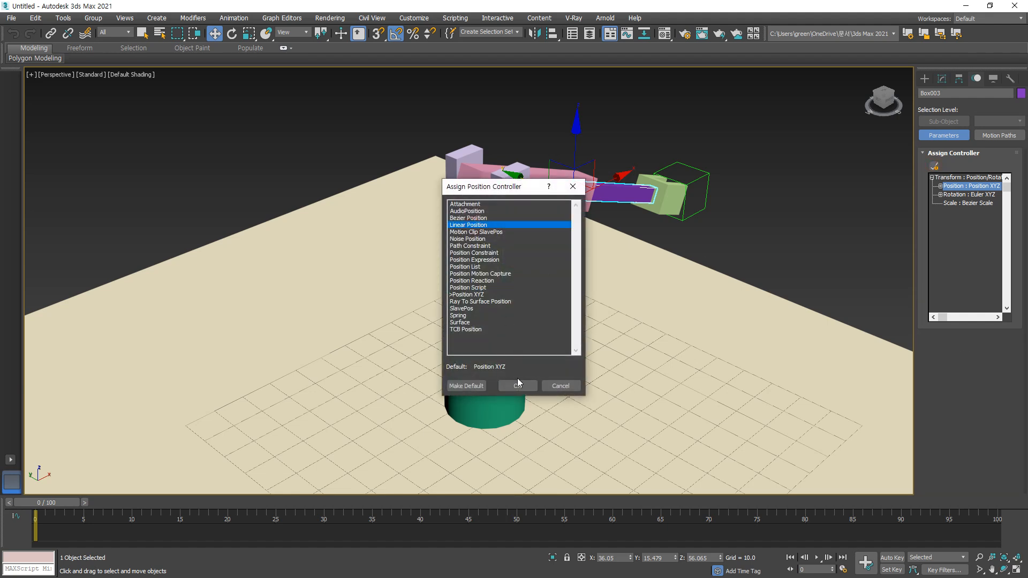
click(533, 385)
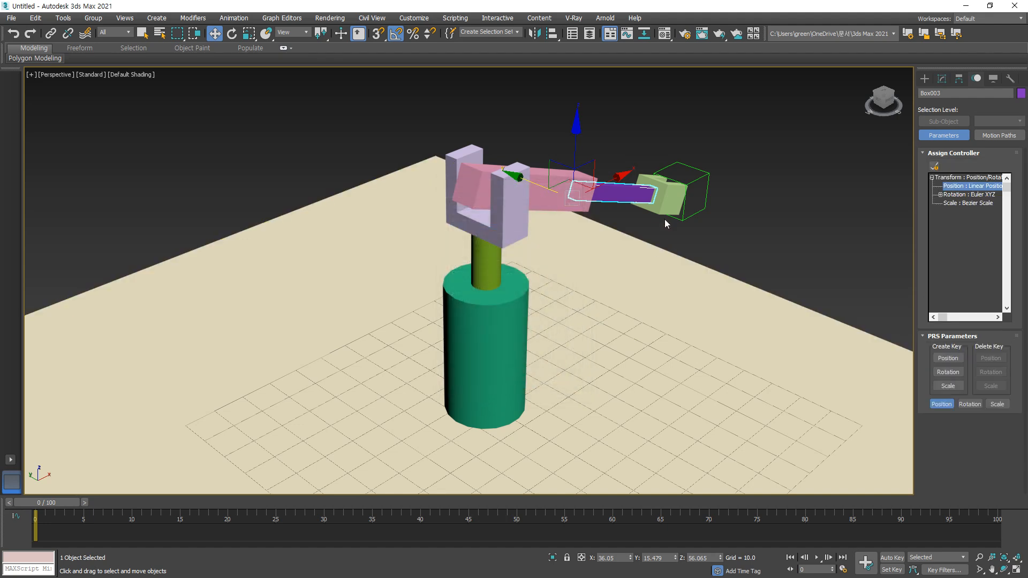
- Assign the Linear Position controller to the position track of the light-green piece at the arm's end
click(665, 219)
click(962, 187)
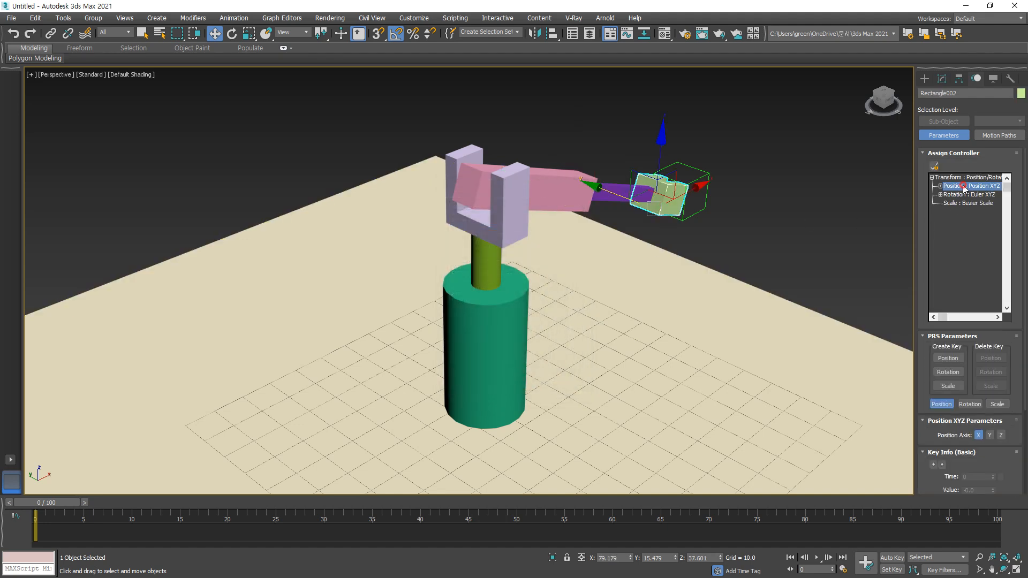
click(934, 166)
click(475, 227)
click(521, 388)
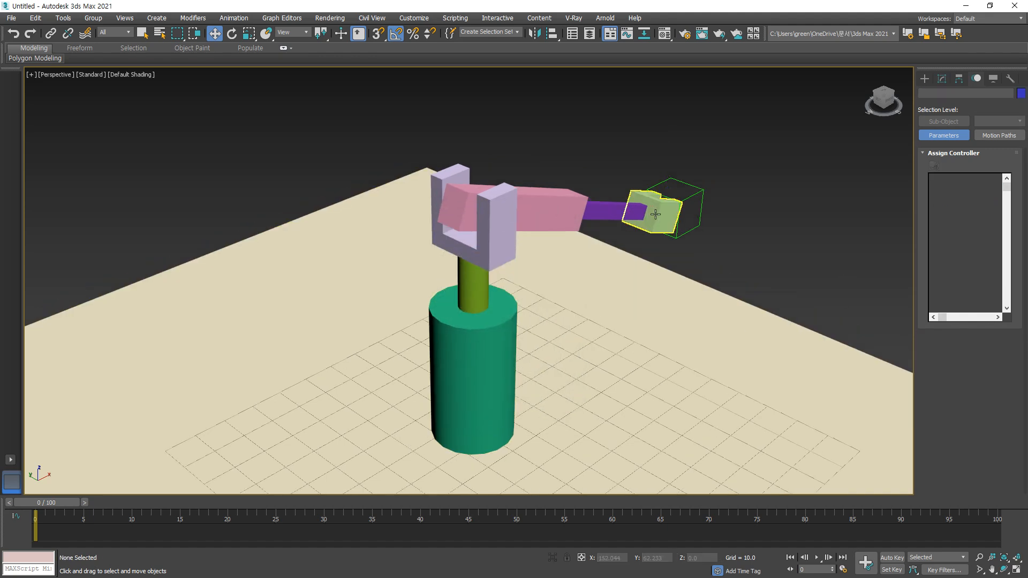
- Select the light-green end piece and examine its IK sliding joint settings for each axis
click(655, 214)
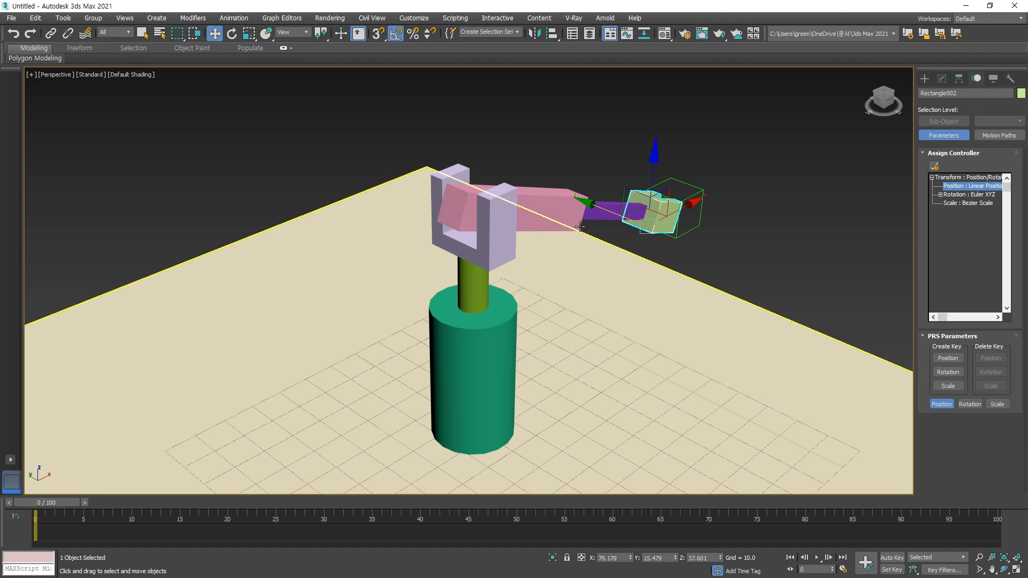
click(958, 78)
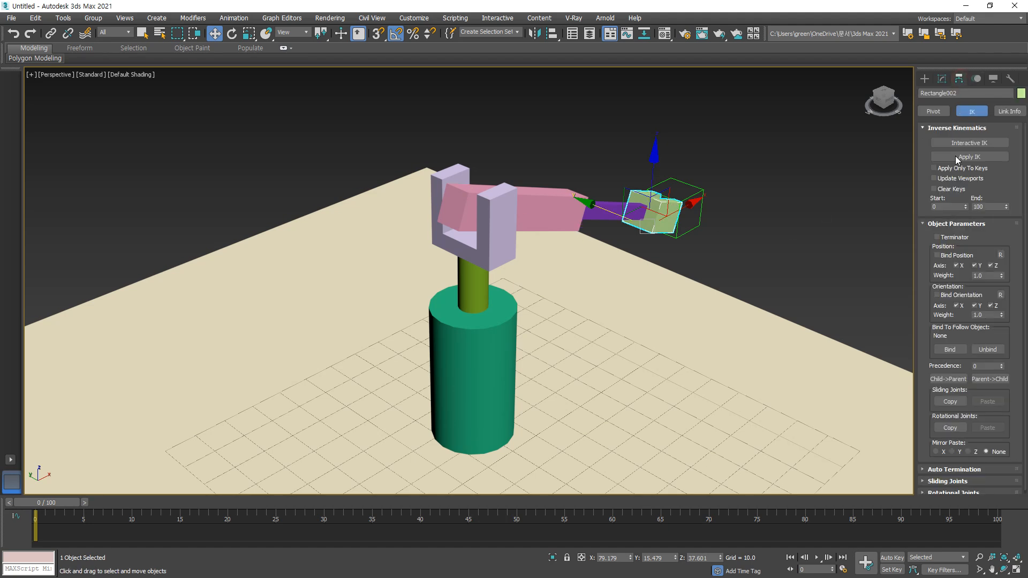
scroll(922, 207, down, 1)
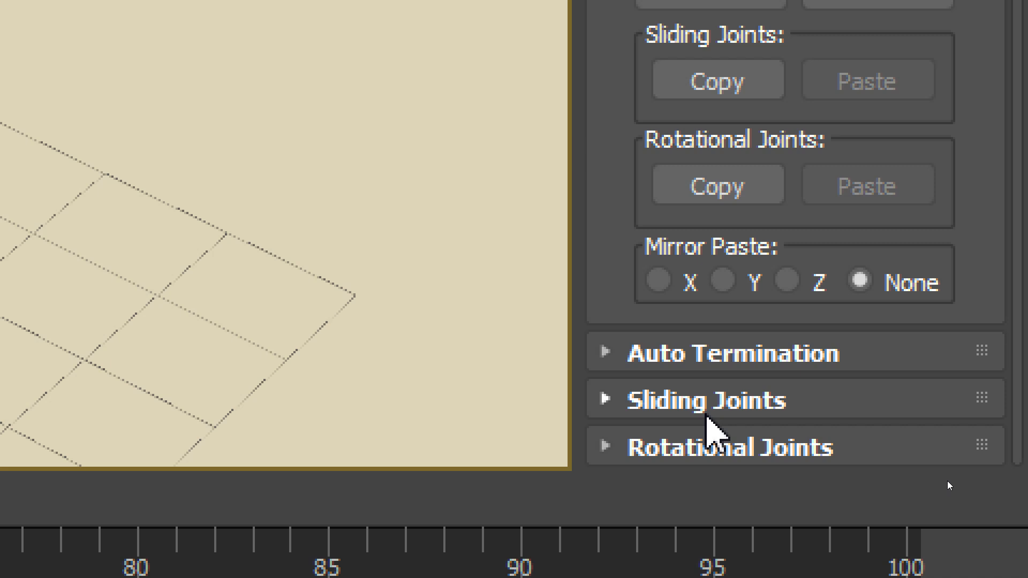
click(704, 407)
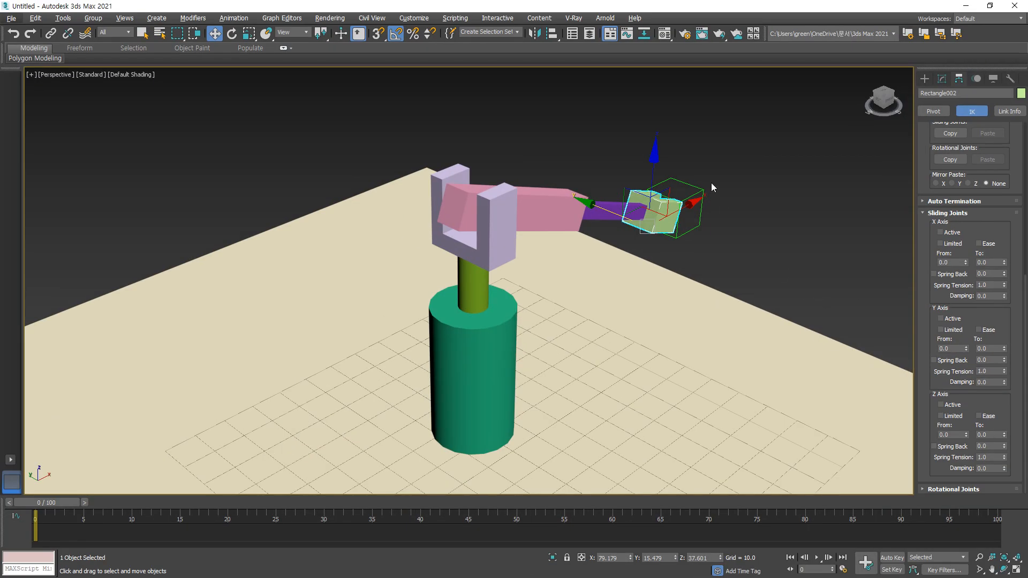
key(ctrl+2)
mouse_move(676, 242)
mouse_down()
mouse_move(685, 198)
mouse_move(669, 236)
mouse_up()
key(Escape)
- Check the sliding joint settings of the purple forearm and the large green base cylinder
click(593, 220)
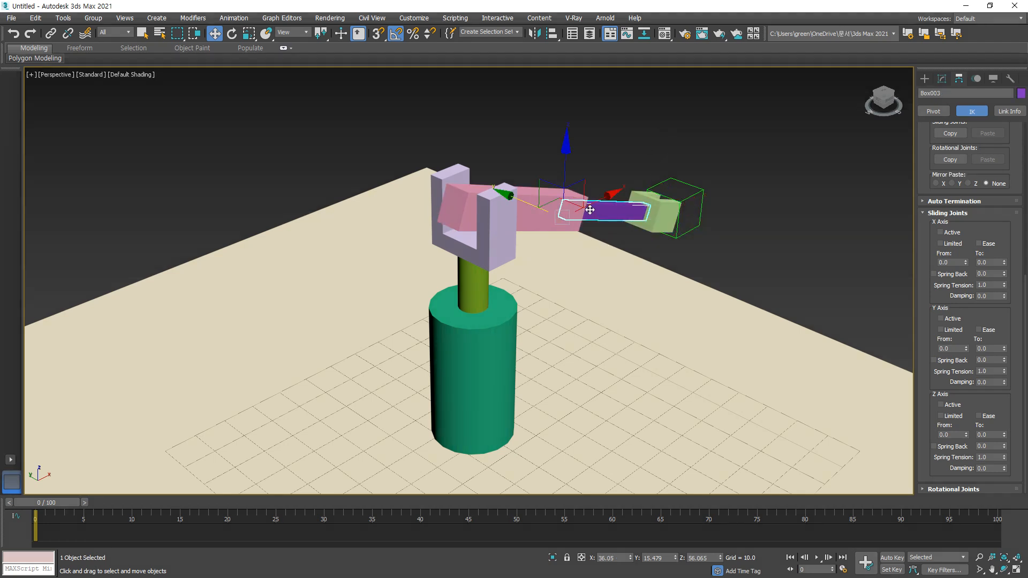
drag(614, 183, 605, 205)
drag(553, 169, 542, 189)
drag(511, 231, 503, 229)
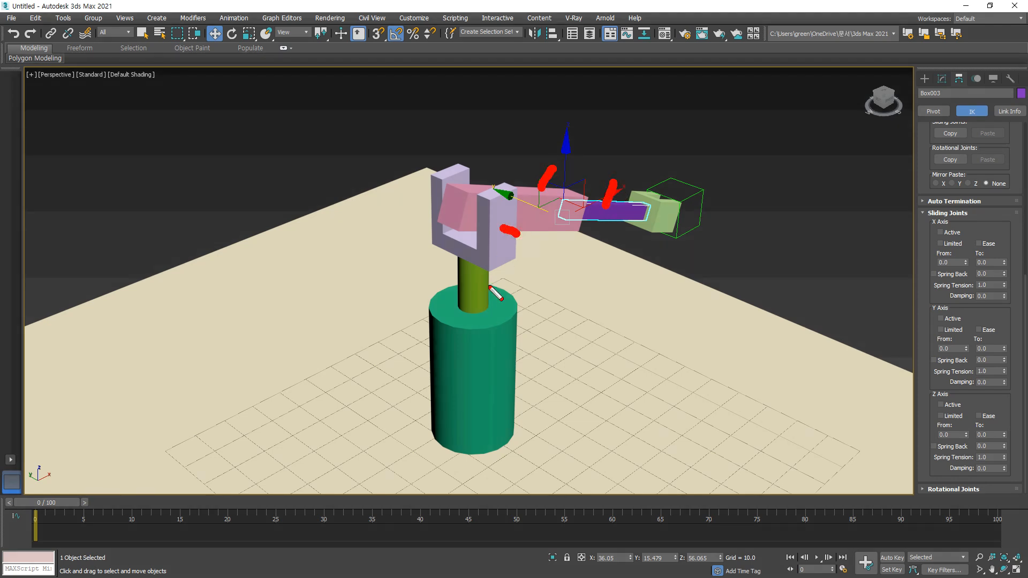
click(663, 289)
click(500, 337)
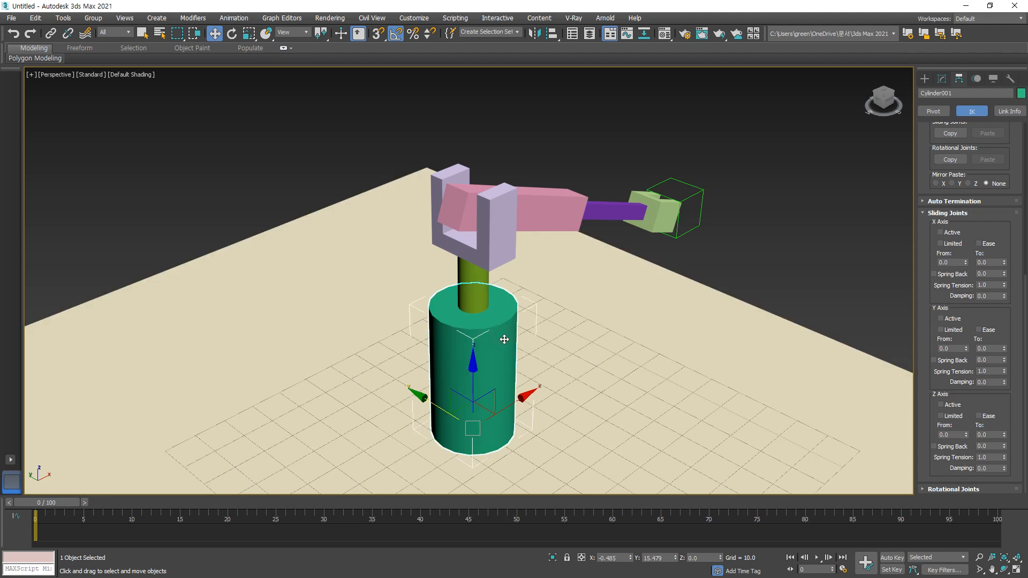
- Turn on Interactive IK with nothing selected, and select the dummy at the arm's end
click(737, 221)
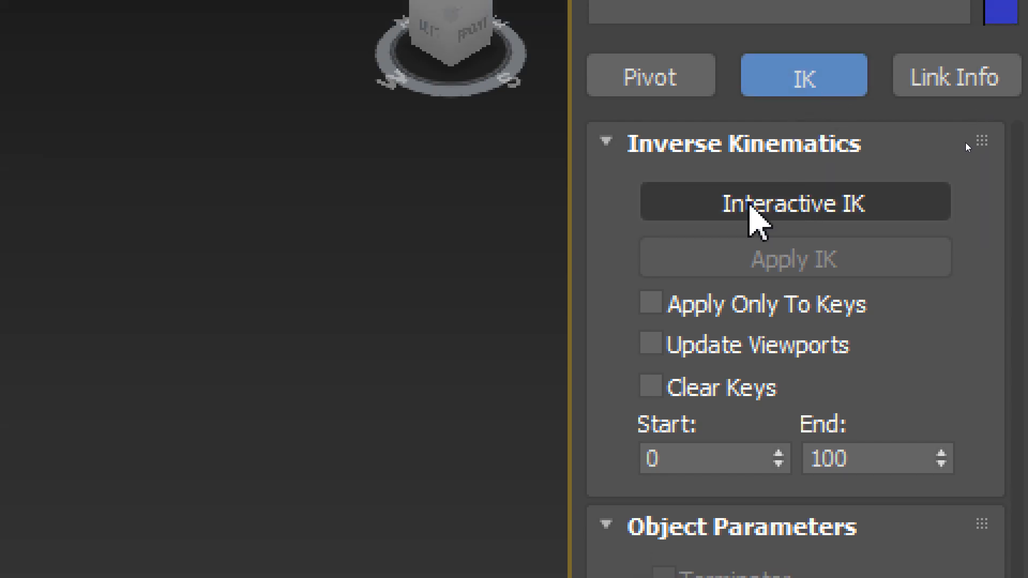
click(687, 203)
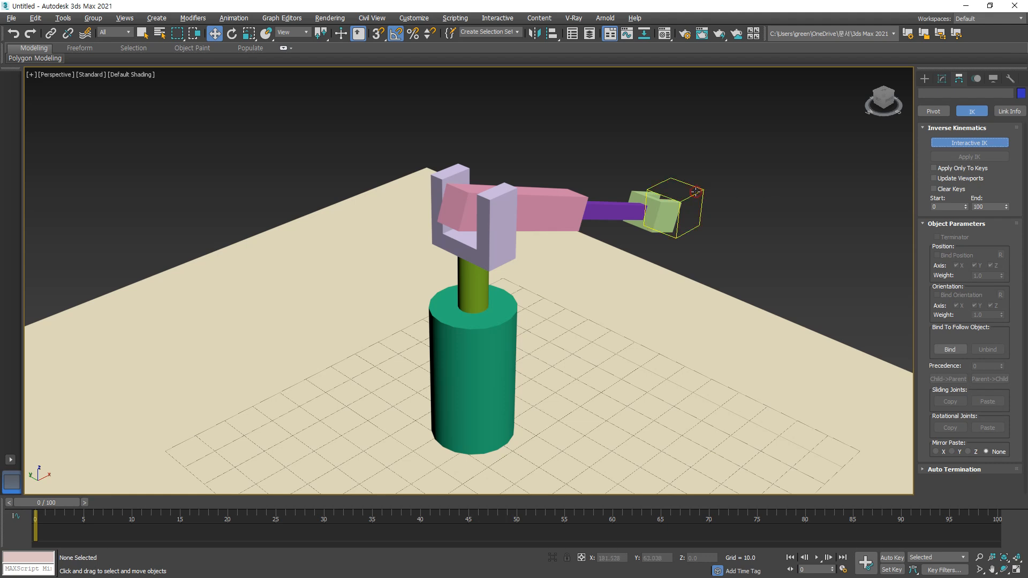
click(695, 191)
- Try moving the dummy toward the arm's base with Interactive IK on, undoing each move
drag(677, 179, 482, 152)
key(ctrl+z)
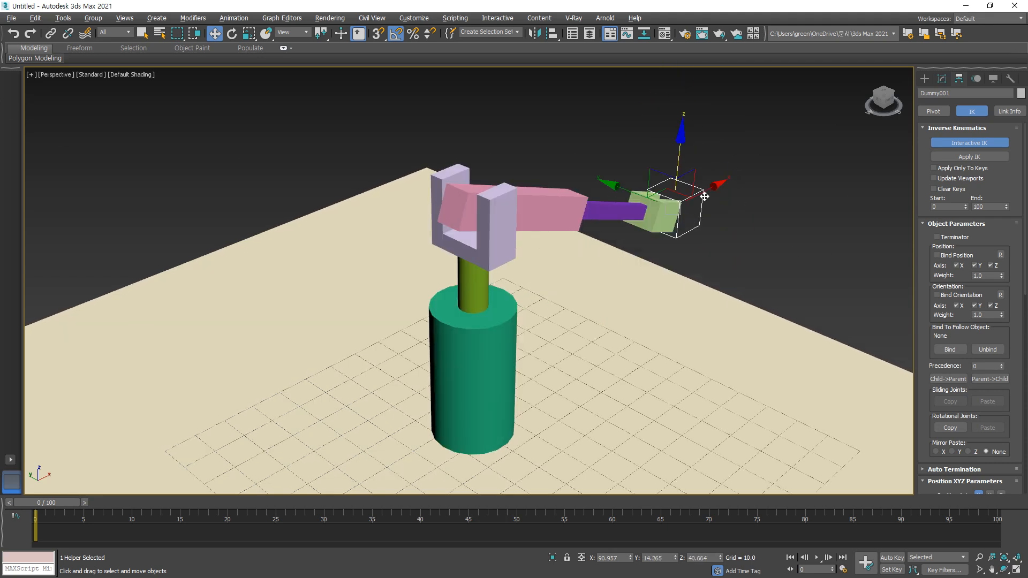
drag(716, 186, 482, 229)
key(ctrl+z)
mouse_move(700, 261)
mouse_down()
mouse_move(665, 154)
mouse_move(686, 273)
mouse_up()
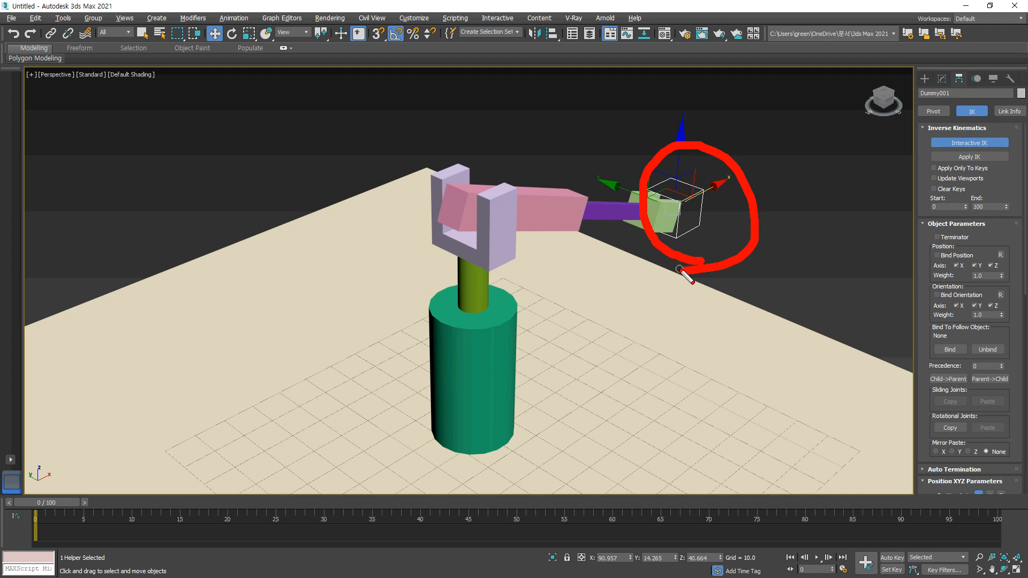
- Select the floor plate and deactivate the X axis of its rotational joints
click(656, 289)
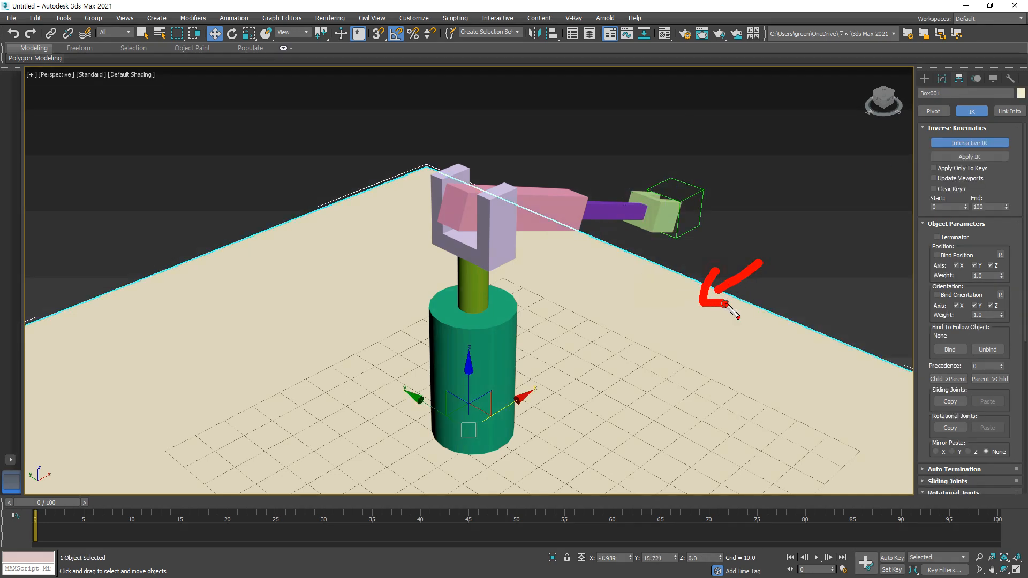
key(Escape)
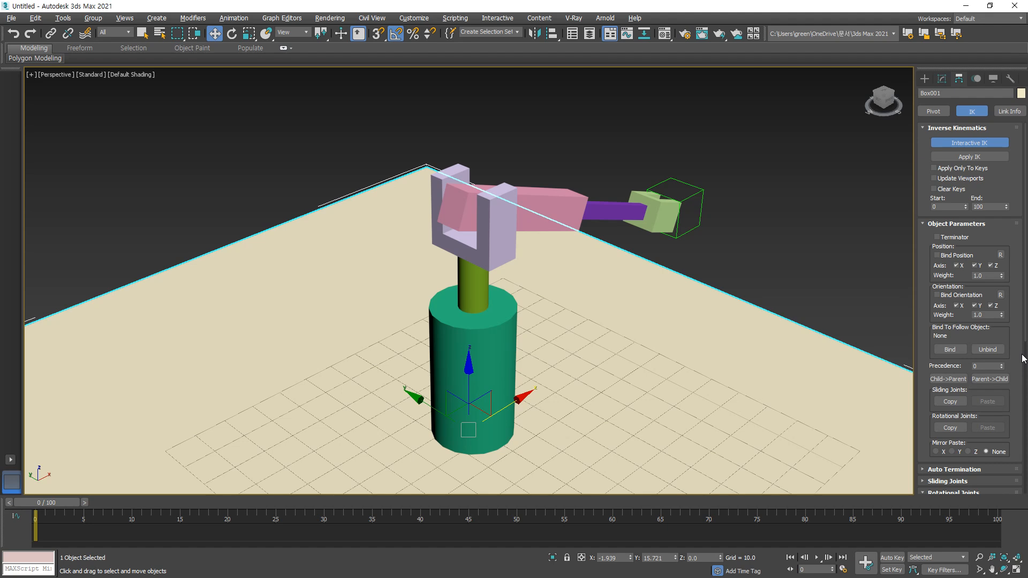
drag(1015, 356, 968, 104)
drag(929, 265, 912, 237)
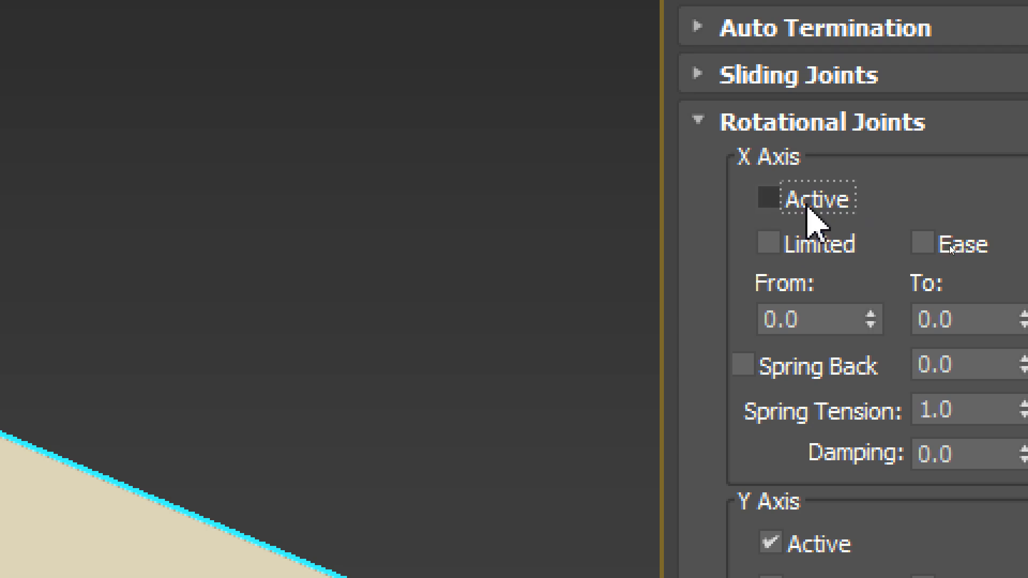
- Check the floor plate's sliding joint settings for active axes
click(809, 90)
drag(702, 248, 700, 195)
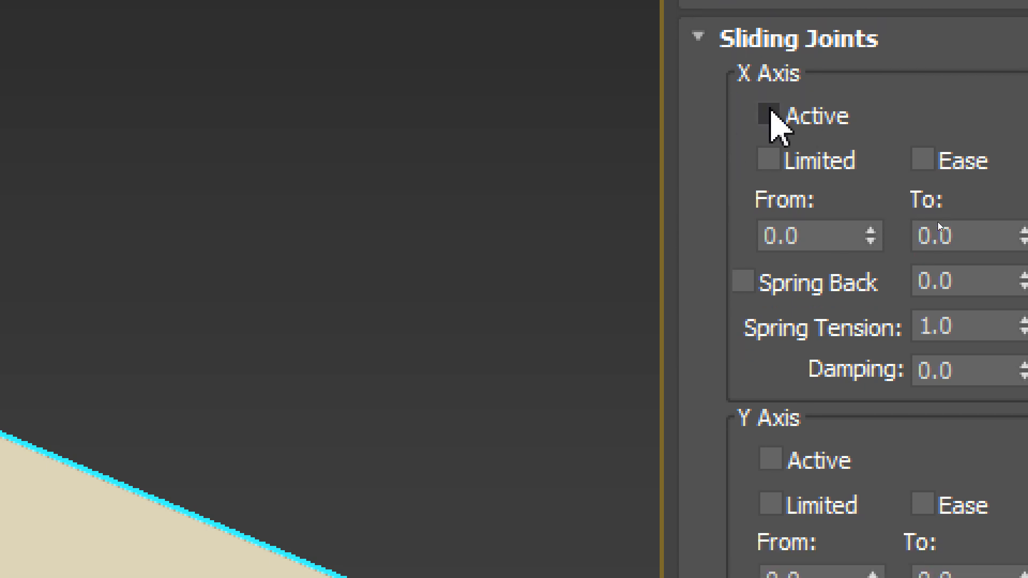
drag(716, 401, 700, 171)
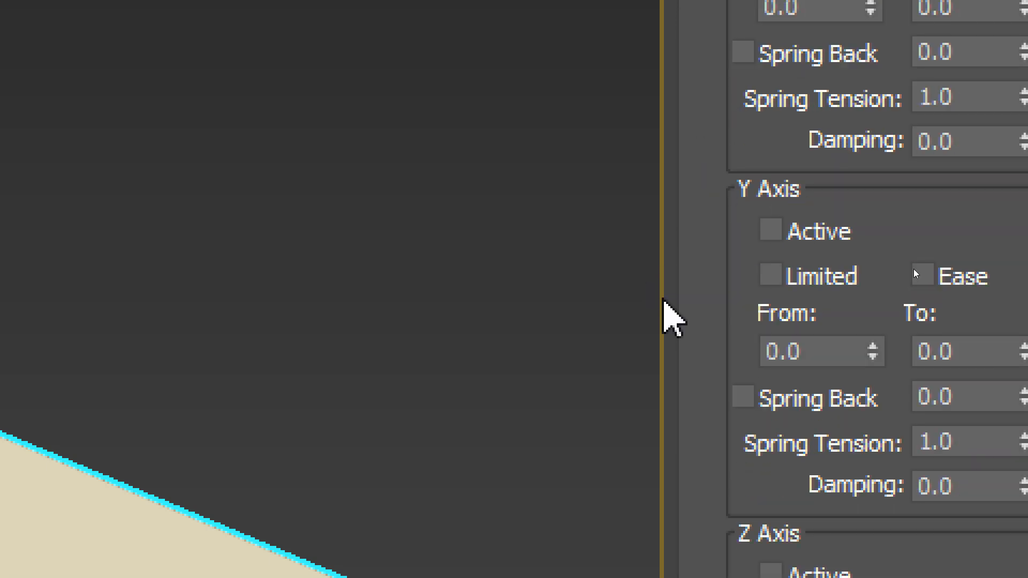
drag(695, 310, 688, 127)
drag(702, 396, 706, 40)
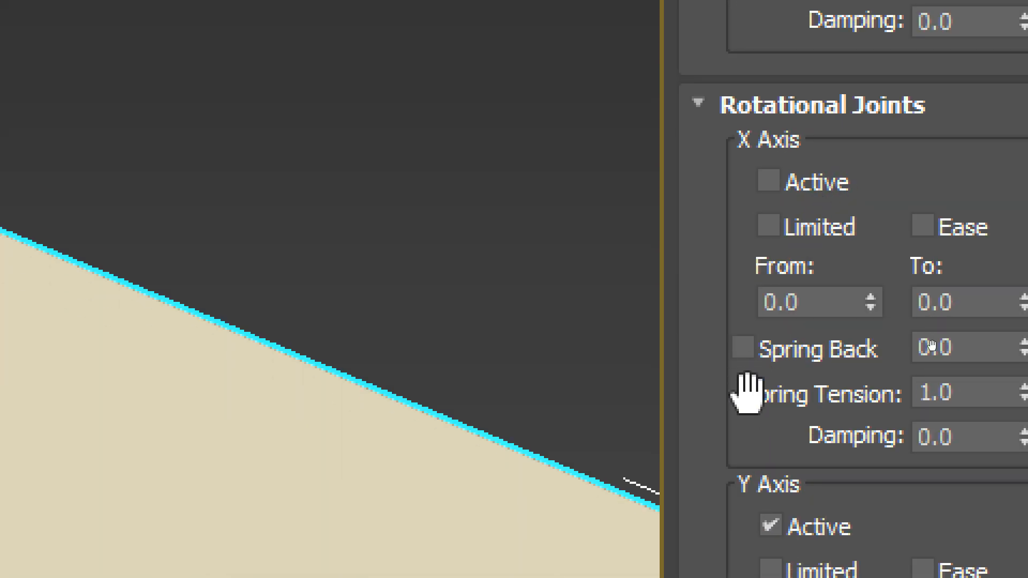
- Deactivate the Y and Z axes of the floor plate's rotational joints
drag(728, 416, 714, 200)
click(808, 345)
click(806, 341)
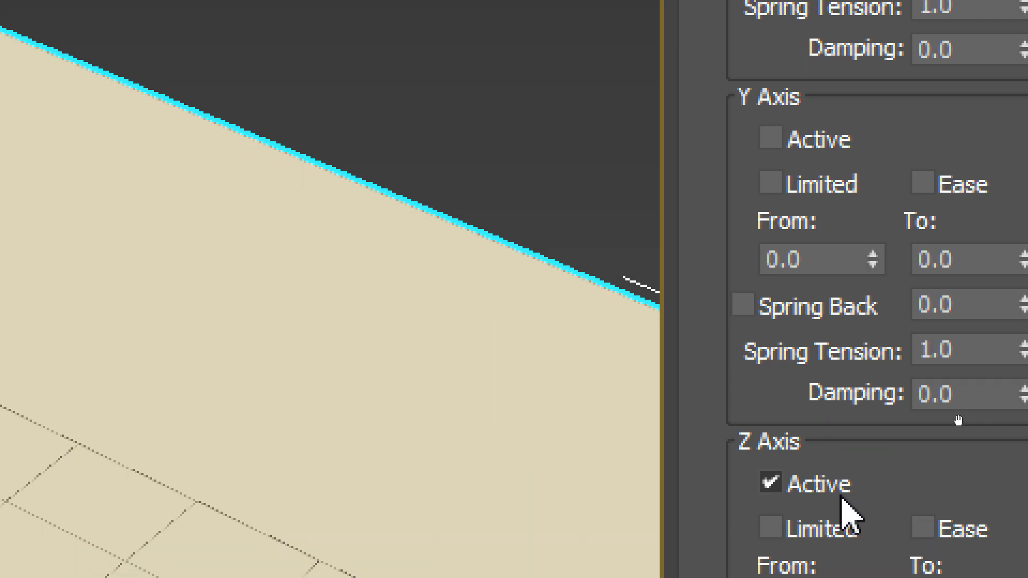
click(835, 495)
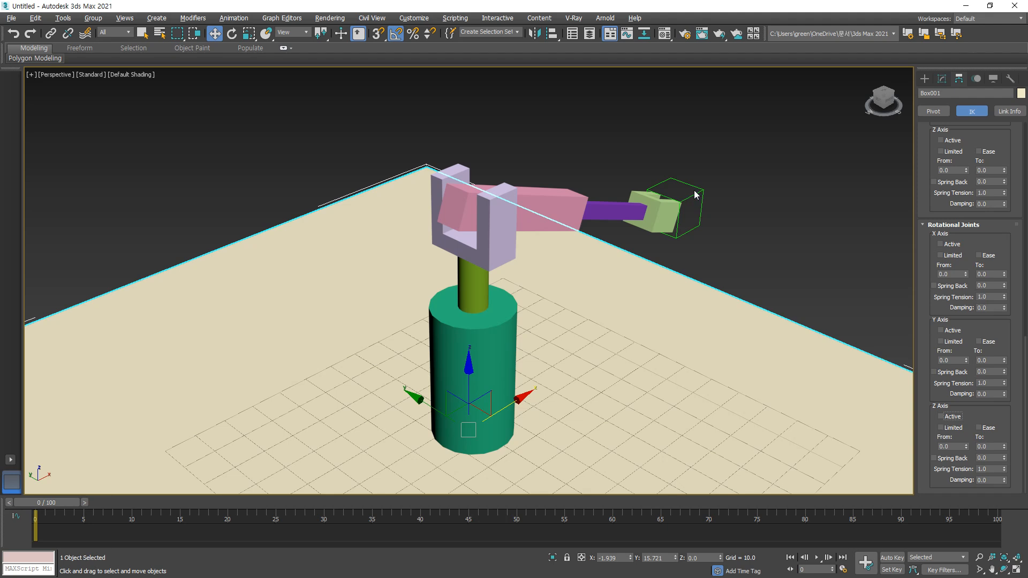
- Try moving the dummy toward the arm's bracket with Interactive IK on, and undo the move
click(700, 193)
drag(718, 184, 533, 197)
key(ctrl+z)
- Select the teal base cylinder and deactivate the X, Y and Z axes of its rotational joints
click(486, 337)
key(ctrl+2)
drag(504, 339, 455, 349)
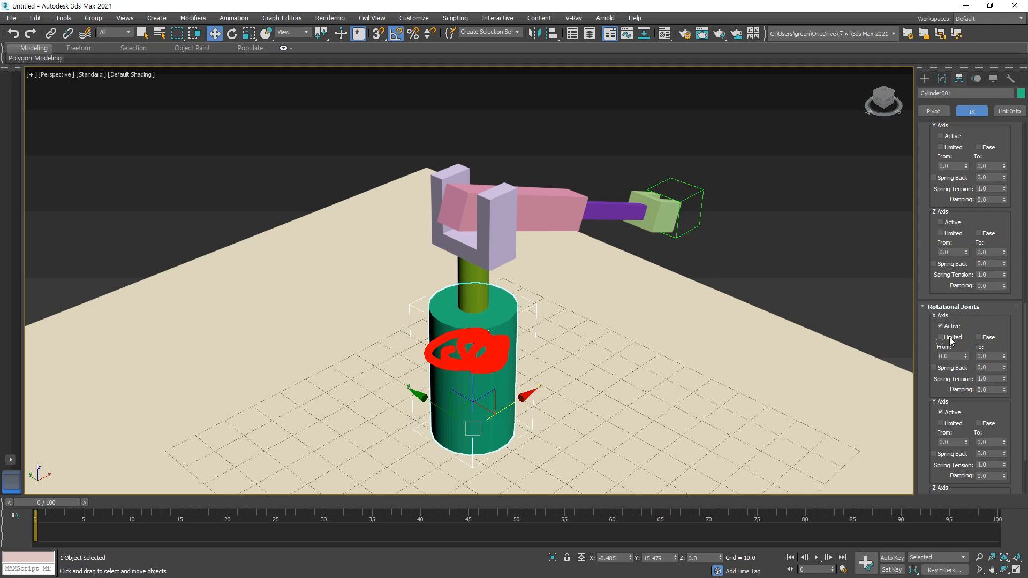
key(Escape)
drag(932, 323, 933, 192)
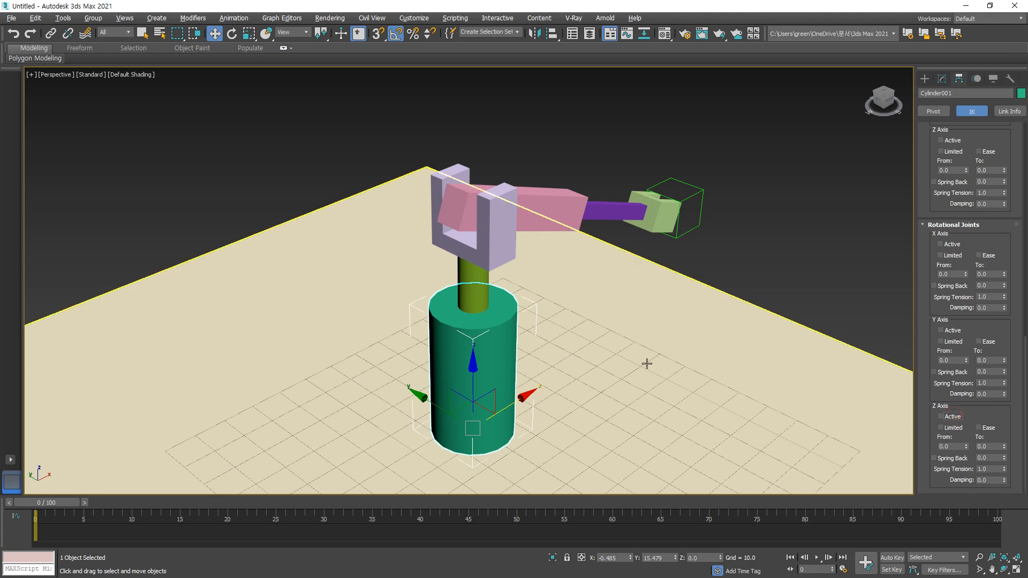
- Select the olive inner cylinder and deactivate the X and Y axes of its rotational joints
click(478, 332)
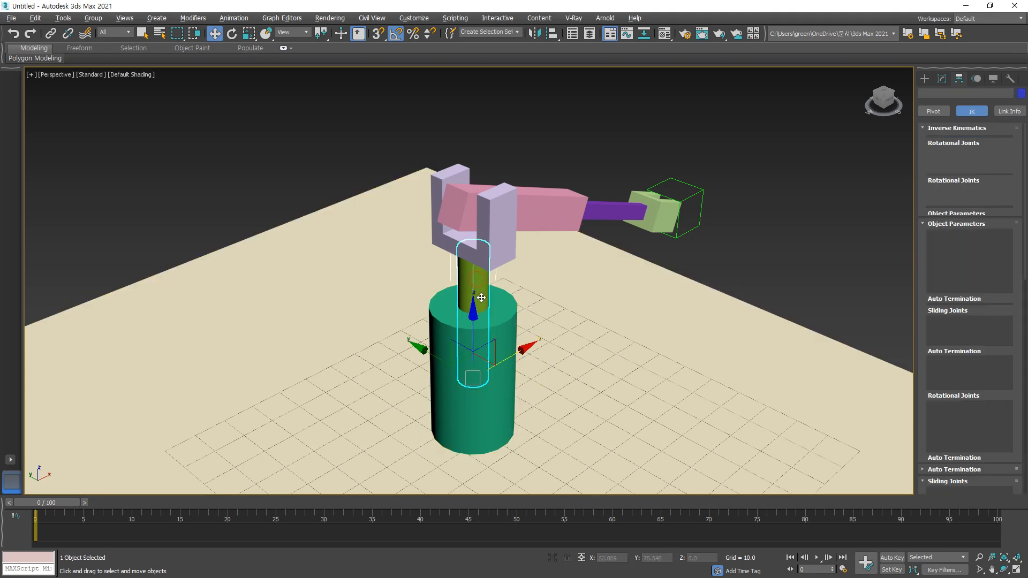
mouse_move(484, 255)
mouse_down()
mouse_move(487, 399)
mouse_move(487, 245)
mouse_up()
key(Escape)
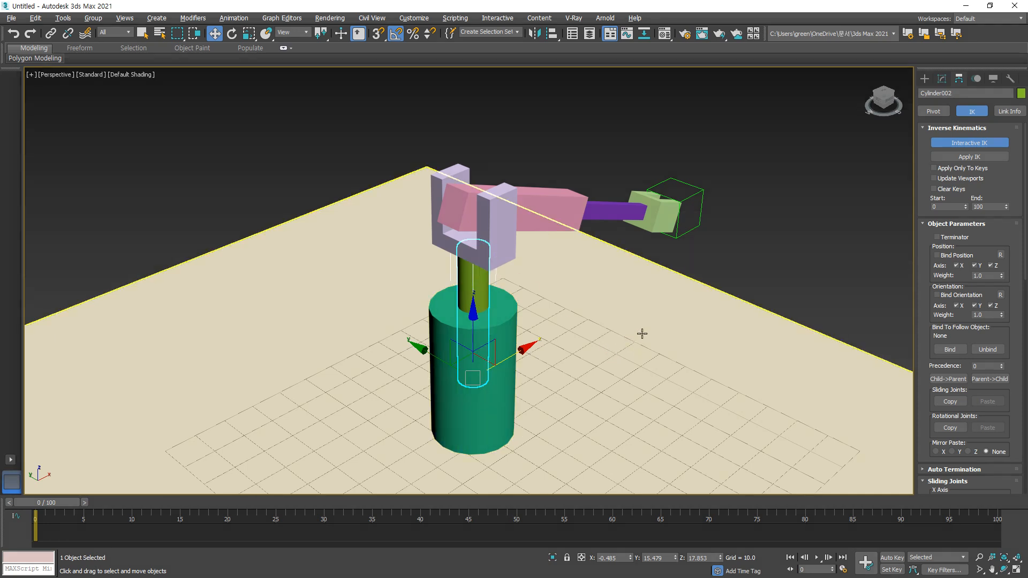
drag(647, 302, 682, 298)
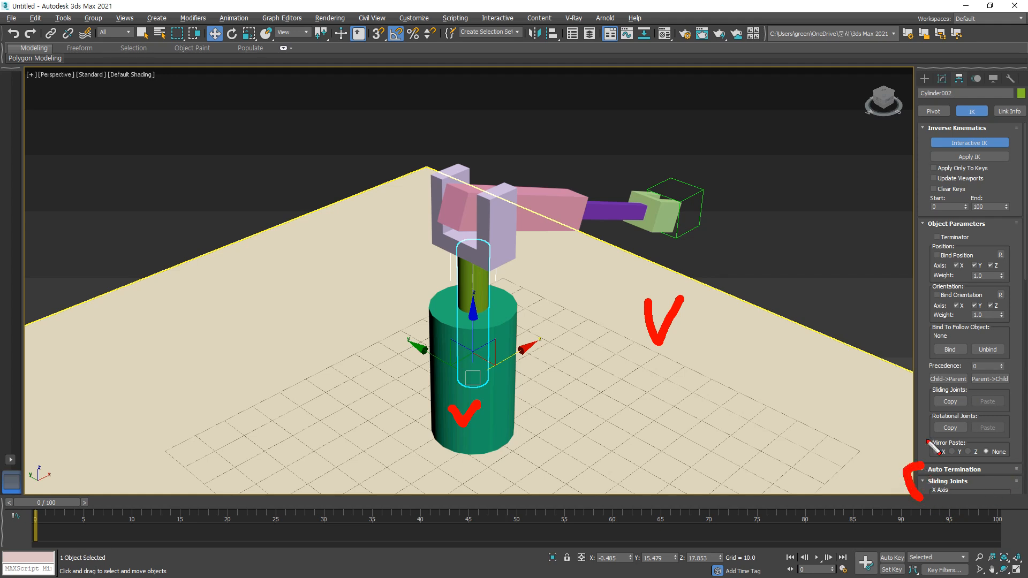
key(Escape)
drag(920, 399, 906, 158)
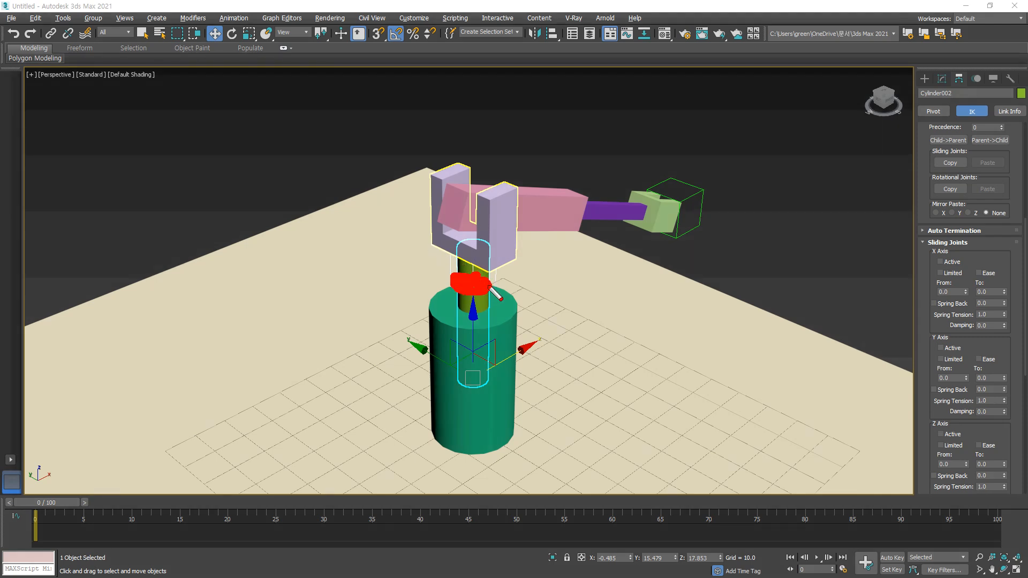
drag(473, 366, 473, 219)
mouse_move(424, 355)
mouse_down()
mouse_move(497, 378)
mouse_move(529, 352)
mouse_up()
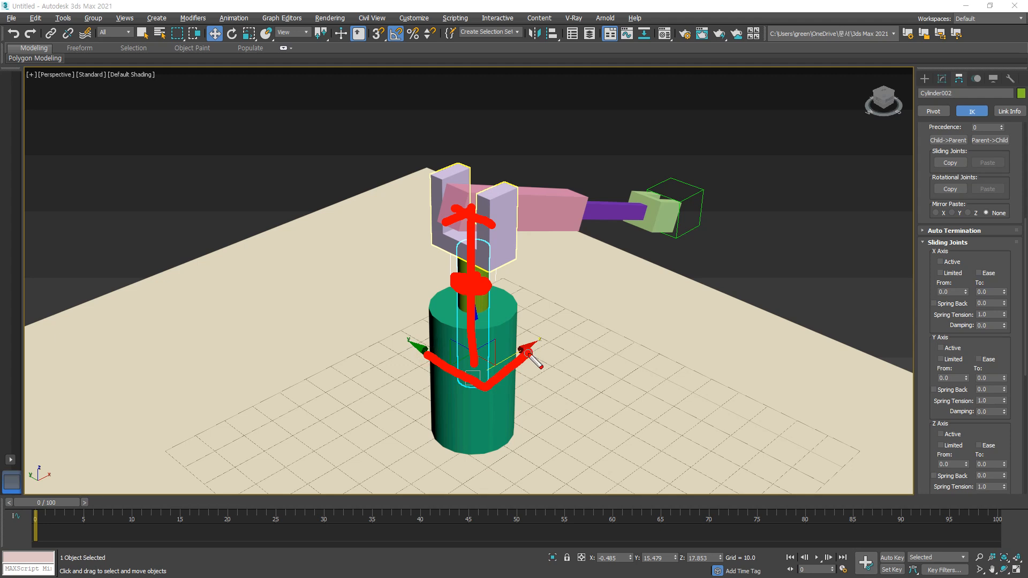
key(Escape)
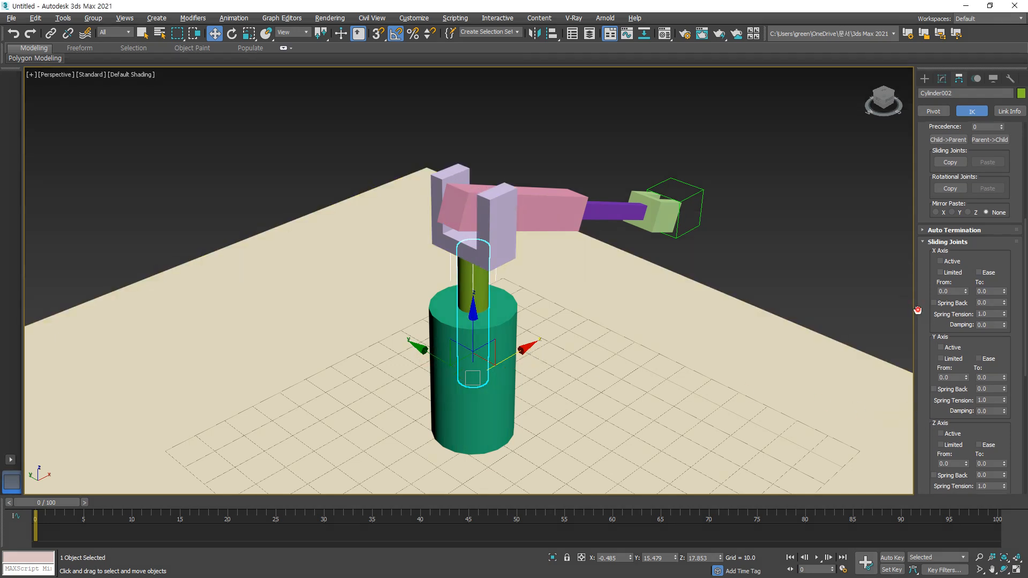
scroll(926, 273, down, 5)
scroll(923, 343, down, 3)
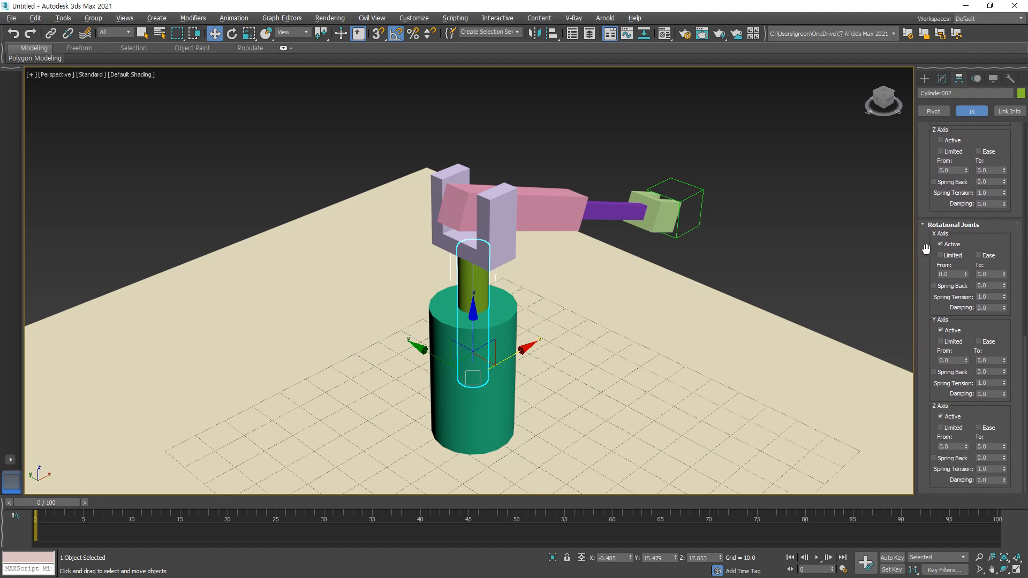
click(940, 244)
click(941, 331)
- Activate the Z axis in the olive cylinder's sliding joints so it can slide along its length
scroll(921, 185, up, 4)
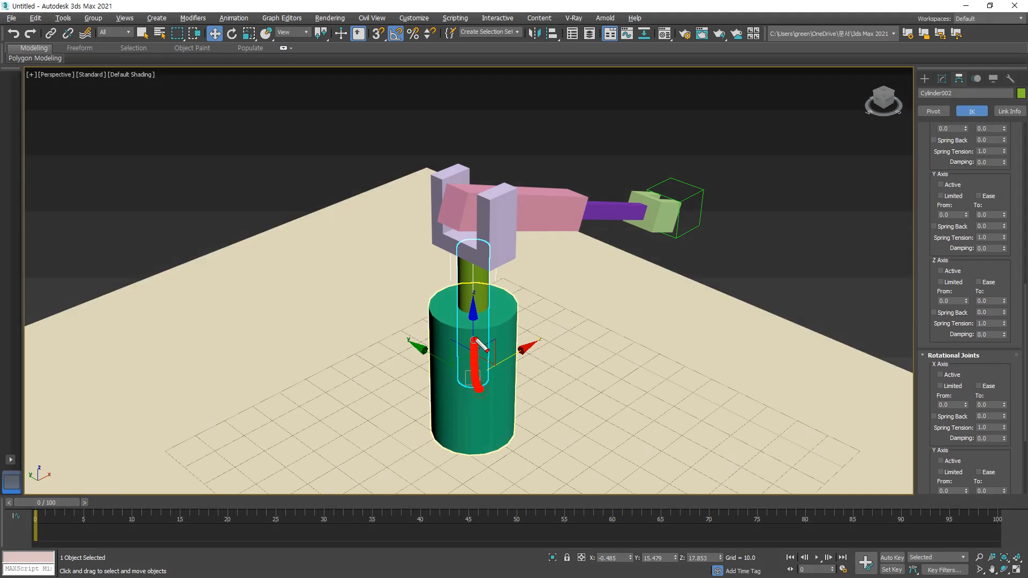
drag(500, 332, 500, 329)
key(Escape)
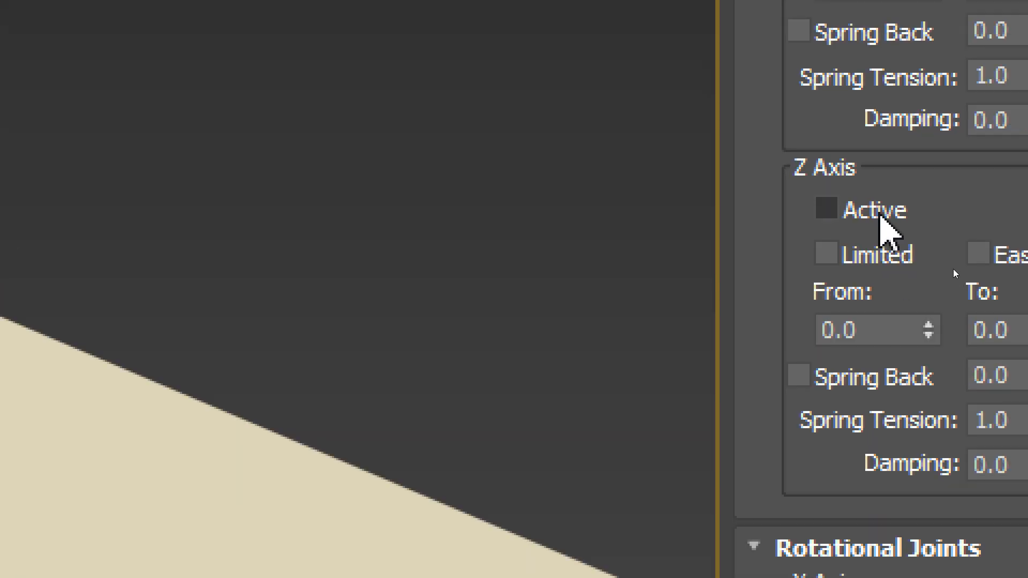
click(877, 214)
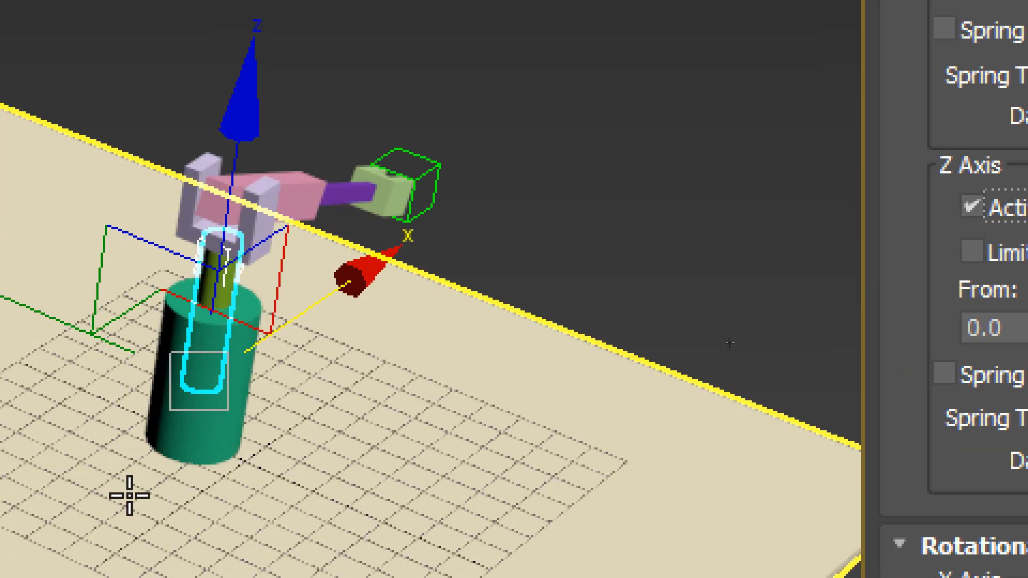
middle_drag(369, 420, 691, 343)
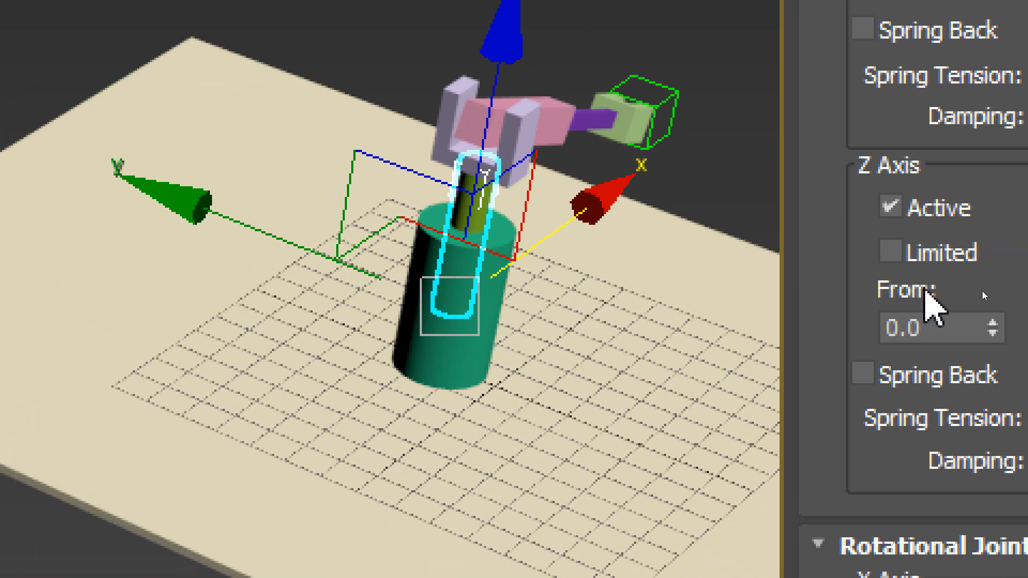
- Try a Z-axis sliding range from 0.46 to 11.18 for the olive cylinder
click(729, 333)
click(906, 327)
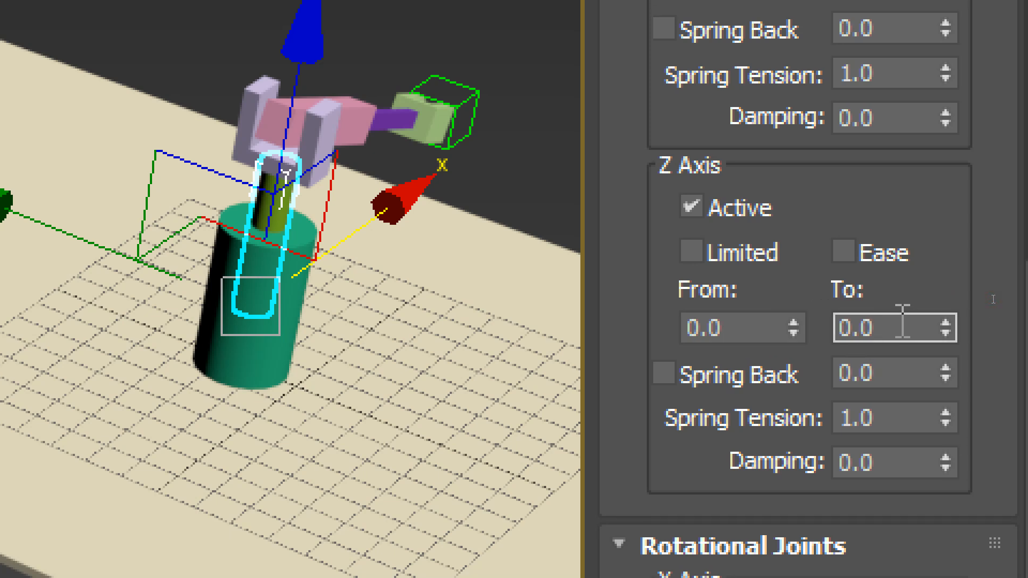
double_click(747, 327)
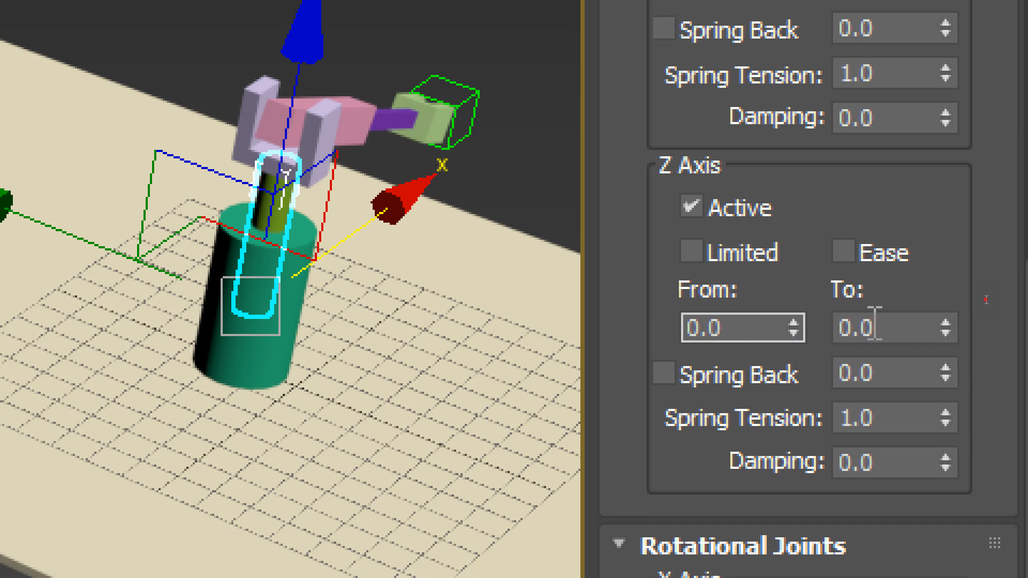
drag(794, 334, 805, 226)
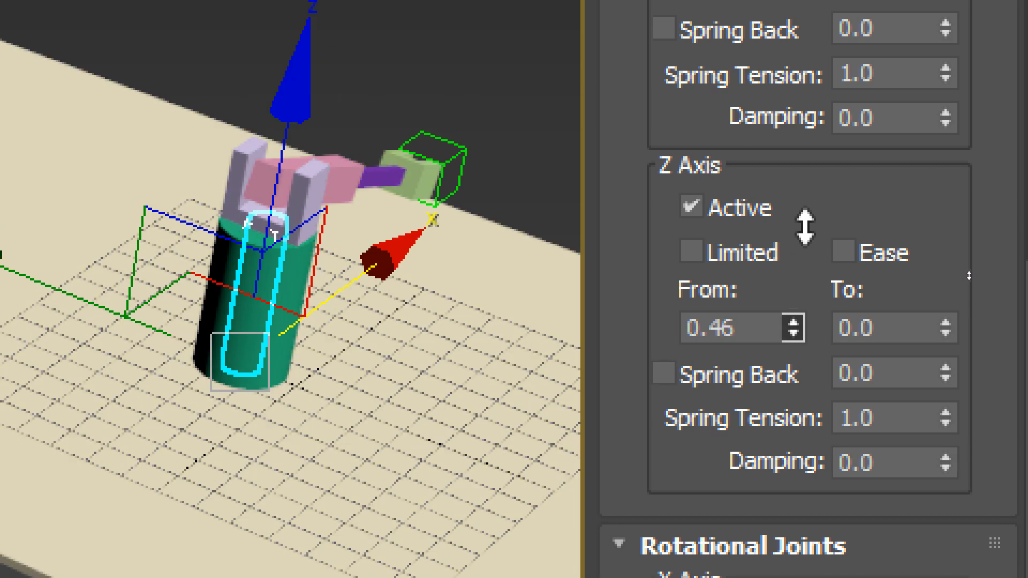
drag(946, 332, 931, 72)
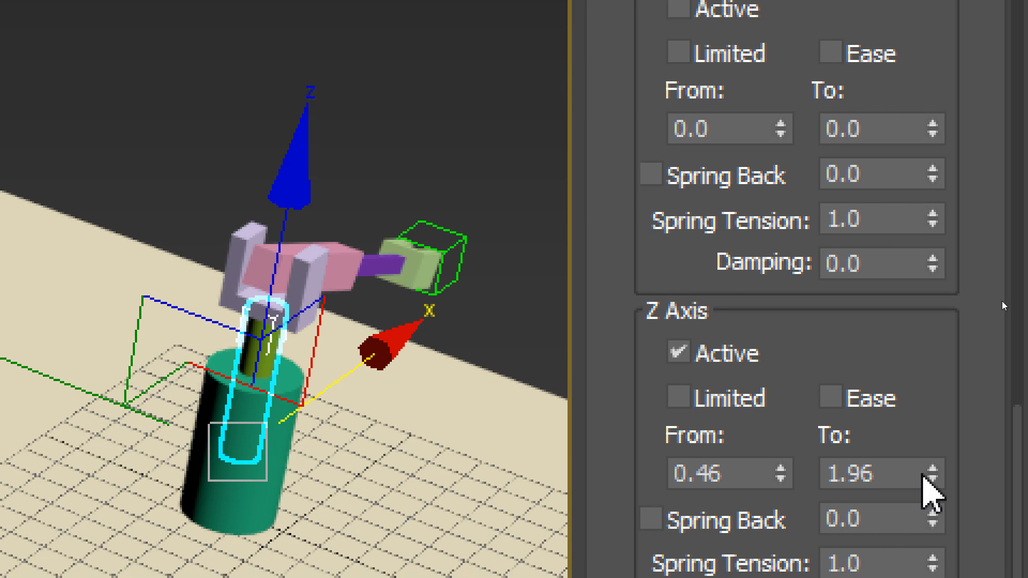
drag(931, 331, 925, 270)
drag(925, 417, 922, 195)
drag(930, 478, 933, 155)
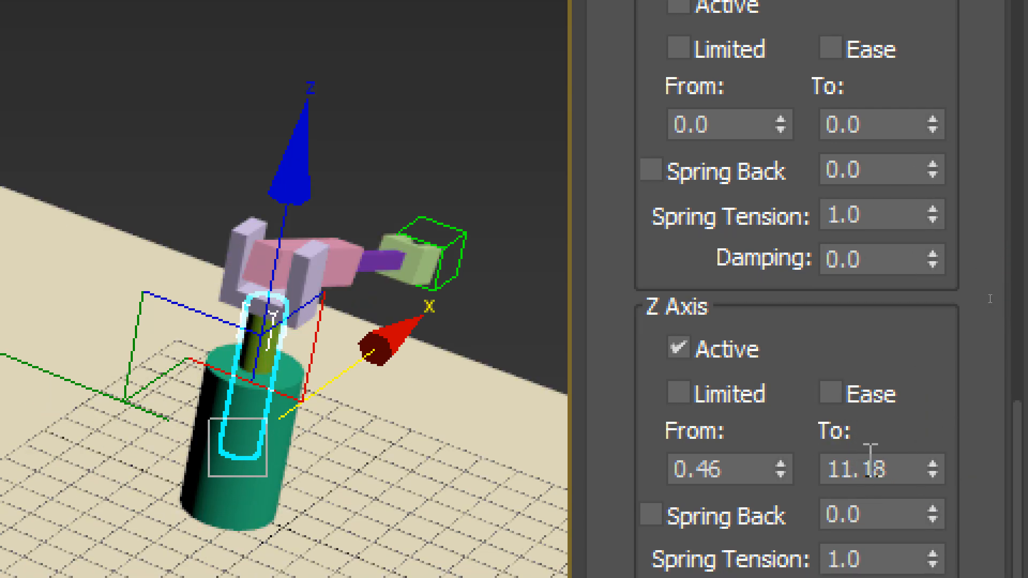
- Try 100 and 39 as the upper limit of the olive cylinder's Z-axis sliding range
double_click(887, 461)
text(100)
key(Return)
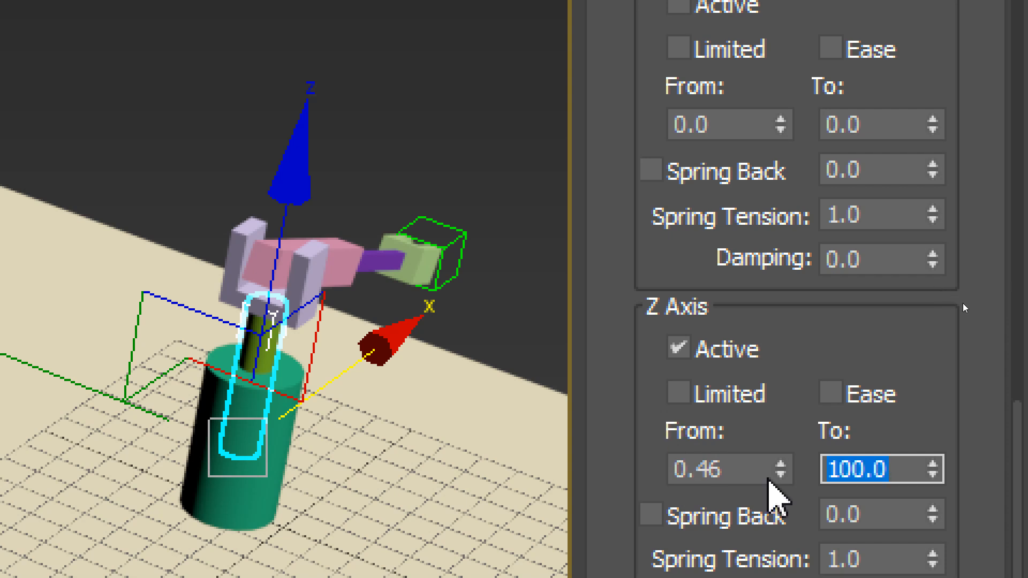
drag(930, 469, 923, 577)
drag(923, 505, 916, 510)
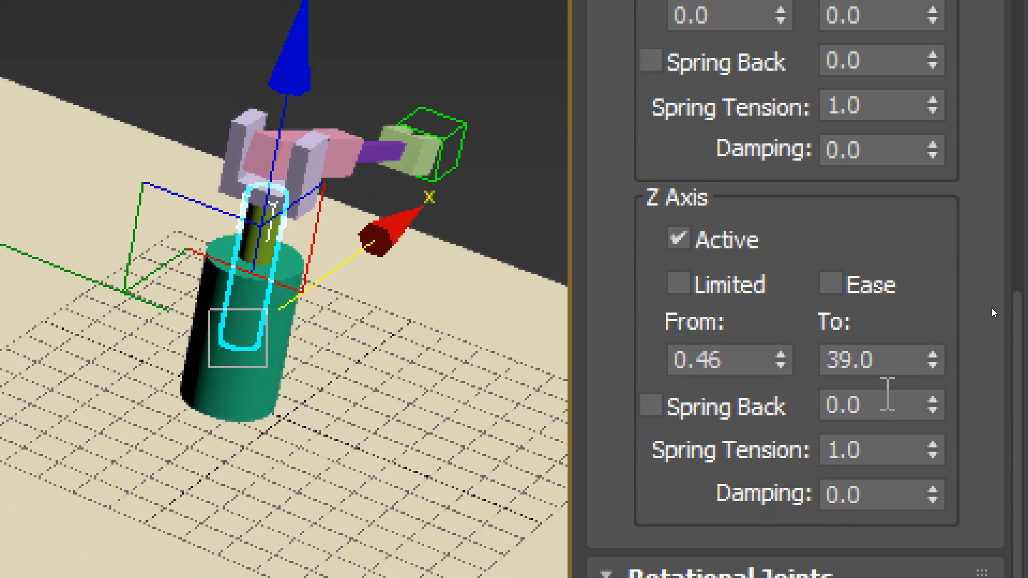
- Set the olive cylinder's Z-axis sliding range from 0.5 to 40 and turn on Limited for that axis
double_click(887, 362)
text(40)
key(Return)
double_click(688, 355)
text(0.5)
key(Return)
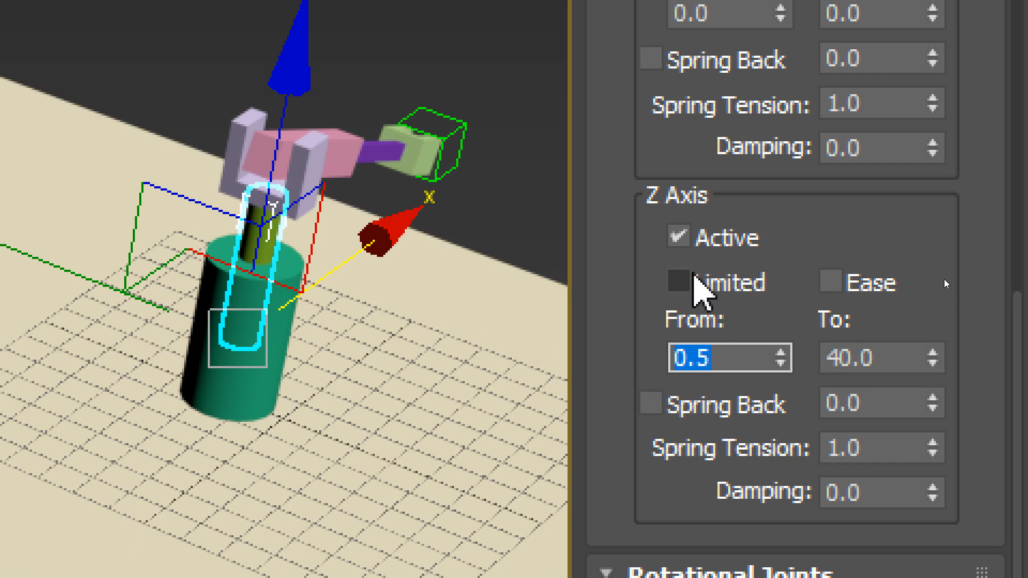
click(711, 284)
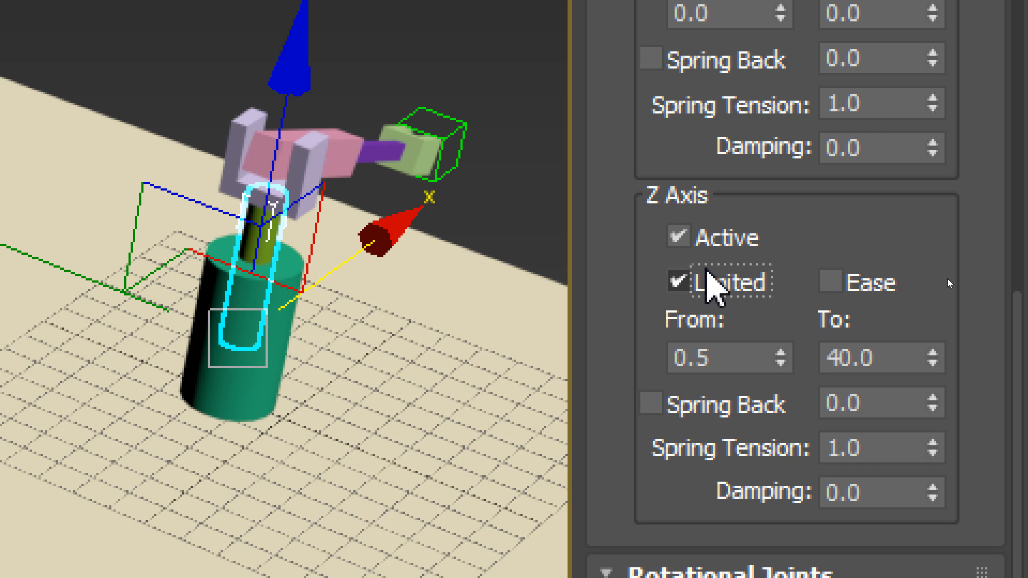
- Turn Limited off and back on for the olive cylinder's Z sliding axis, reviewing its From and To values
click(738, 358)
click(883, 358)
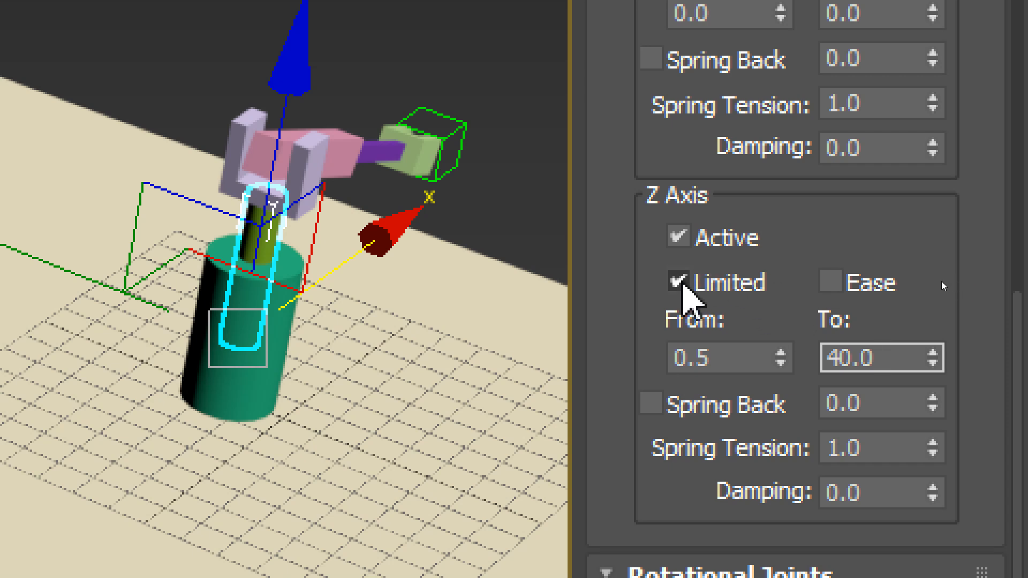
click(738, 286)
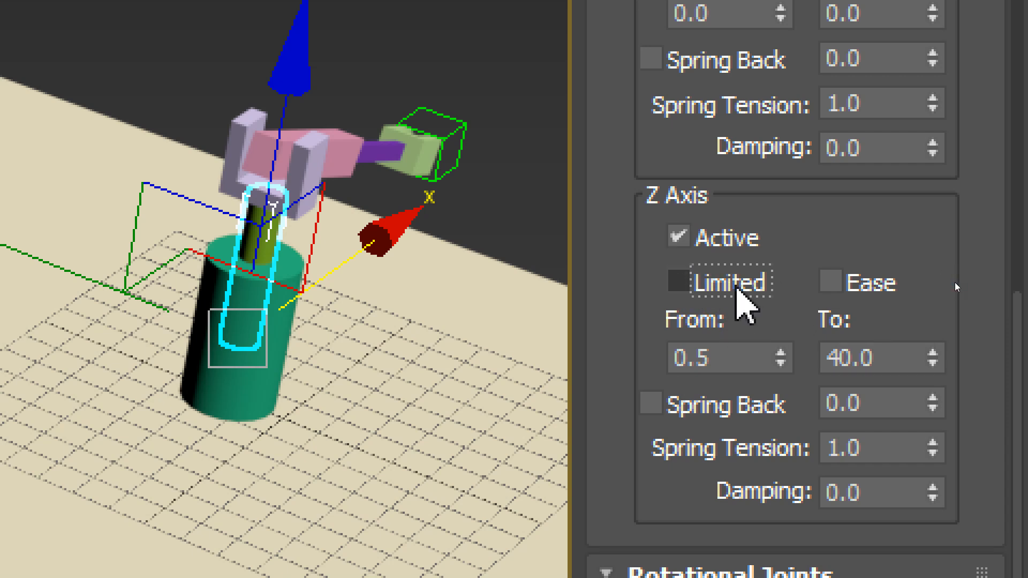
click(730, 358)
click(882, 357)
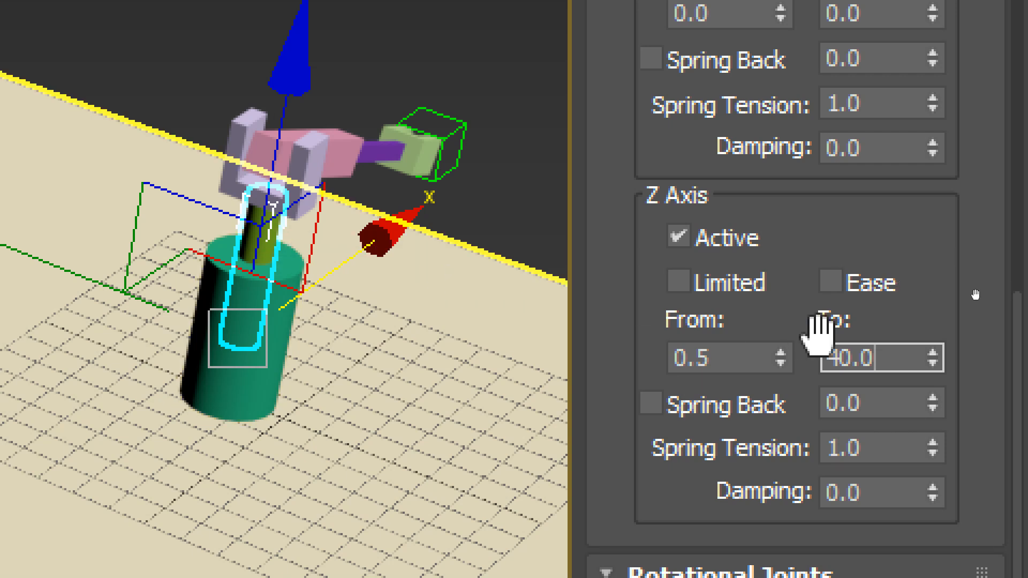
click(745, 355)
click(902, 357)
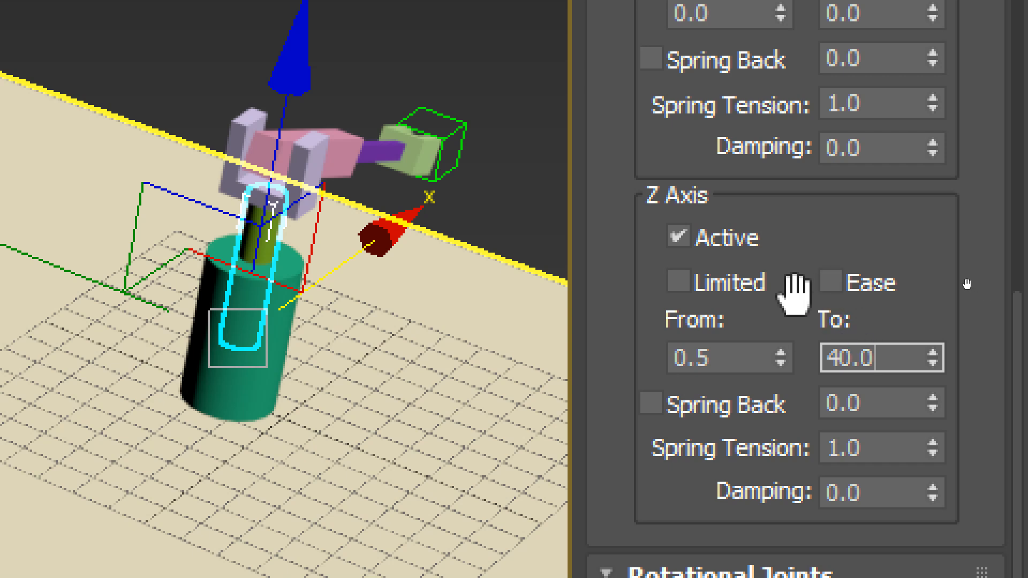
click(738, 289)
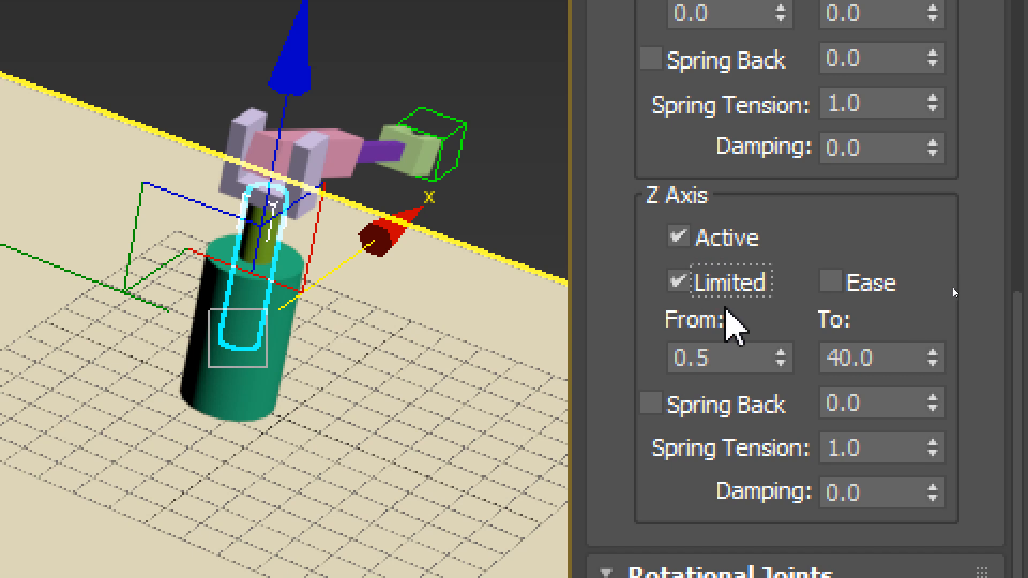
click(746, 358)
click(914, 358)
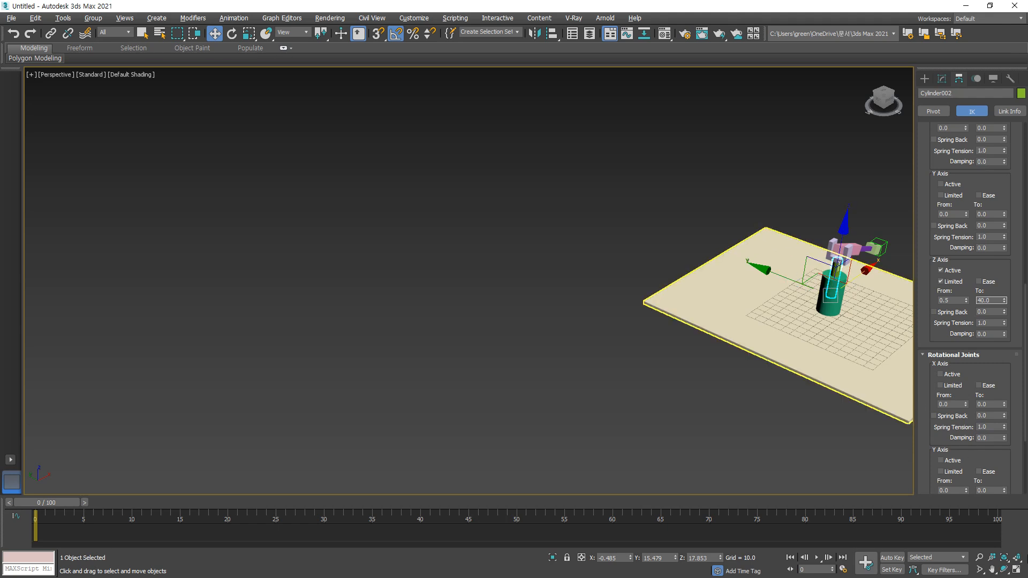
- Examine where the olive cylinder meets the U-shaped bracket in the Front wireframe view
click(1016, 569)
scroll(670, 166, up, 6)
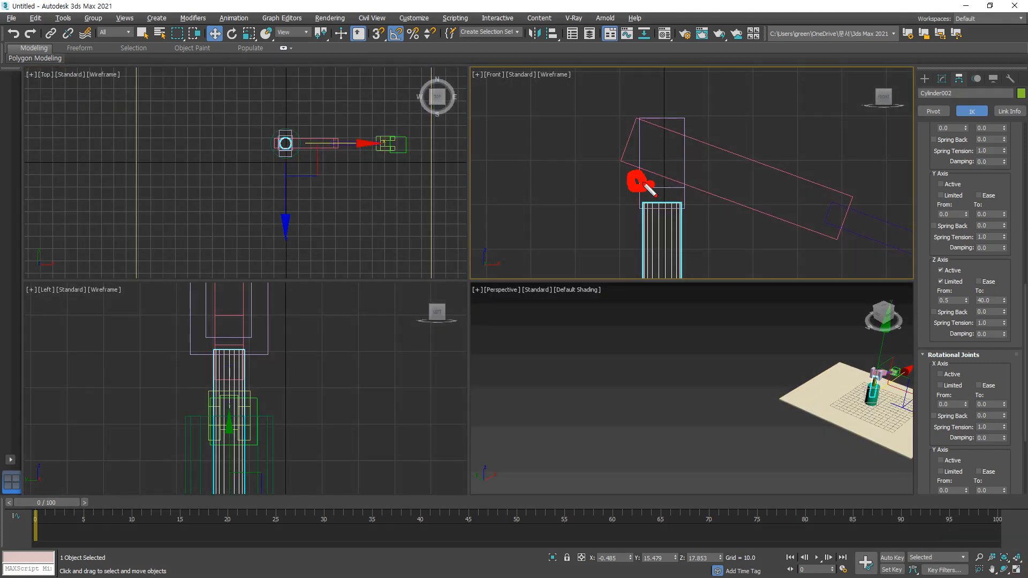
key(Escape)
scroll(872, 377, up, 4)
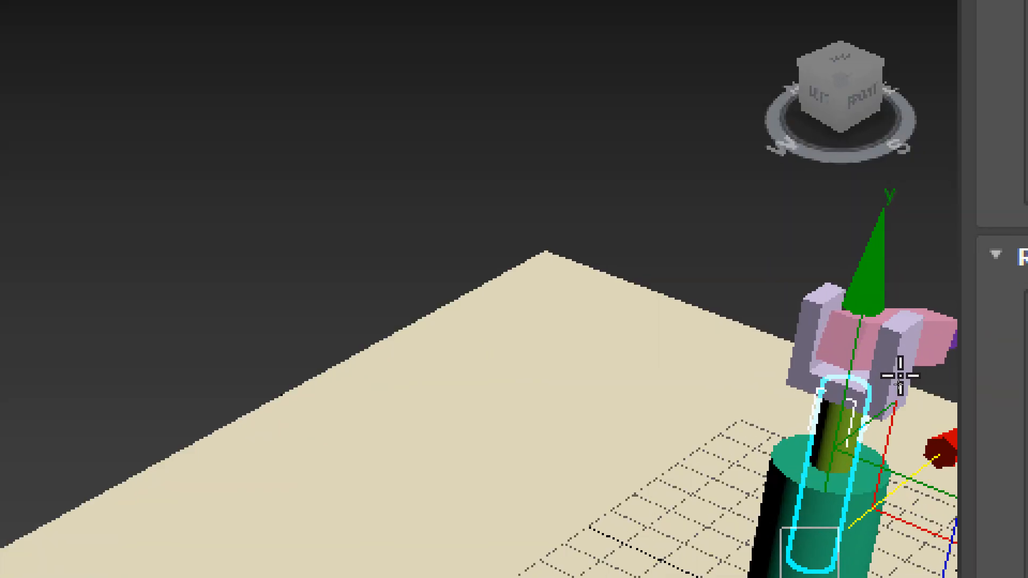
- Select the U-shaped bracket, preview its X rotation with From values of 25.2 and -3.9, and deactivate that rotational axis
click(899, 387)
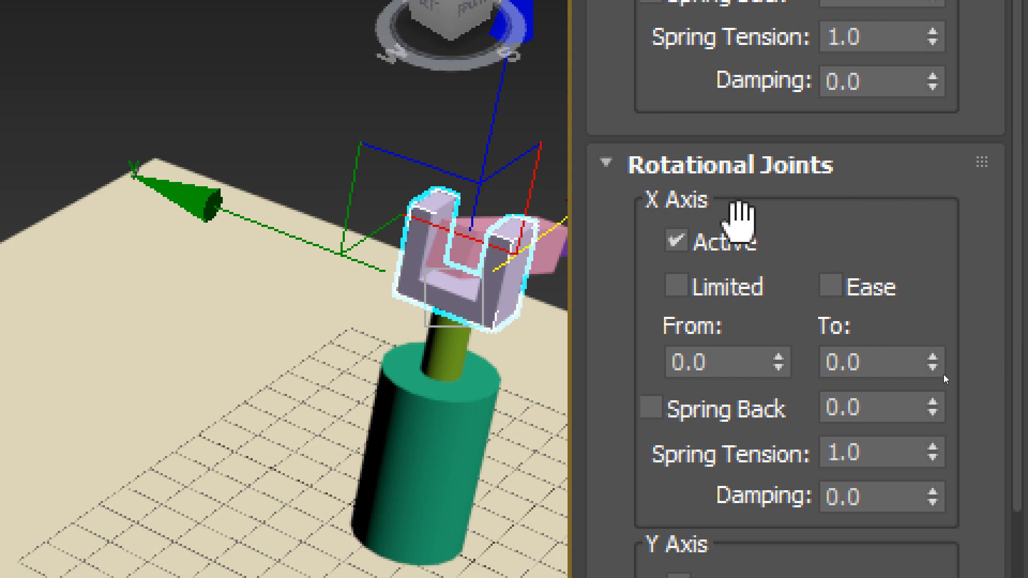
middle_drag(424, 332, 385, 338)
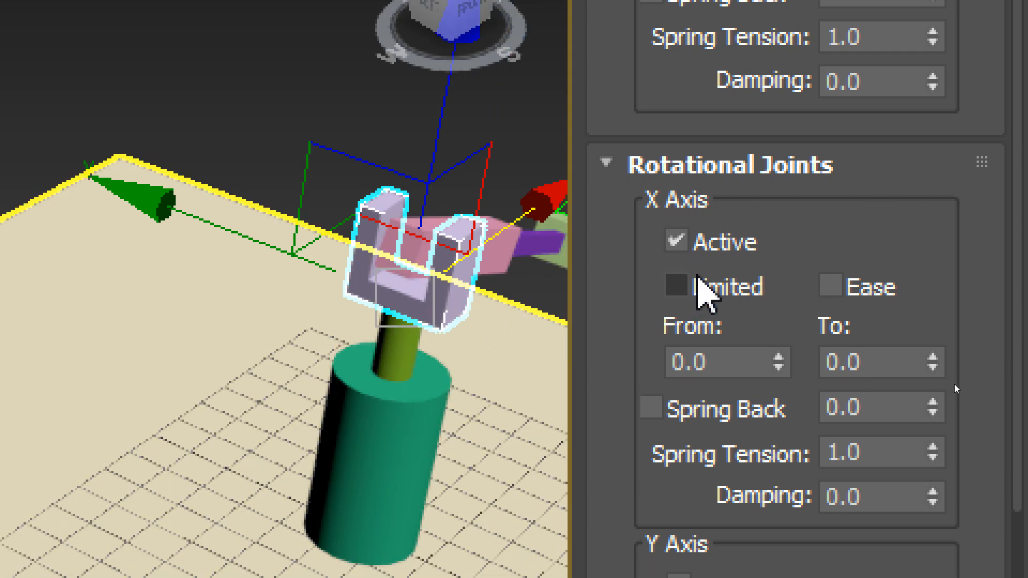
mouse_move(778, 362)
mouse_down()
mouse_move(785, 390)
mouse_move(782, 348)
mouse_up()
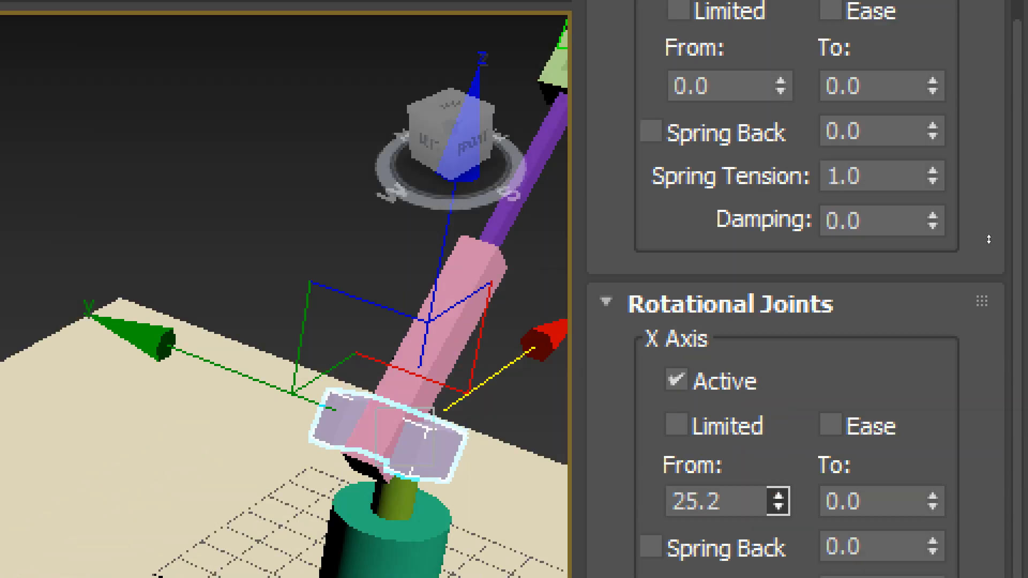
drag(989, 239, 876, 577)
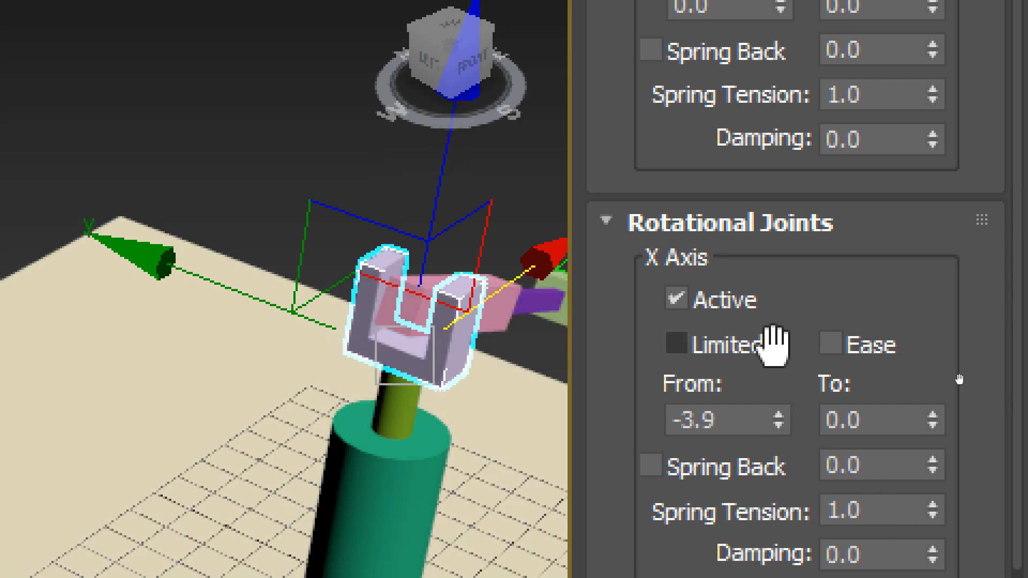
click(749, 292)
drag(880, 287, 884, 115)
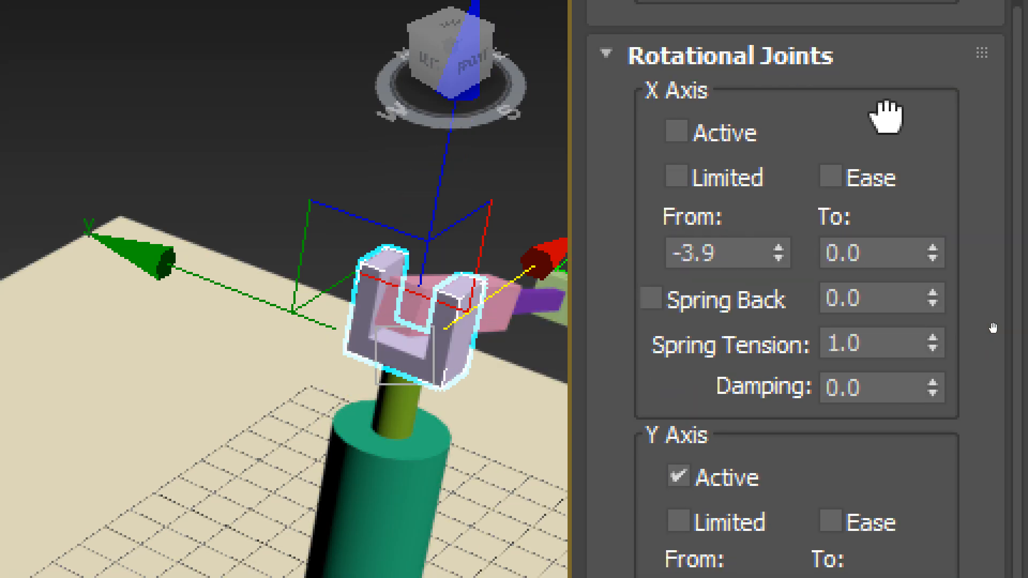
- Preview the U-shaped bracket's Y rotation with a From value of 4.2, and deactivate that rotational axis
drag(931, 453, 923, 288)
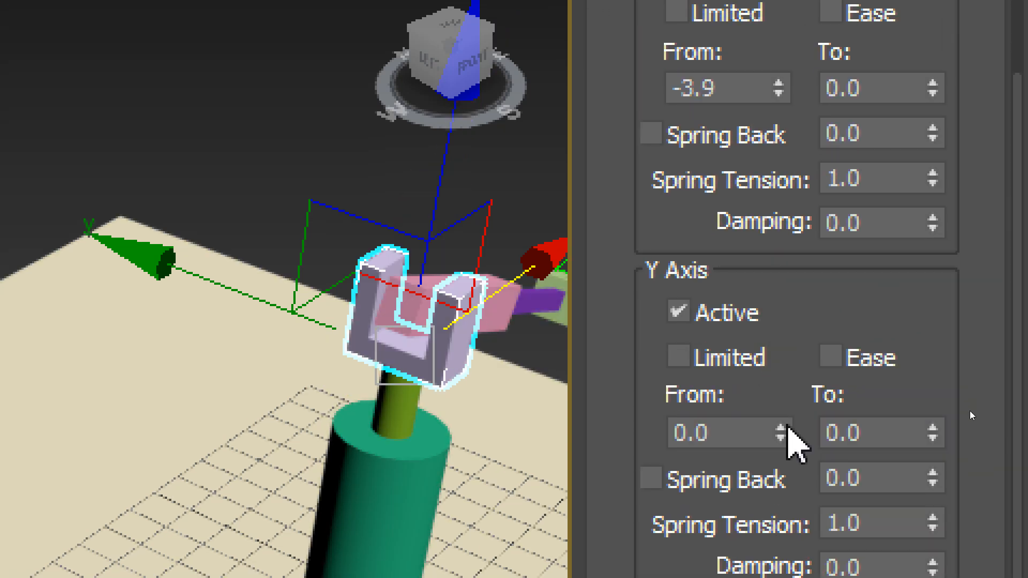
drag(780, 428, 752, 376)
click(712, 370)
- Preview the U-shaped bracket's Z rotation and set that axis's From value to 90
drag(649, 391, 640, 248)
drag(782, 453, 752, 155)
double_click(725, 442)
text(90)
key(Return)
mouse_move(781, 451)
mouse_down()
mouse_move(780, 426)
mouse_move(779, 447)
mouse_up()
double_click(740, 450)
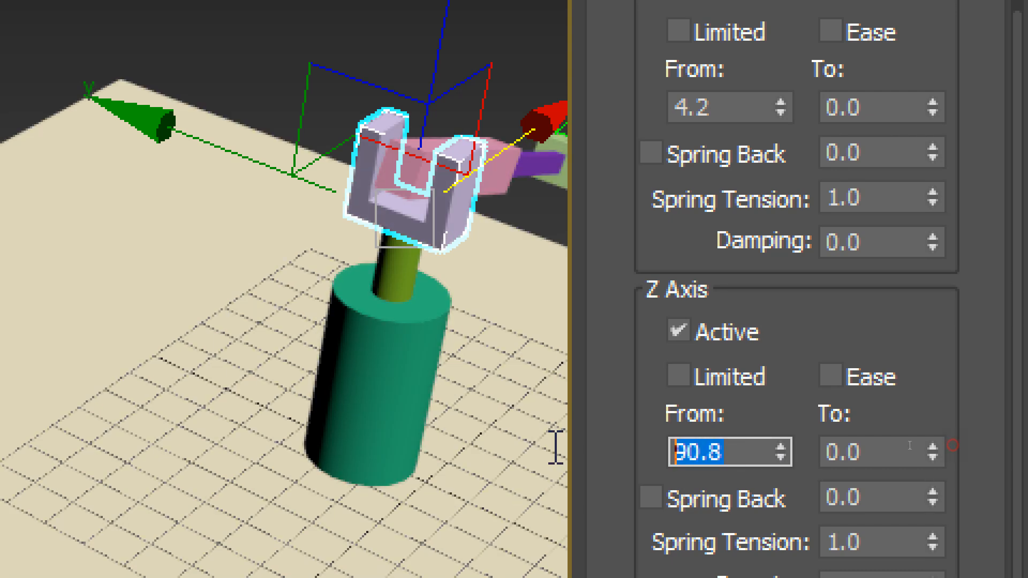
text(90)
key(Return)
- Set the bracket's Z rotation To value to -90 with Limited turned on, and re-enter 90 as From
drag(934, 452, 933, 479)
double_click(875, 447)
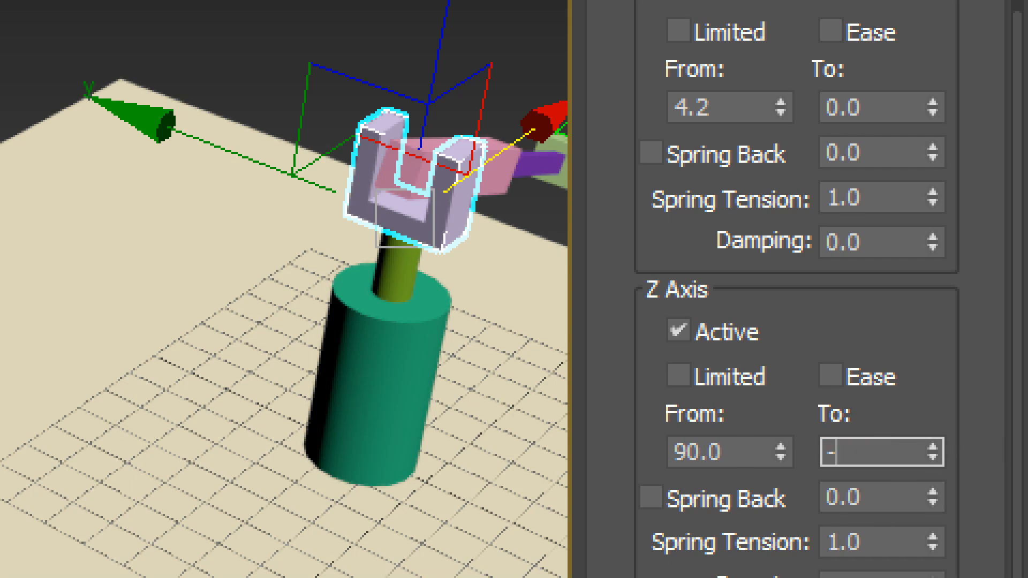
click(682, 384)
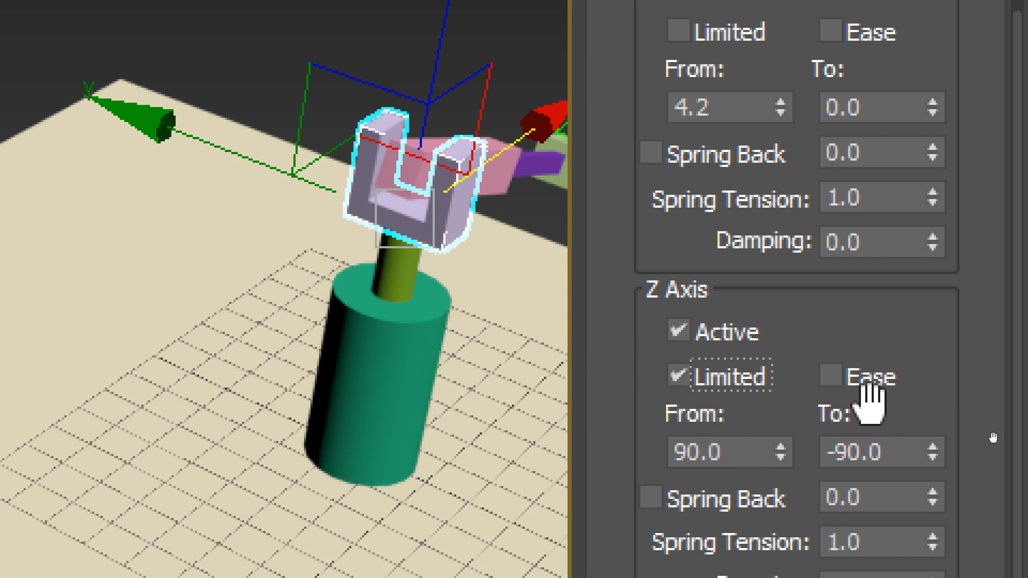
drag(933, 454, 909, 458)
double_click(909, 457)
text(-90)
key(Return)
drag(779, 452, 782, 404)
double_click(746, 459)
text(90)
key(Return)
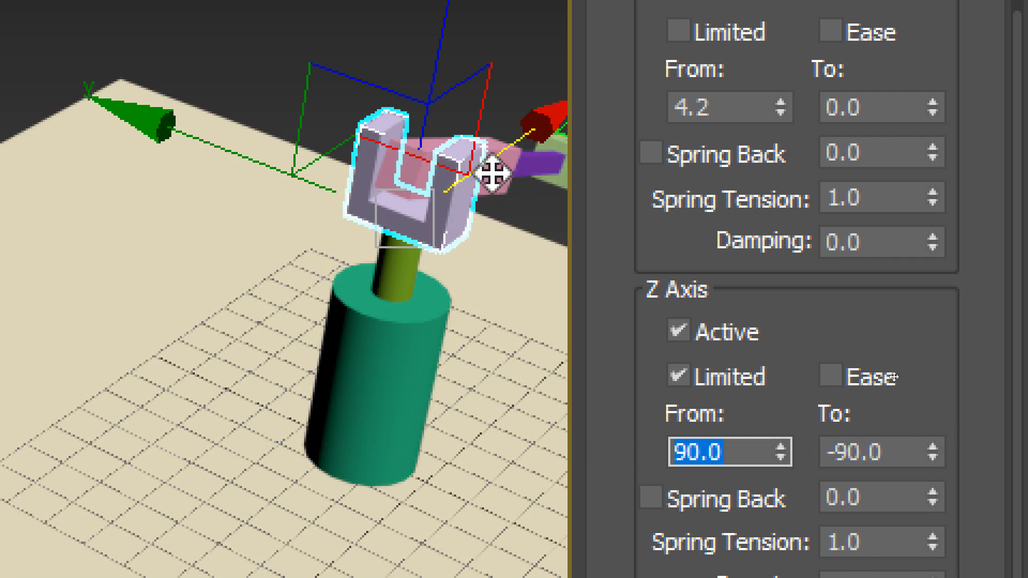
- Select the pink arm box and preview its X rotation with a From value of -24.7
click(498, 142)
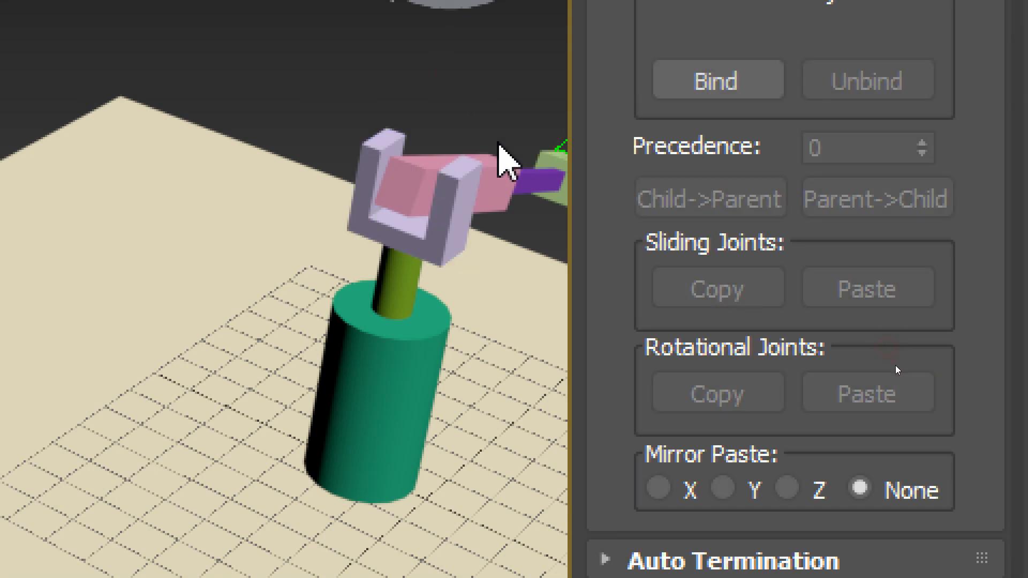
click(482, 165)
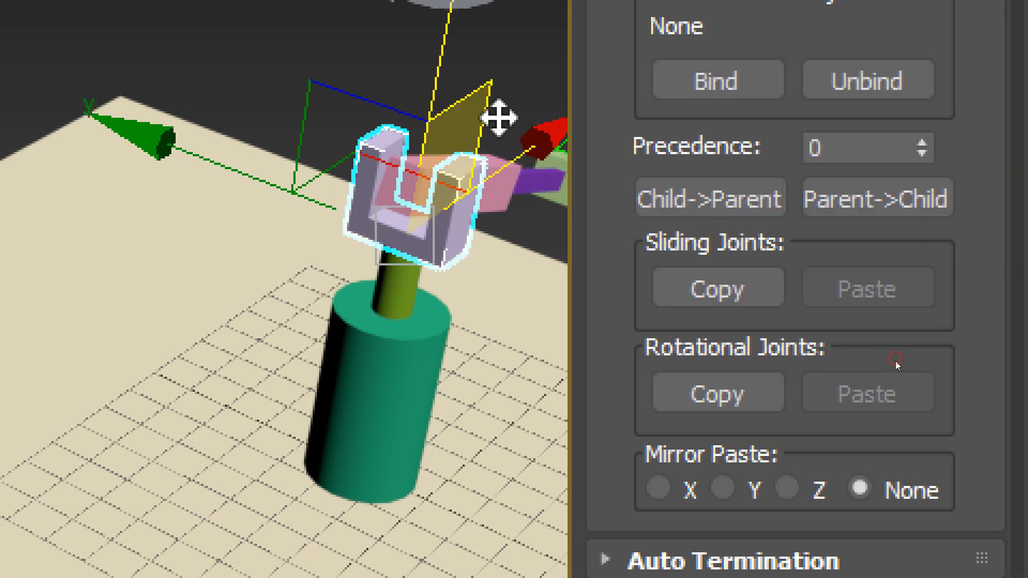
click(511, 137)
click(494, 176)
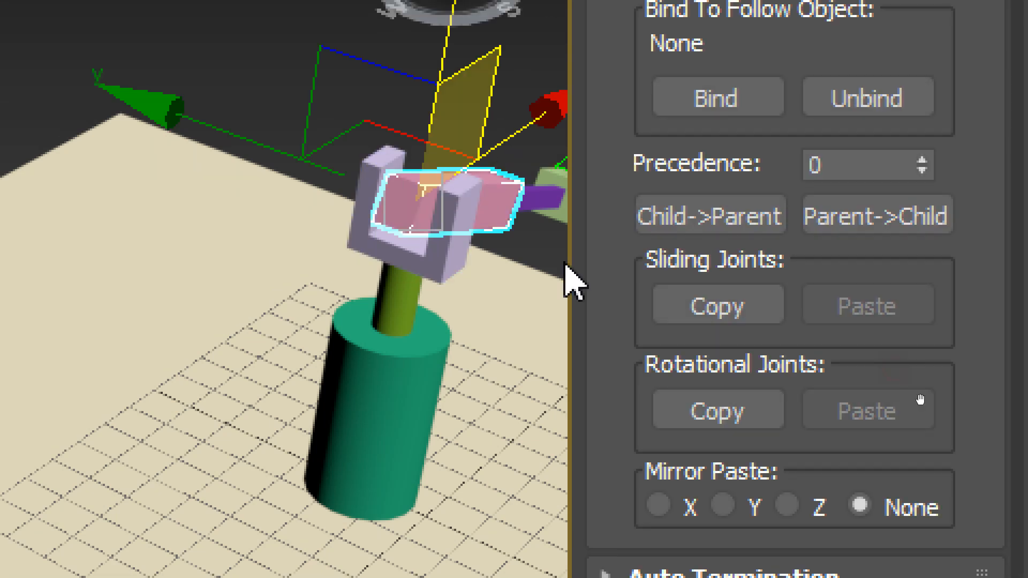
alt+middle_drag(400, 324, 252, 278)
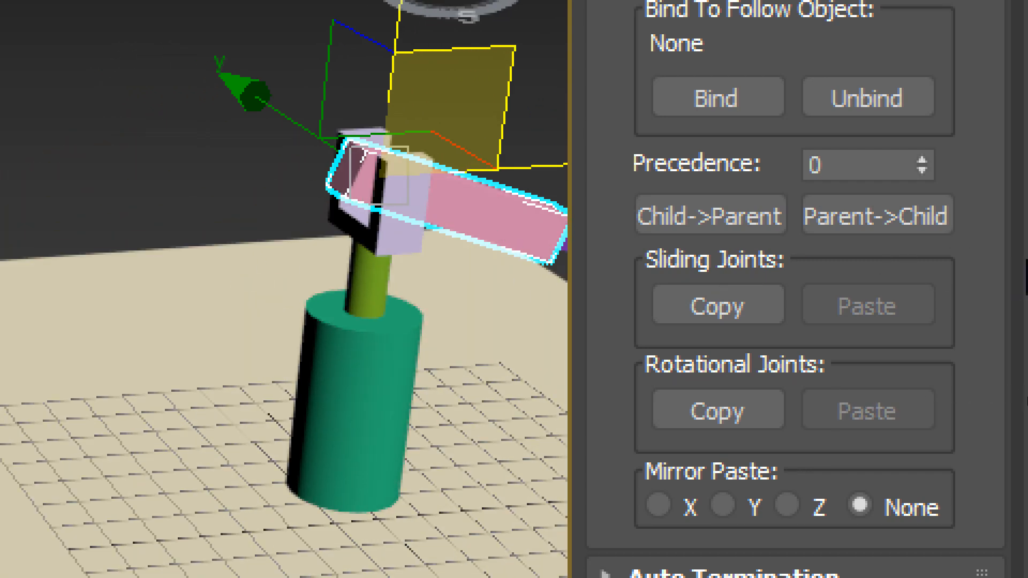
scroll(1003, 390, down, 10)
scroll(1003, 393, down, 15)
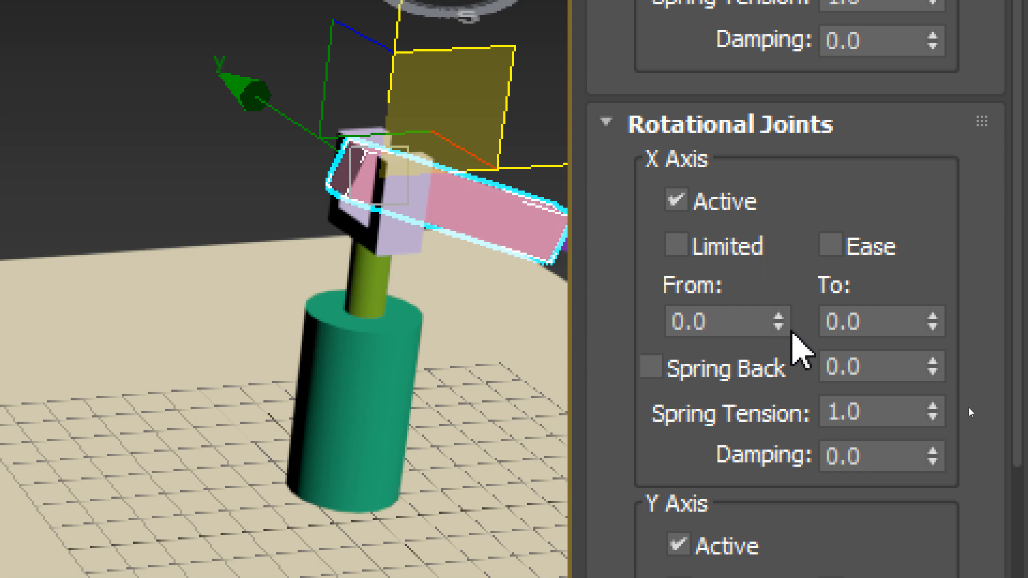
drag(783, 320, 780, 386)
scroll(753, 70, up, 1)
drag(779, 323, 776, 432)
drag(777, 324, 796, 484)
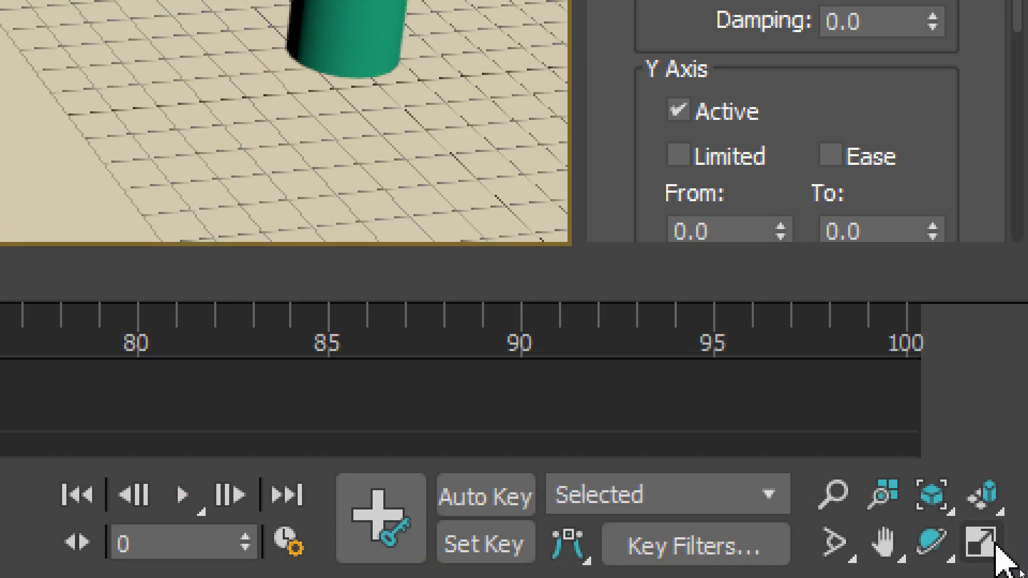
- Set the pink arm's X rotation range from -69.3 to -113.8 and turn on Limited, checking it in four views
click(980, 542)
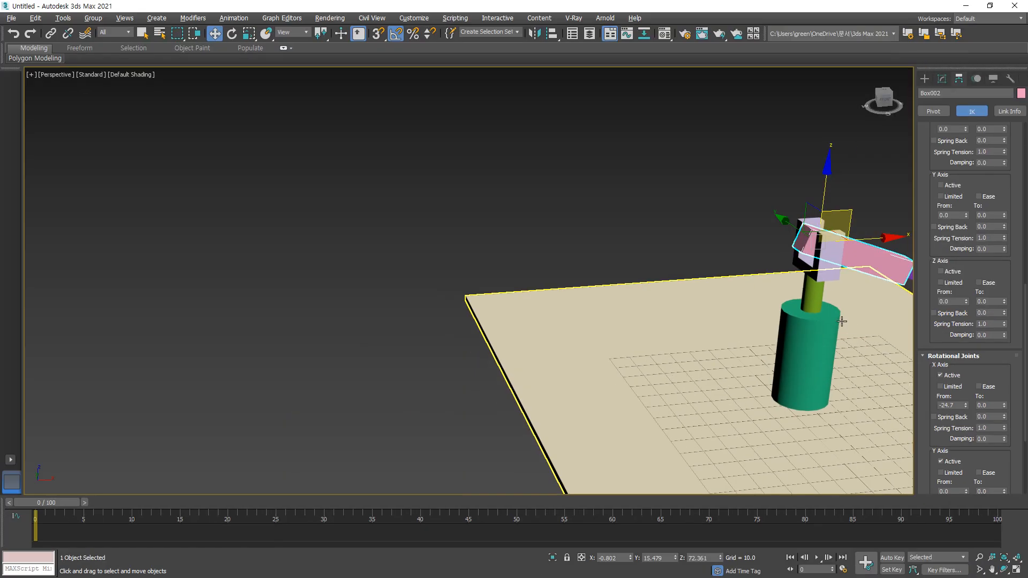
click(1016, 557)
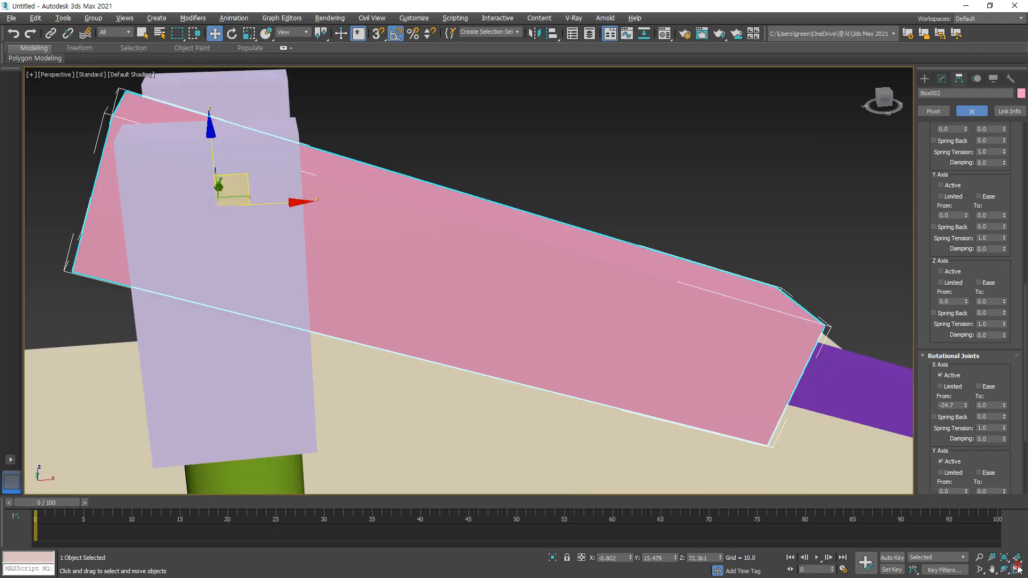
click(1016, 569)
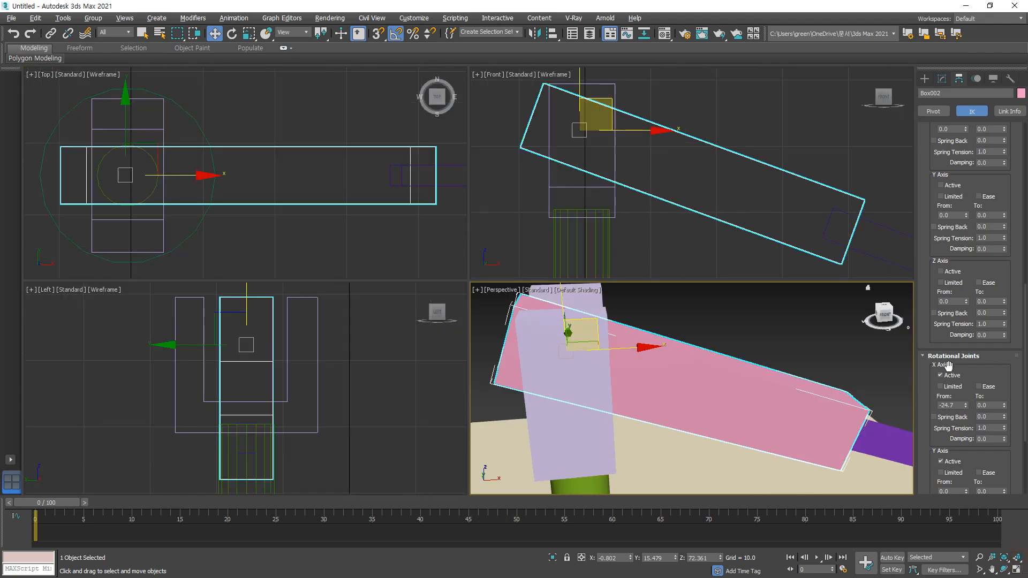
drag(965, 405, 978, 71)
drag(1004, 408, 57, 442)
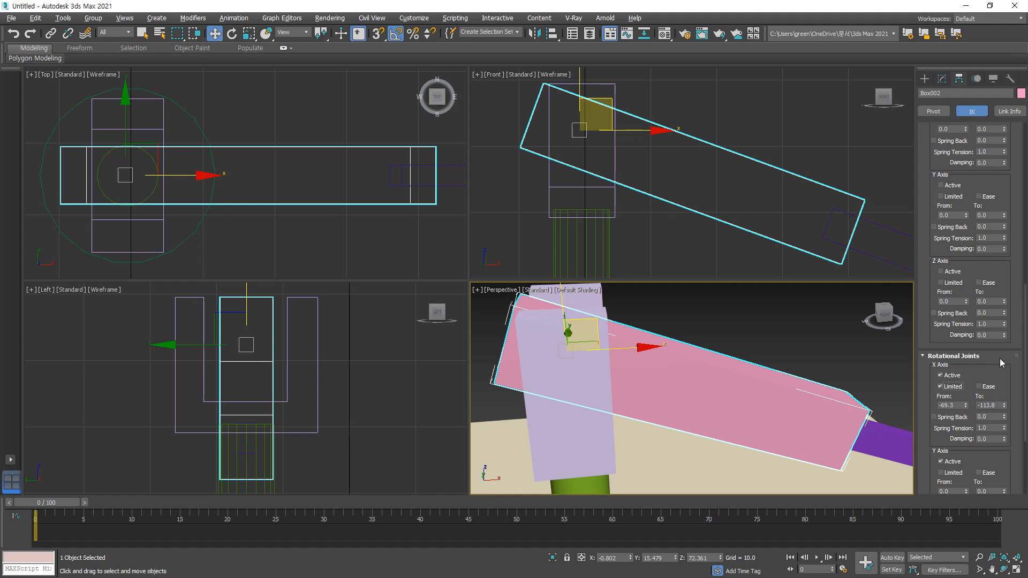
drag(977, 353, 975, 222)
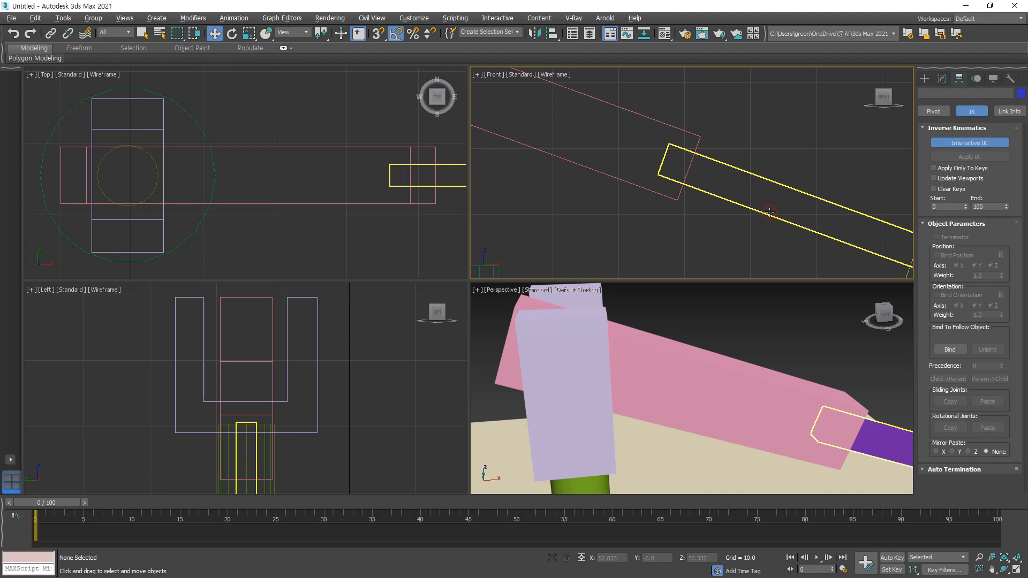
- Select the purple box at the pink arm's end and deactivate its X, Y and Z rotational axes
click(772, 215)
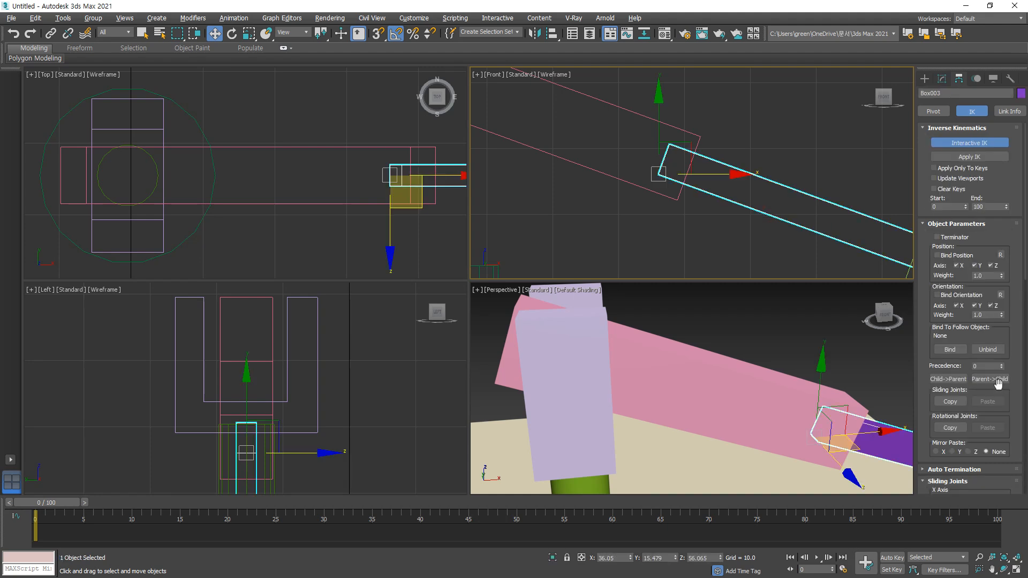
scroll(998, 389, down, 8)
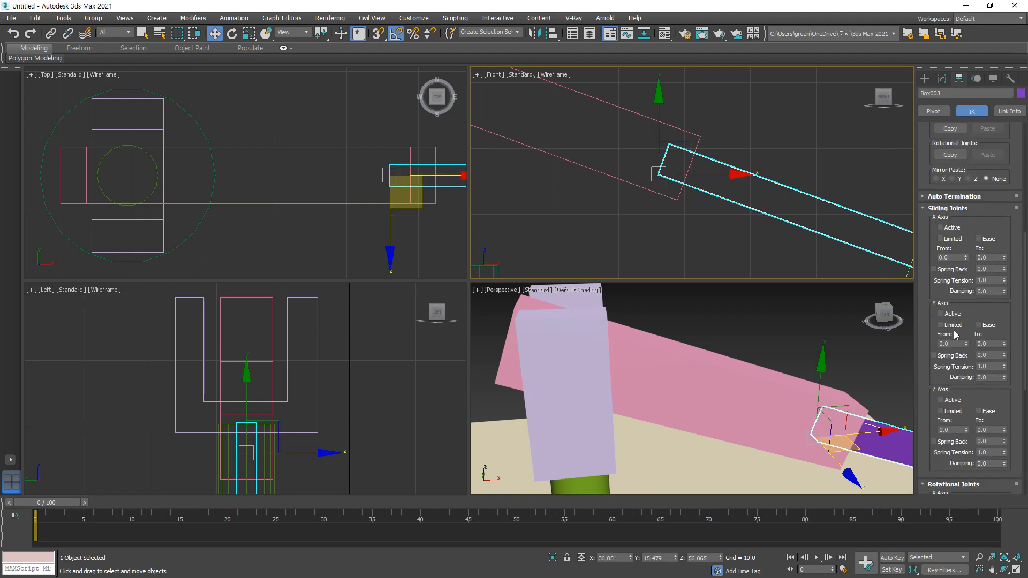
scroll(926, 348, down, 5)
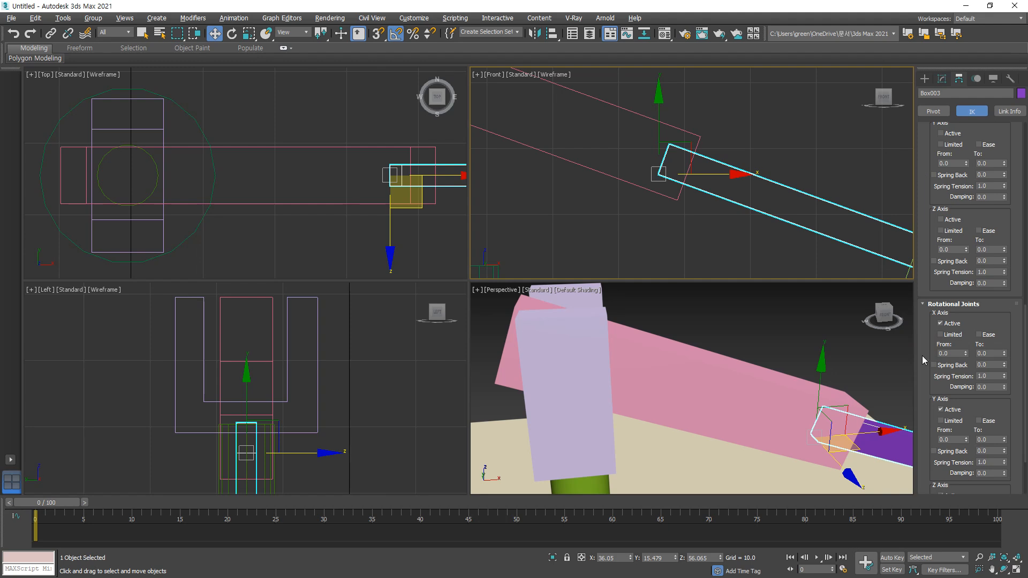
scroll(935, 354, down, 2)
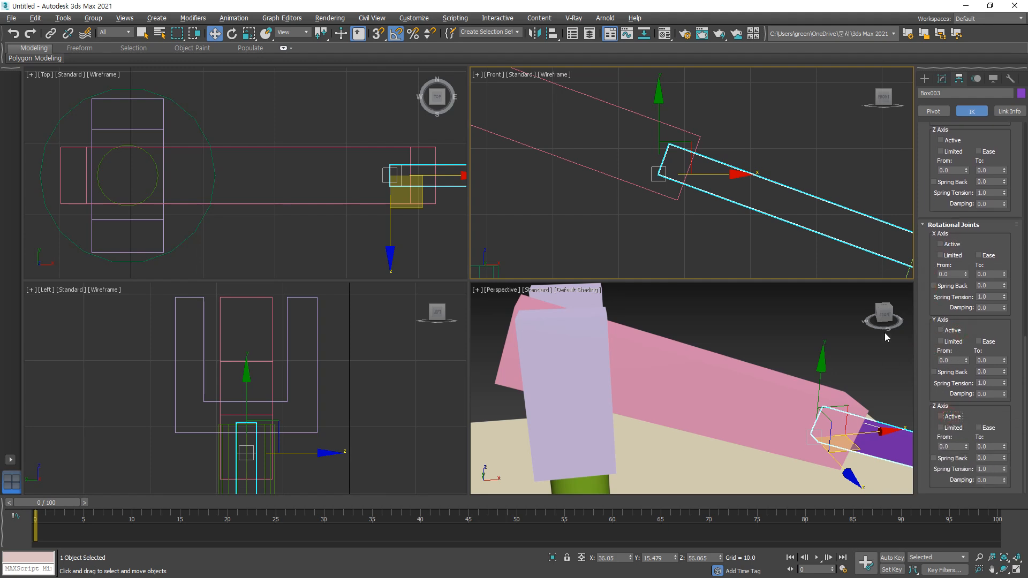
- Preview the purple box's X rotation at -6.8 and its X and Y sliding at 0.39 and -15.35
drag(995, 227, 1002, 329)
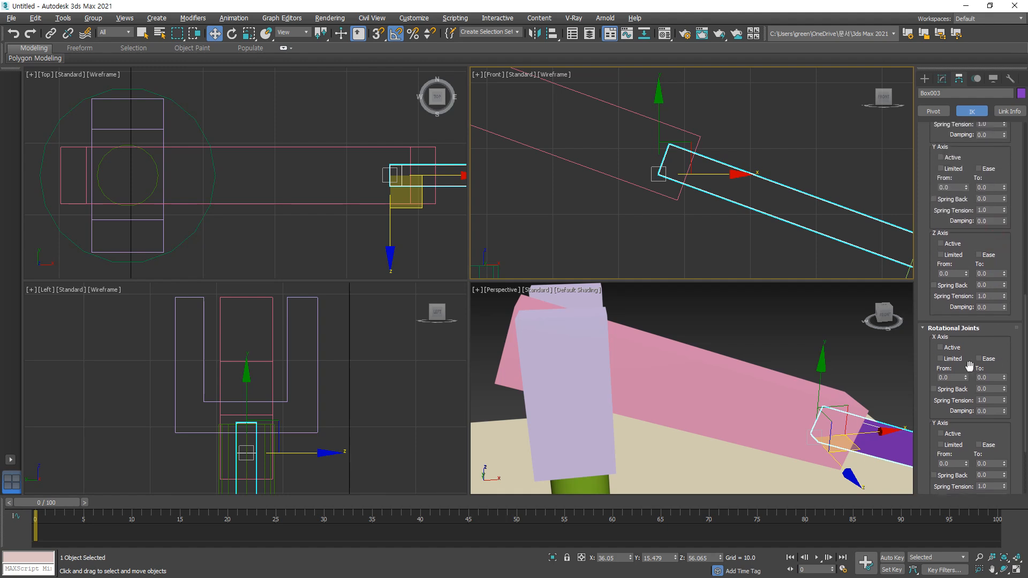
drag(967, 380, 971, 405)
scroll(1010, 231, up, 4)
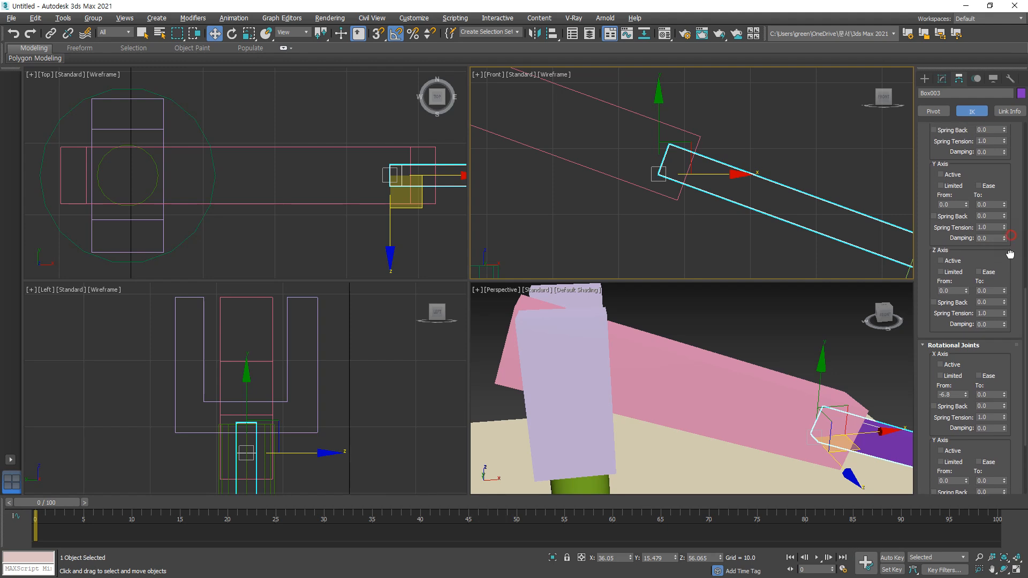
drag(965, 277, 27, 21)
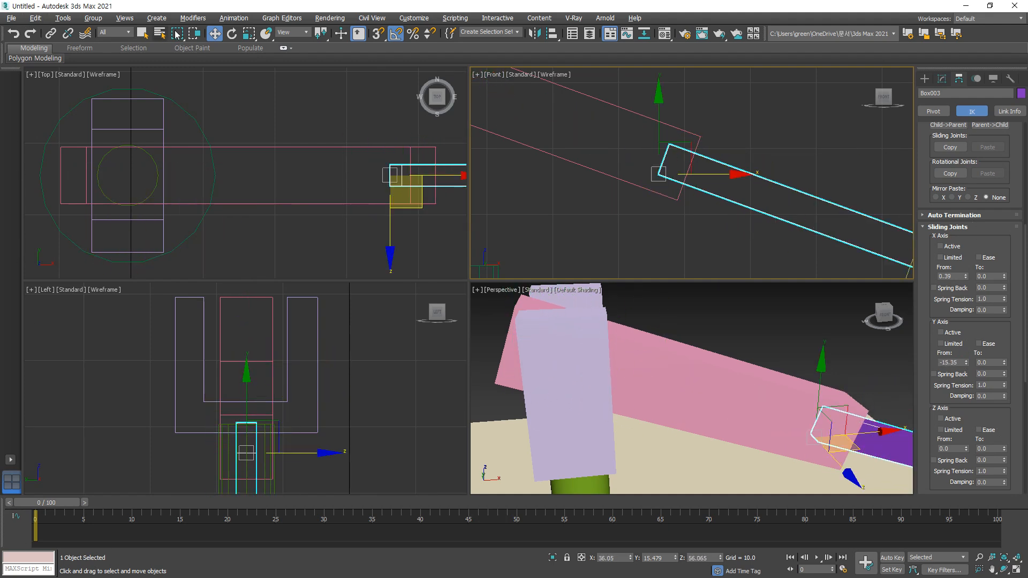
- Set the purple box's Y-axis sliding range from -5 to -40
drag(968, 364, 949, 329)
drag(951, 367, 951, 366)
text(-5)
key(Return)
drag(1002, 360, 960, 376)
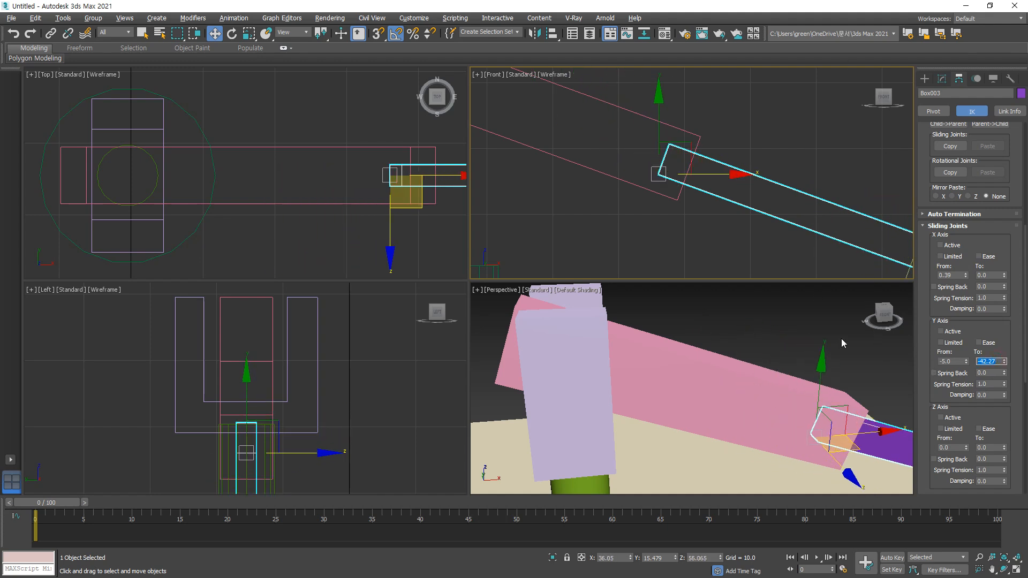
text(-40)
key(Return)
- Select the dummy at the arm's end, try moving it in the Top view, and undo the move
scroll(257, 194, down, 5)
click(339, 223)
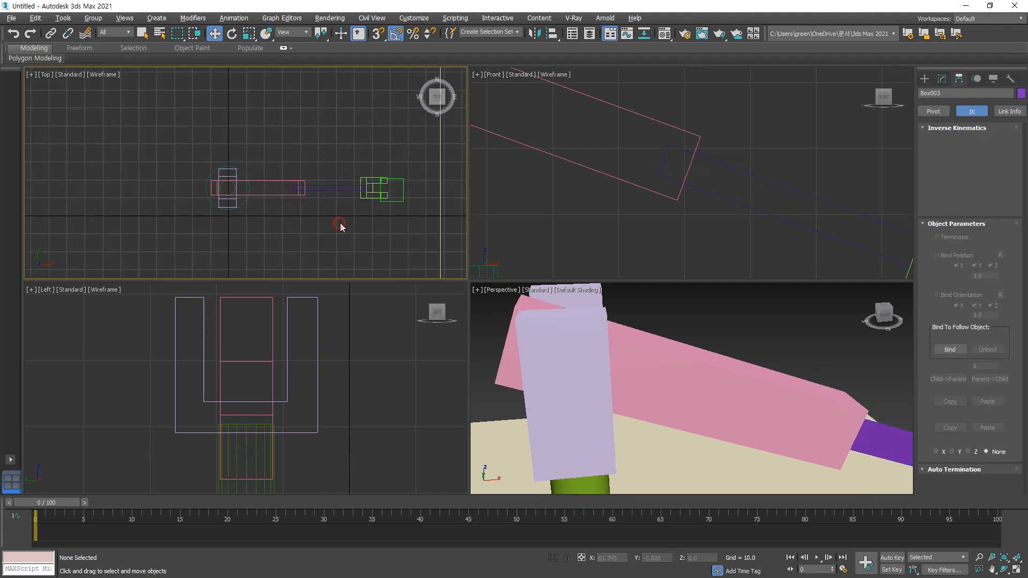
click(403, 201)
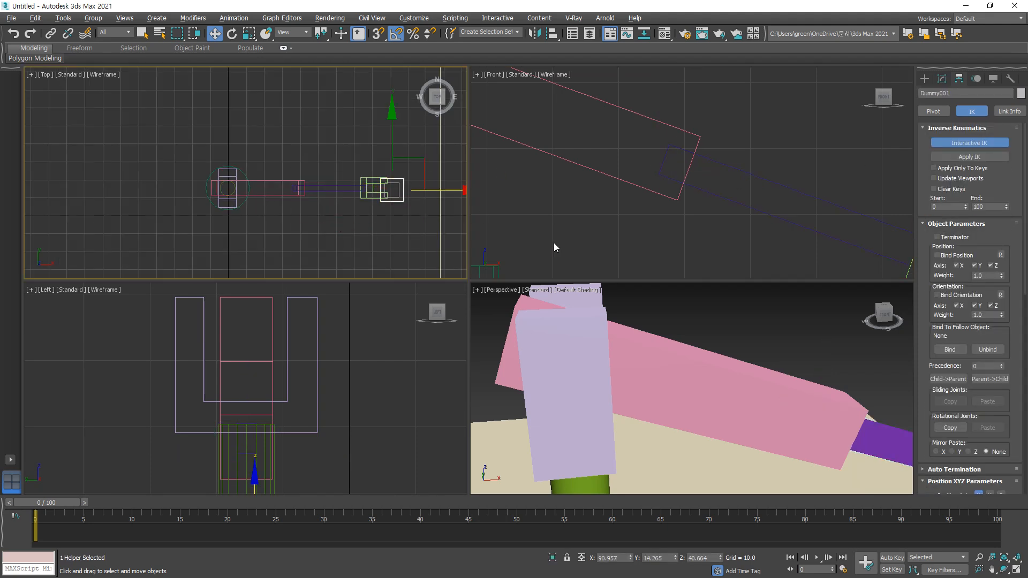
scroll(732, 213, down, 5)
middle_drag(315, 209, 268, 183)
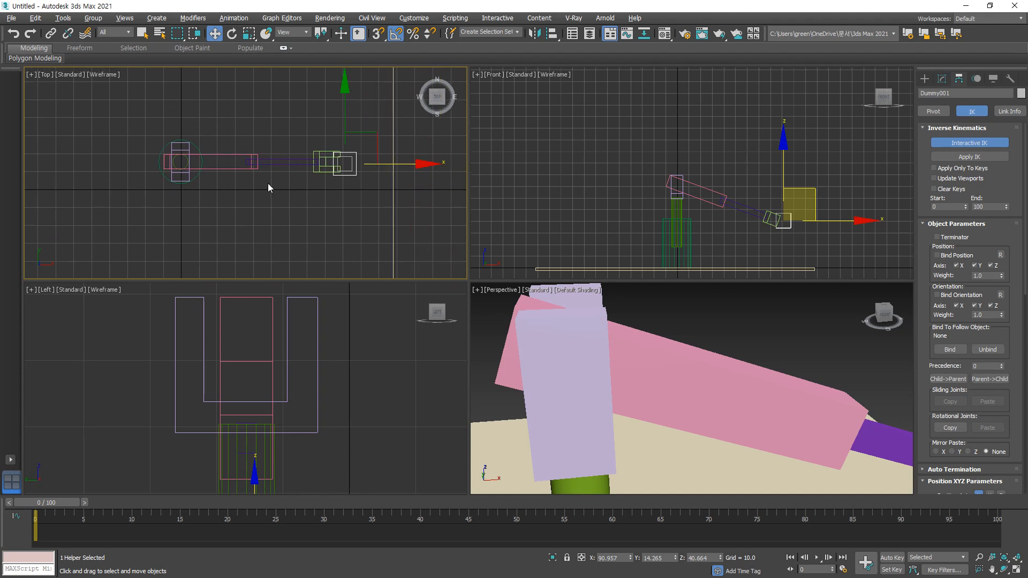
drag(374, 156, 380, 220)
key(ctrl+z)
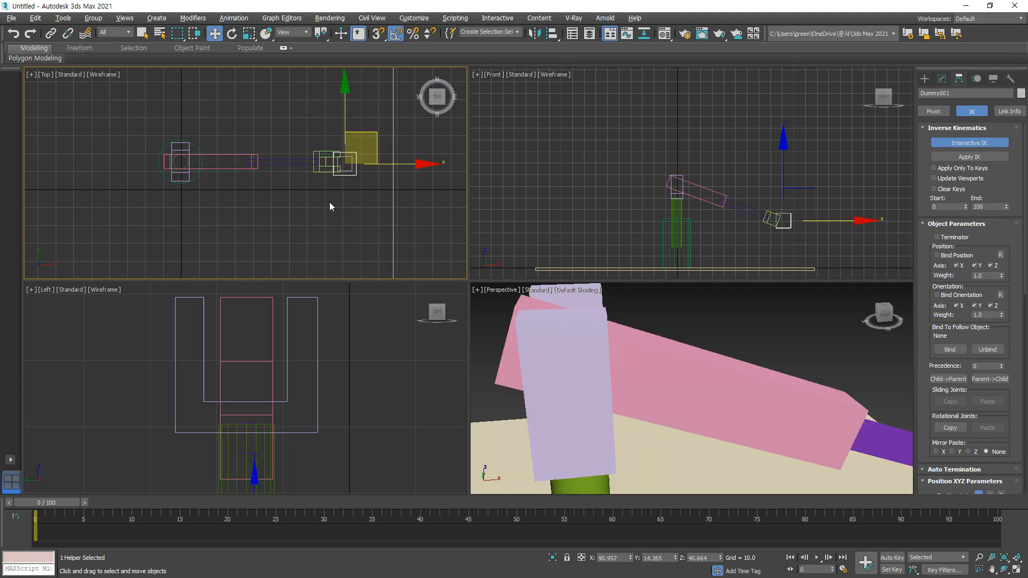
- Select the green claw at the arm's end and deactivate its X, Y and Z rotational axes
click(330, 206)
click(320, 173)
scroll(979, 333, down, 5)
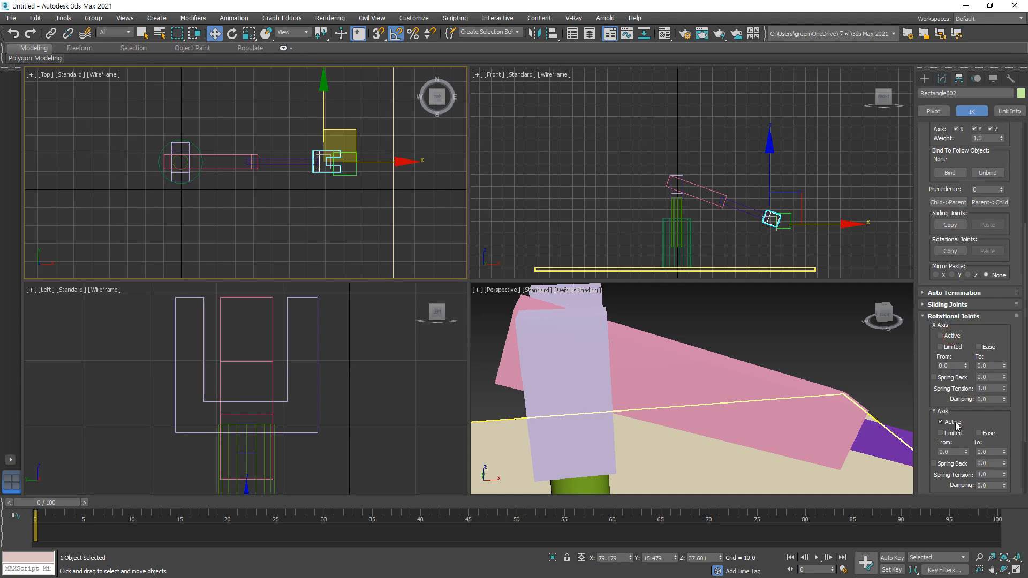
drag(933, 417, 932, 287)
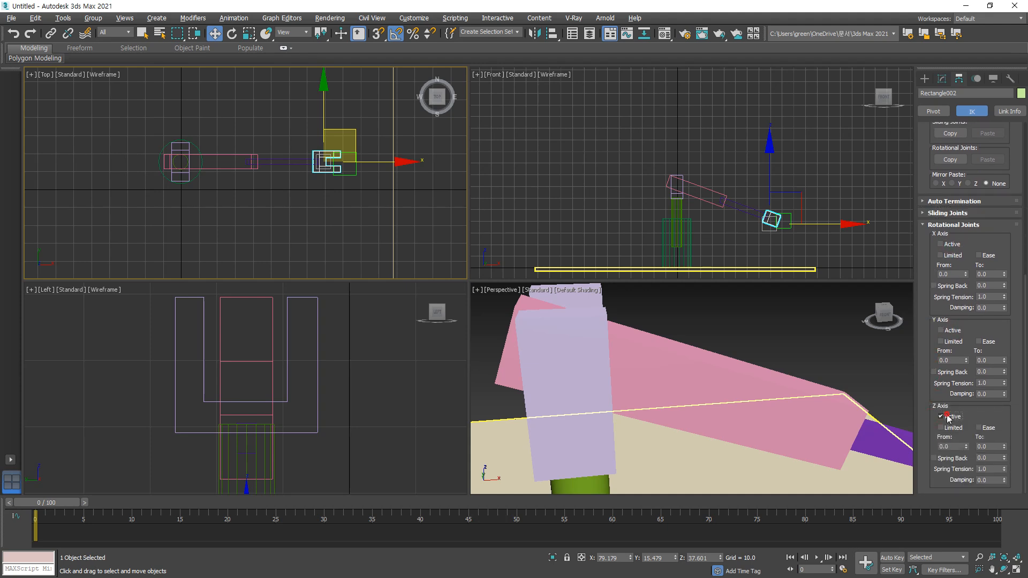
- Test the IK chain by moving the green claw down and up in the Front view
right_click(764, 193)
drag(806, 211, 935, 390)
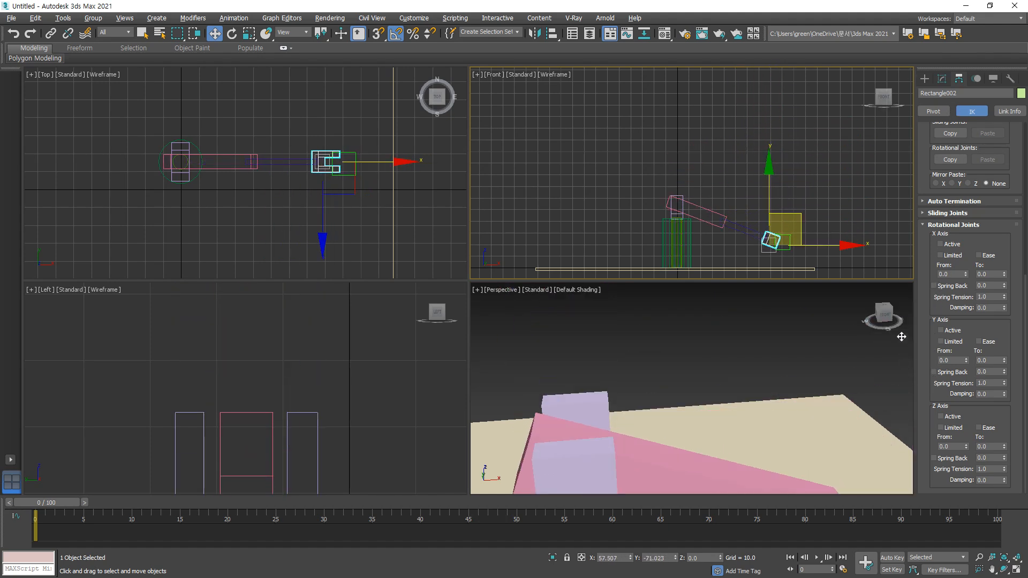
drag(902, 349, 868, 152)
- Select the dummy and move it across to the arm's opposite side and back, using the Top and Front views
click(349, 170)
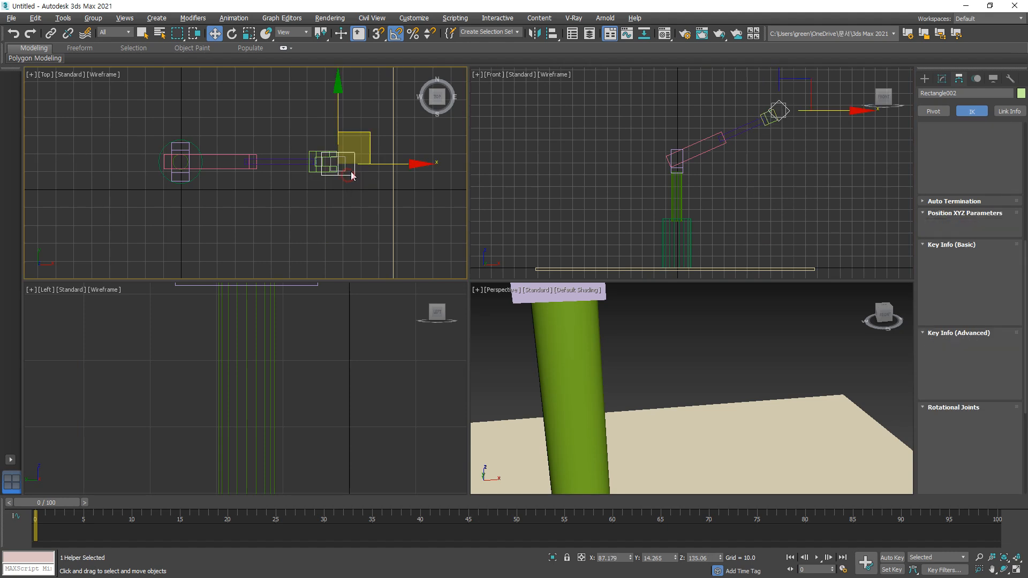
drag(349, 170, 47, 160)
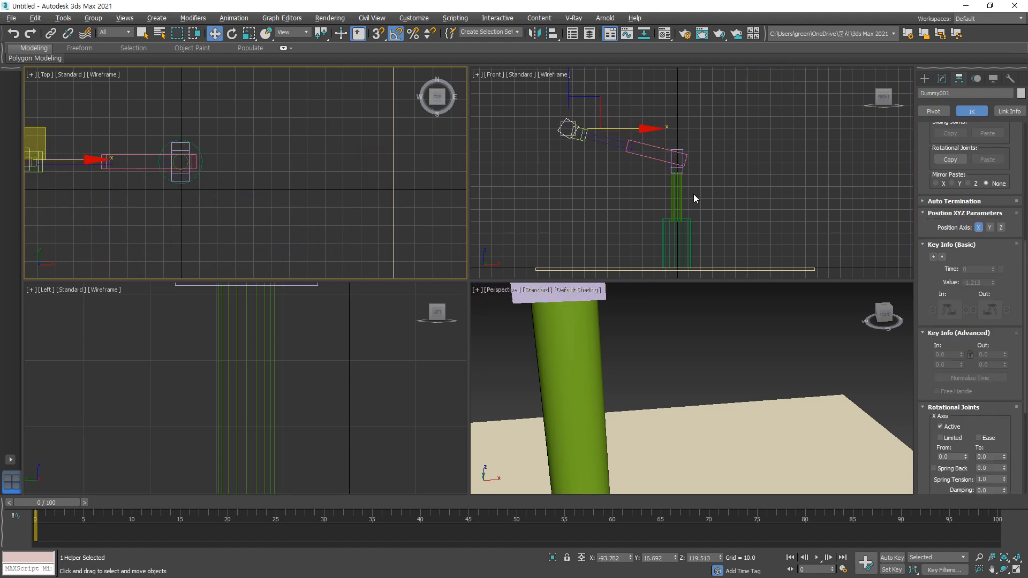
scroll(597, 173, down, 2)
middle_drag(596, 173, 626, 169)
drag(643, 112, 819, 95)
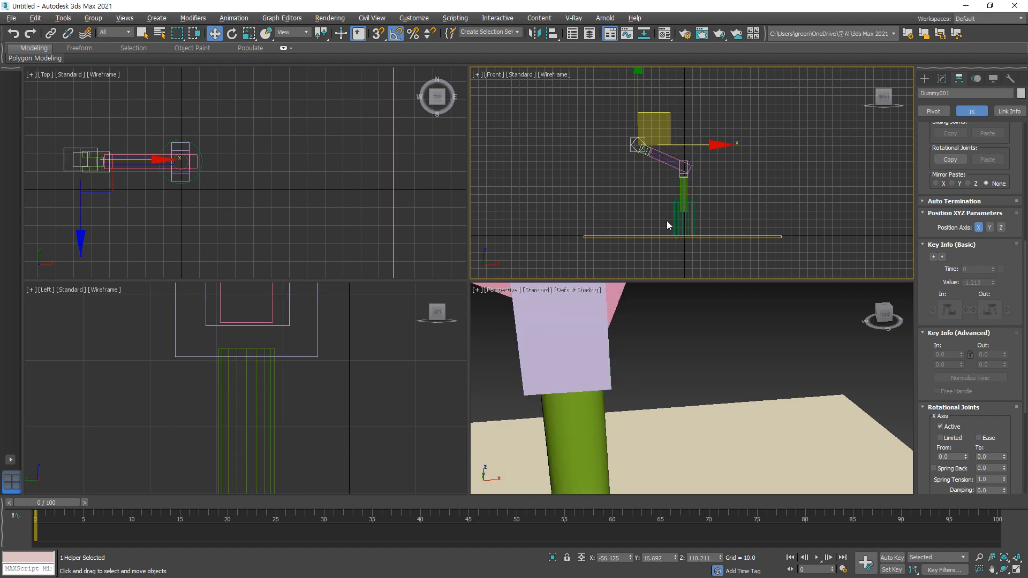
click(105, 213)
drag(110, 141, 297, 114)
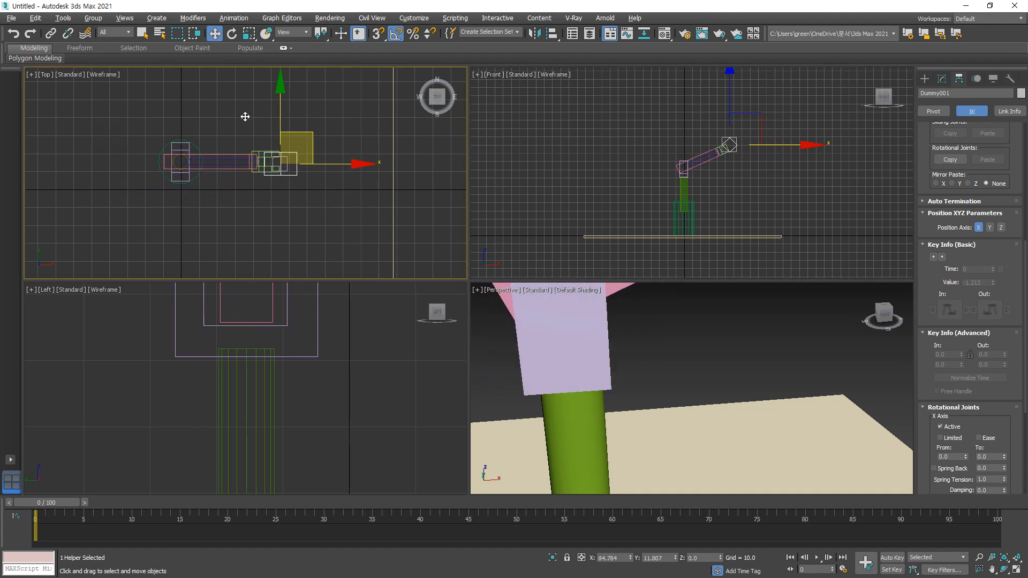
- Turn on Auto Key at frame 0 and pose the dummy low and closer to the arm's base using the Front and Top views
right_click(761, 167)
drag(763, 124, 812, 256)
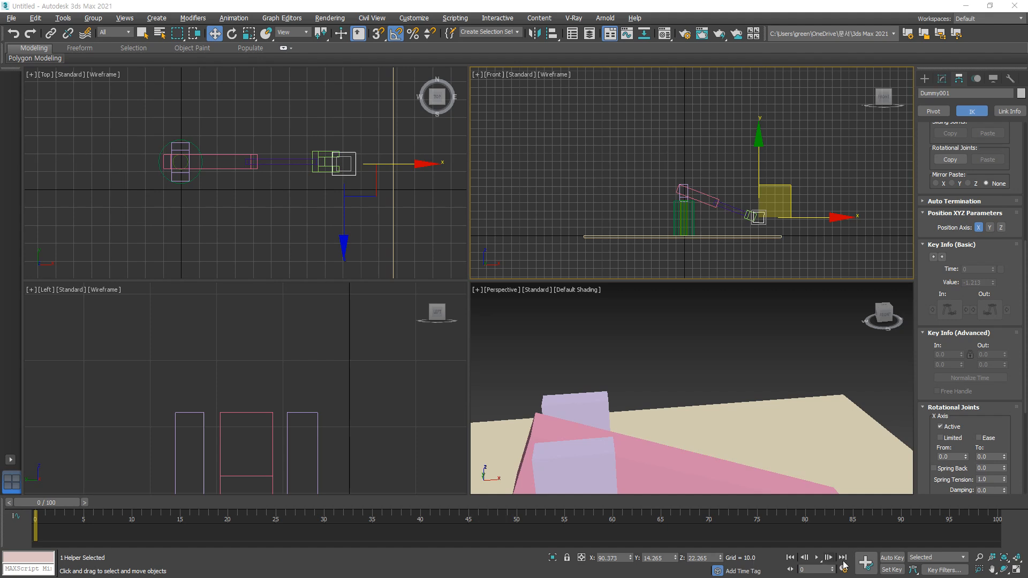
click(892, 558)
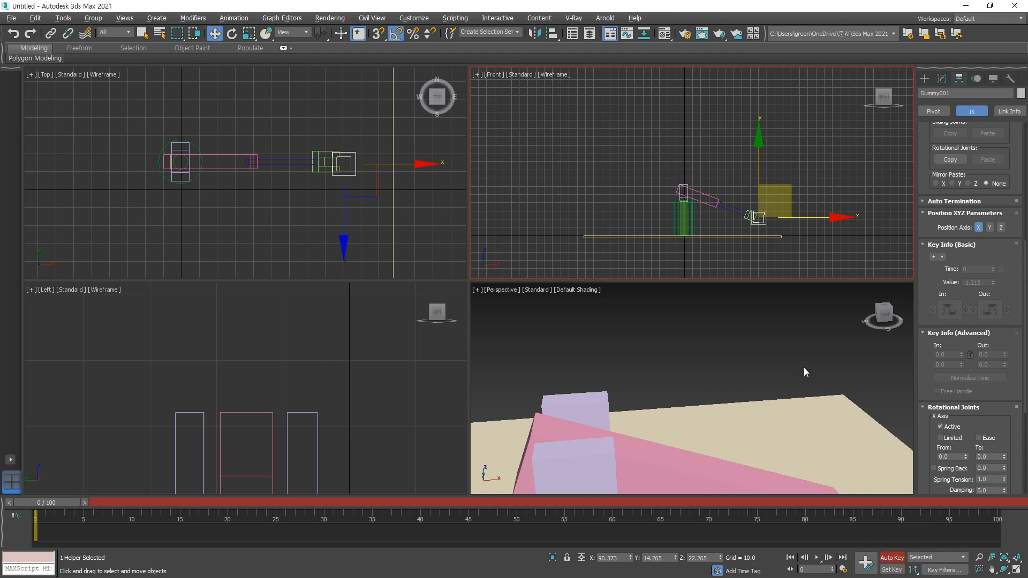
click(370, 168)
drag(379, 165, 283, 163)
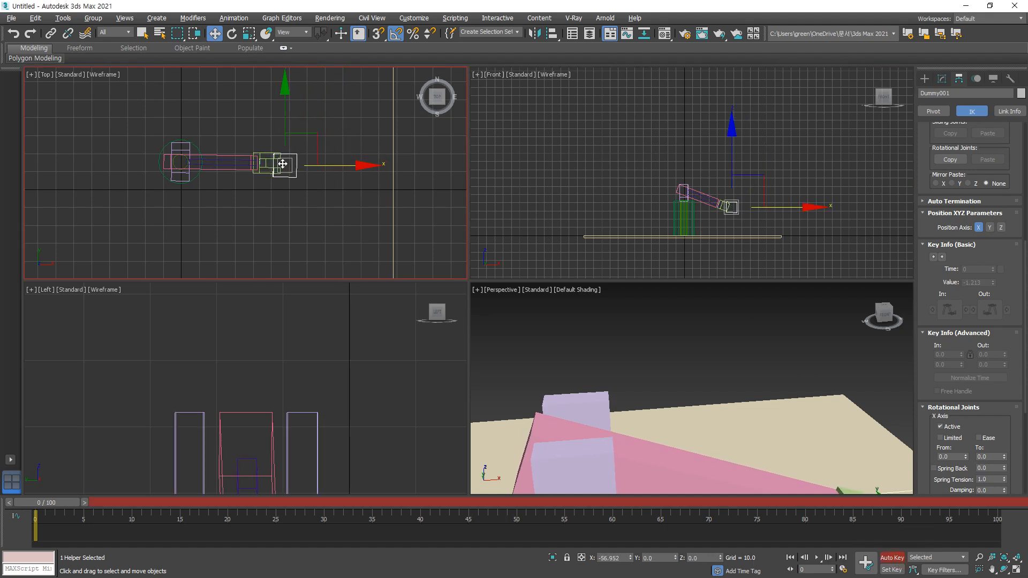
- Animate the dummy at frame 10 by raising it high in the Front view so the arm extends upward
click(56, 500)
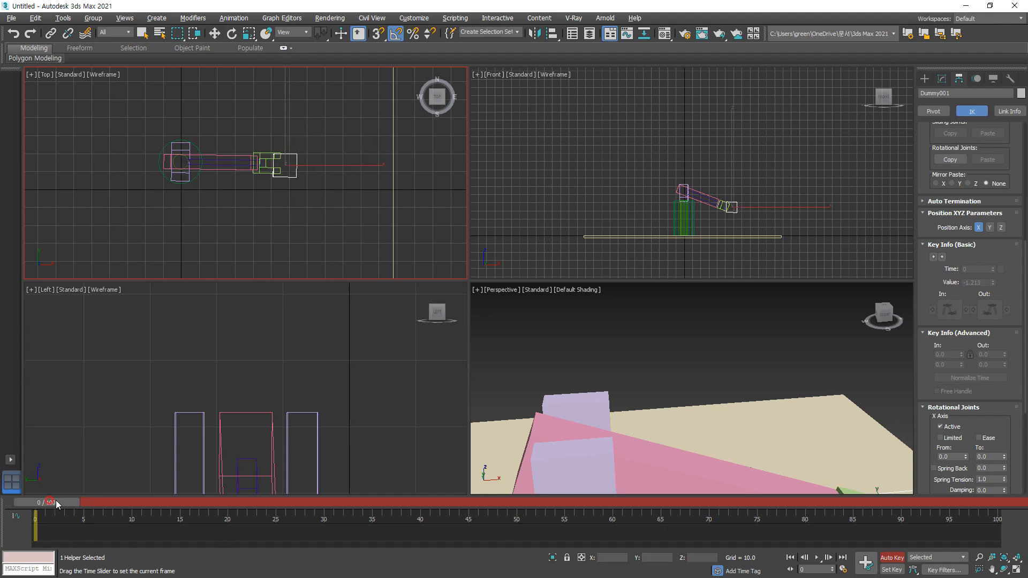
drag(158, 505, 137, 505)
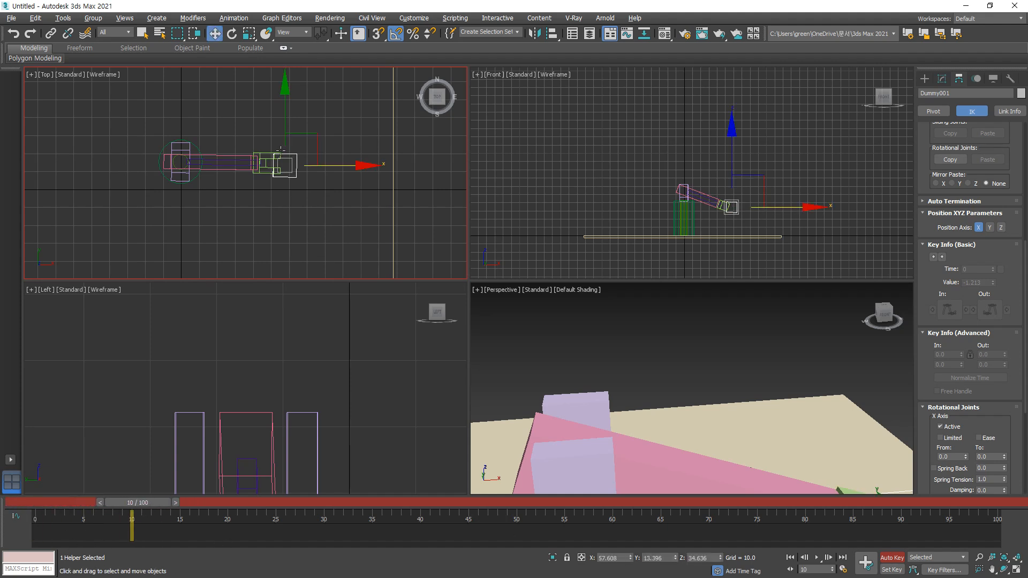
click(756, 195)
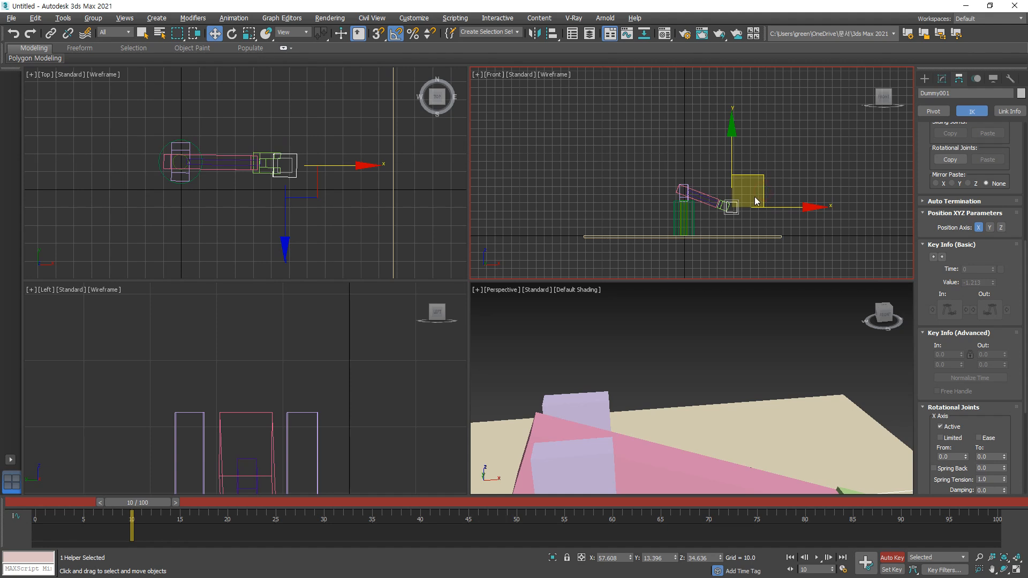
drag(763, 194, 776, 90)
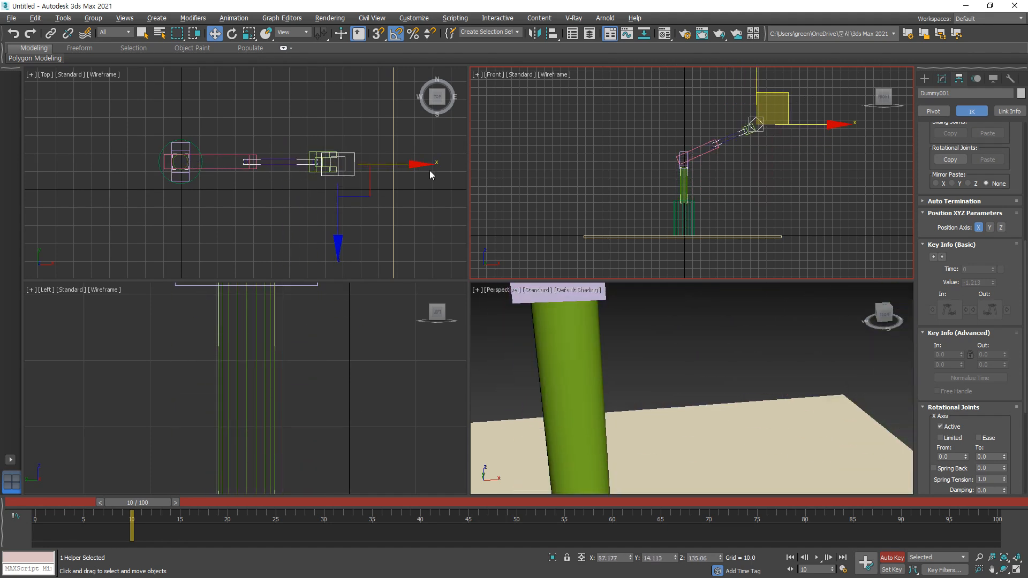
- Animate the dummy at frame 20 by swinging it a quarter turn around the base in the Top view, towards the front
drag(151, 503, 248, 506)
key(w)
click(379, 164)
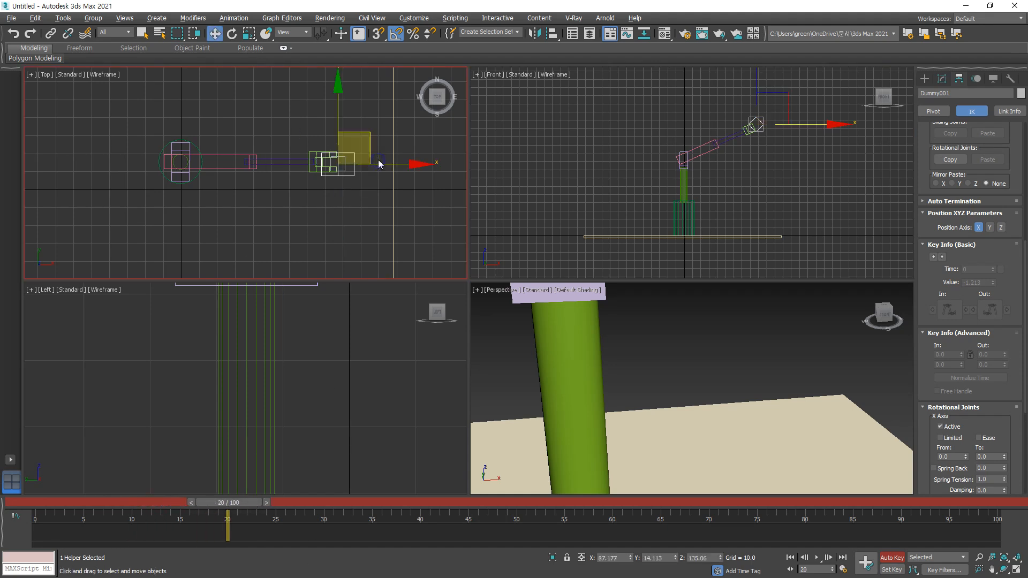
drag(373, 143, 223, 302)
scroll(247, 244, down, 5)
middle_drag(246, 244, 251, 191)
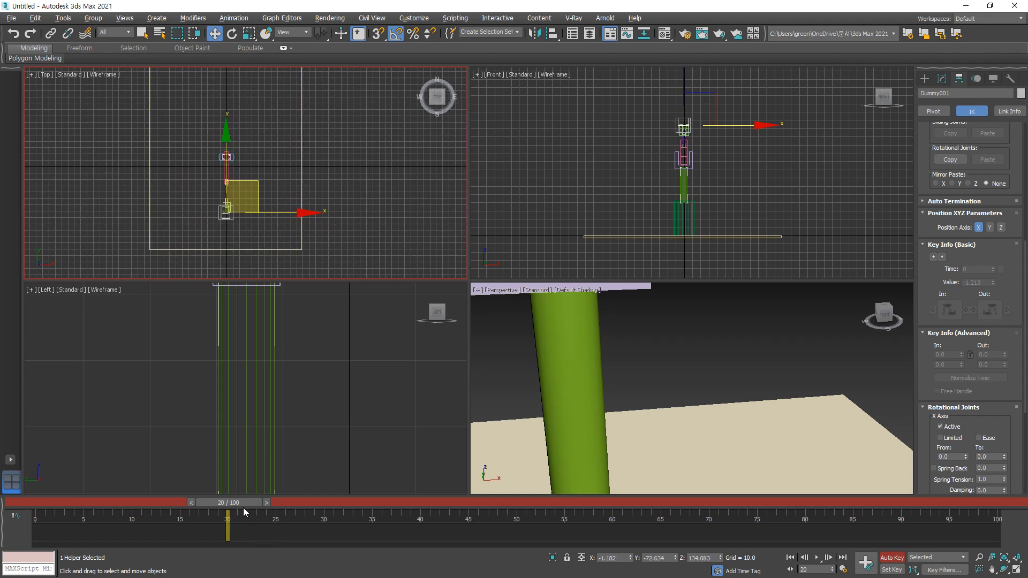
- Animate the dummy to the base's opposite side at frame 30, and lower it close to the floor in the Front view at frame 40
mouse_move(244, 503)
mouse_down()
mouse_move(379, 502)
mouse_move(336, 502)
mouse_up()
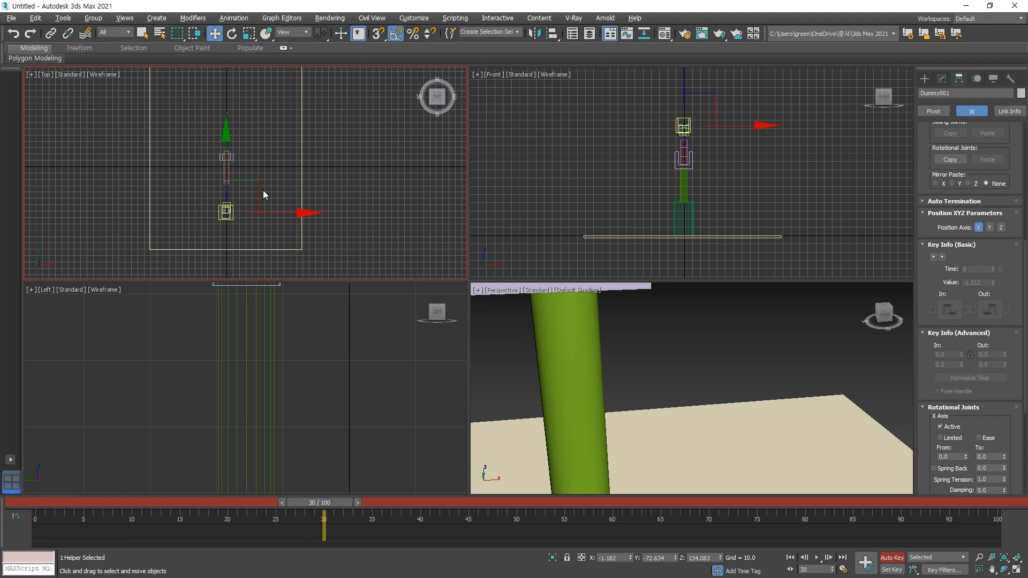
drag(259, 192, 158, 130)
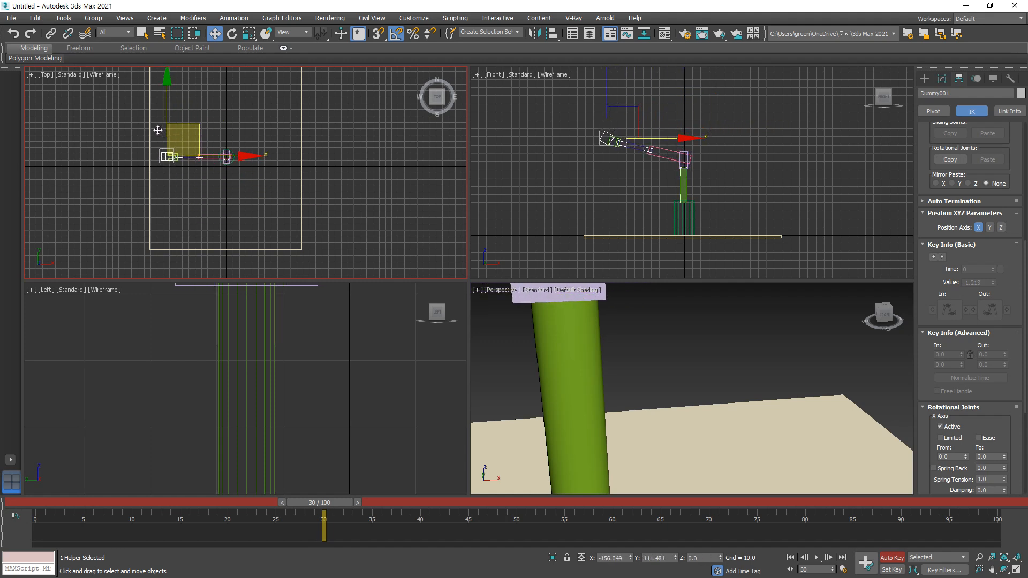
drag(317, 504, 420, 507)
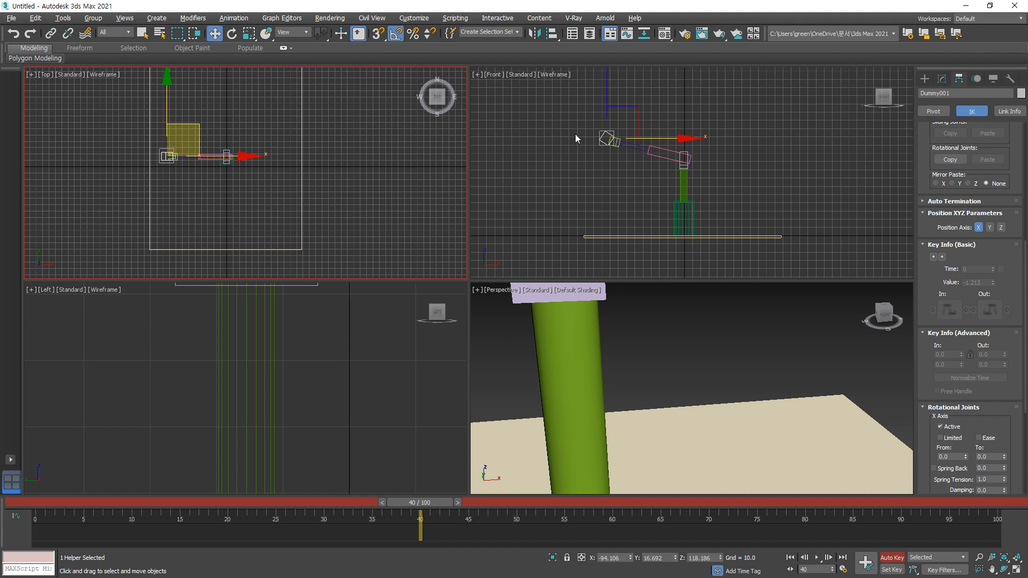
click(639, 116)
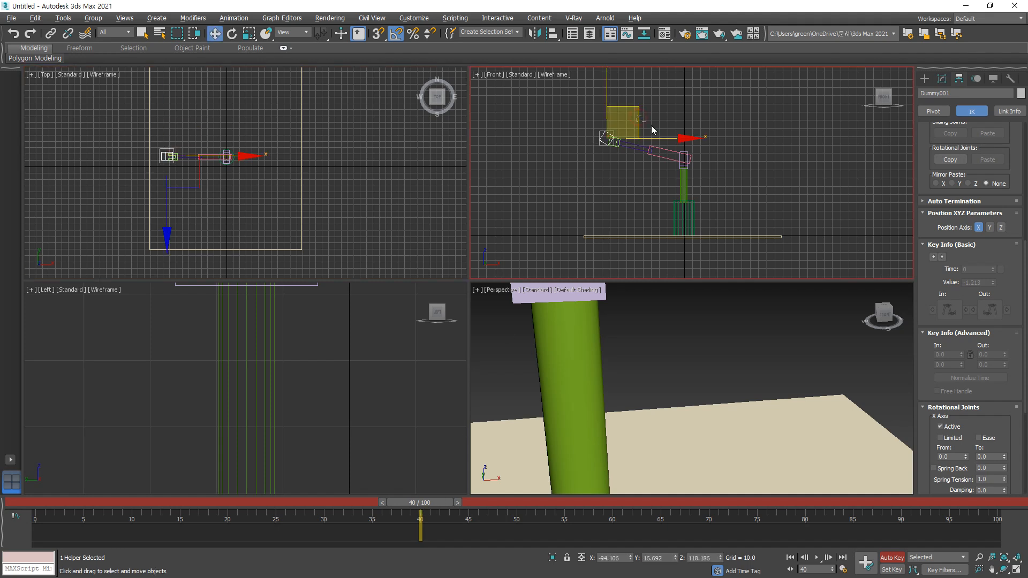
click(637, 135)
drag(602, 138, 666, 222)
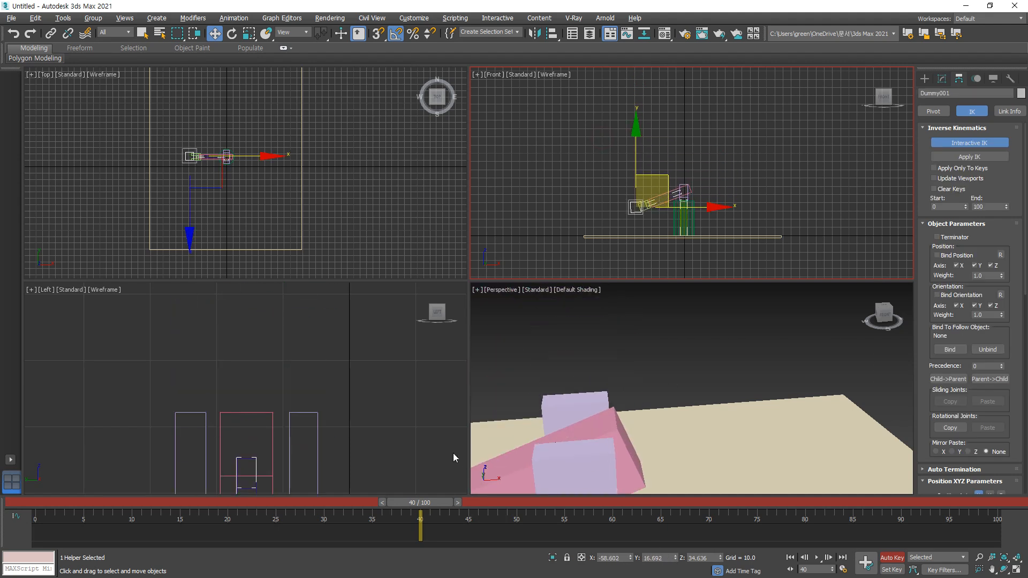
- Scrub the arm animation from frame 40 back to frame 0 and toggle Interactive IK
drag(418, 506, 38, 501)
key(w)
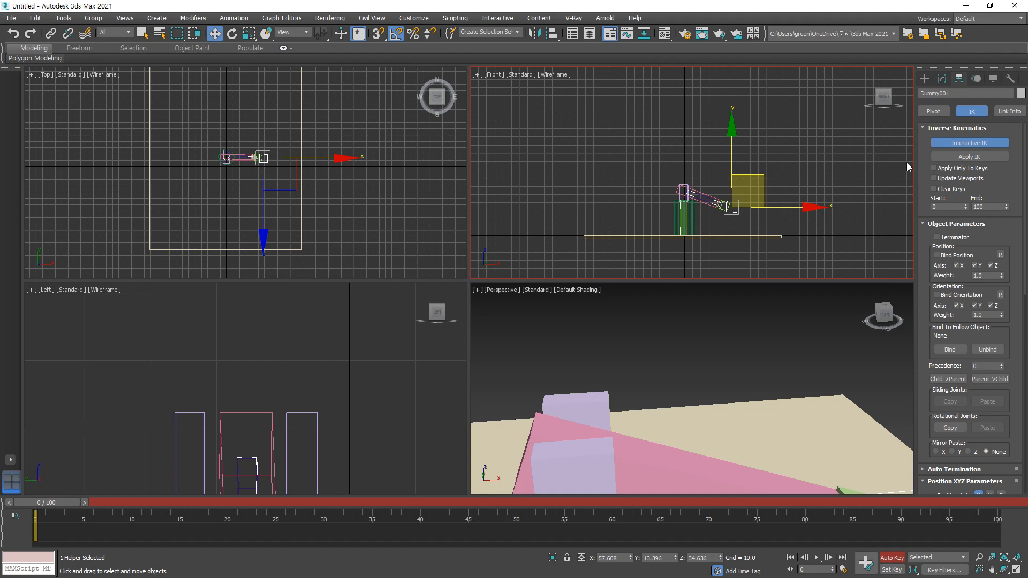
click(993, 145)
click(968, 143)
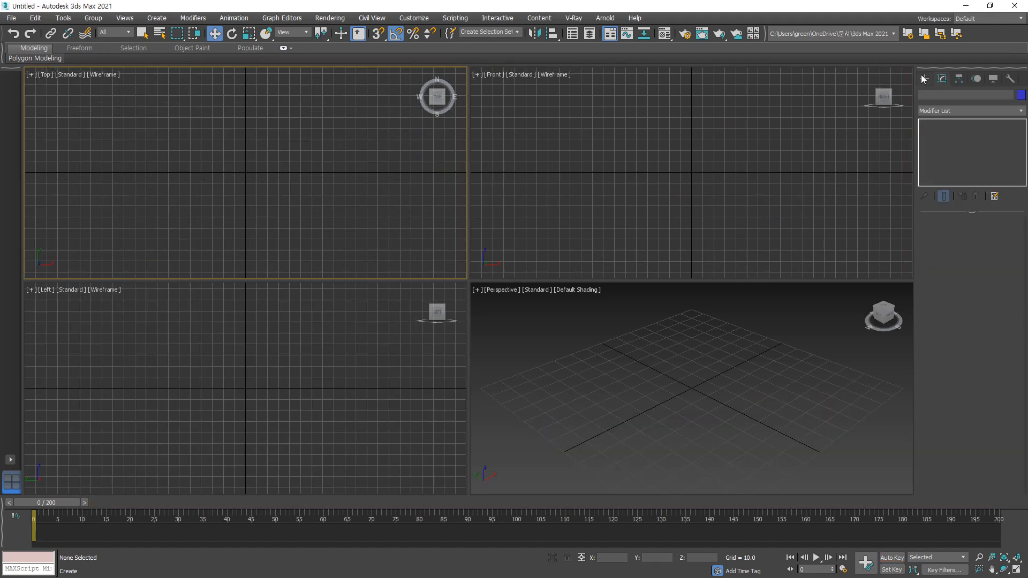
- Create a standard cylinder at the origin in the Top view, about 19.4 in radius and about 92.6 high
click(924, 79)
click(924, 94)
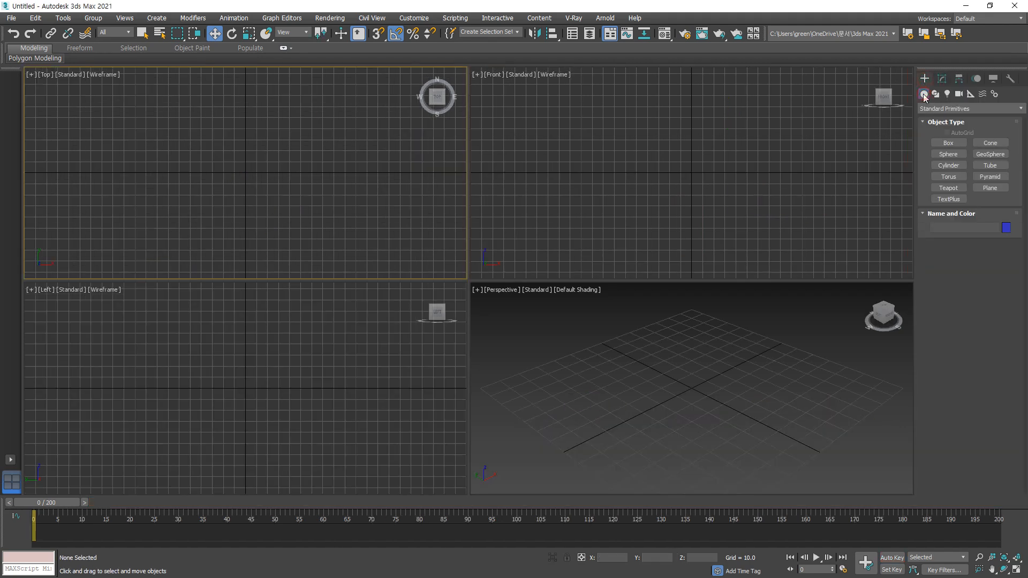
click(948, 166)
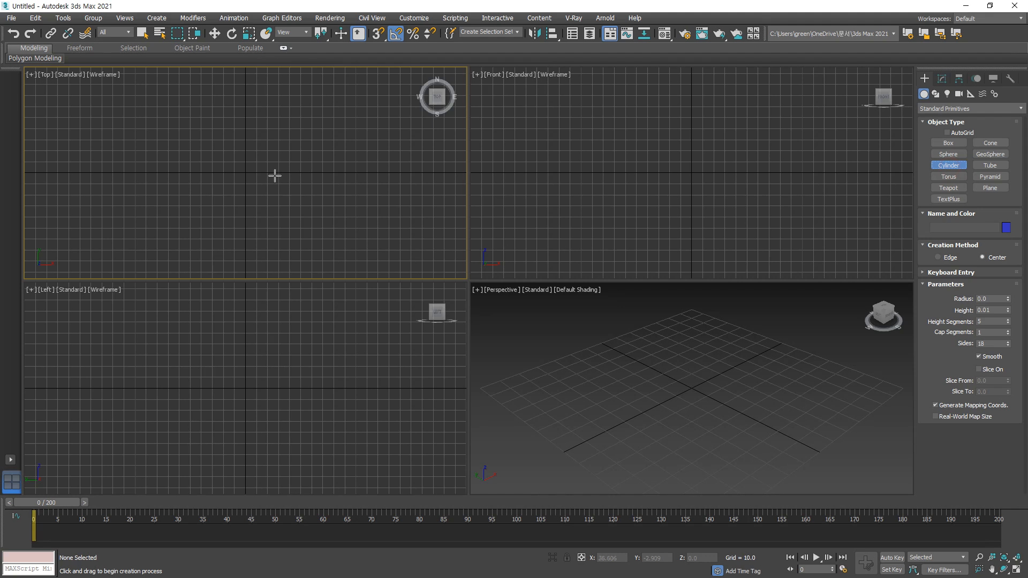
drag(243, 176, 243, 155)
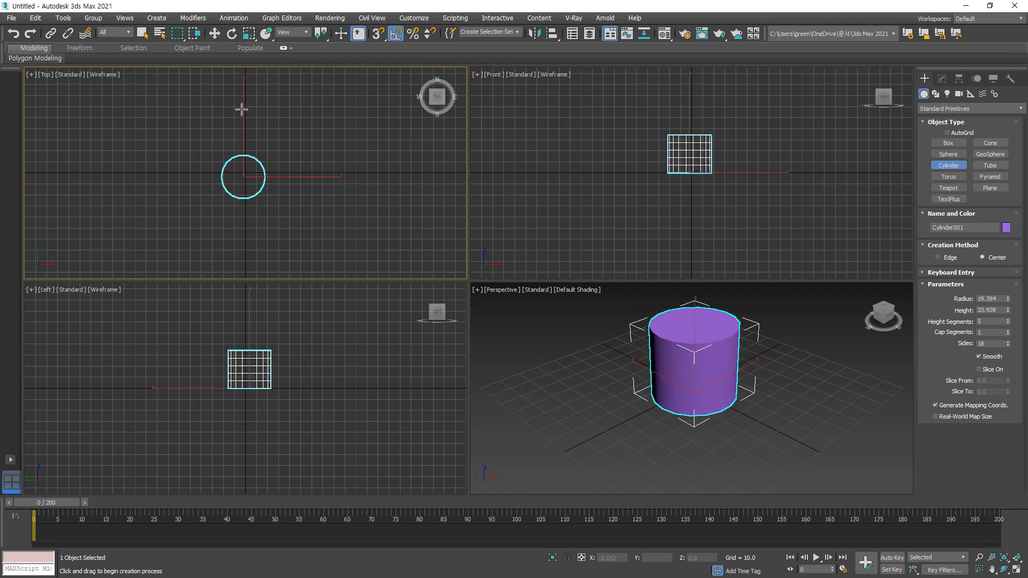
click(235, 53)
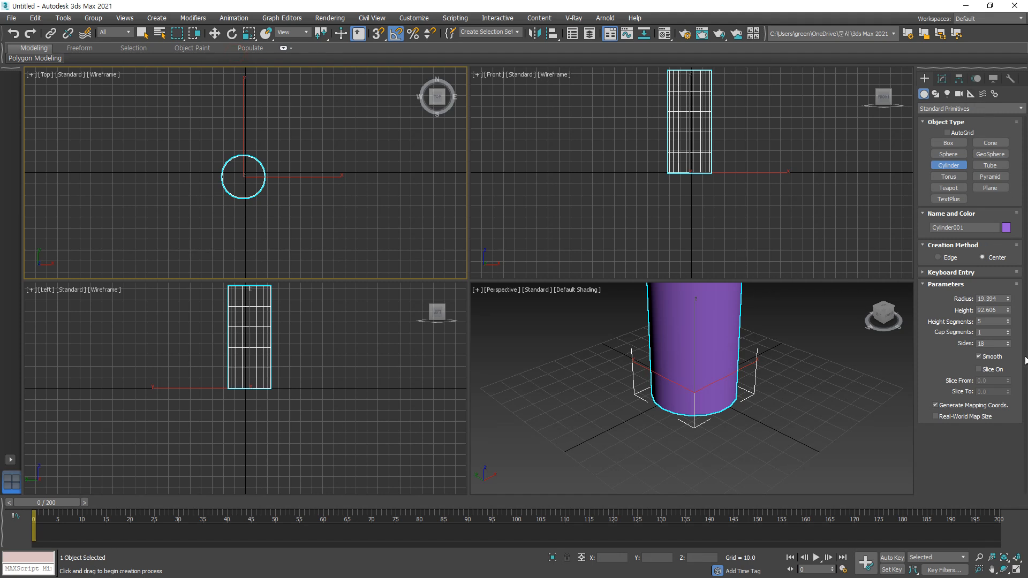
- Set the cylinder's height segments to 10, its radius to 20 and its height to 100
click(1006, 320)
click(1007, 320)
click(1007, 320)
click(1007, 320)
click(1007, 319)
double_click(988, 298)
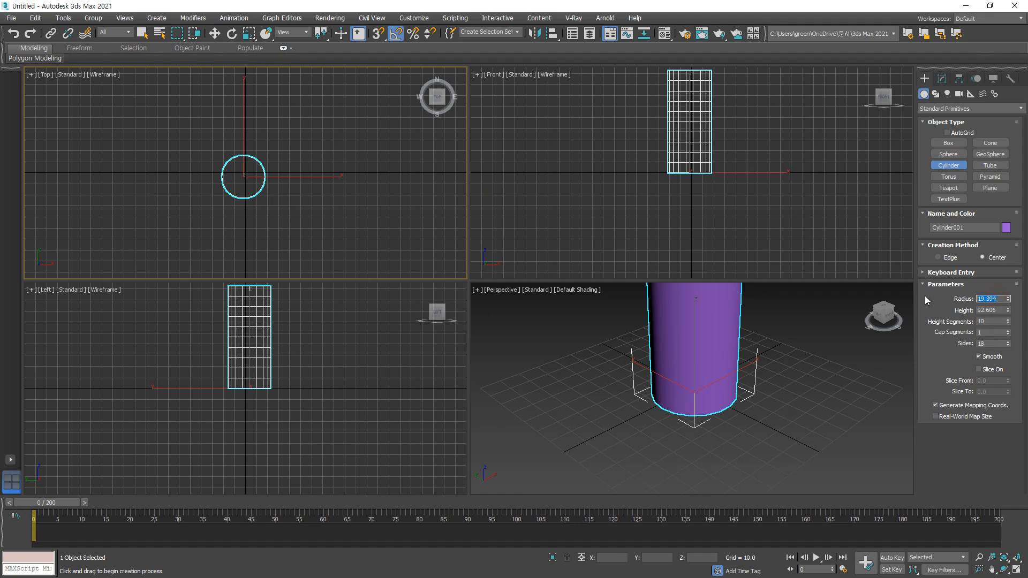
text(20.0)
key(Return)
key(Tab)
text(100)
key(Return)
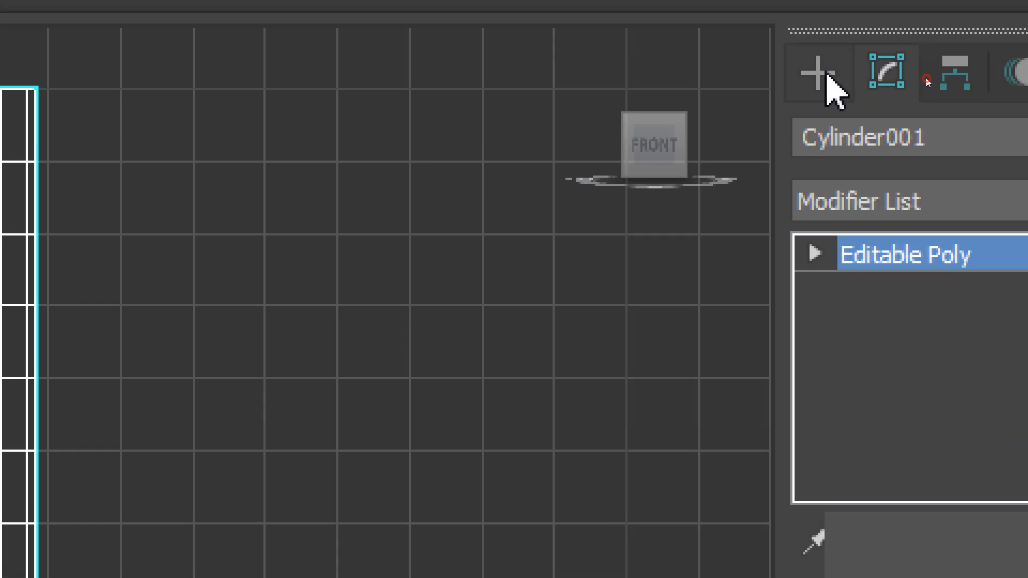
- Draw a vertical chain of three bones with an end bone through the cylinder in the Front view, from its base to above its top
click(827, 75)
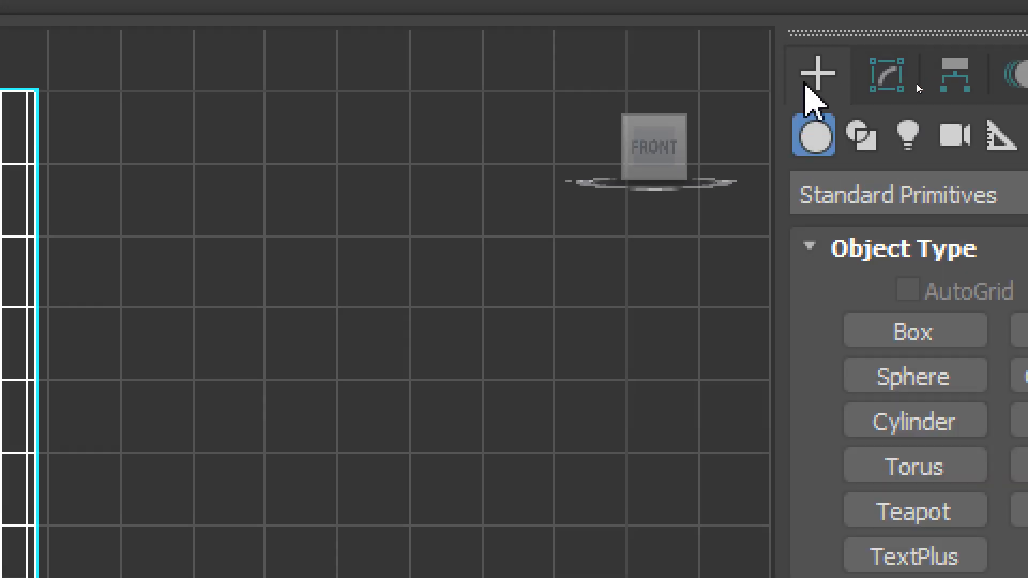
click(911, 148)
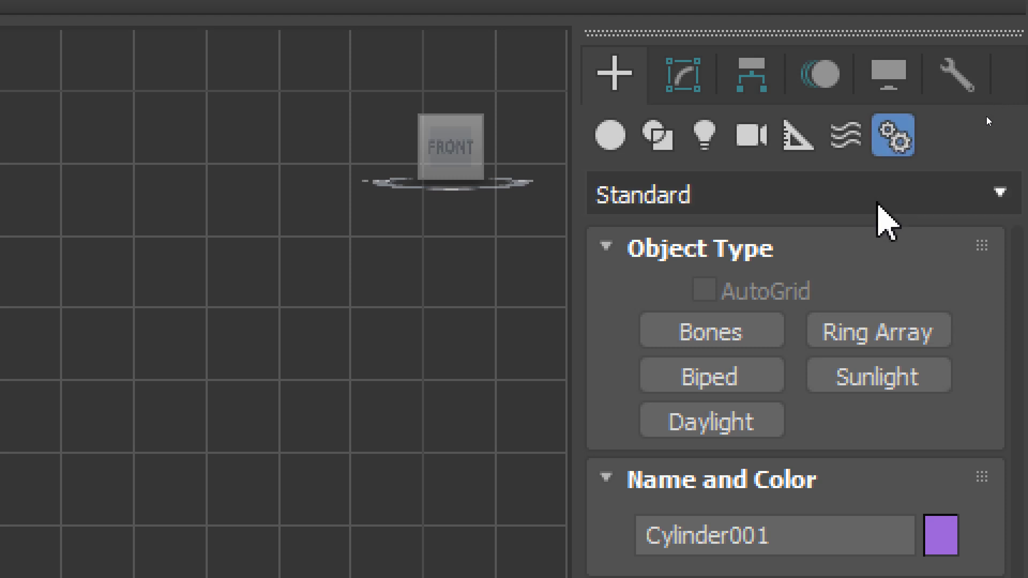
click(747, 329)
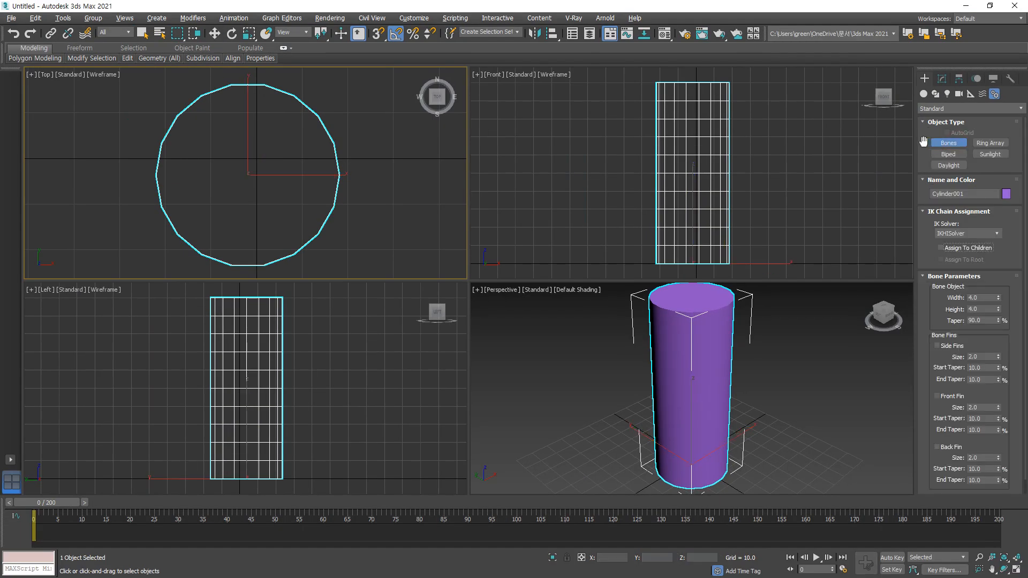
click(695, 261)
click(693, 192)
click(693, 117)
click(693, 76)
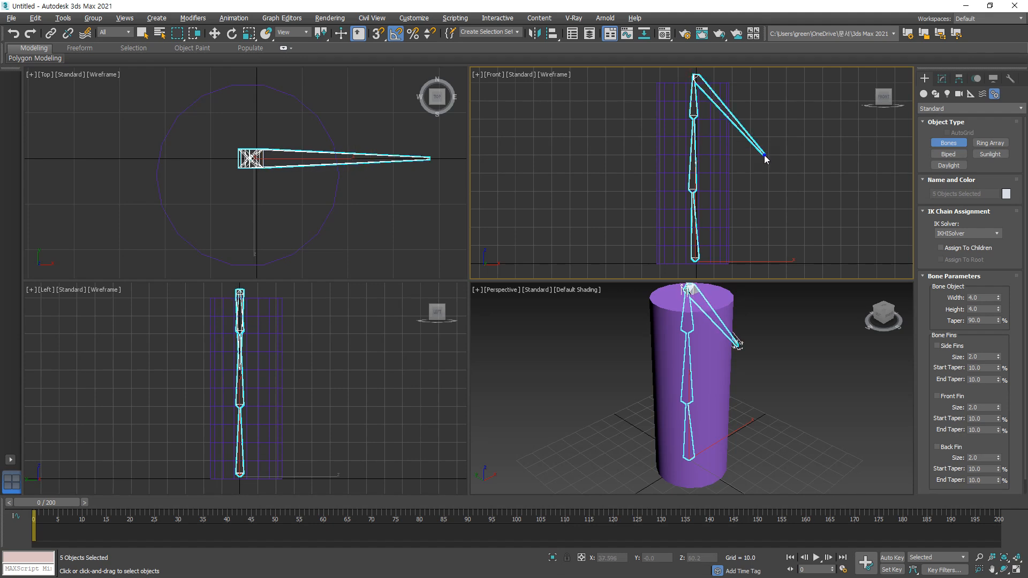
right_click(763, 155)
middle_drag(757, 148, 741, 169)
key(w)
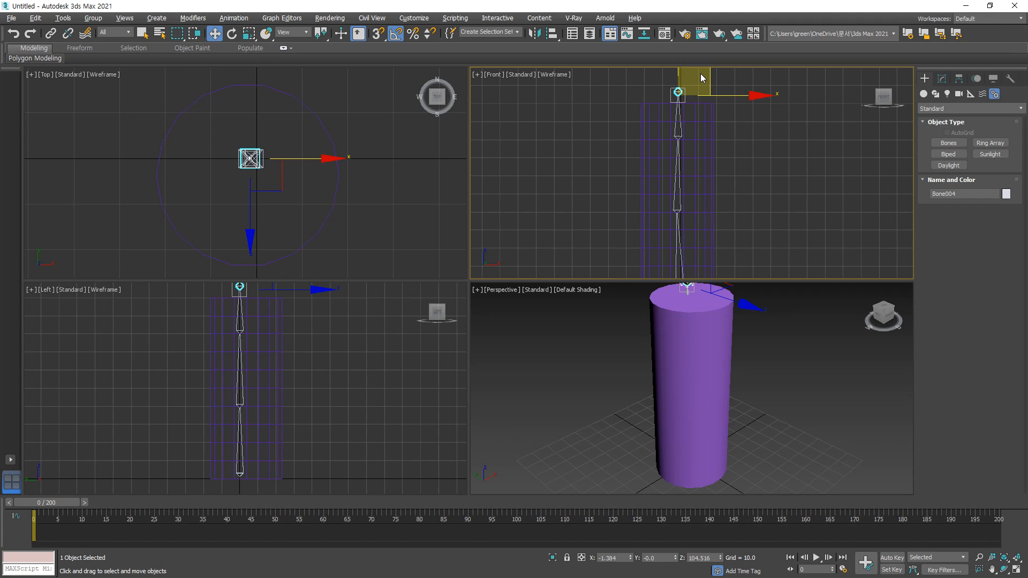
click(747, 171)
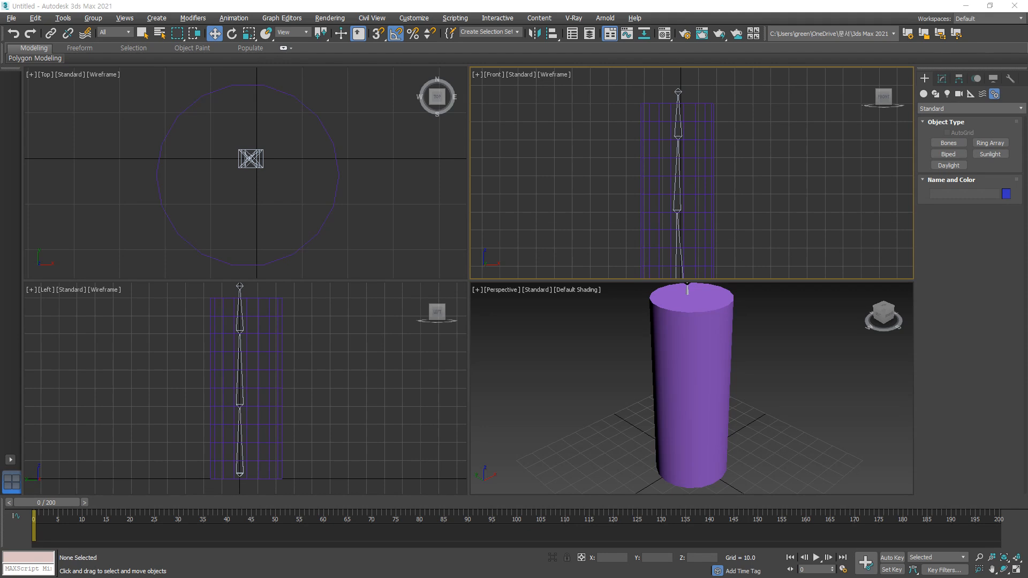
mouse_move(704, 261)
mouse_down()
mouse_move(672, 242)
mouse_move(681, 260)
mouse_up()
drag(688, 178, 692, 166)
drag(689, 111, 672, 117)
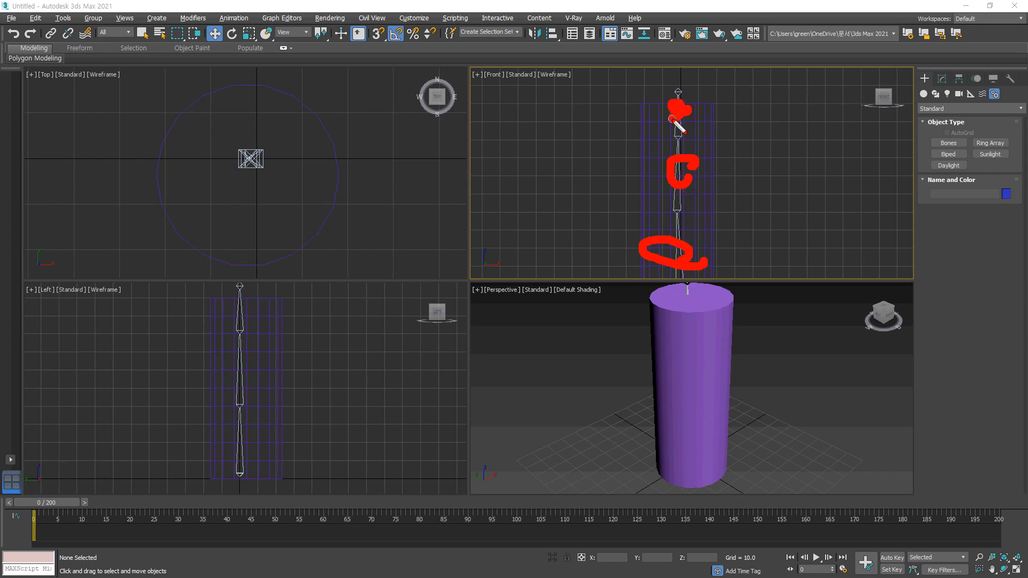
key(Escape)
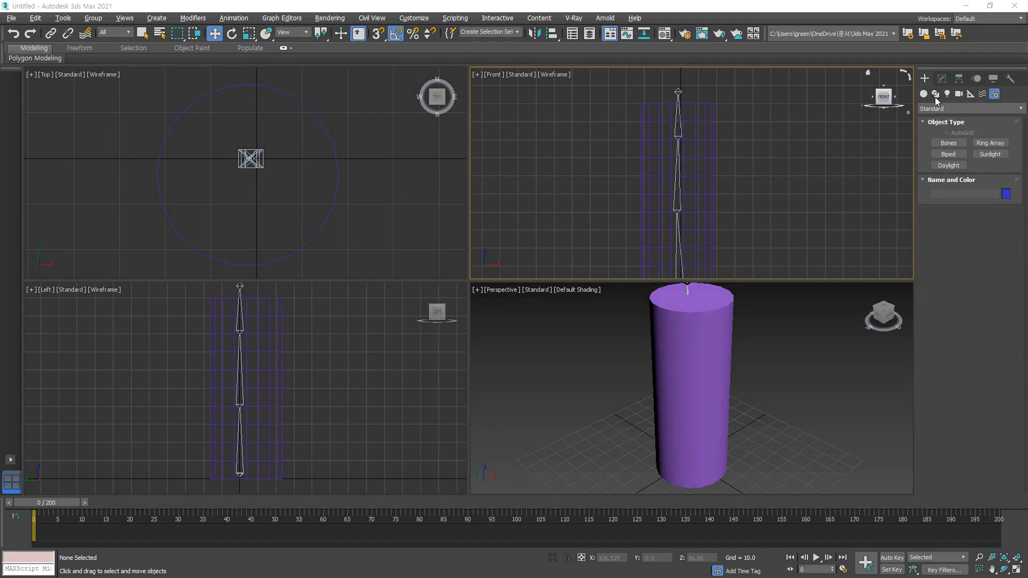
- Select the cylinder and apply the Skin modifier to it
click(715, 160)
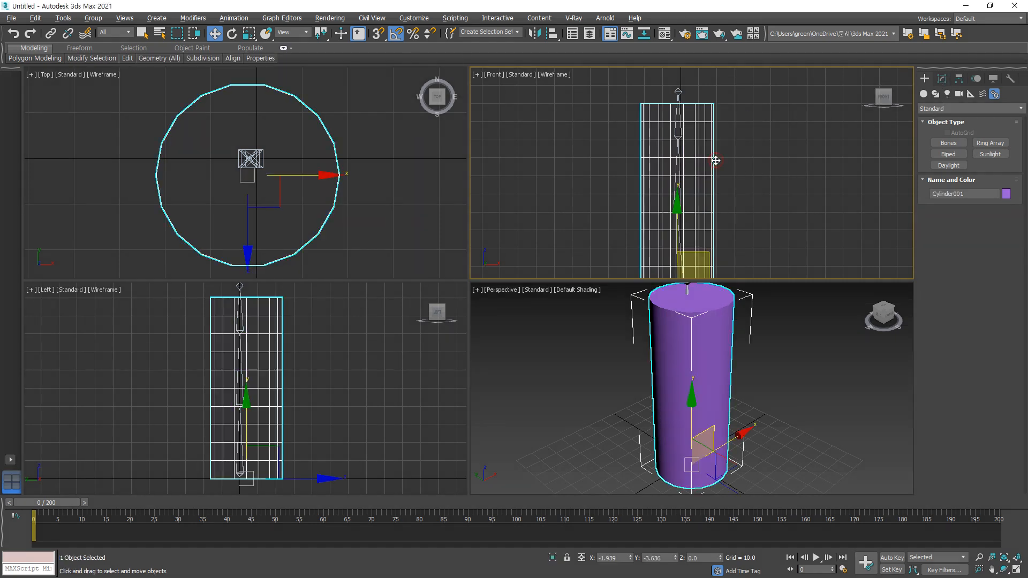
click(943, 78)
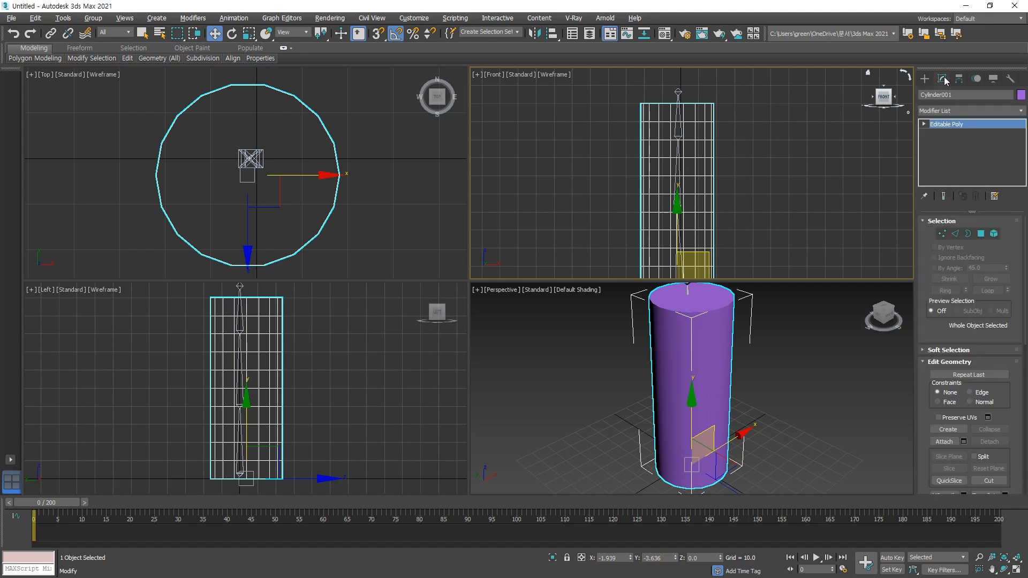
click(974, 112)
key(s)
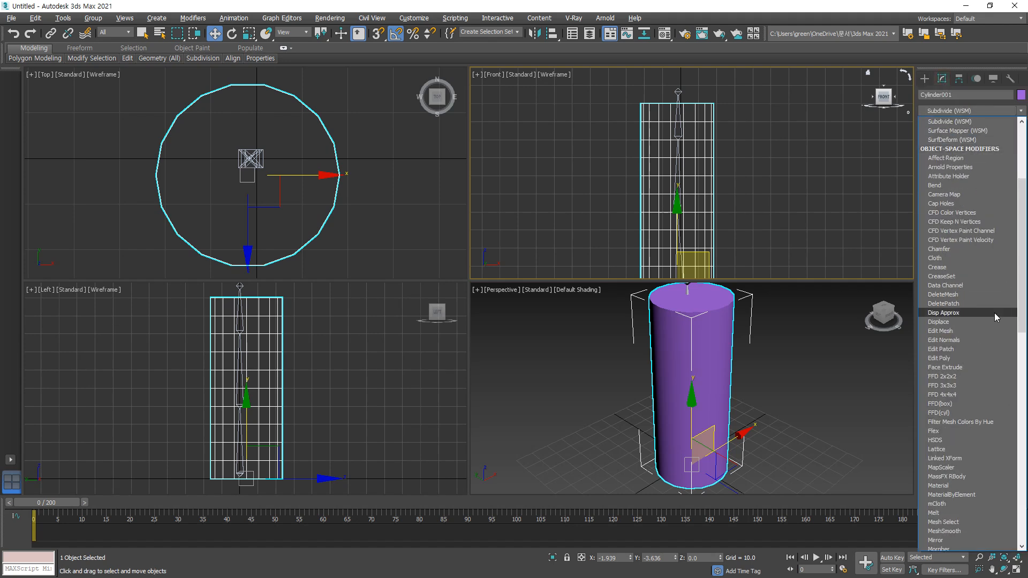
key(s)
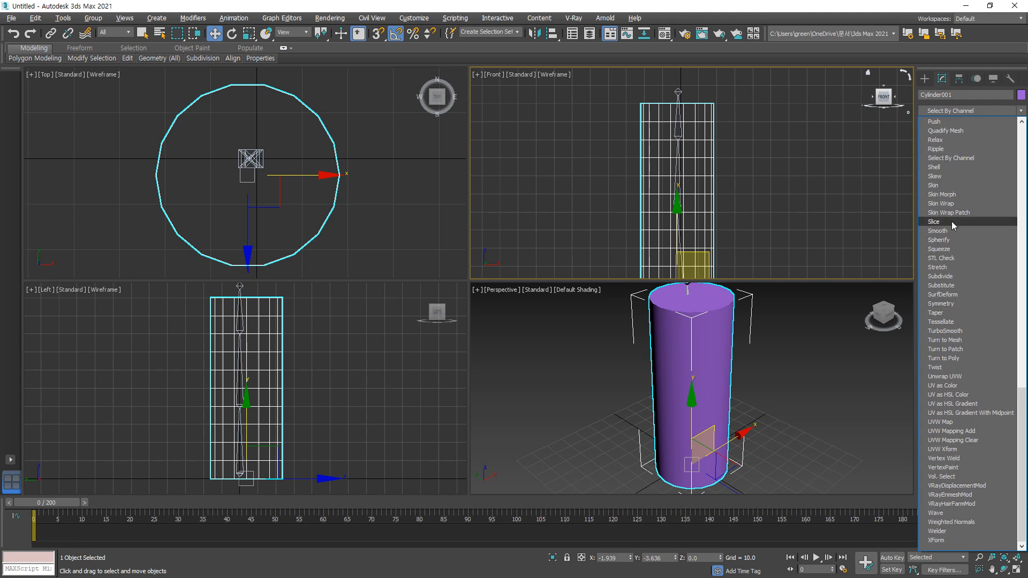
click(952, 184)
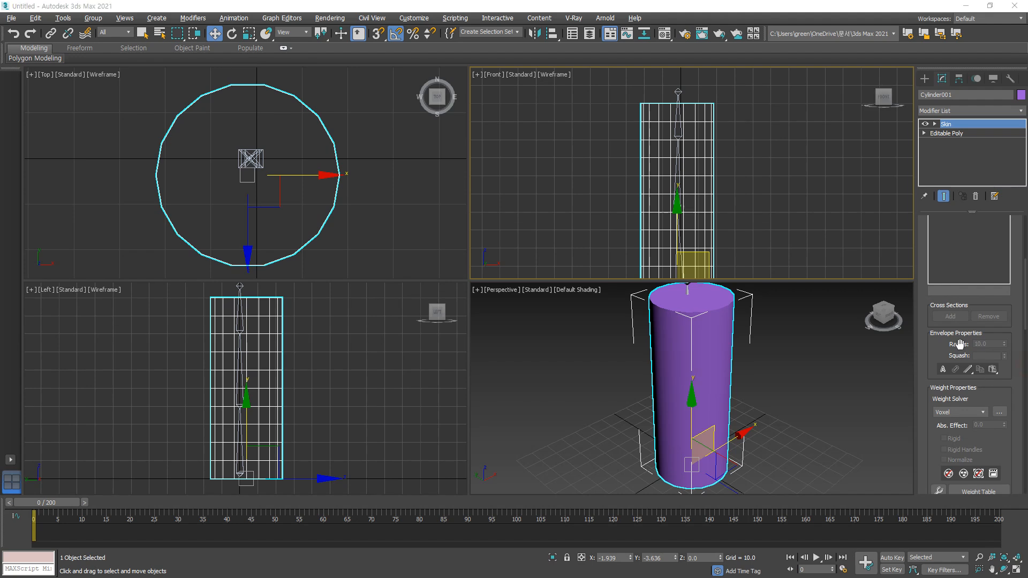
- Open the Skin modifier's bone selection for adding bones and expand the whole hierarchy under Bone001
scroll(1013, 275, up, 5)
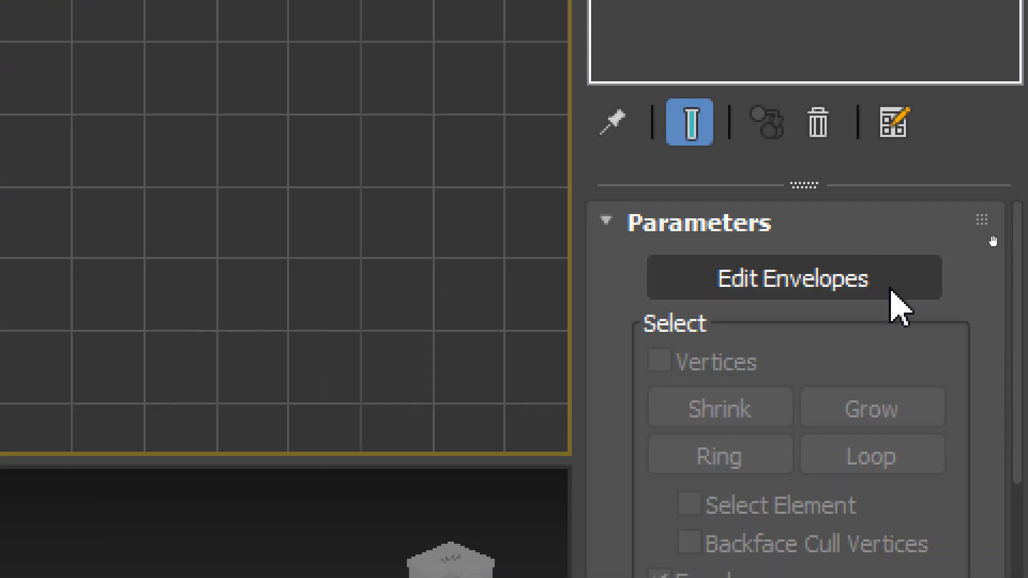
drag(817, 374, 814, 184)
drag(918, 460, 929, 138)
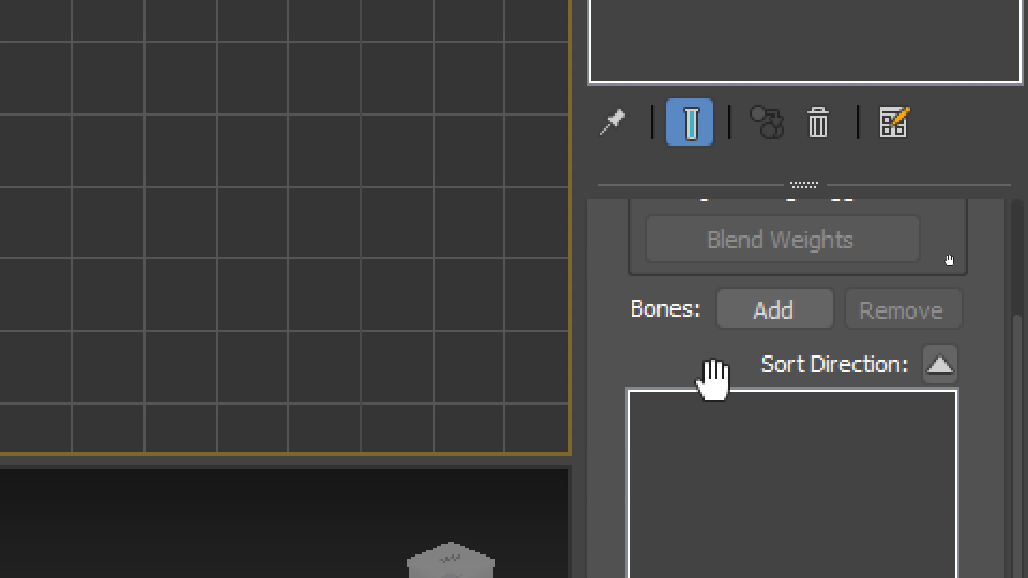
click(773, 328)
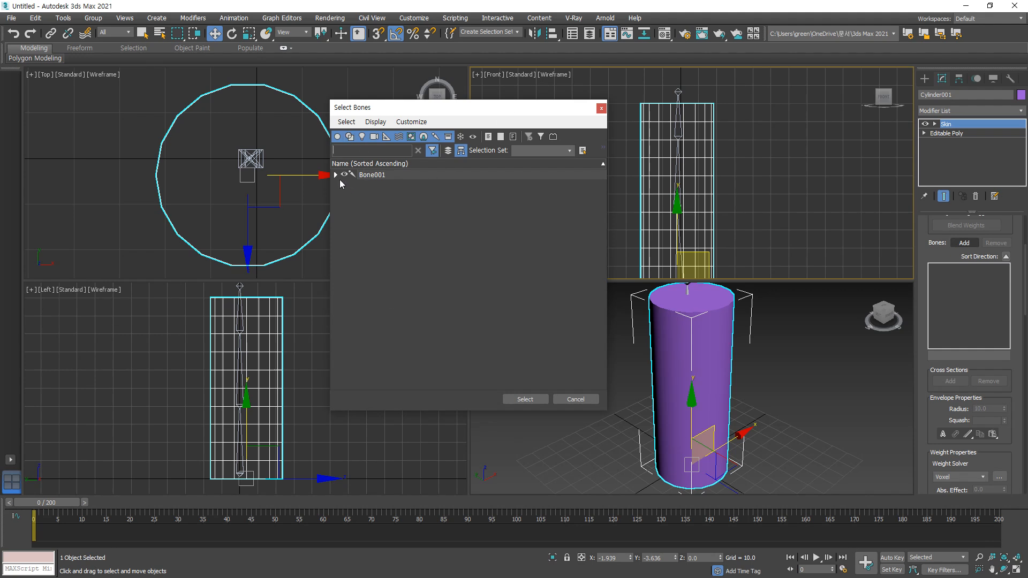
click(335, 175)
click(345, 184)
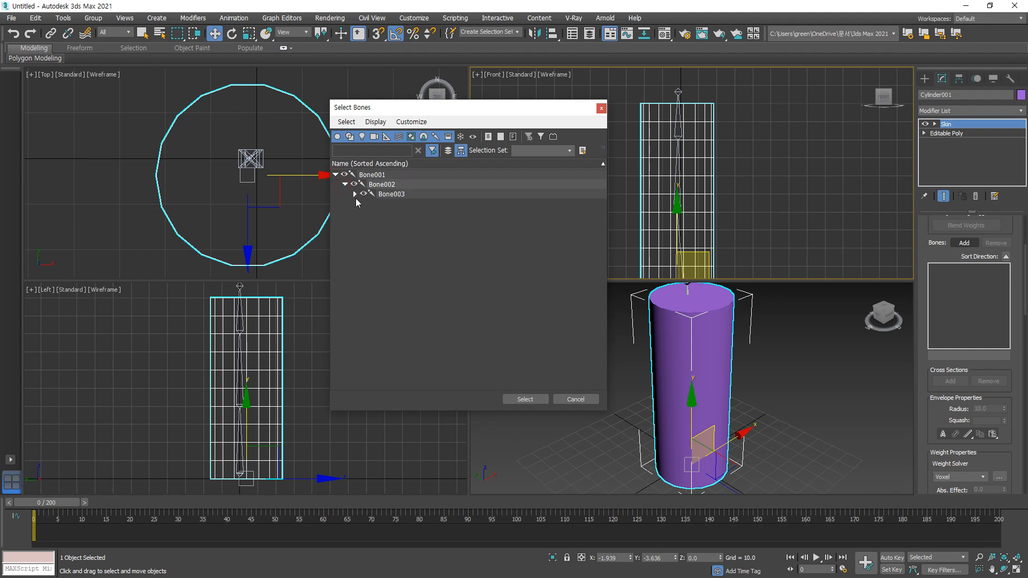
click(355, 195)
- Select Bone001 through Bone004 and add them to the Skin modifier's bone list
click(411, 204)
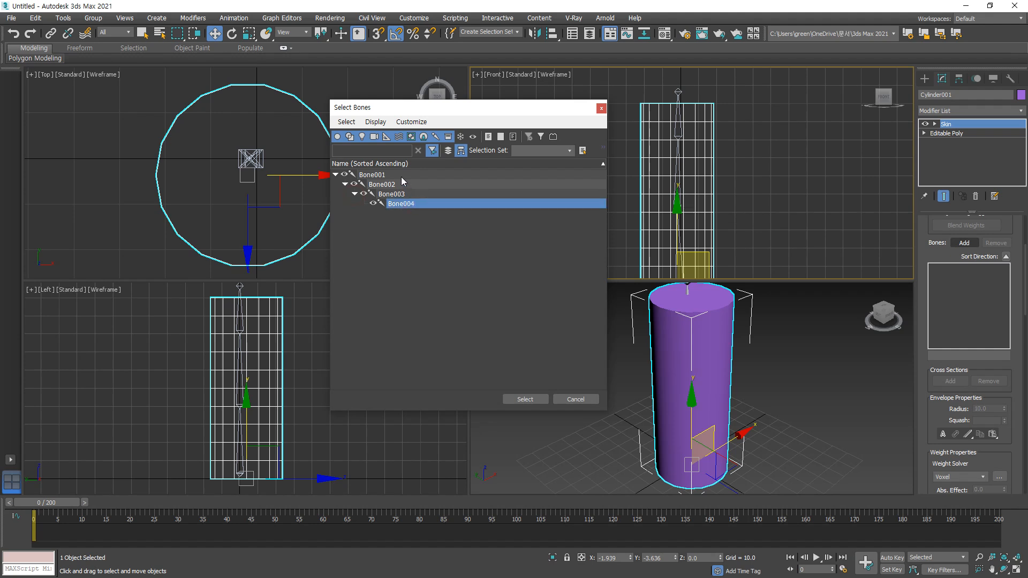
shift+click(401, 176)
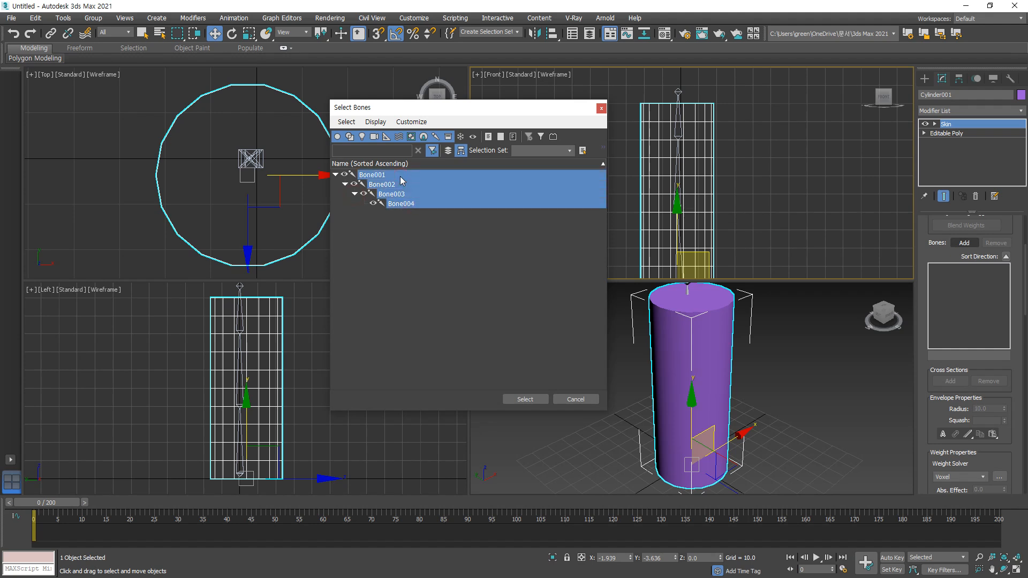
click(400, 175)
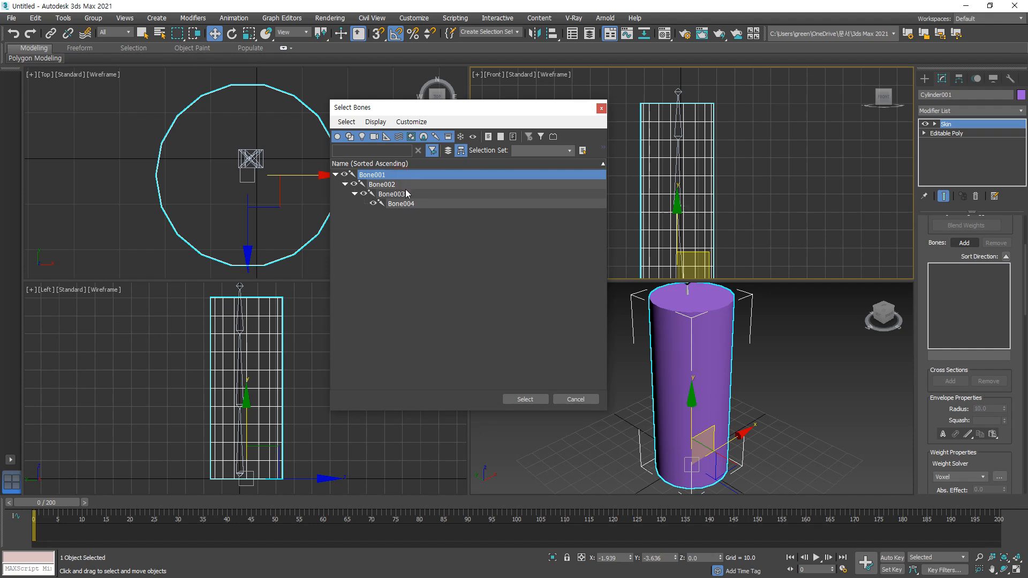
ctrl+click(413, 204)
ctrl+click(411, 193)
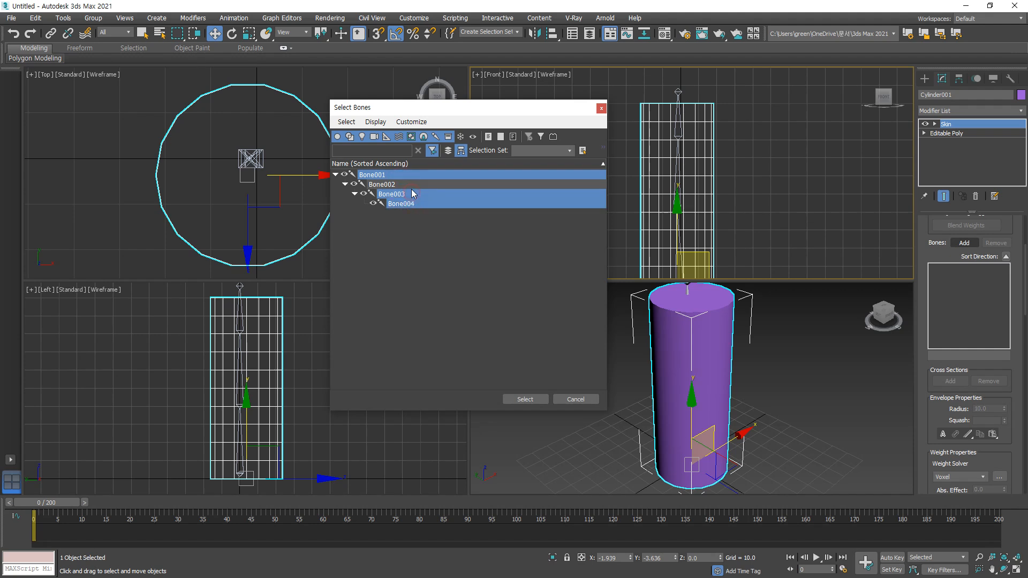
ctrl+click(410, 185)
click(407, 177)
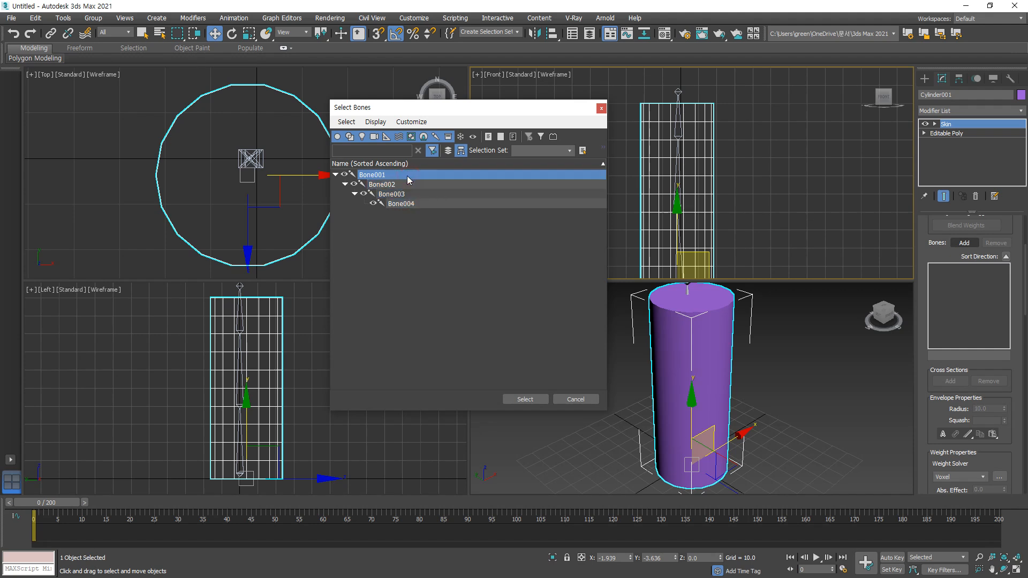
shift+click(411, 204)
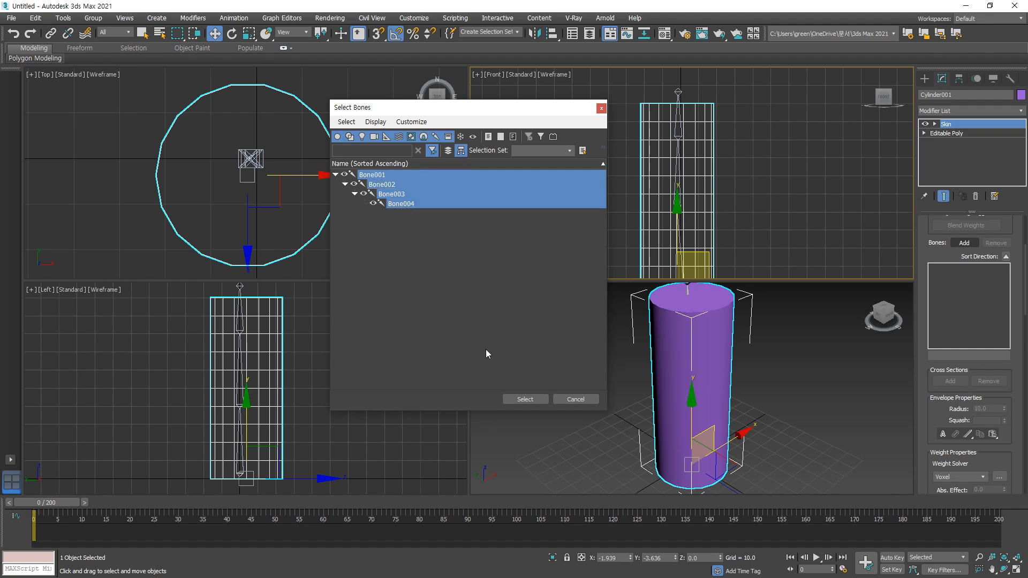
click(524, 399)
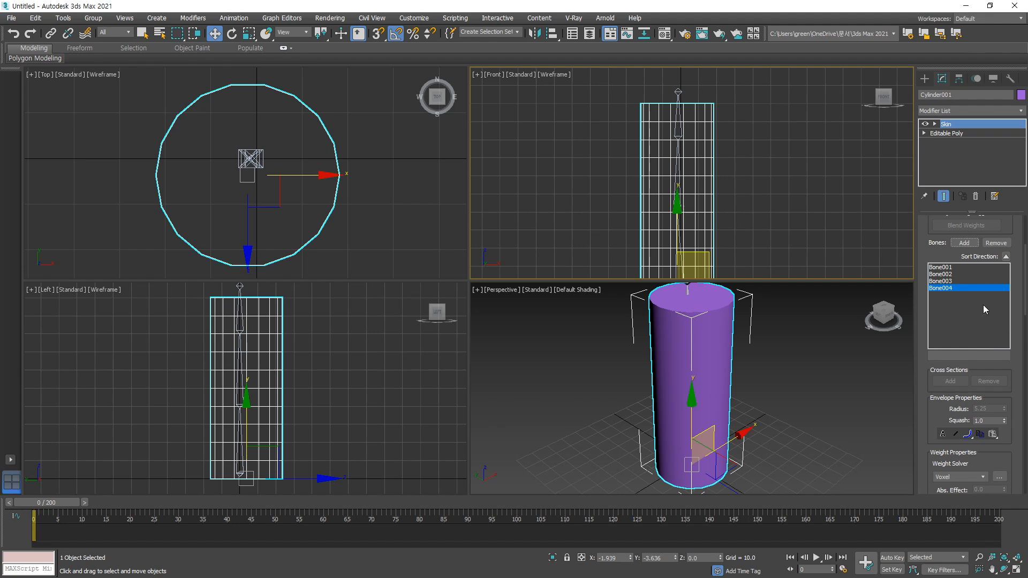
mouse_move(934, 317)
mouse_down()
mouse_move(945, 238)
mouse_move(958, 309)
mouse_up()
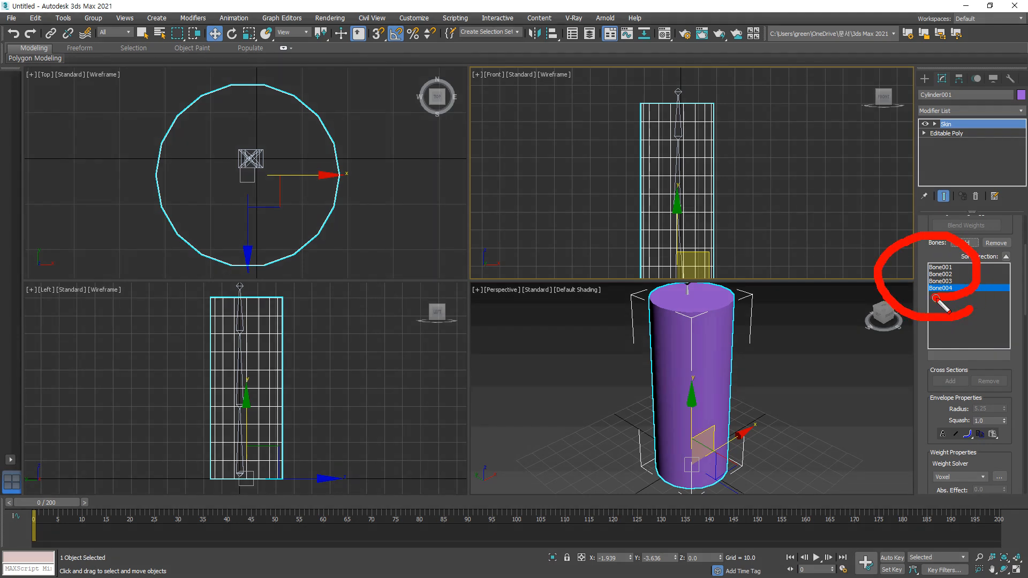
key(Escape)
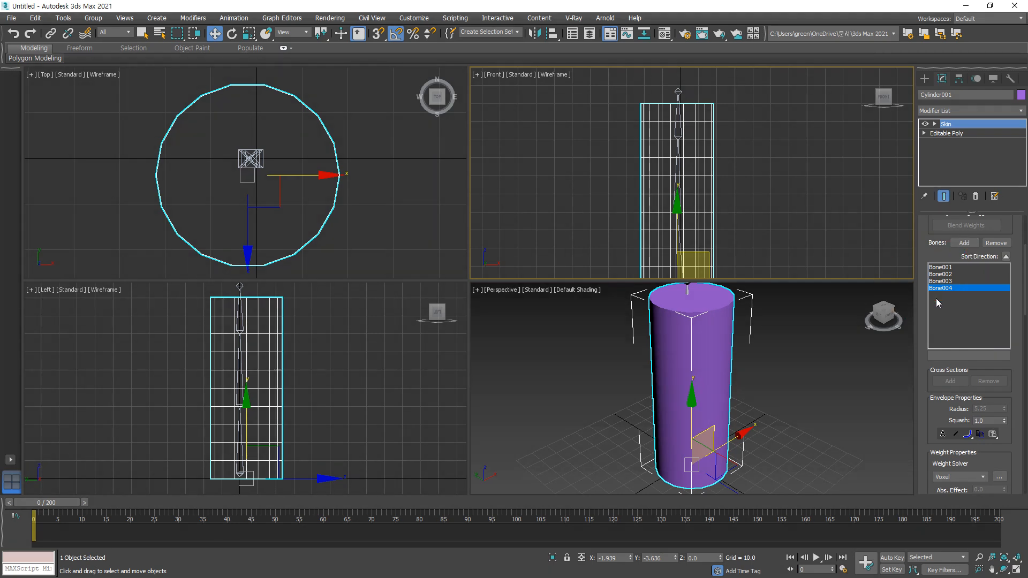
- Enable Edit Envelopes on the Skin modifier and examine the bottom bone's area of influence on the cylinder
drag(1015, 237, 1004, 319)
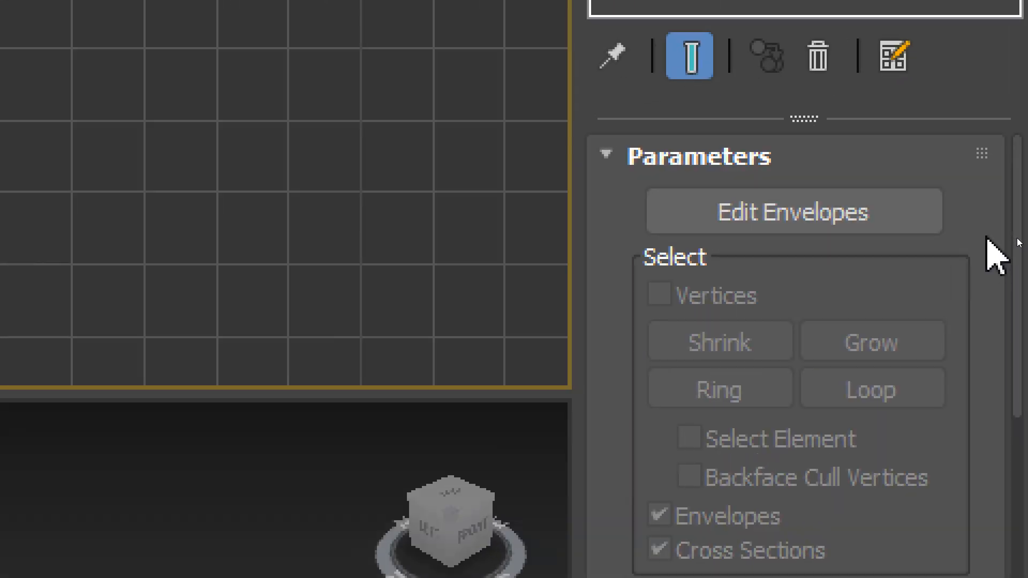
click(849, 211)
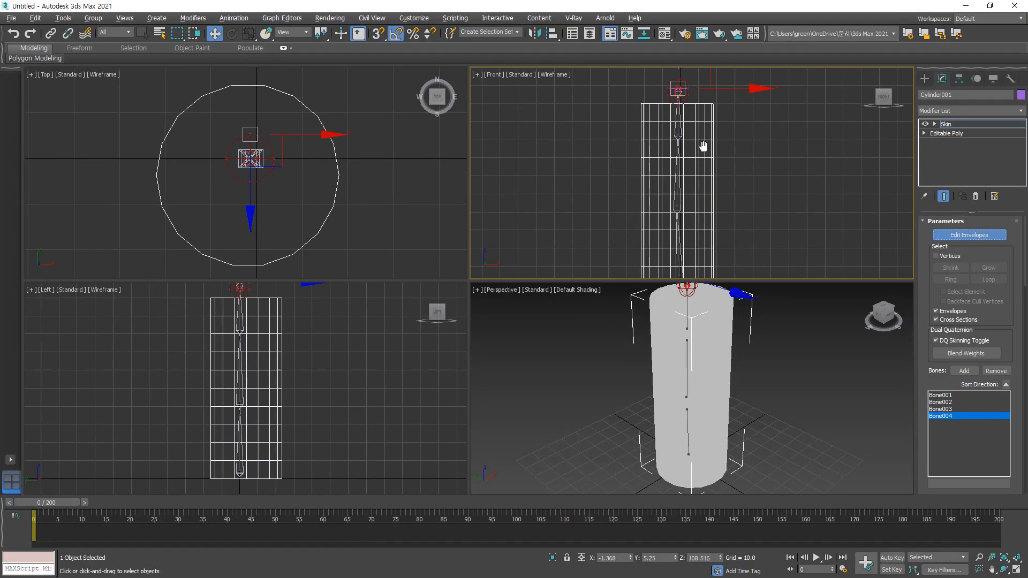
middle_drag(599, 118, 485, 59)
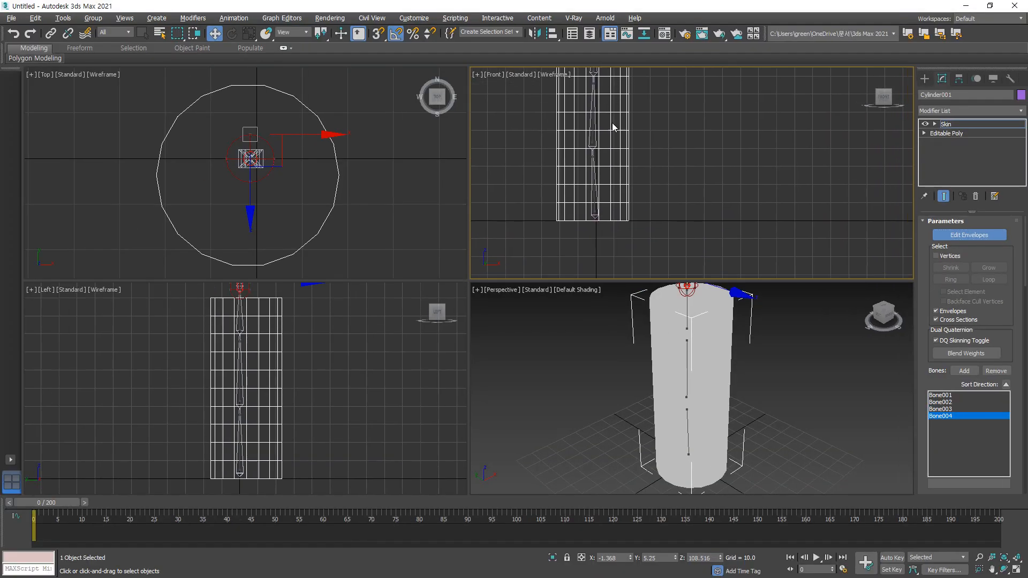
click(593, 217)
mouse_move(543, 238)
mouse_down()
mouse_move(494, 182)
mouse_move(664, 164)
mouse_move(565, 250)
mouse_move(514, 204)
mouse_move(685, 227)
mouse_move(639, 262)
mouse_up()
key(Escape)
middle_drag(615, 134, 625, 195)
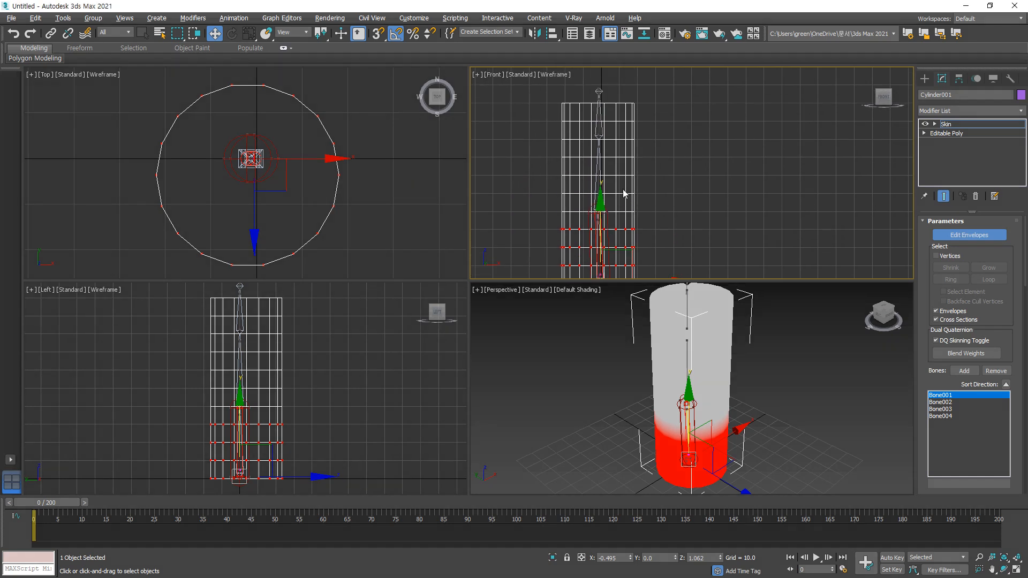
- Examine the envelope of the middle bone, Bone002, and leave envelope editing
click(596, 166)
mouse_move(635, 228)
mouse_down()
mouse_move(604, 125)
mouse_move(602, 224)
mouse_up()
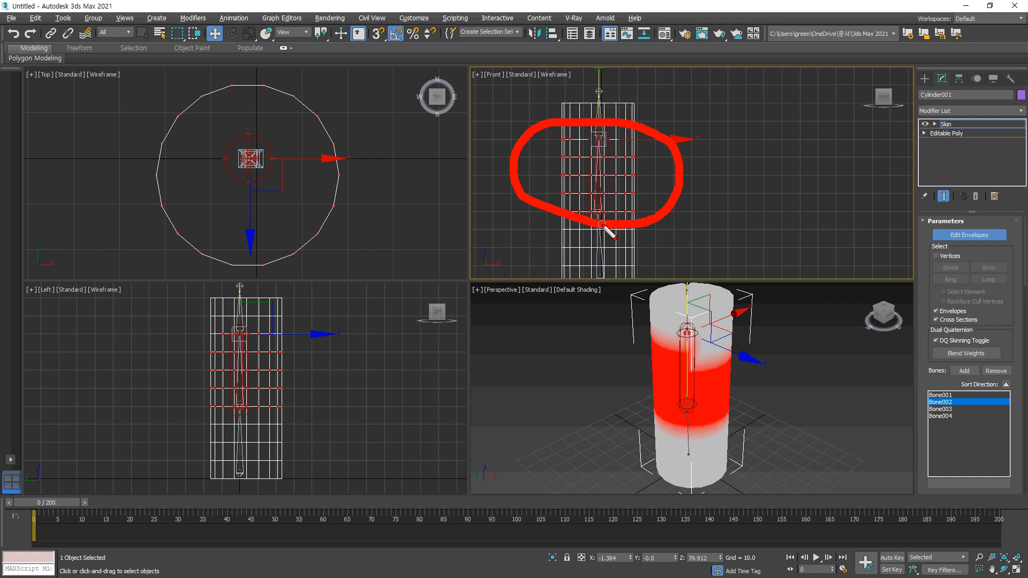
key(Escape)
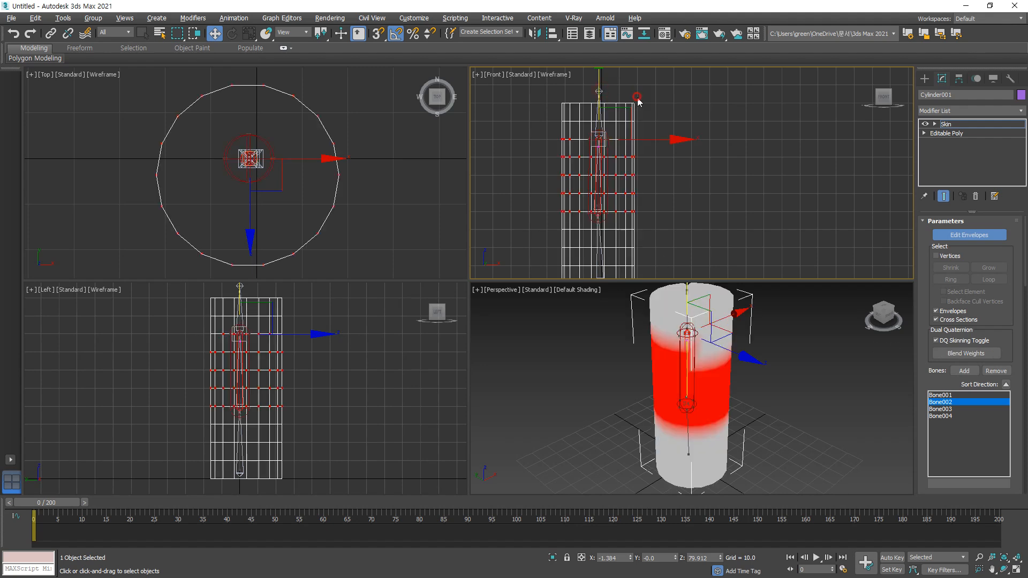
click(969, 236)
- Select the end bone, Bone004, and move it about 5 units along X in the Front view to test the skin
click(712, 134)
click(599, 93)
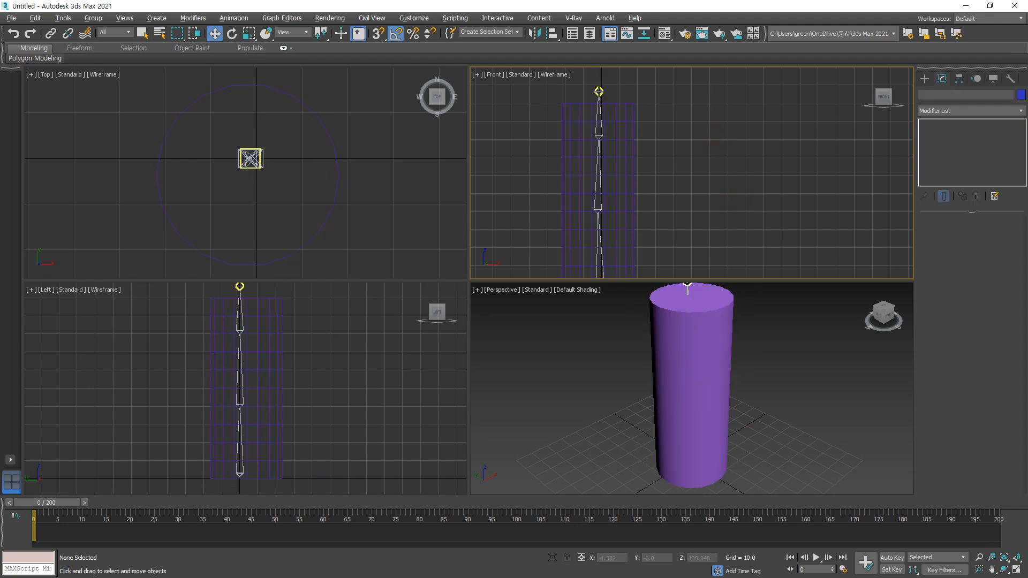
click(959, 79)
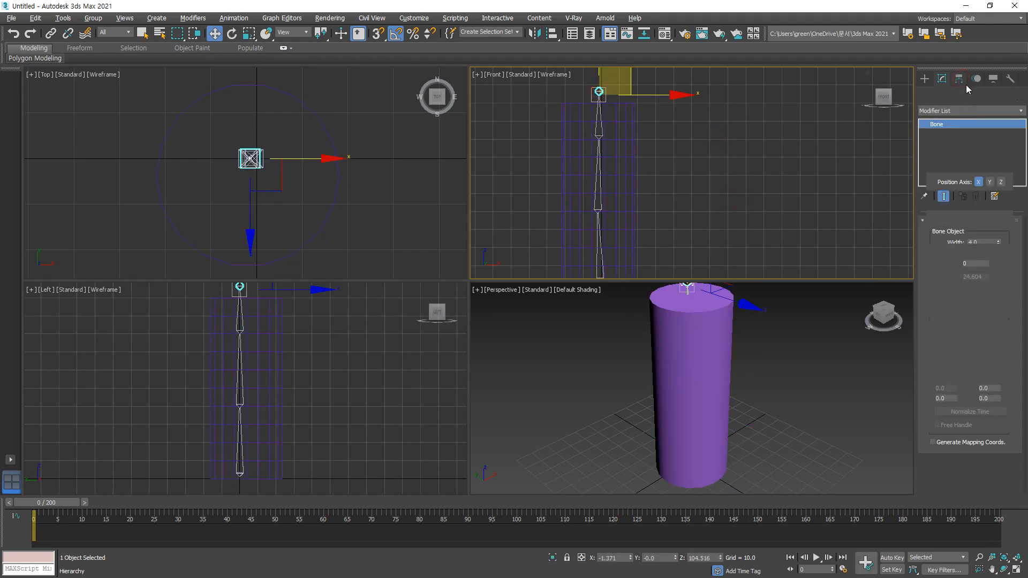
click(972, 110)
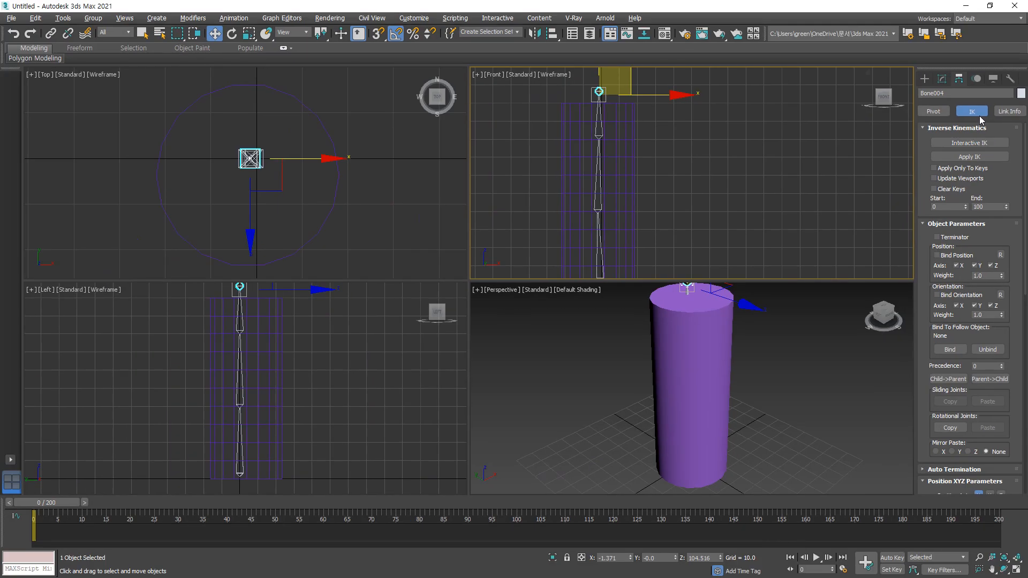
click(942, 79)
middle_drag(742, 93, 746, 106)
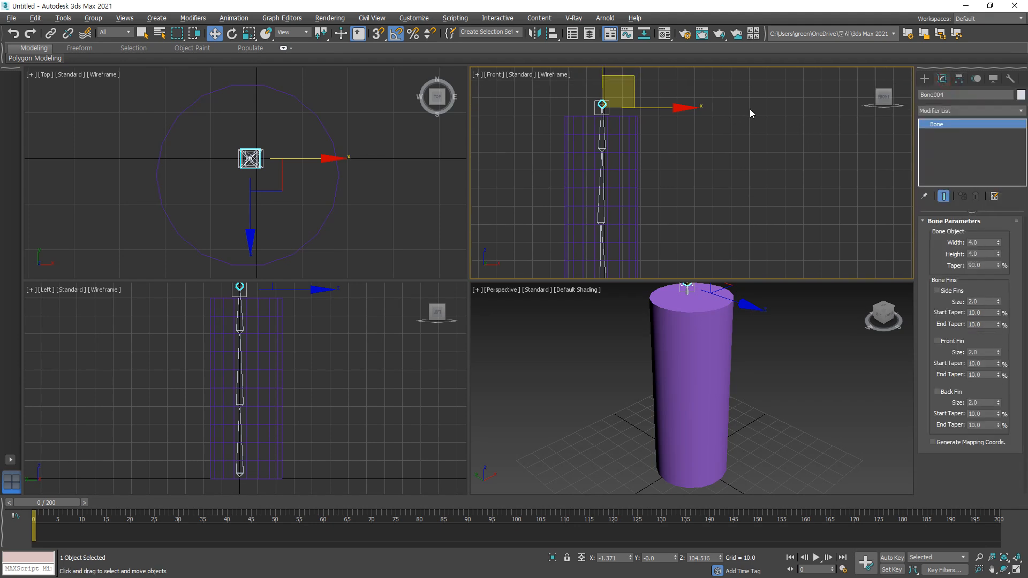
mouse_move(605, 125)
mouse_down()
mouse_move(596, 92)
mouse_move(620, 119)
mouse_move(625, 85)
mouse_move(611, 86)
mouse_move(659, 85)
mouse_move(613, 79)
mouse_move(637, 77)
mouse_up()
key(Escape)
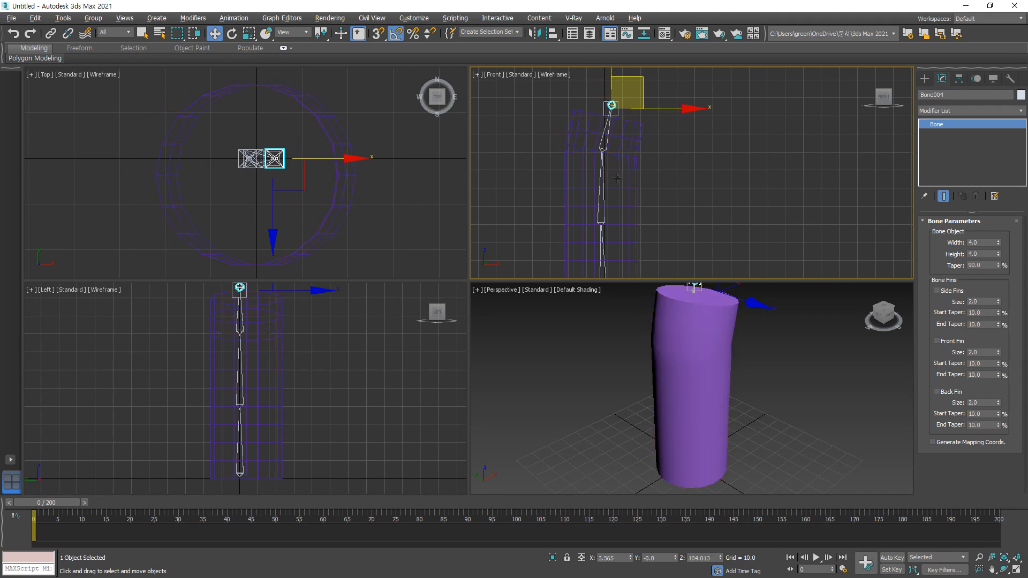
click(602, 197)
mouse_move(600, 185)
mouse_down()
mouse_move(587, 185)
mouse_move(648, 184)
mouse_move(619, 183)
mouse_up()
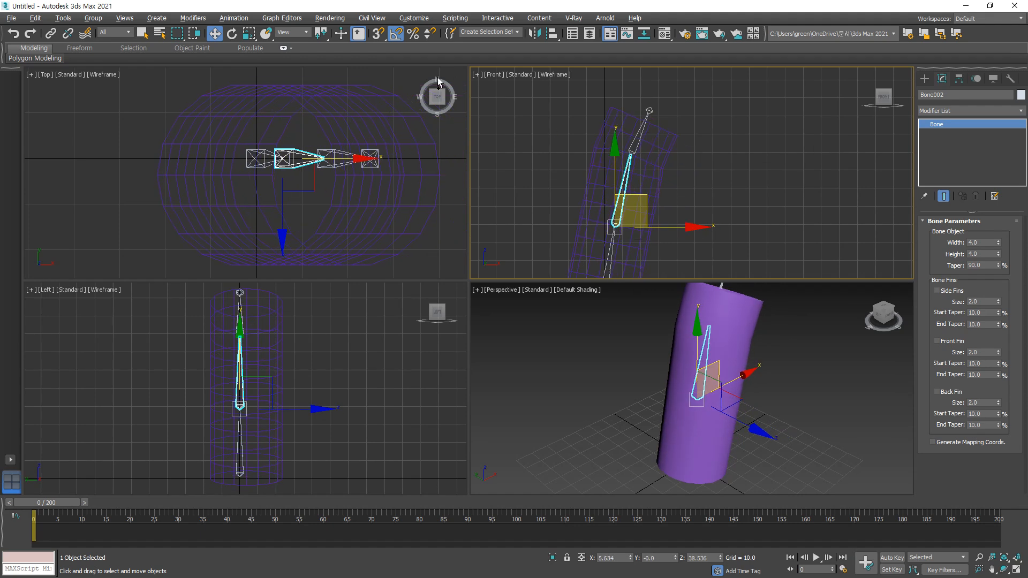
key(ctrl+z)
- Rotate Bone002 by 30 degrees in the Front view so the upper part of the cylinder leans towards negative X
click(232, 33)
click(700, 228)
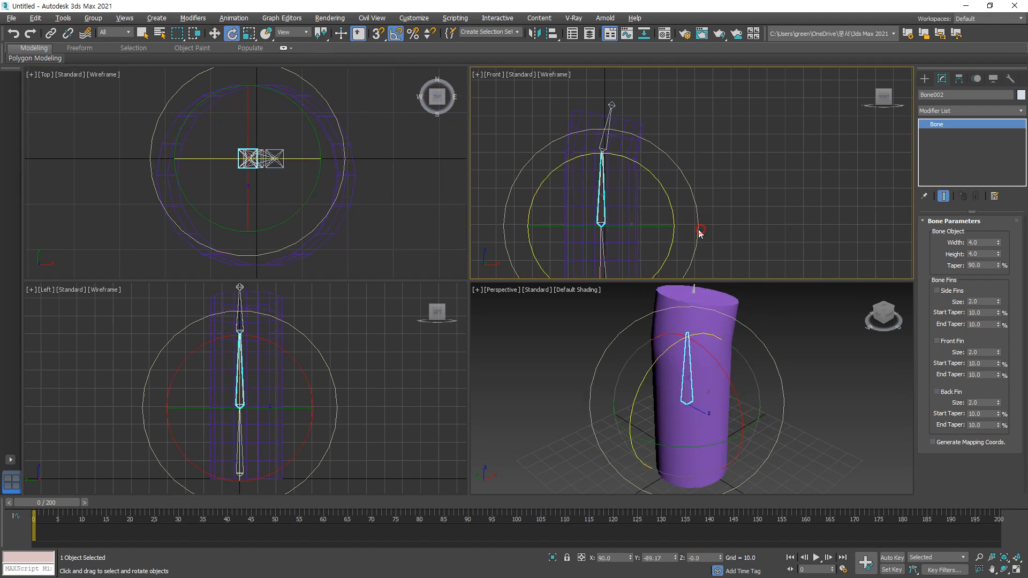
drag(697, 237, 699, 223)
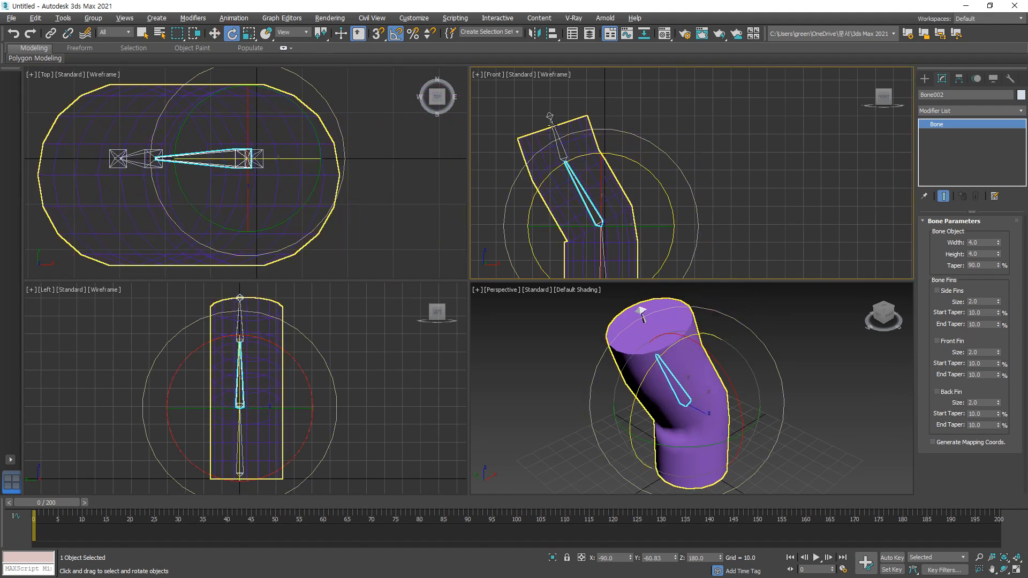
- Move the end bone to about X -44, Z 85 in the Front view to bend the cylinder's upper section further
click(550, 117)
right_click(550, 118)
click(573, 128)
drag(582, 103, 553, 127)
alt+middle_drag(801, 382, 751, 364)
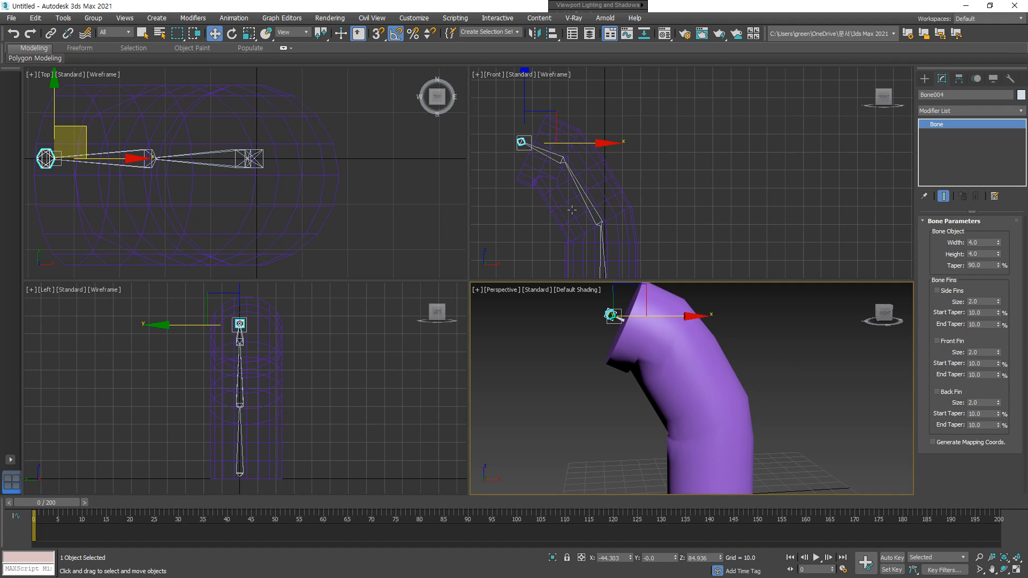
- Undo the test moves and rotations of the bones back to the cylinder's Editable Poly vertex editing
click(619, 200)
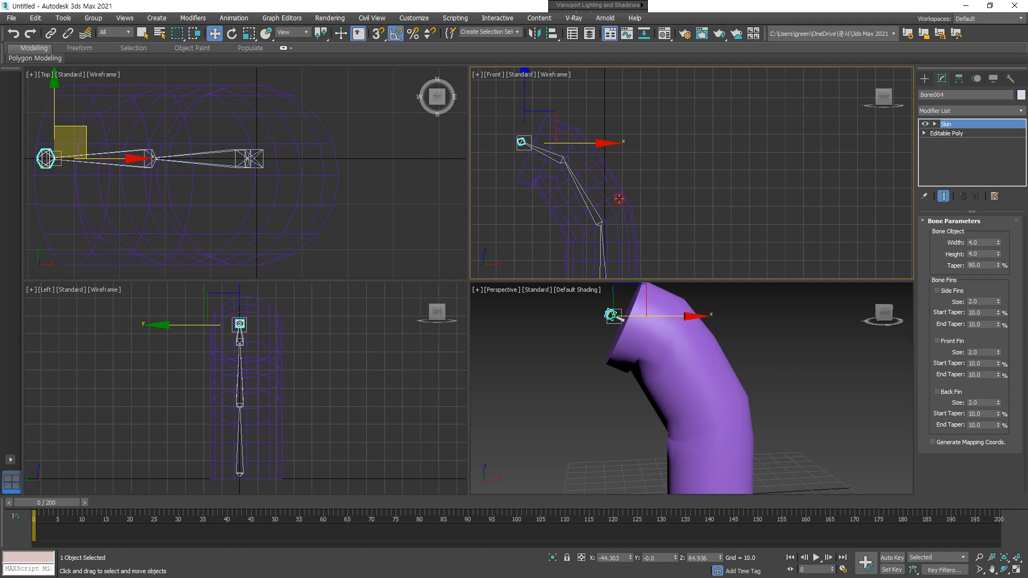
key(ctrl+z)
key(ctrl+z)
key(ctrl+z)
key(ctrl+z)
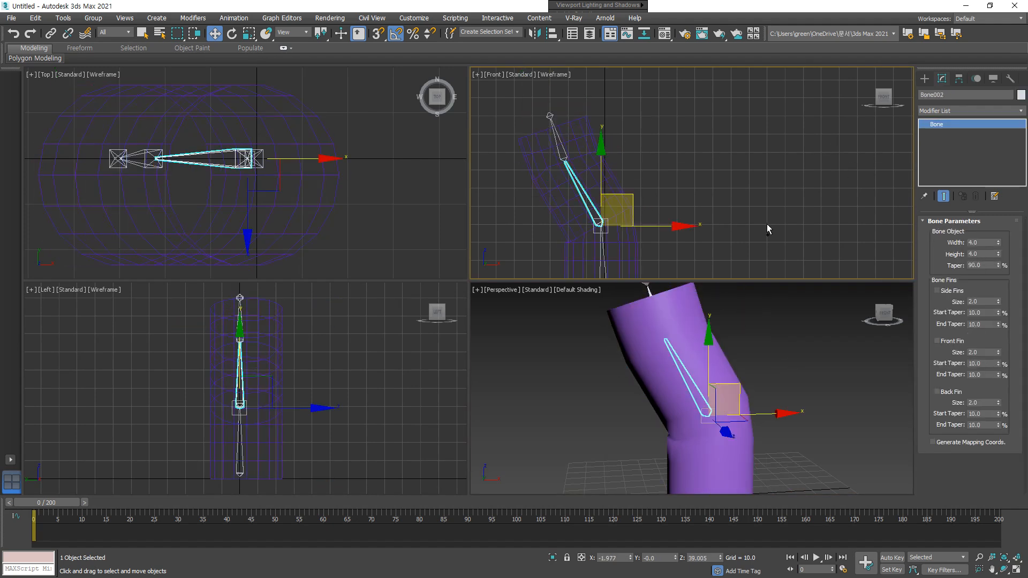
key(ctrl+z)
key(ctrl+z)
key(ctrl+z)
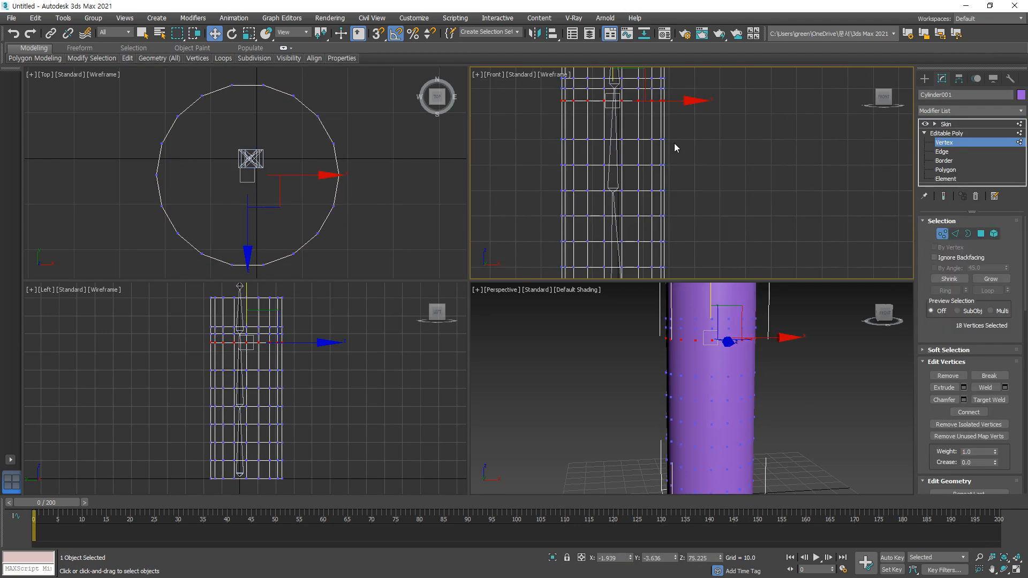
- Select the four vertex rows around the lower bone joint and scale them closer together vertically in the Front view
key(ctrl+2)
drag(689, 129, 598, 222)
mouse_move(536, 243)
mouse_down()
mouse_move(524, 253)
mouse_move(525, 230)
mouse_up()
click(249, 33)
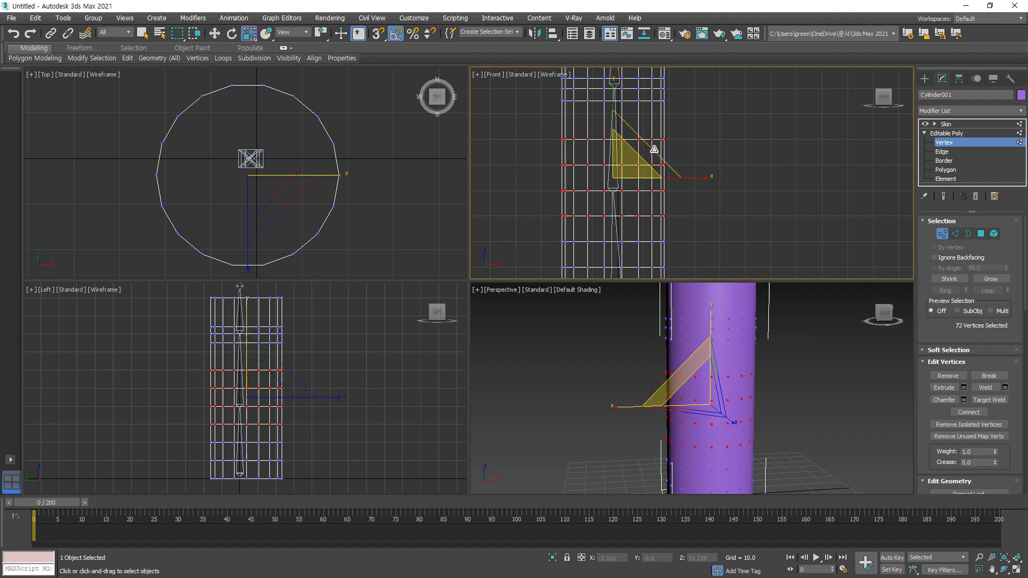
drag(613, 99, 614, 152)
- Select the two vertex rows just above the cylinder's base and scale them closer together vertically
middle_drag(705, 273, 705, 170)
drag(644, 154, 533, 125)
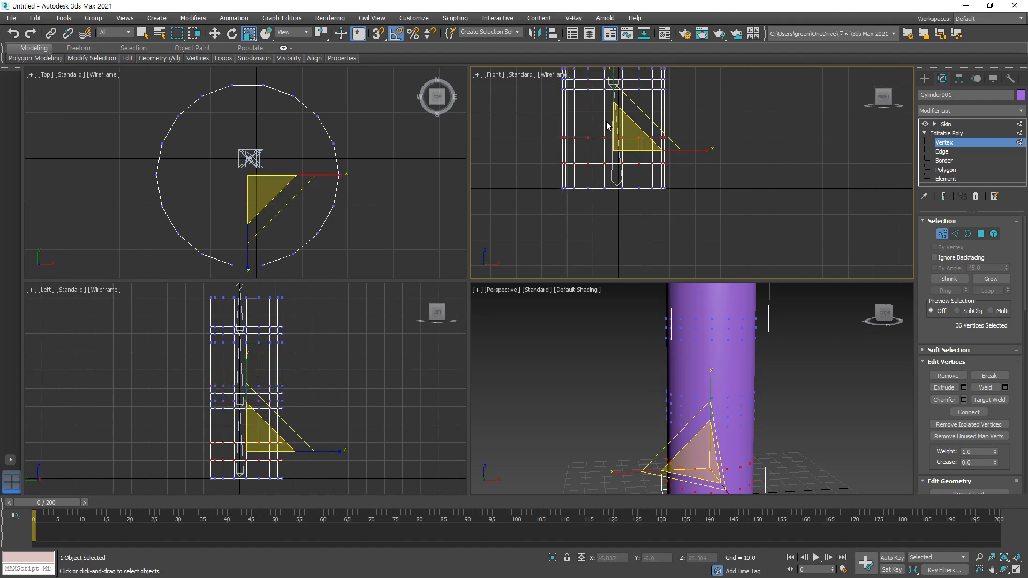
drag(612, 89, 615, 114)
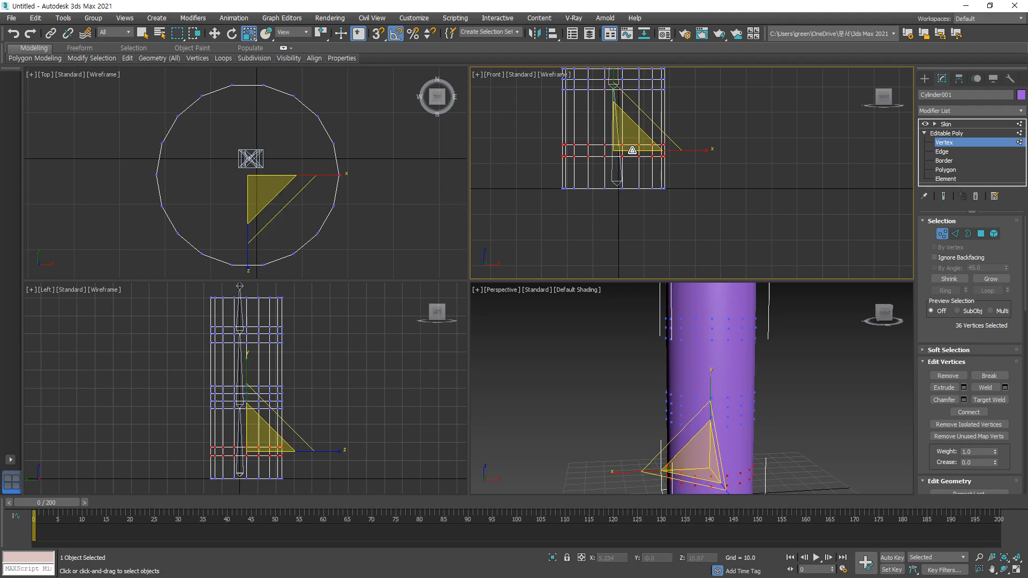
key(e)
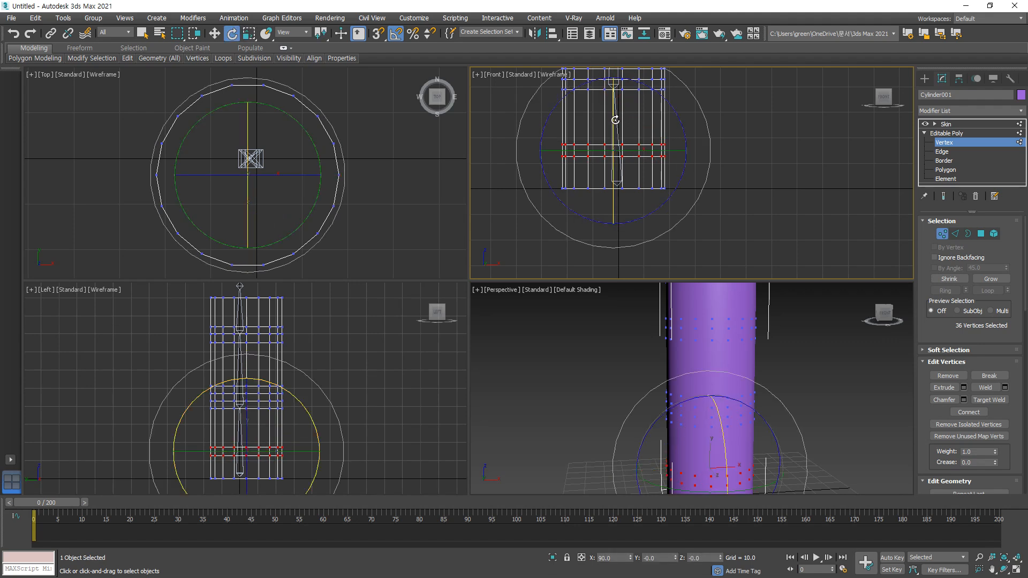
- Move the two selected vertex rows down about 7.4 units toward the cylinder's base, then return to the Skin modifier and deselect the cylinder
key(w)
drag(614, 103, 614, 122)
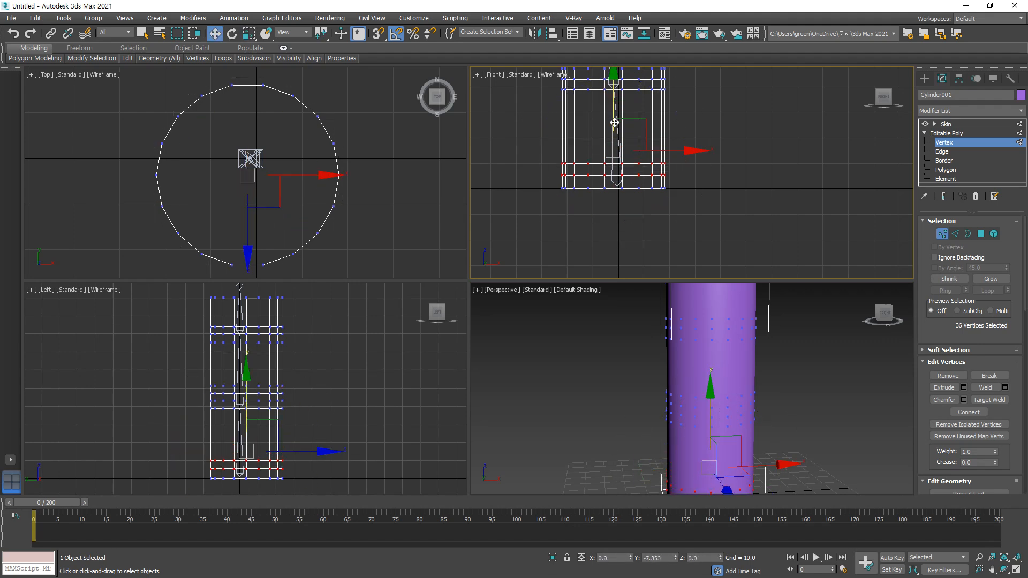
click(944, 142)
click(946, 124)
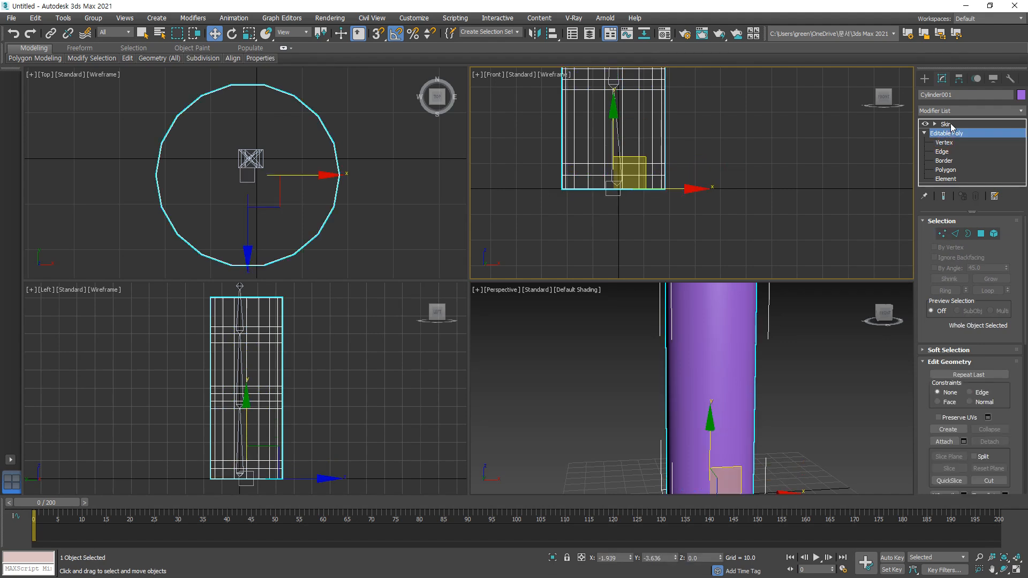
click(810, 154)
- Move the end bone to about X -8.6, Z 103.4 in the Front view to bend the cylinder's upper section
scroll(775, 157, down, 6)
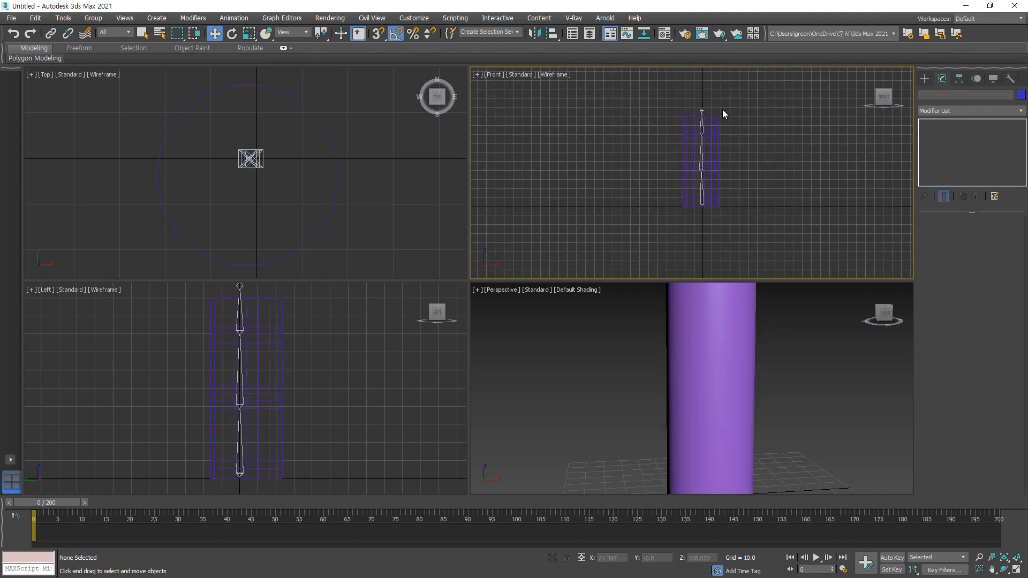
click(693, 112)
drag(728, 97, 725, 97)
scroll(702, 114, up, 4)
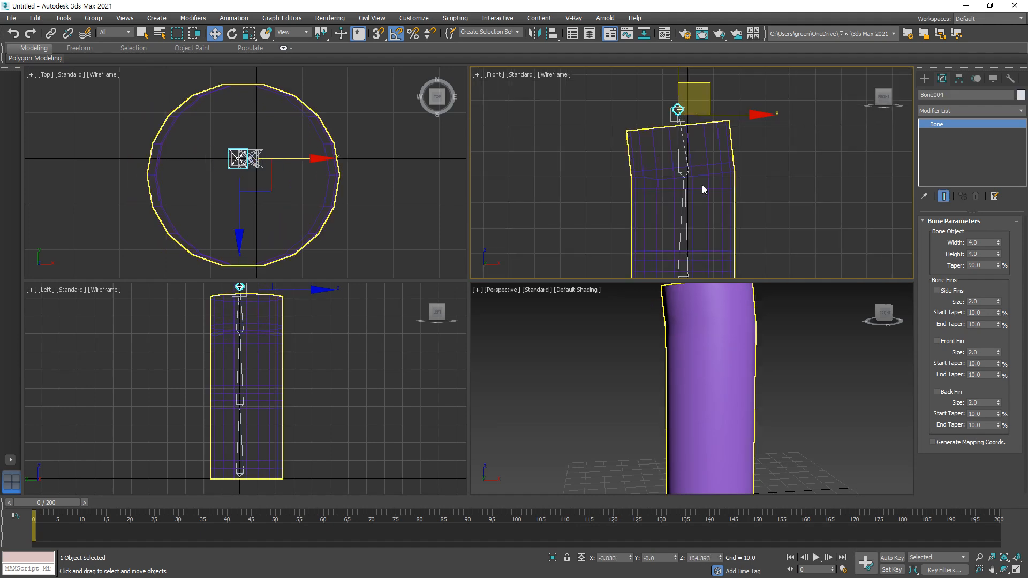
click(729, 186)
mouse_move(722, 200)
mouse_down()
mouse_move(604, 185)
mouse_move(746, 156)
mouse_move(709, 217)
mouse_move(690, 206)
mouse_up()
click(678, 109)
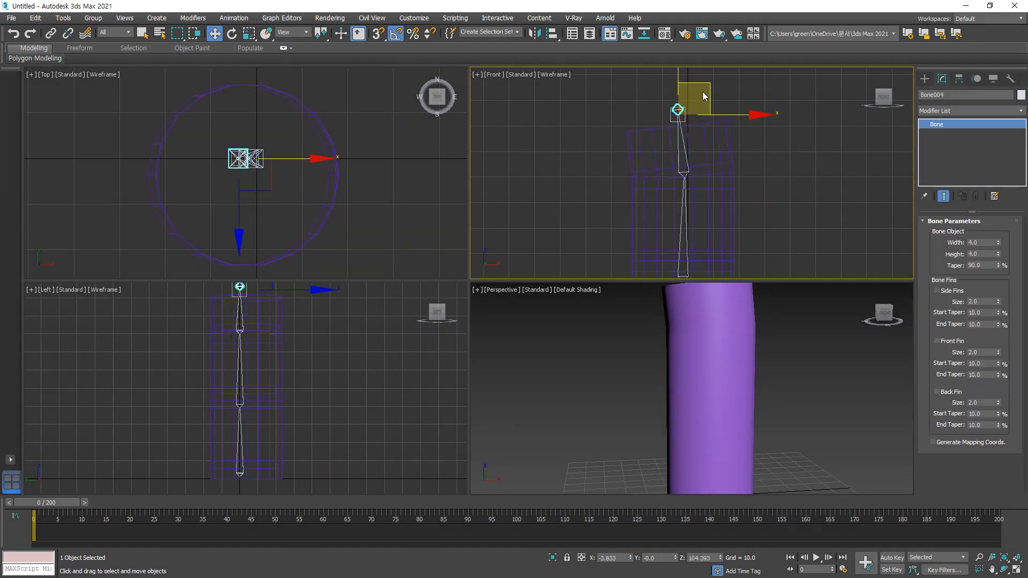
mouse_move(711, 90)
mouse_down()
mouse_move(699, 89)
mouse_move(746, 90)
mouse_move(697, 86)
mouse_up()
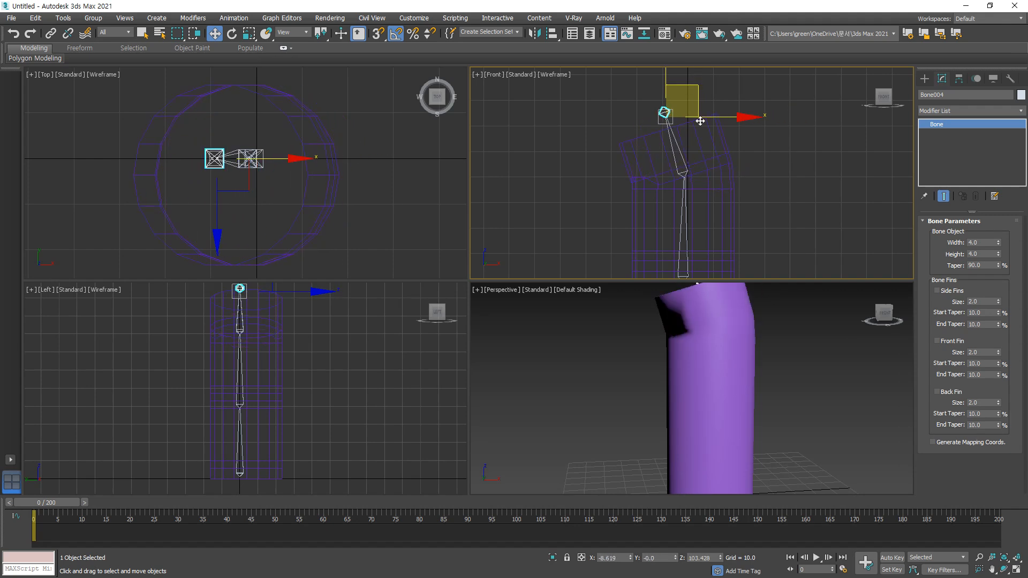
- Select the middle bone and activate the Rotate tool for it in the Front view
click(688, 217)
middle_drag(688, 217, 676, 157)
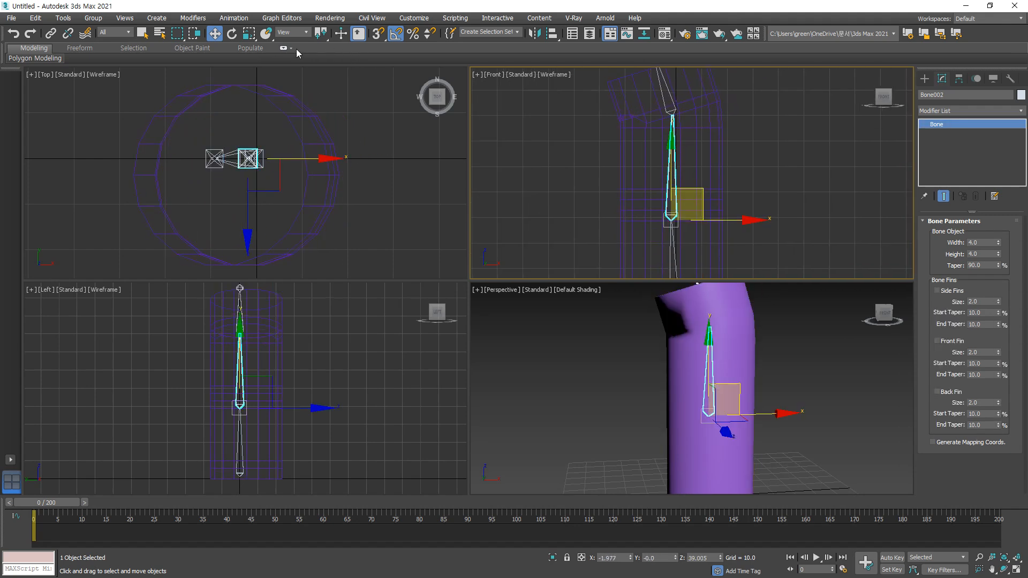
click(249, 35)
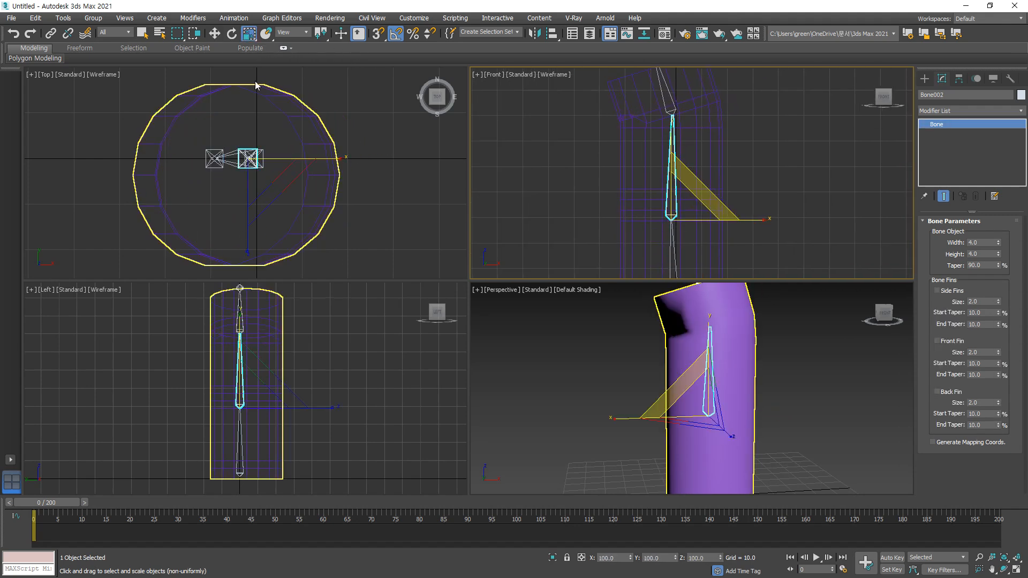
click(231, 33)
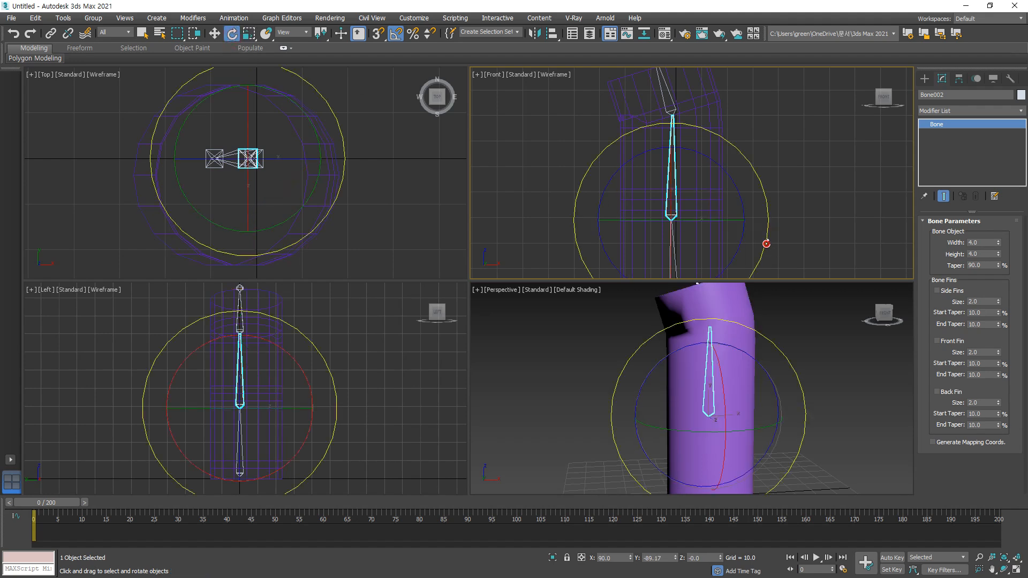